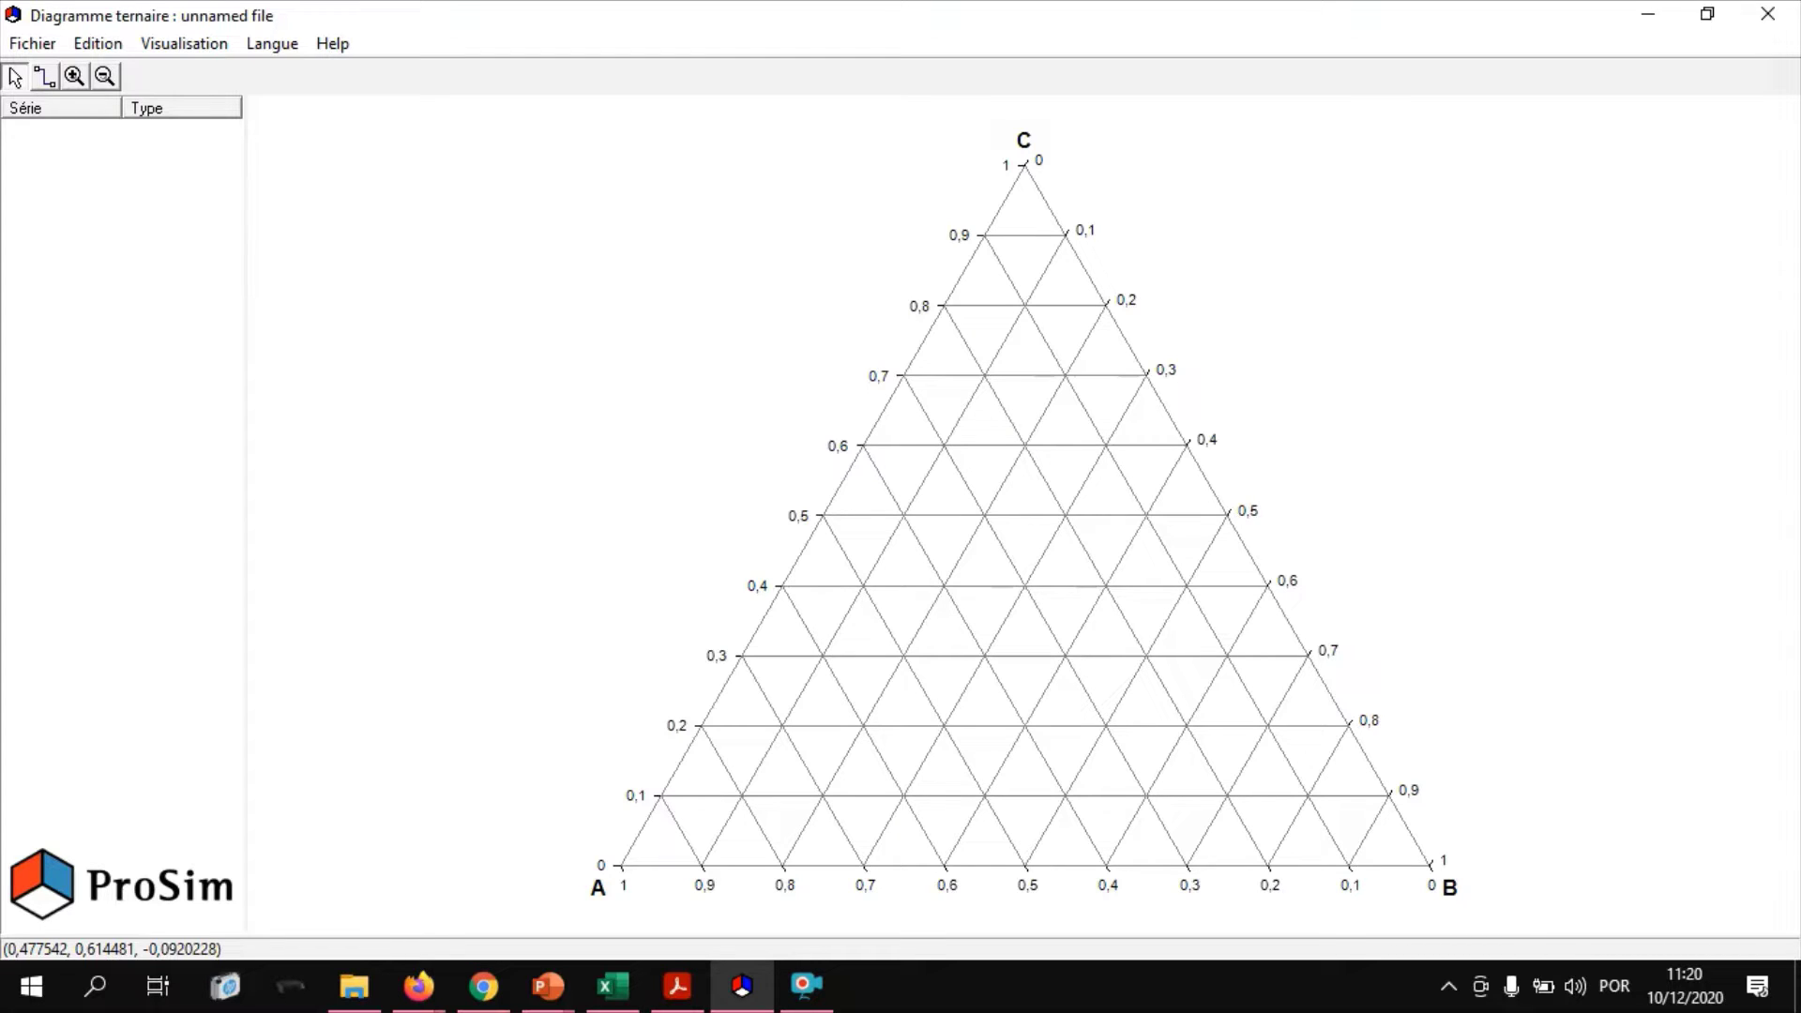
Step: Switch to the datos.M.M.G workbook in Excel and examine the Erlenmeyer volumes, component densities and mass fractions on the datos sheet
mouse_move(617, 1002)
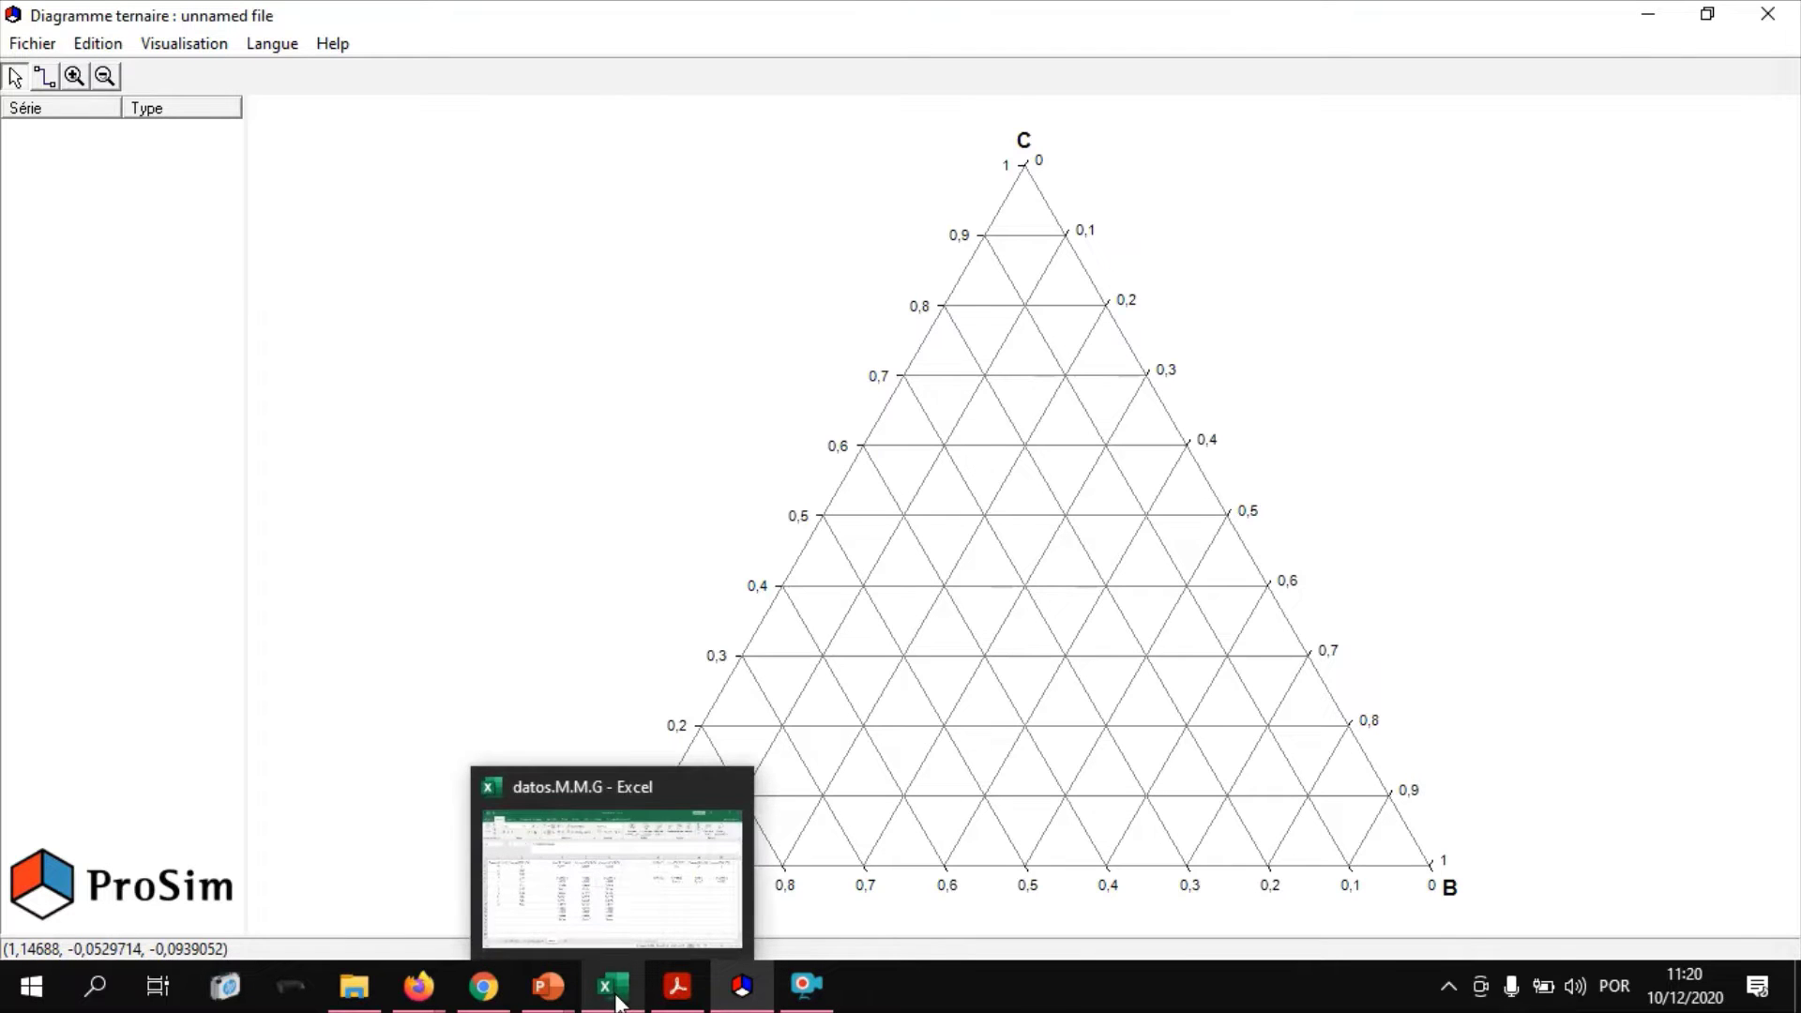
left_click(642, 926)
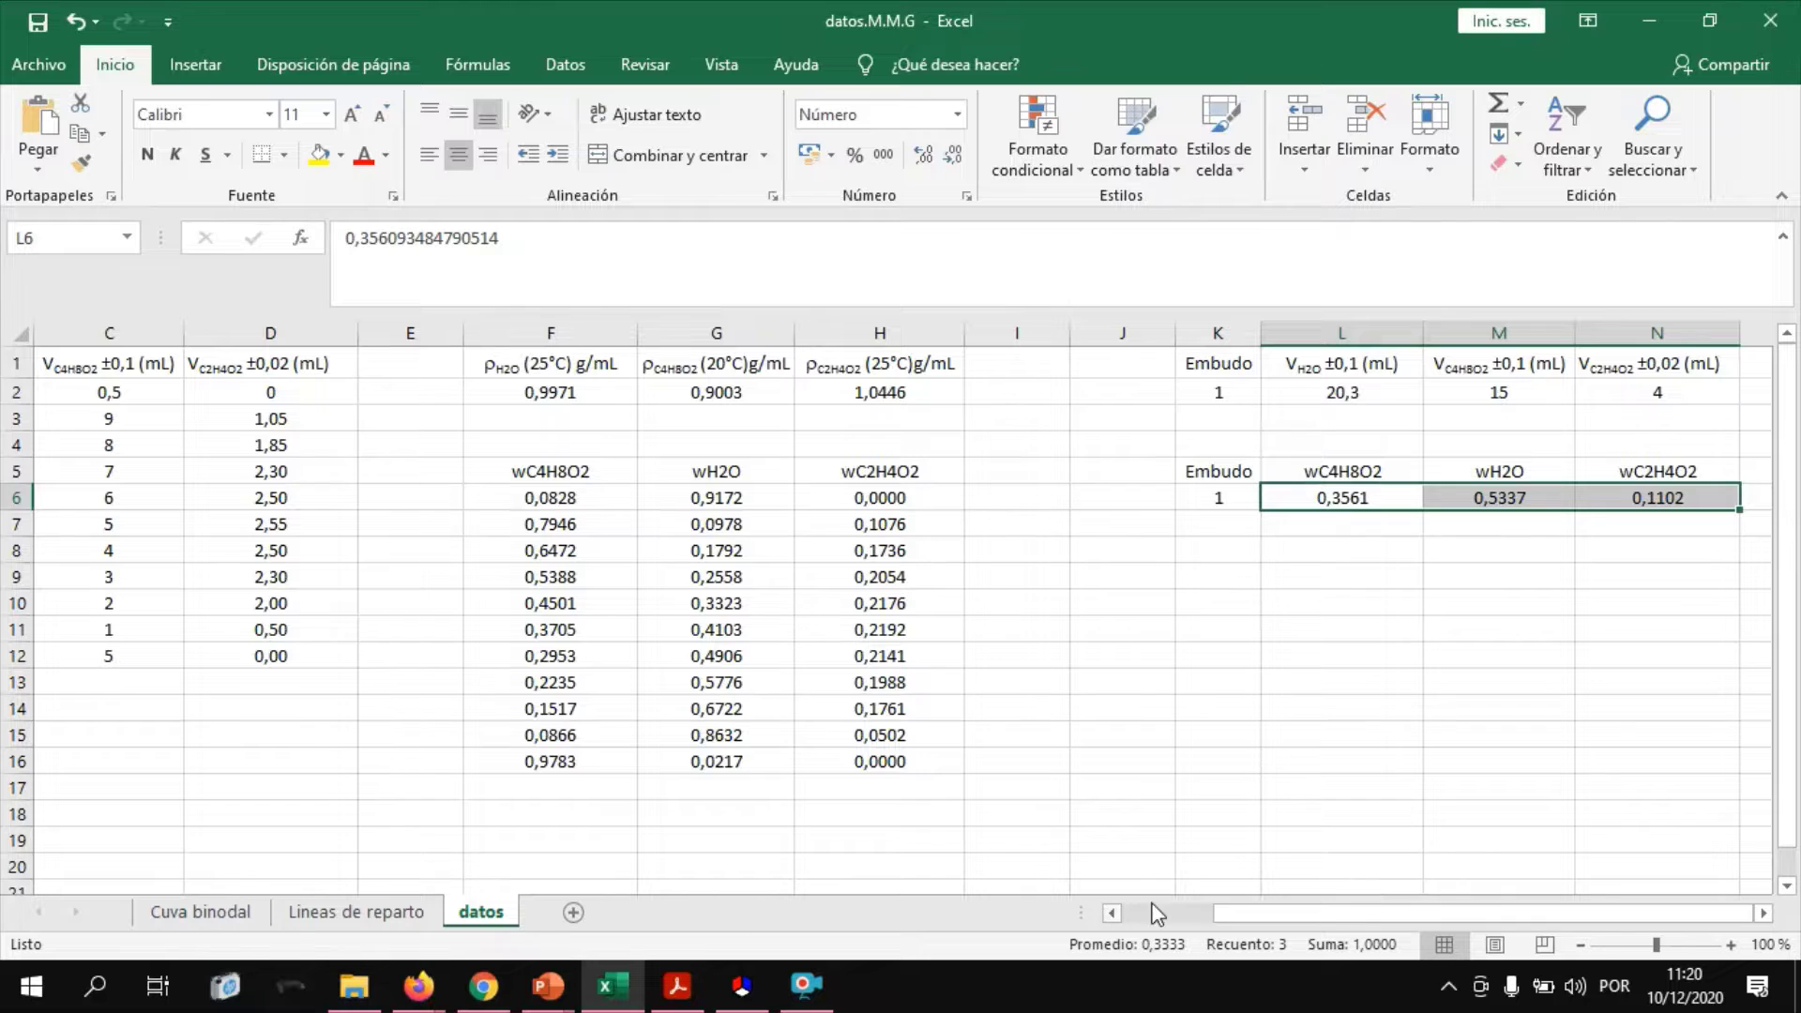
left_click_drag(1312, 914, 1219, 915)
left_click(313, 767)
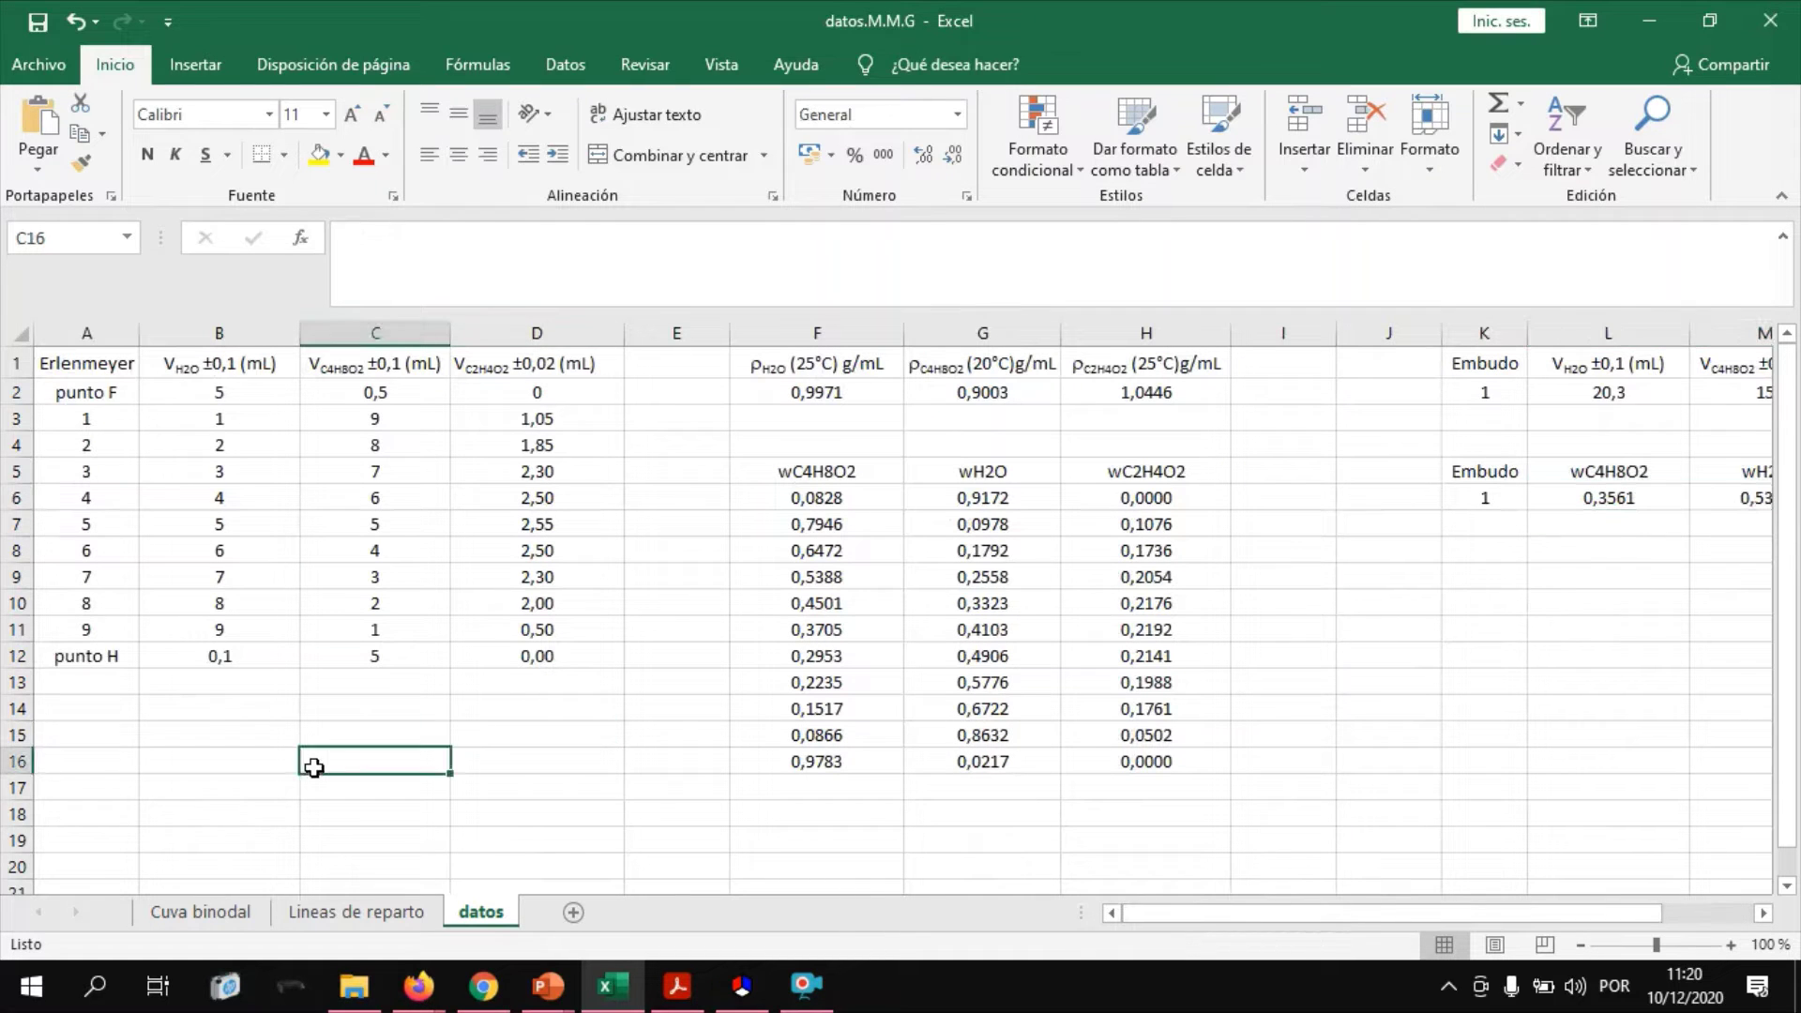
left_click_drag(201, 361, 568, 653)
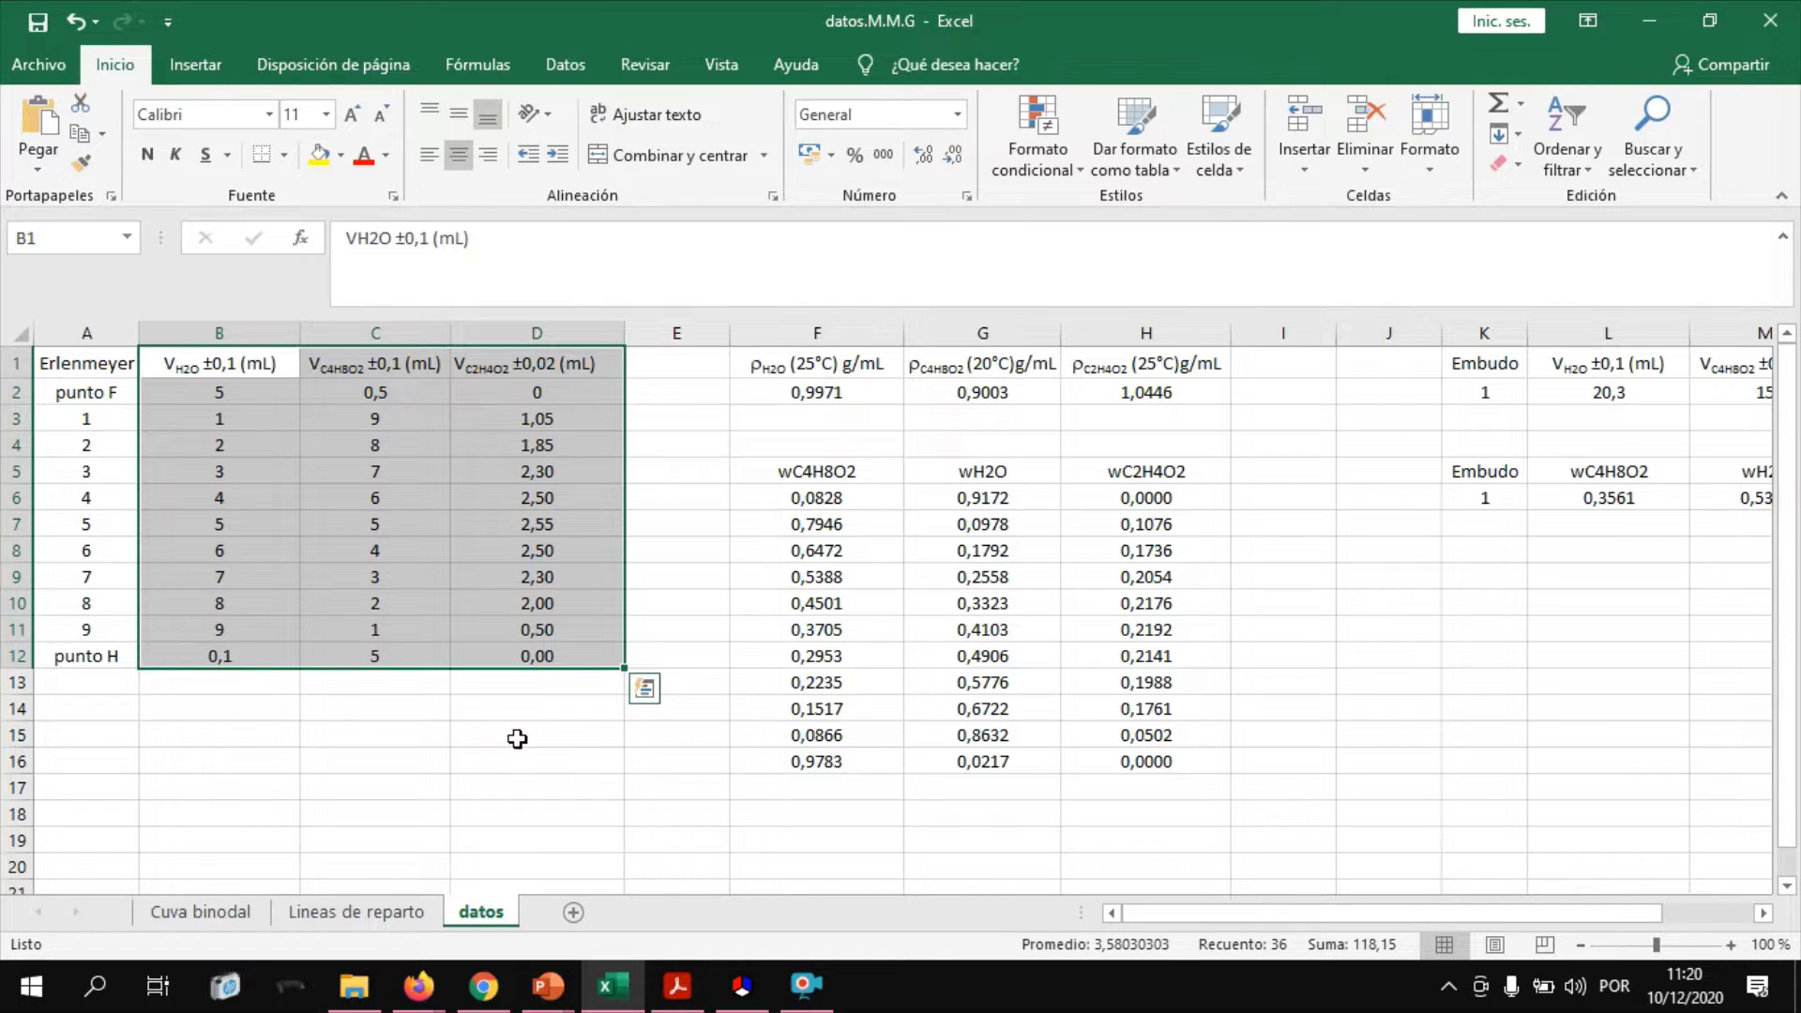
left_click(479, 758)
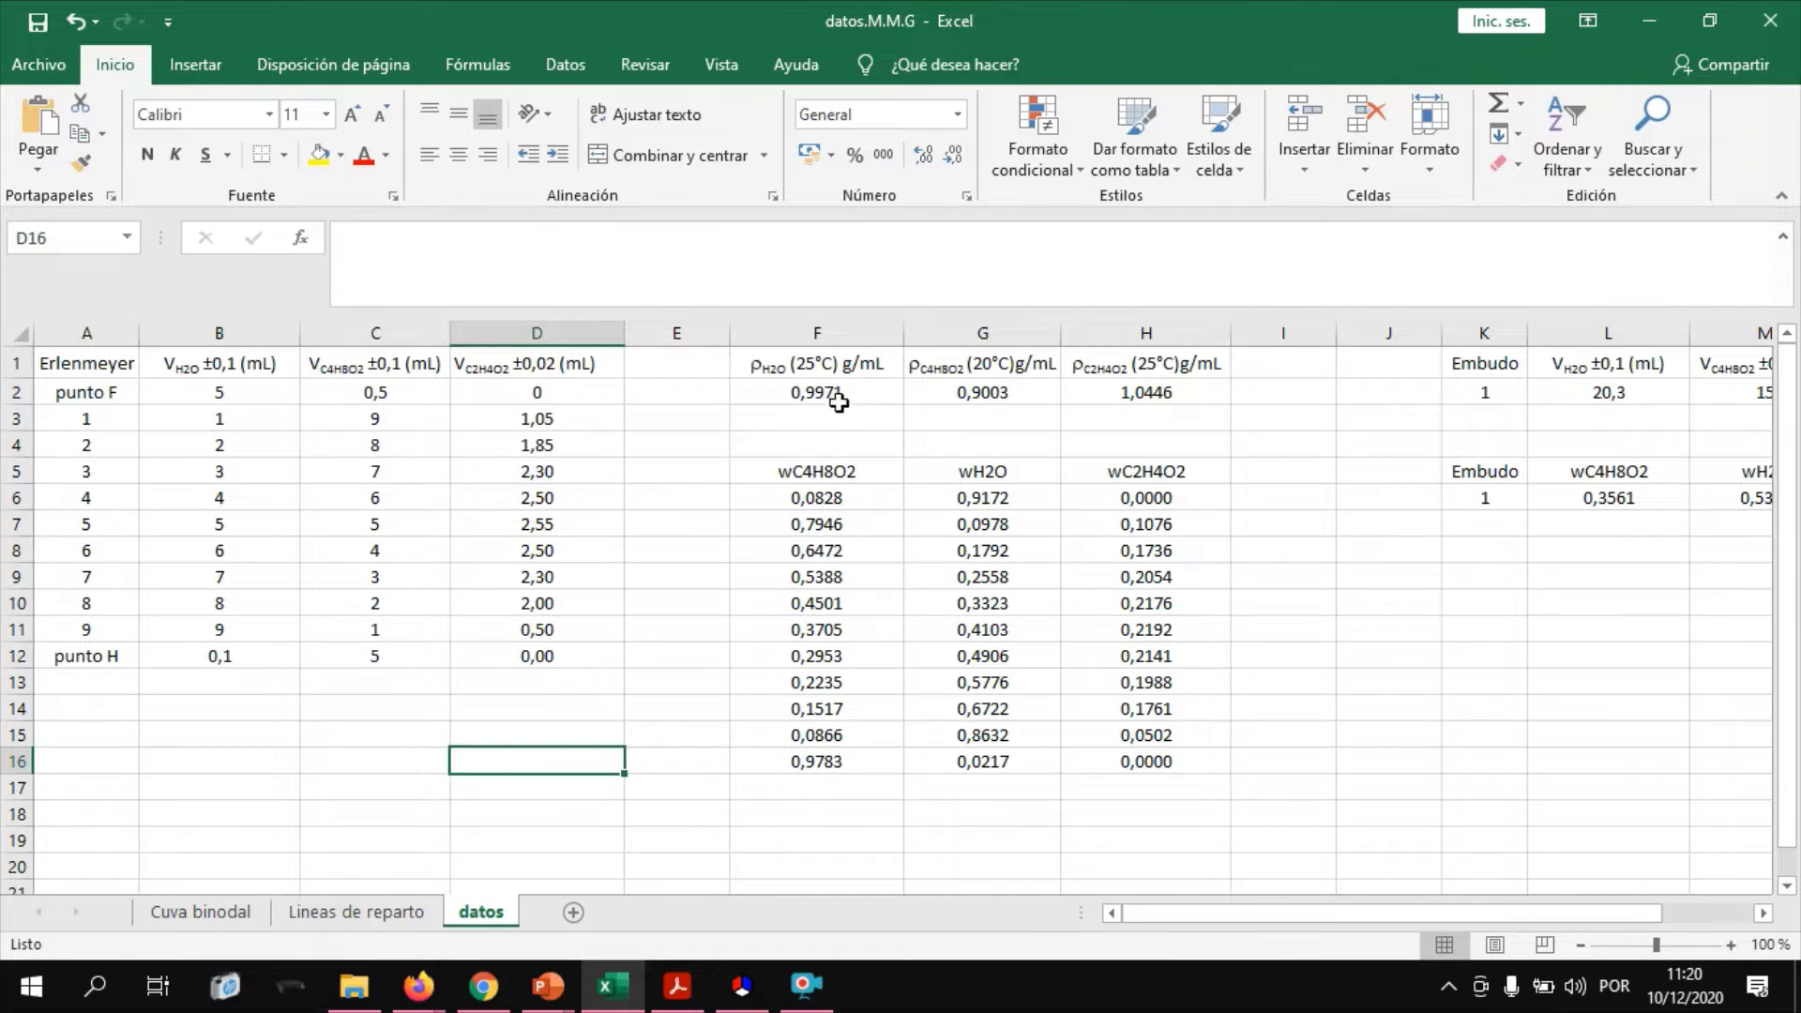
left_click_drag(826, 366, 1160, 392)
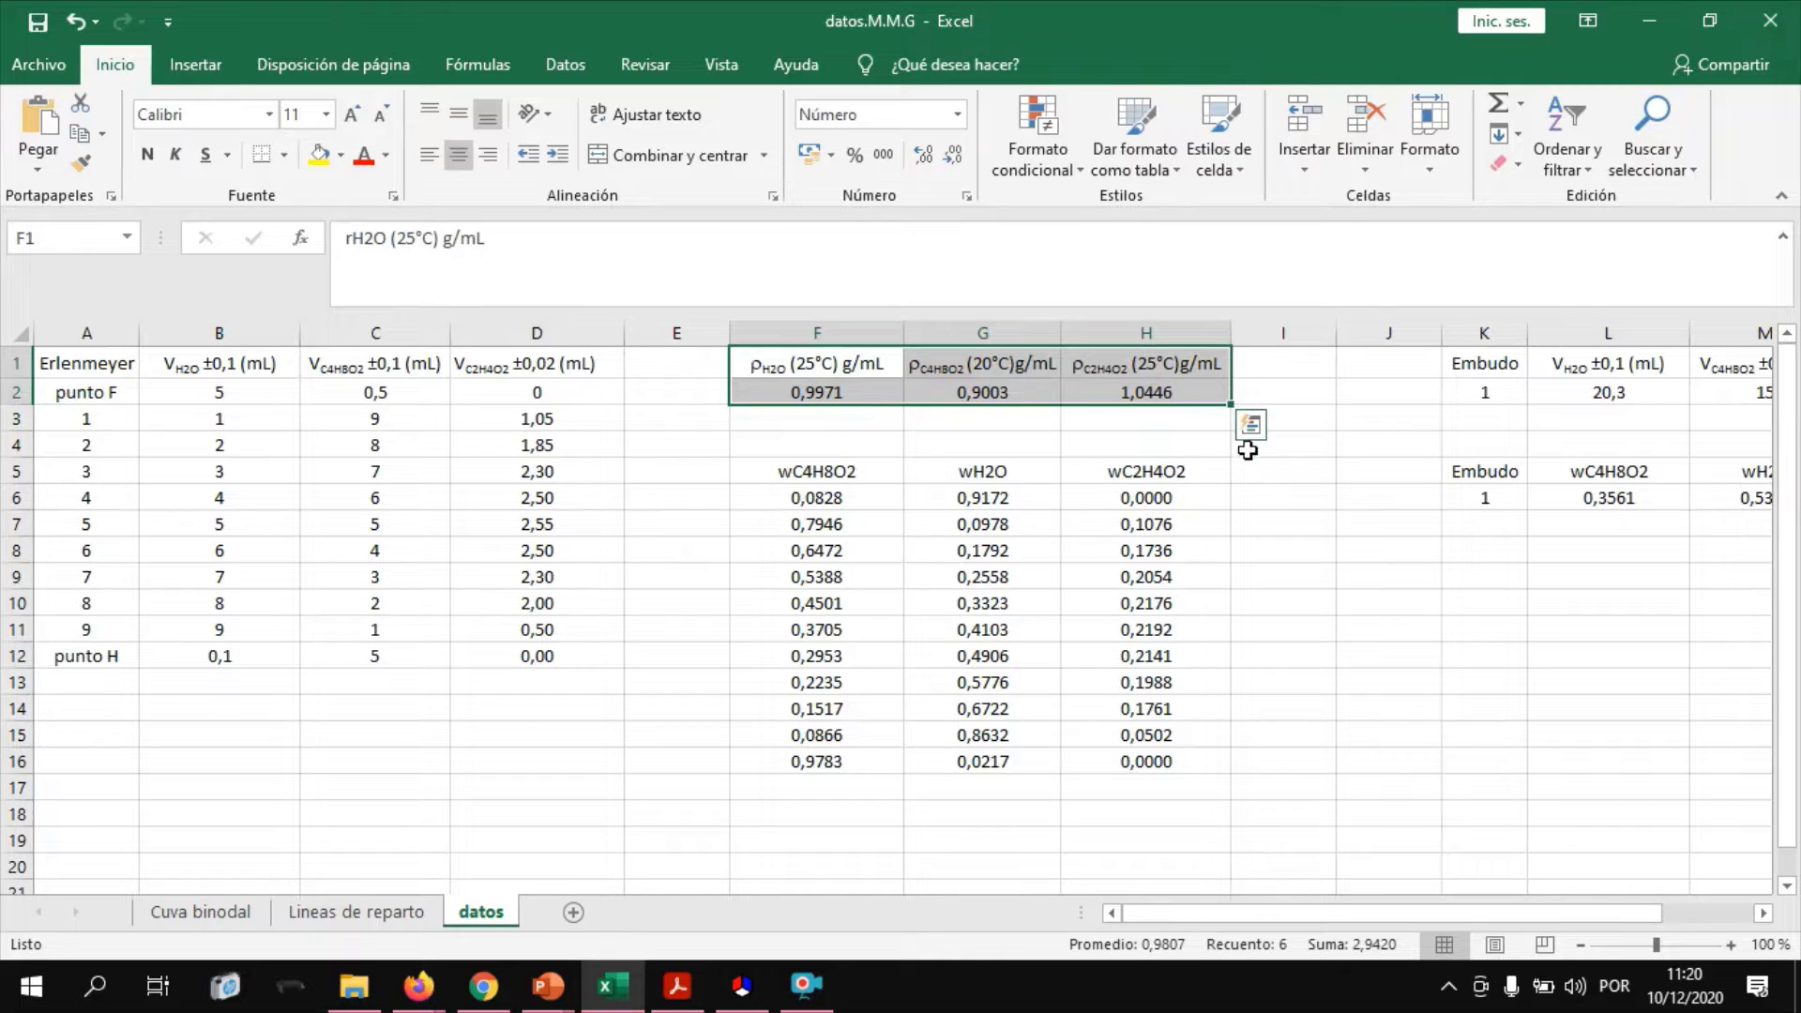
left_click(622, 456)
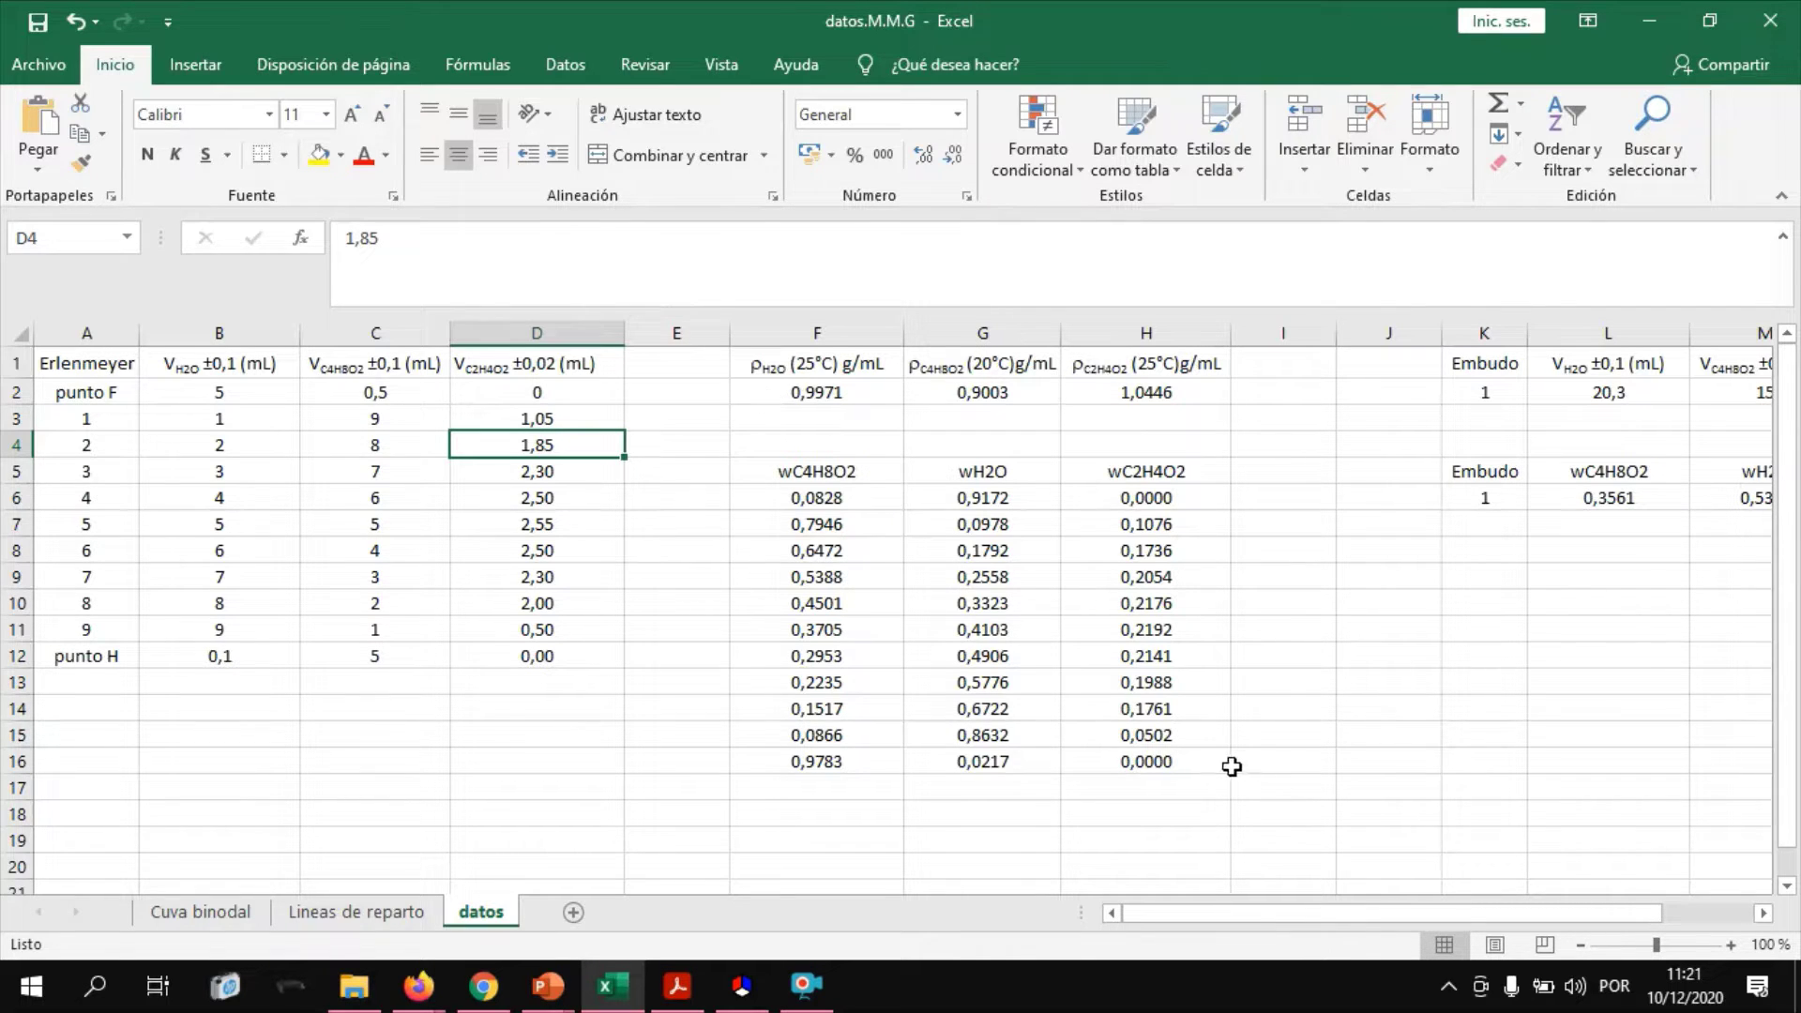
left_click(1314, 760)
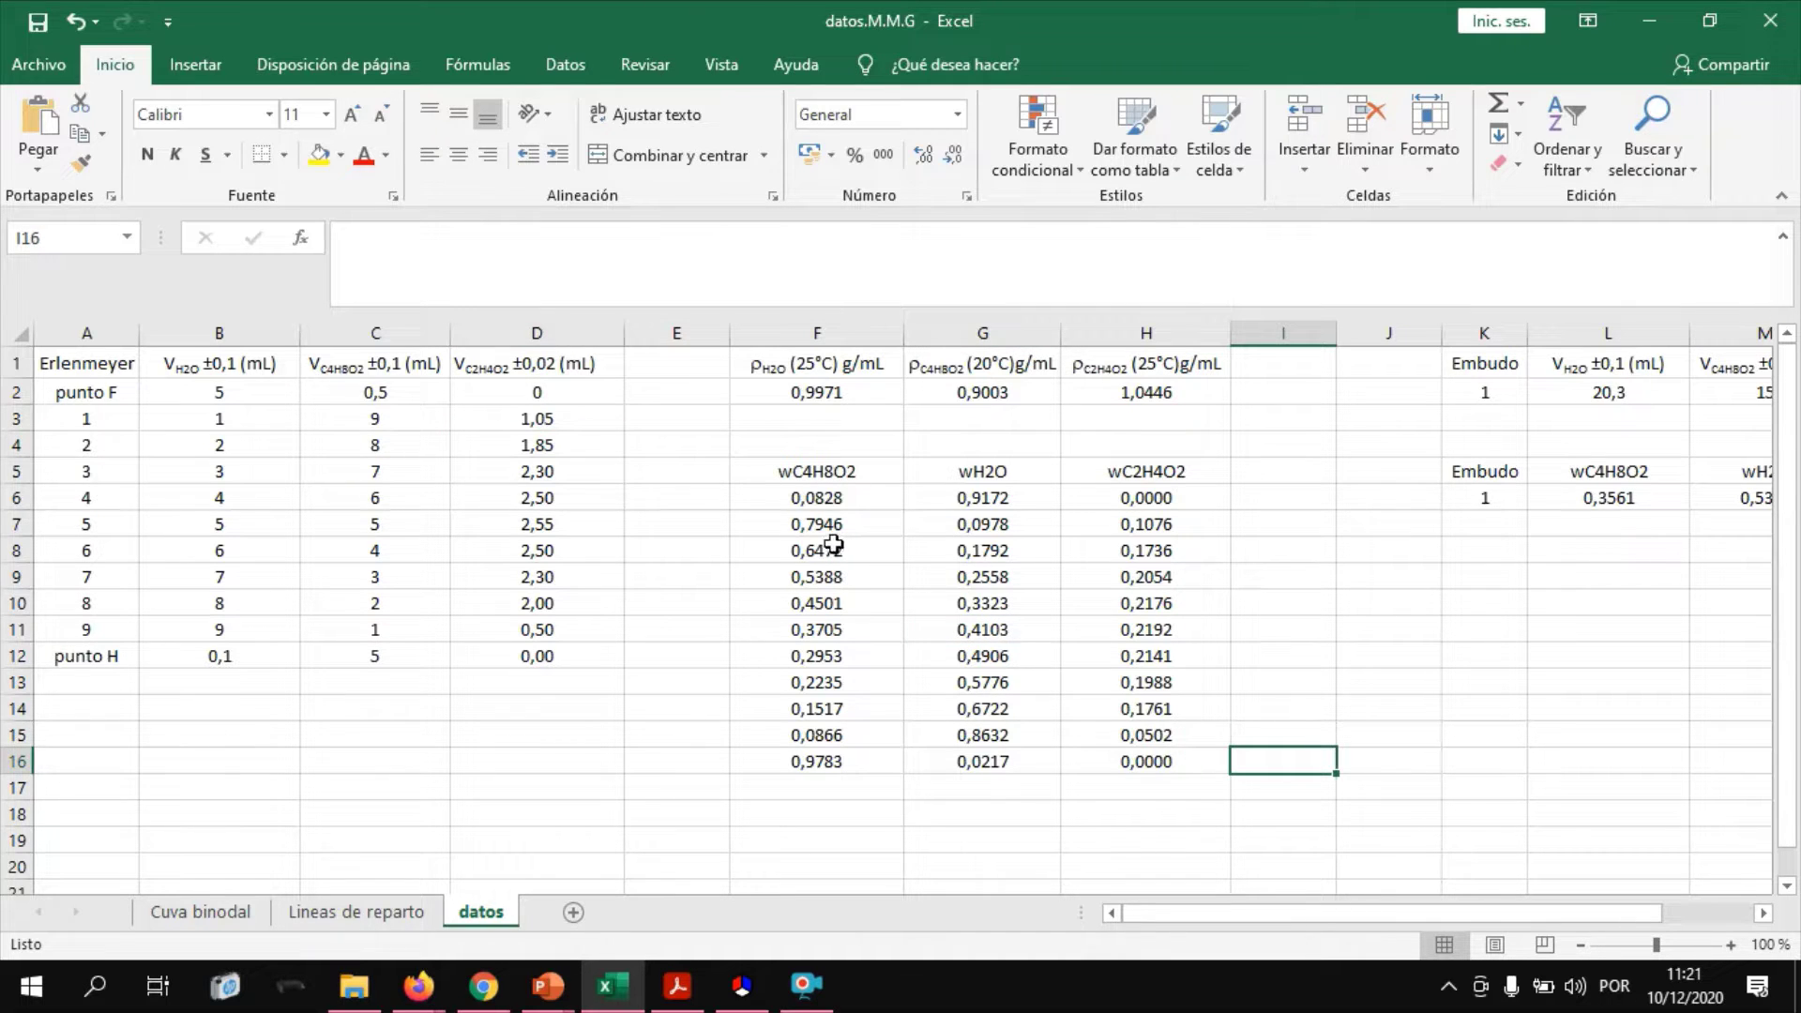
Step: Copy mass fractions F7:H15 from the Excel sheet and paste them into a new Points series in the ProSim ternary diagram
left_click_drag(808, 527, 1150, 733)
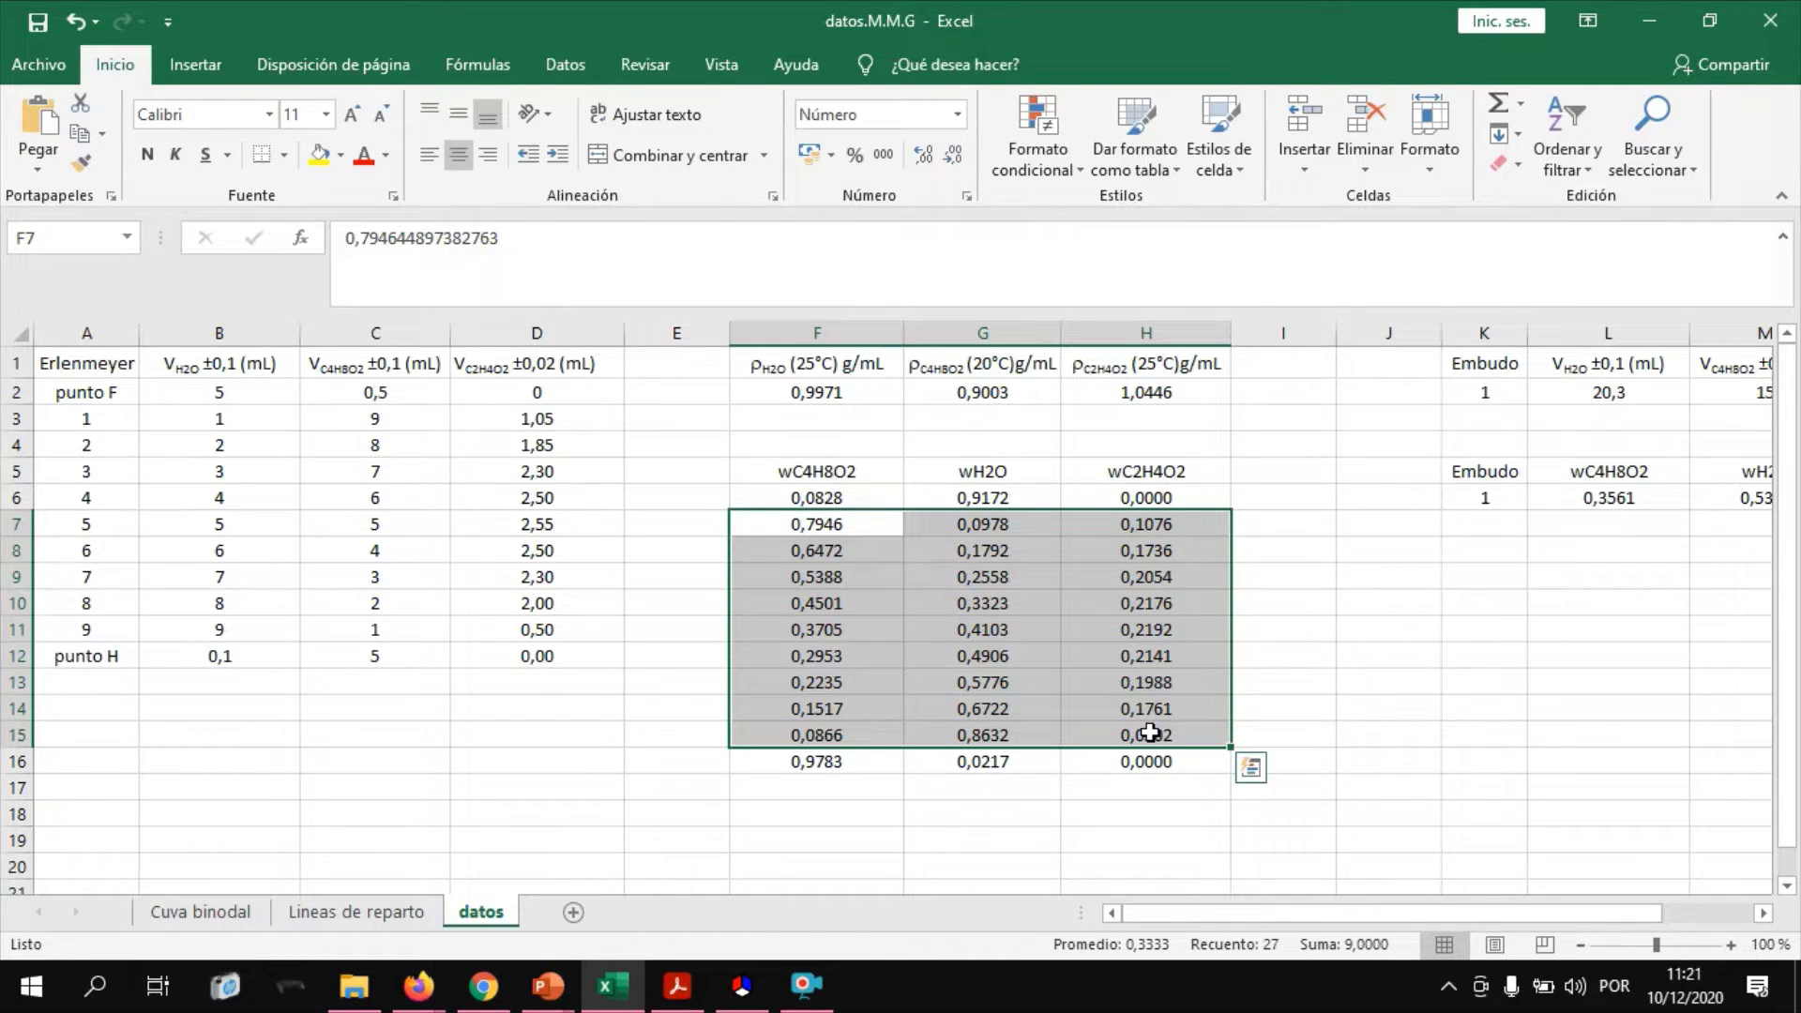
key("ctrl+c")
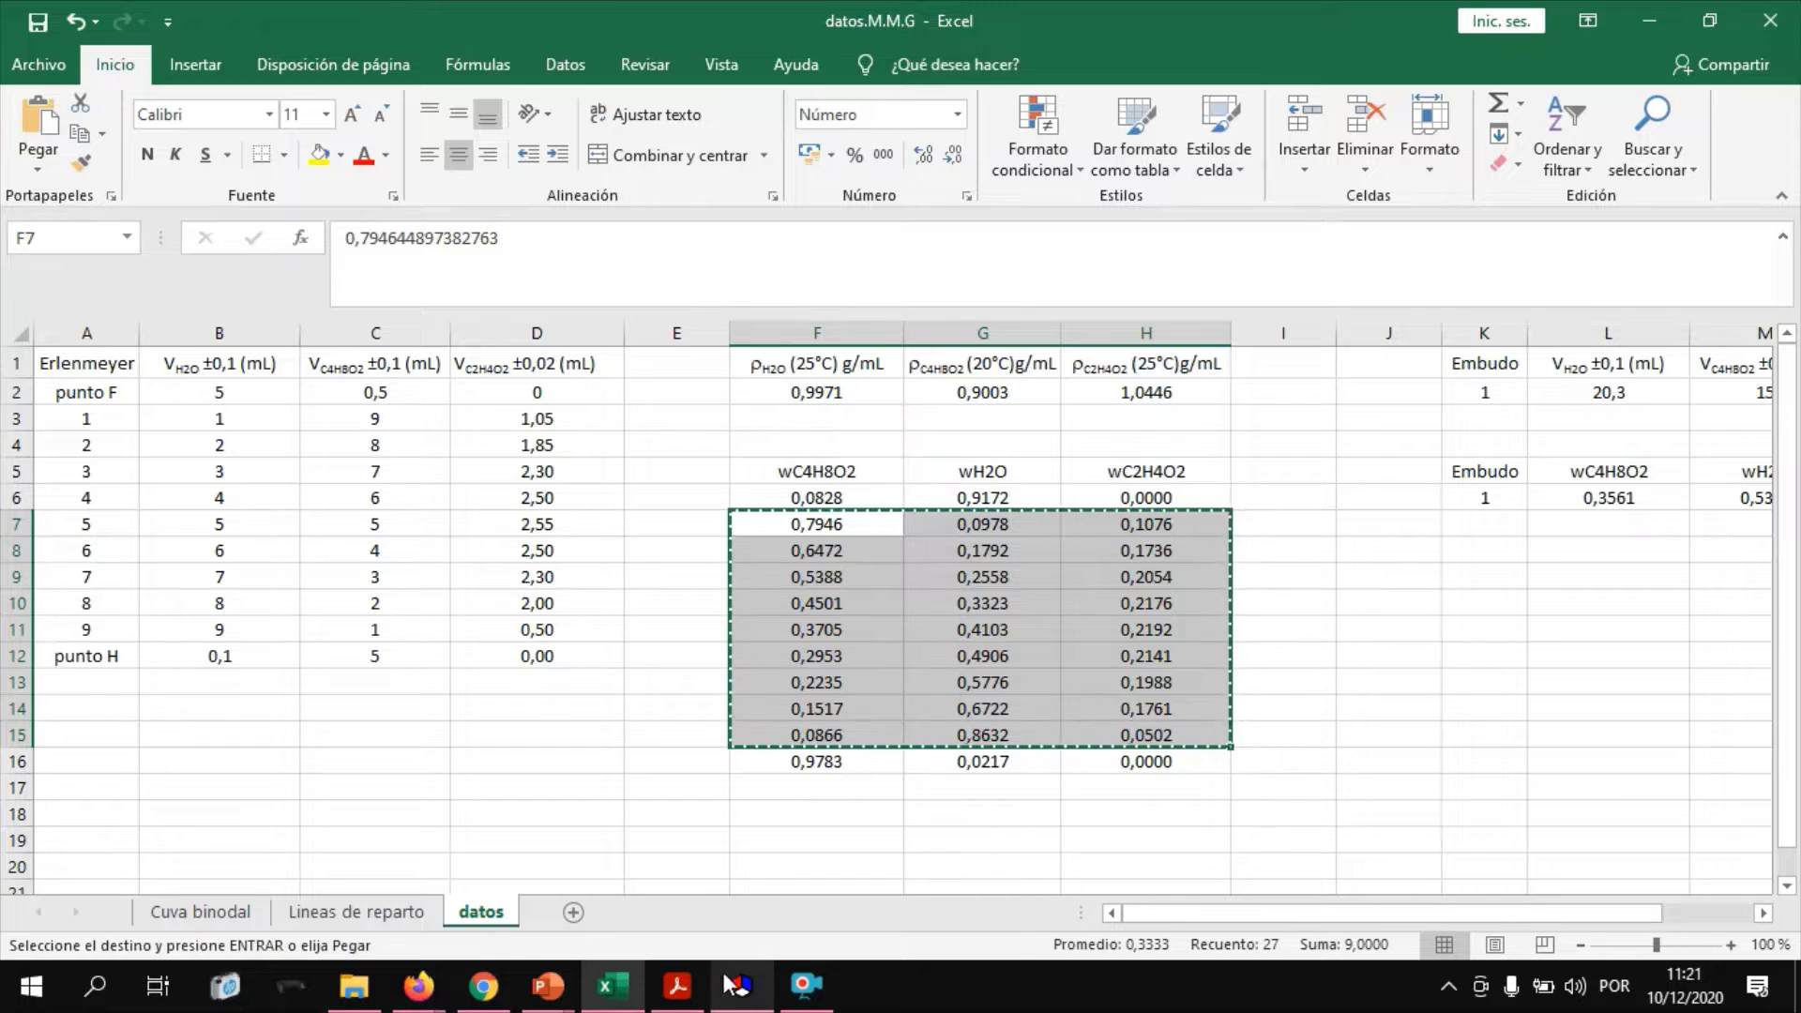
left_click(746, 988)
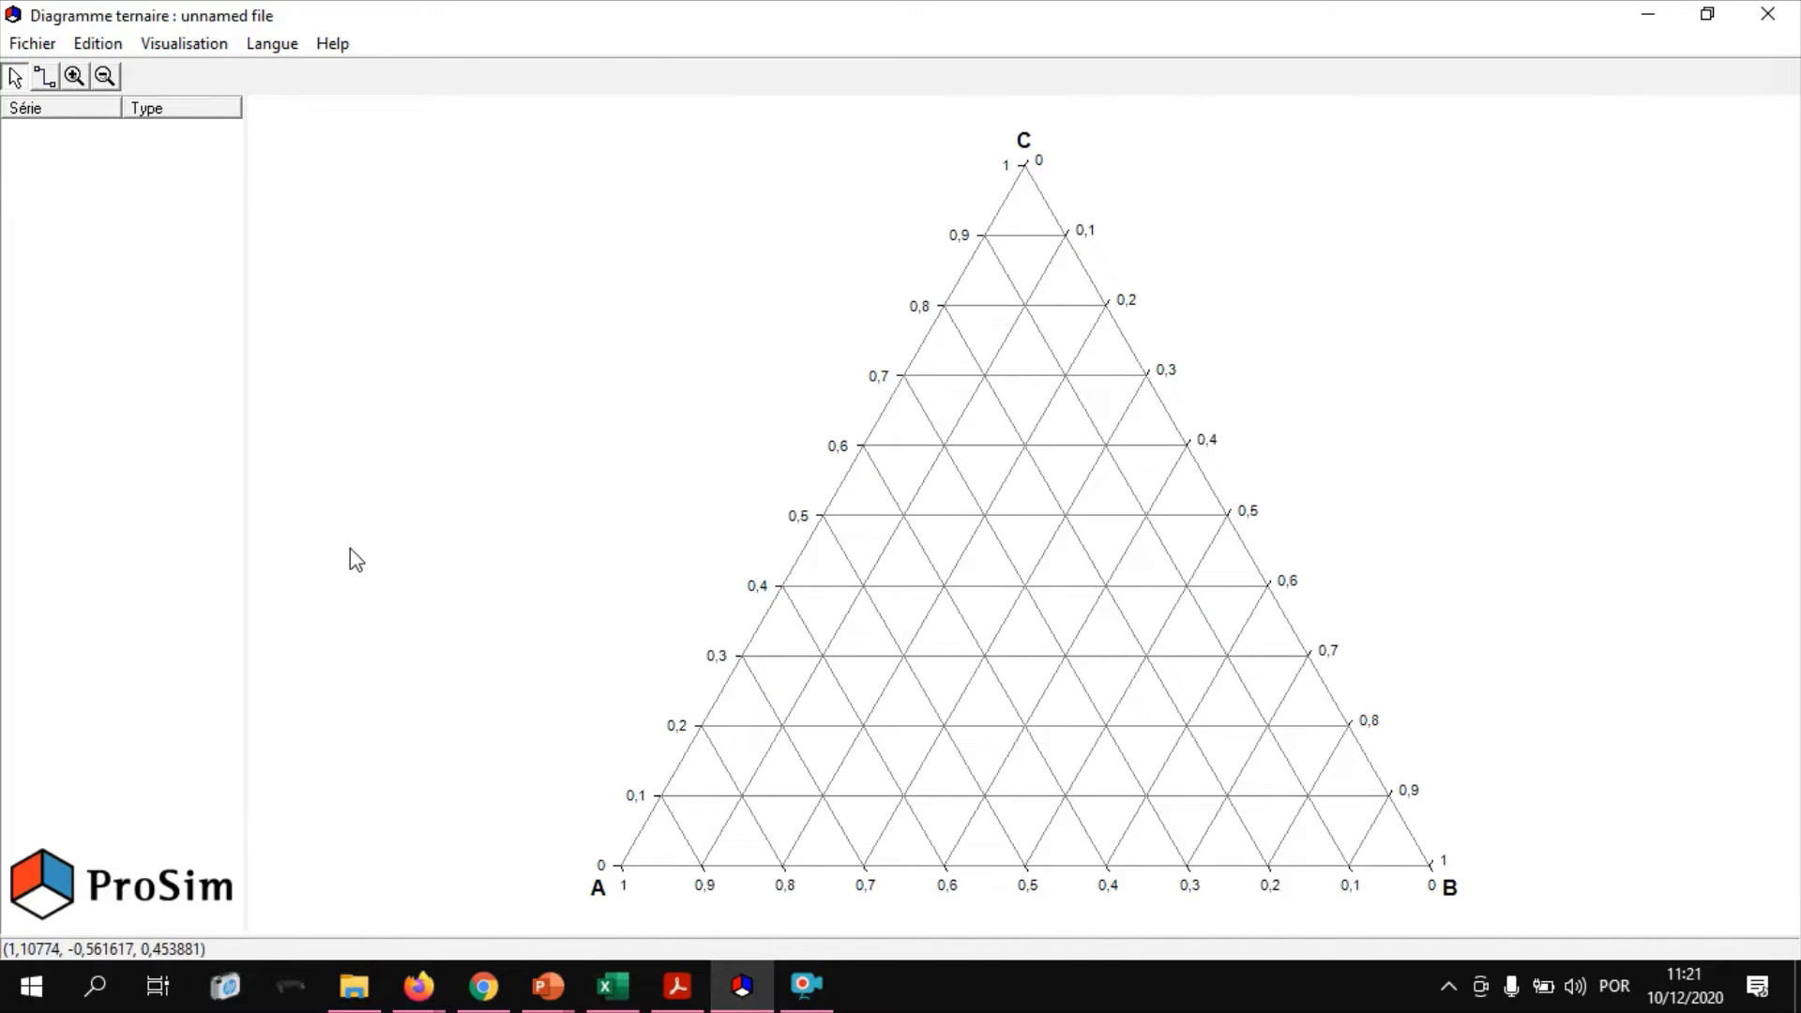
left_click(109, 45)
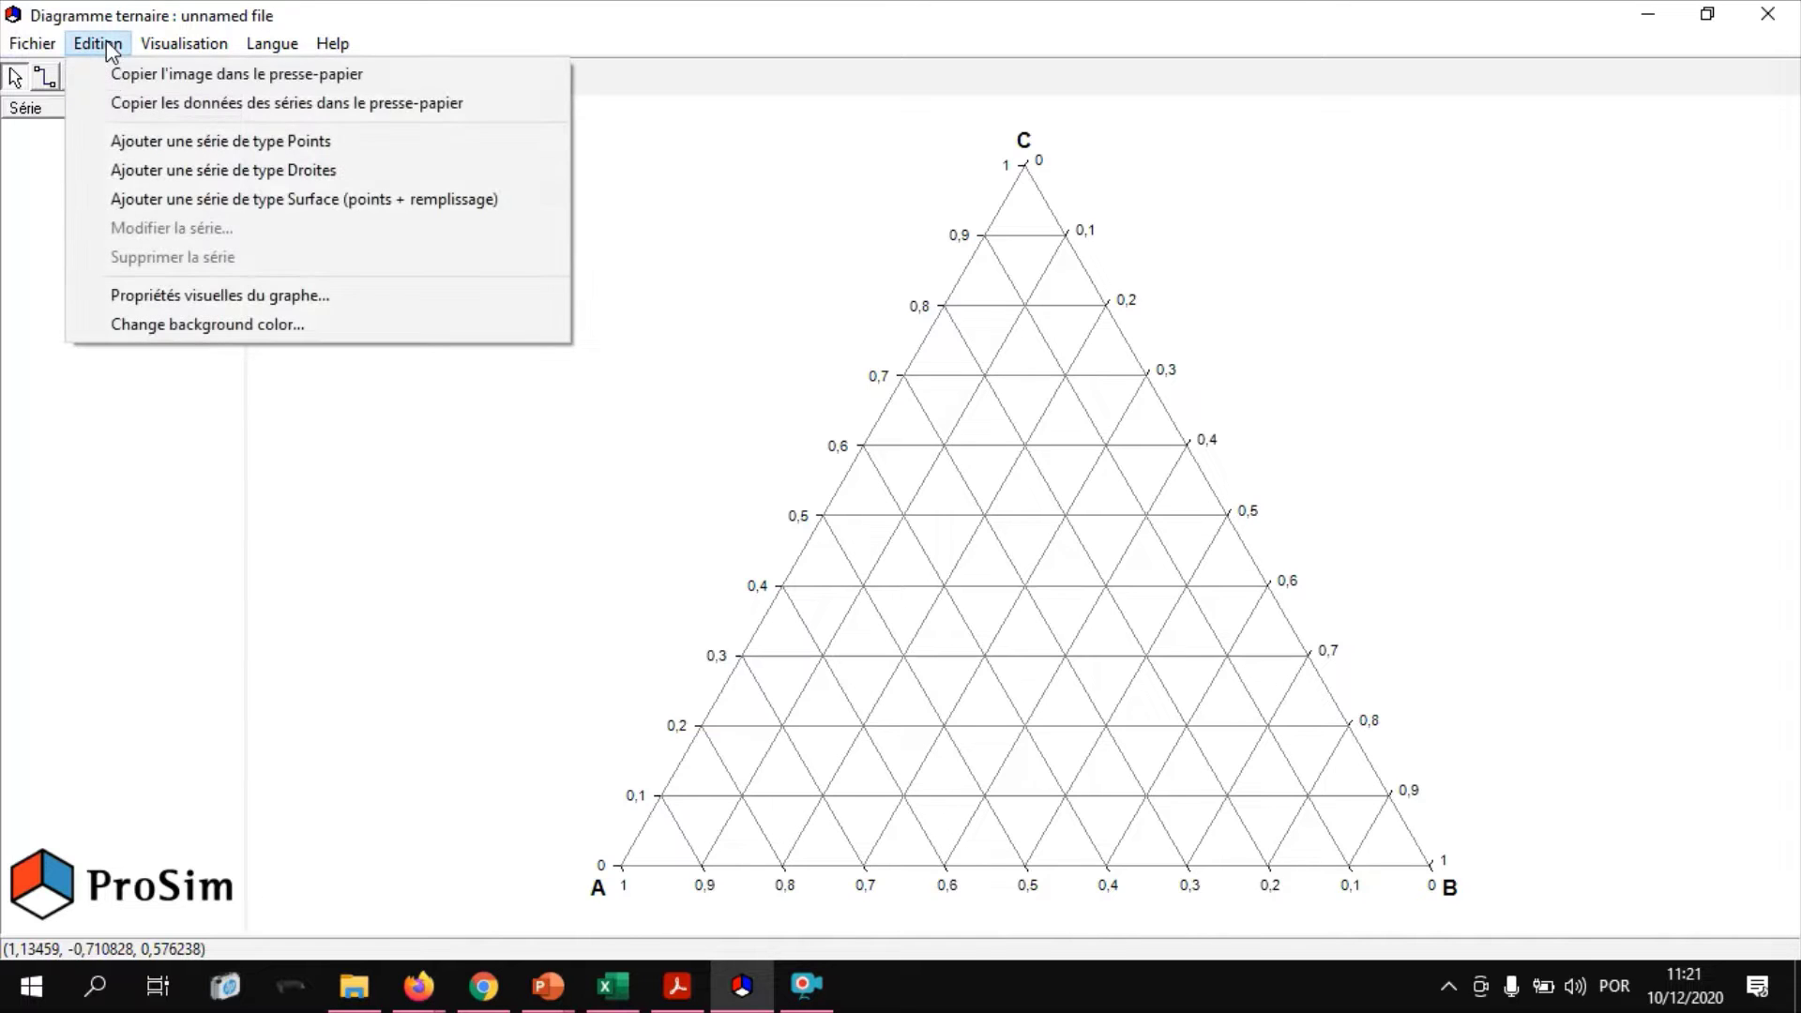
left_click(133, 143)
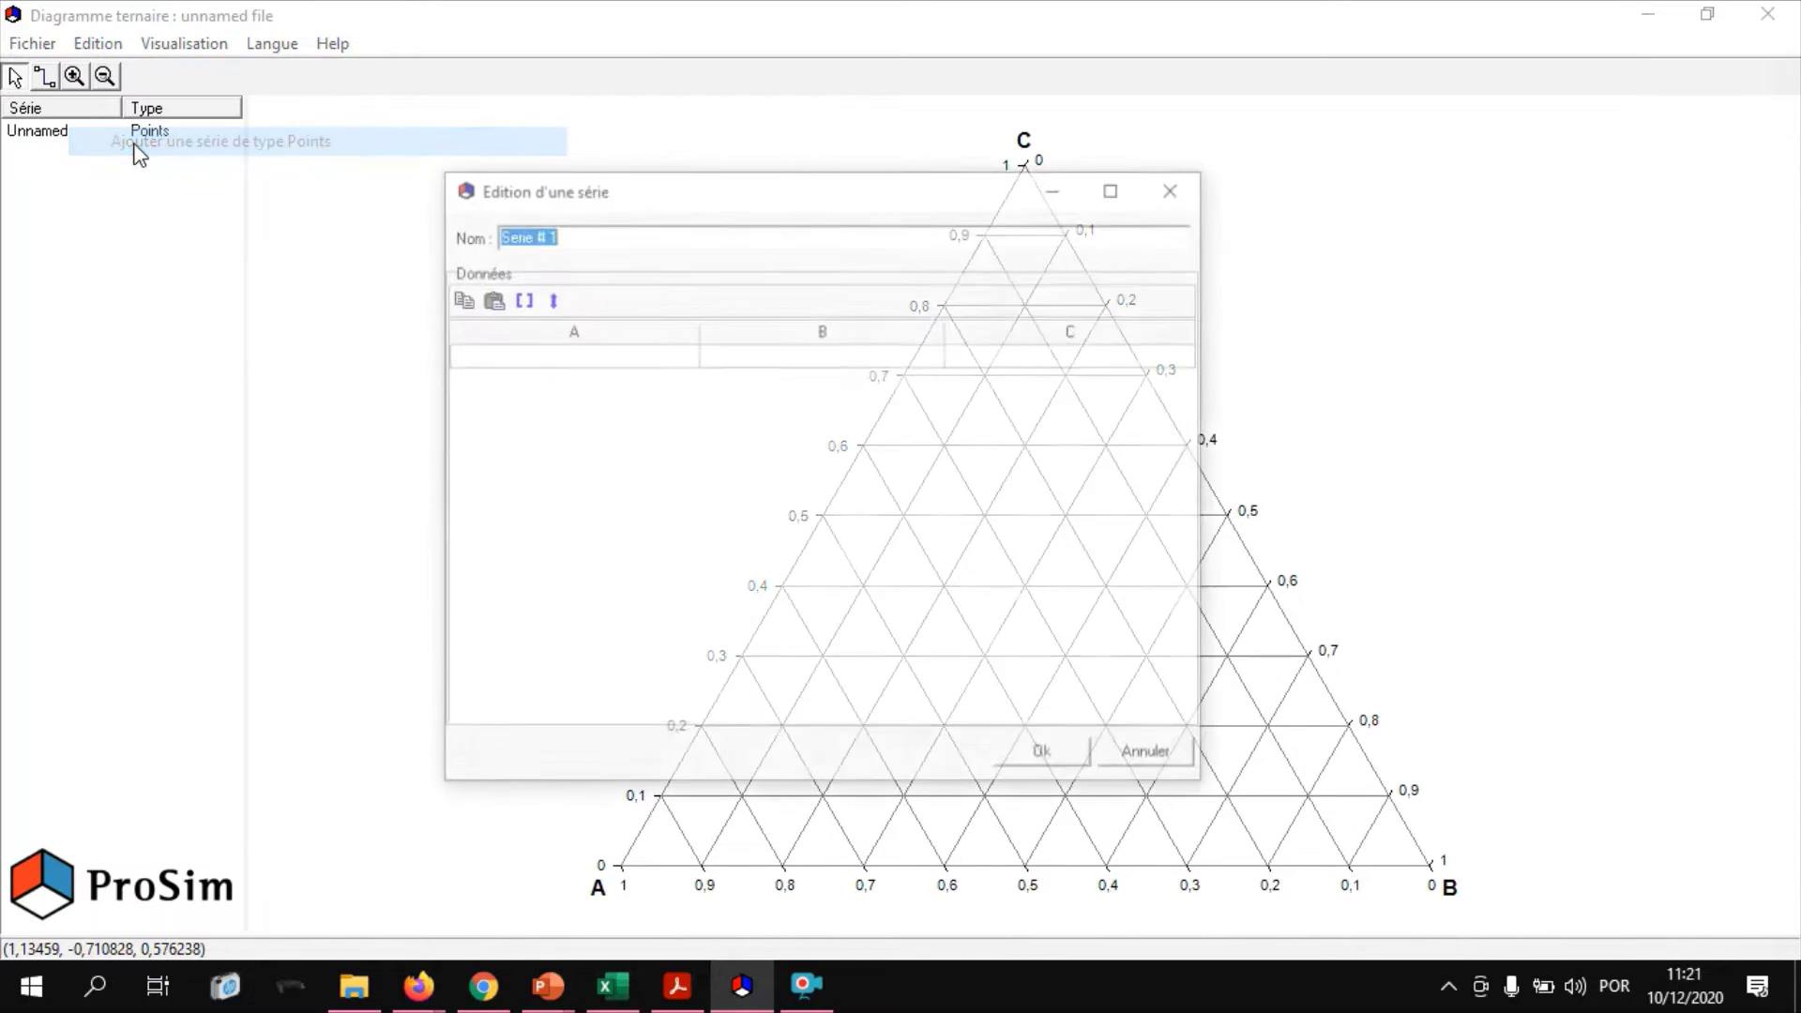
left_click(487, 296)
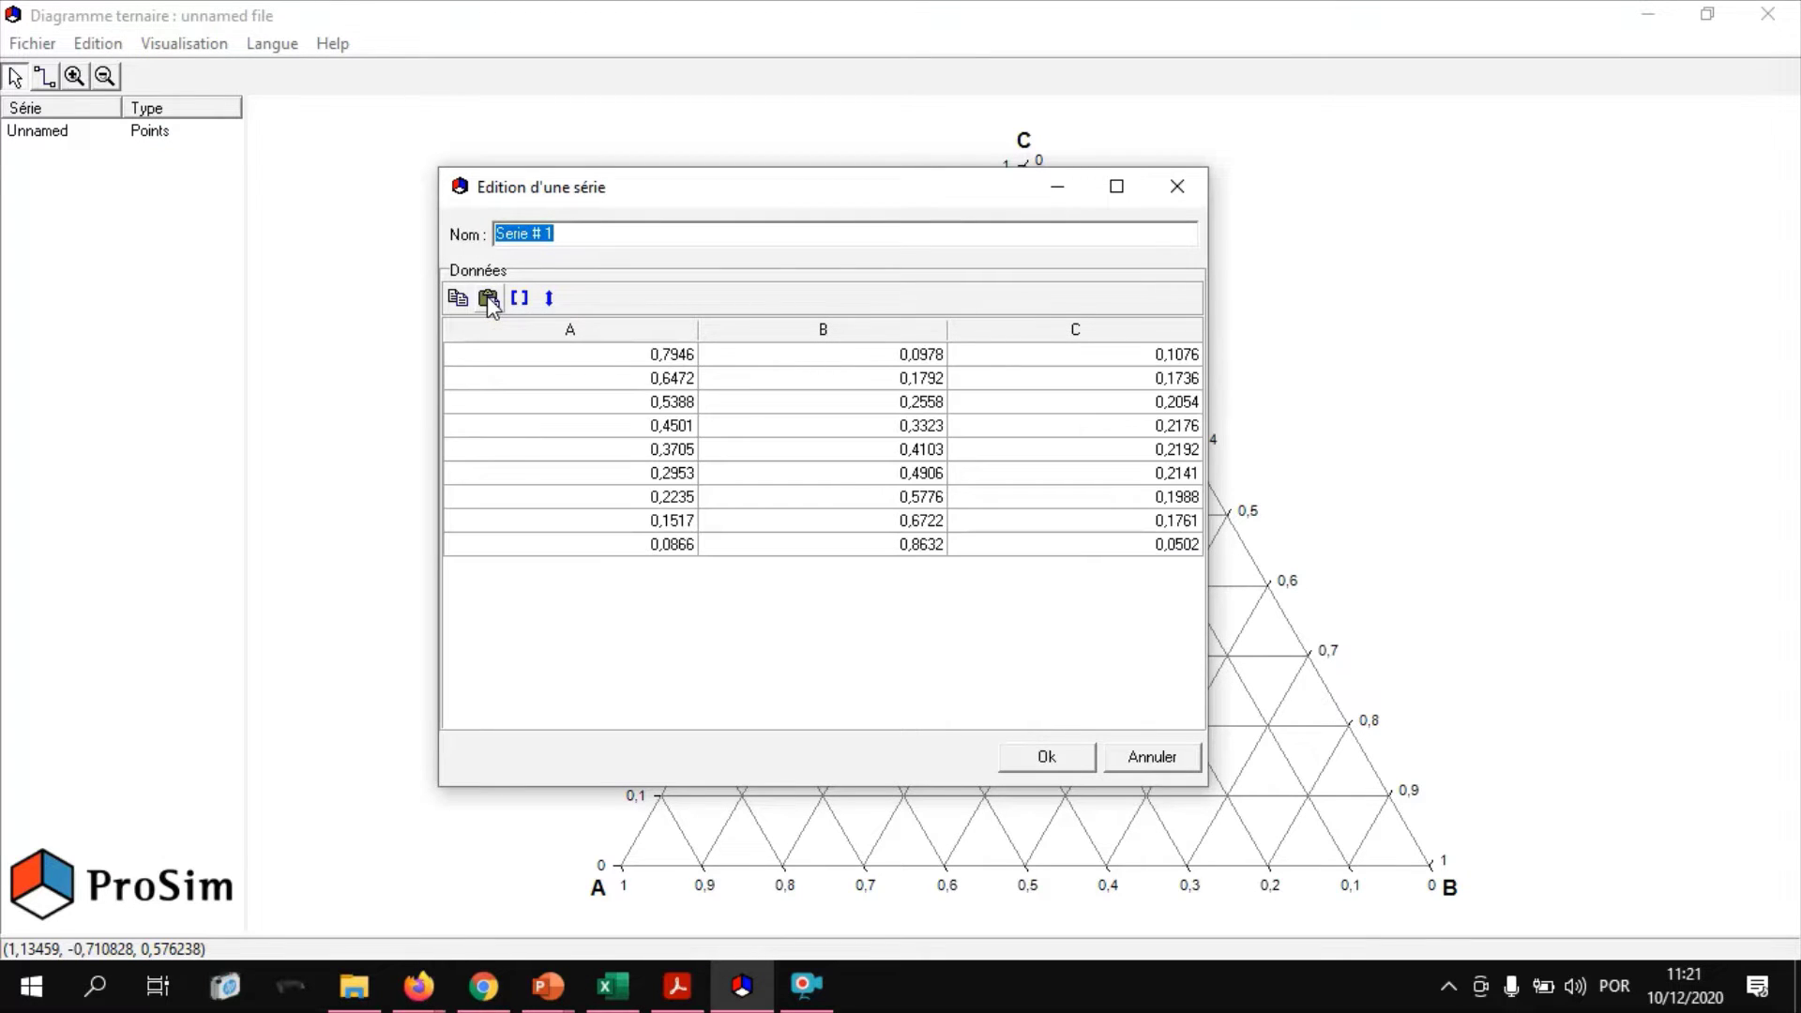
left_click(1050, 758)
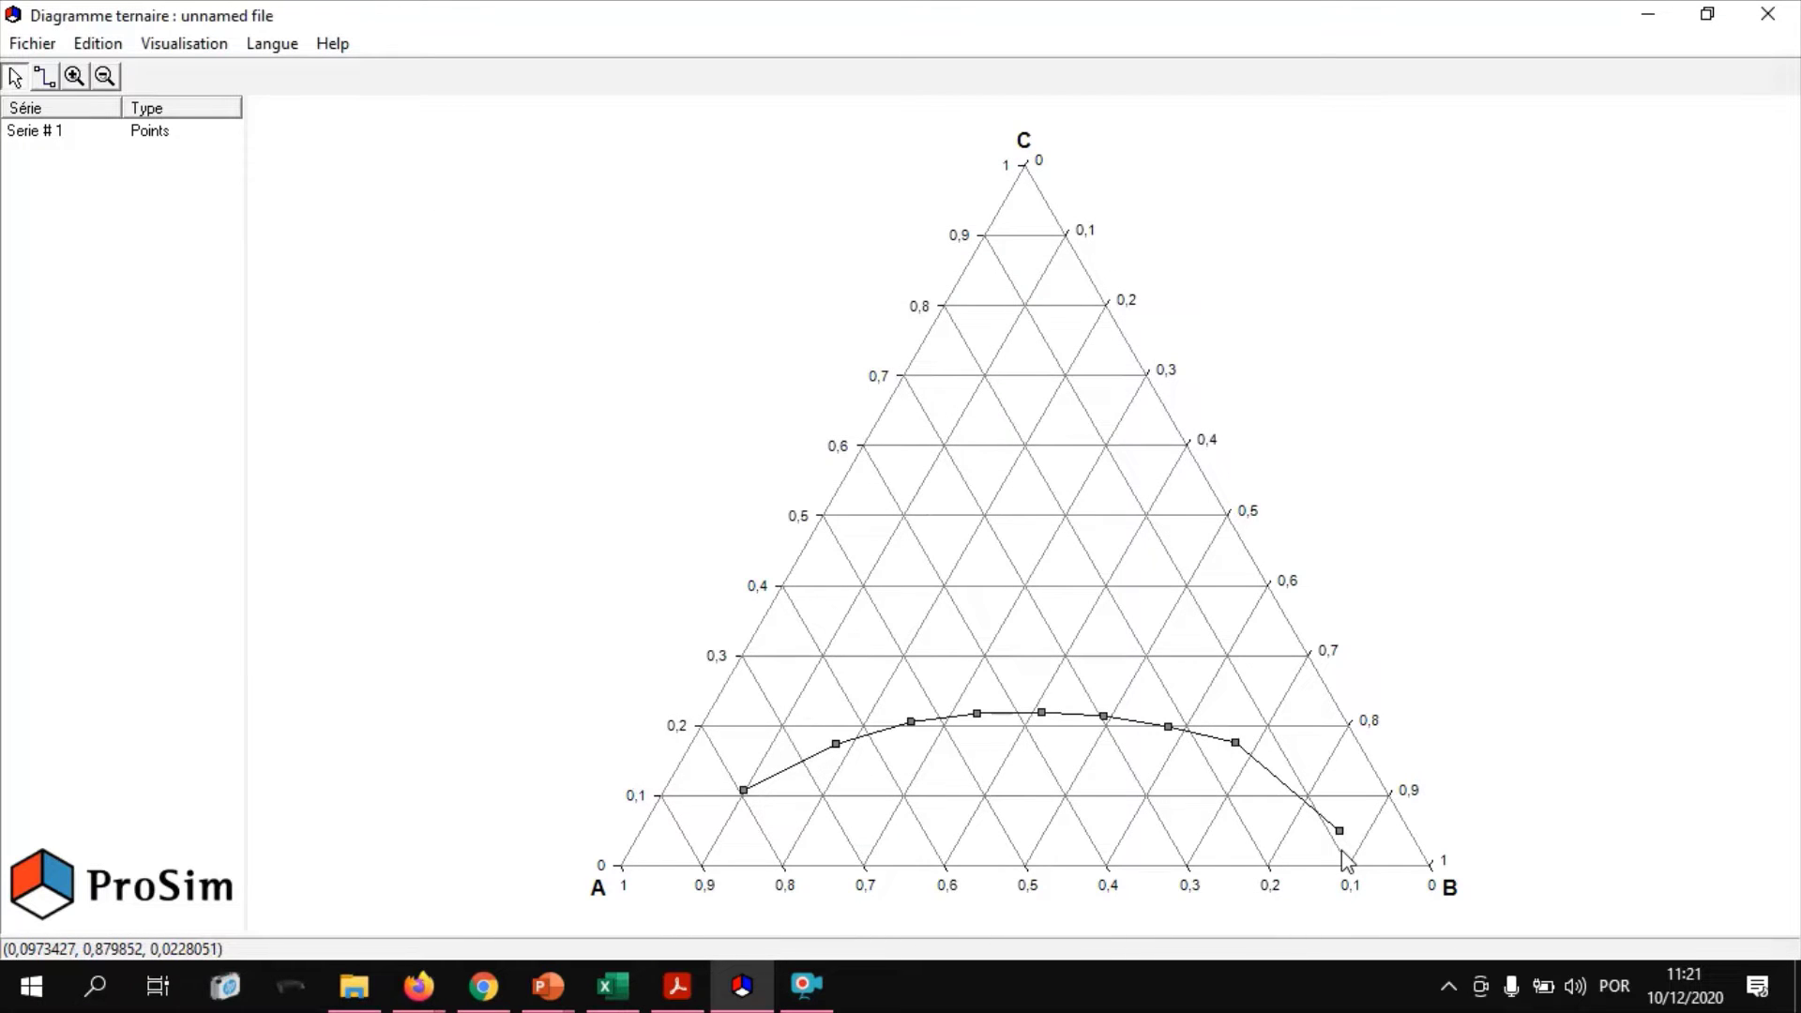
Step: Copy mass fractions F6:H6 from the Excel sheet and paste them into a second Points series in the ternary diagram
left_click(611, 987)
key("Escape")
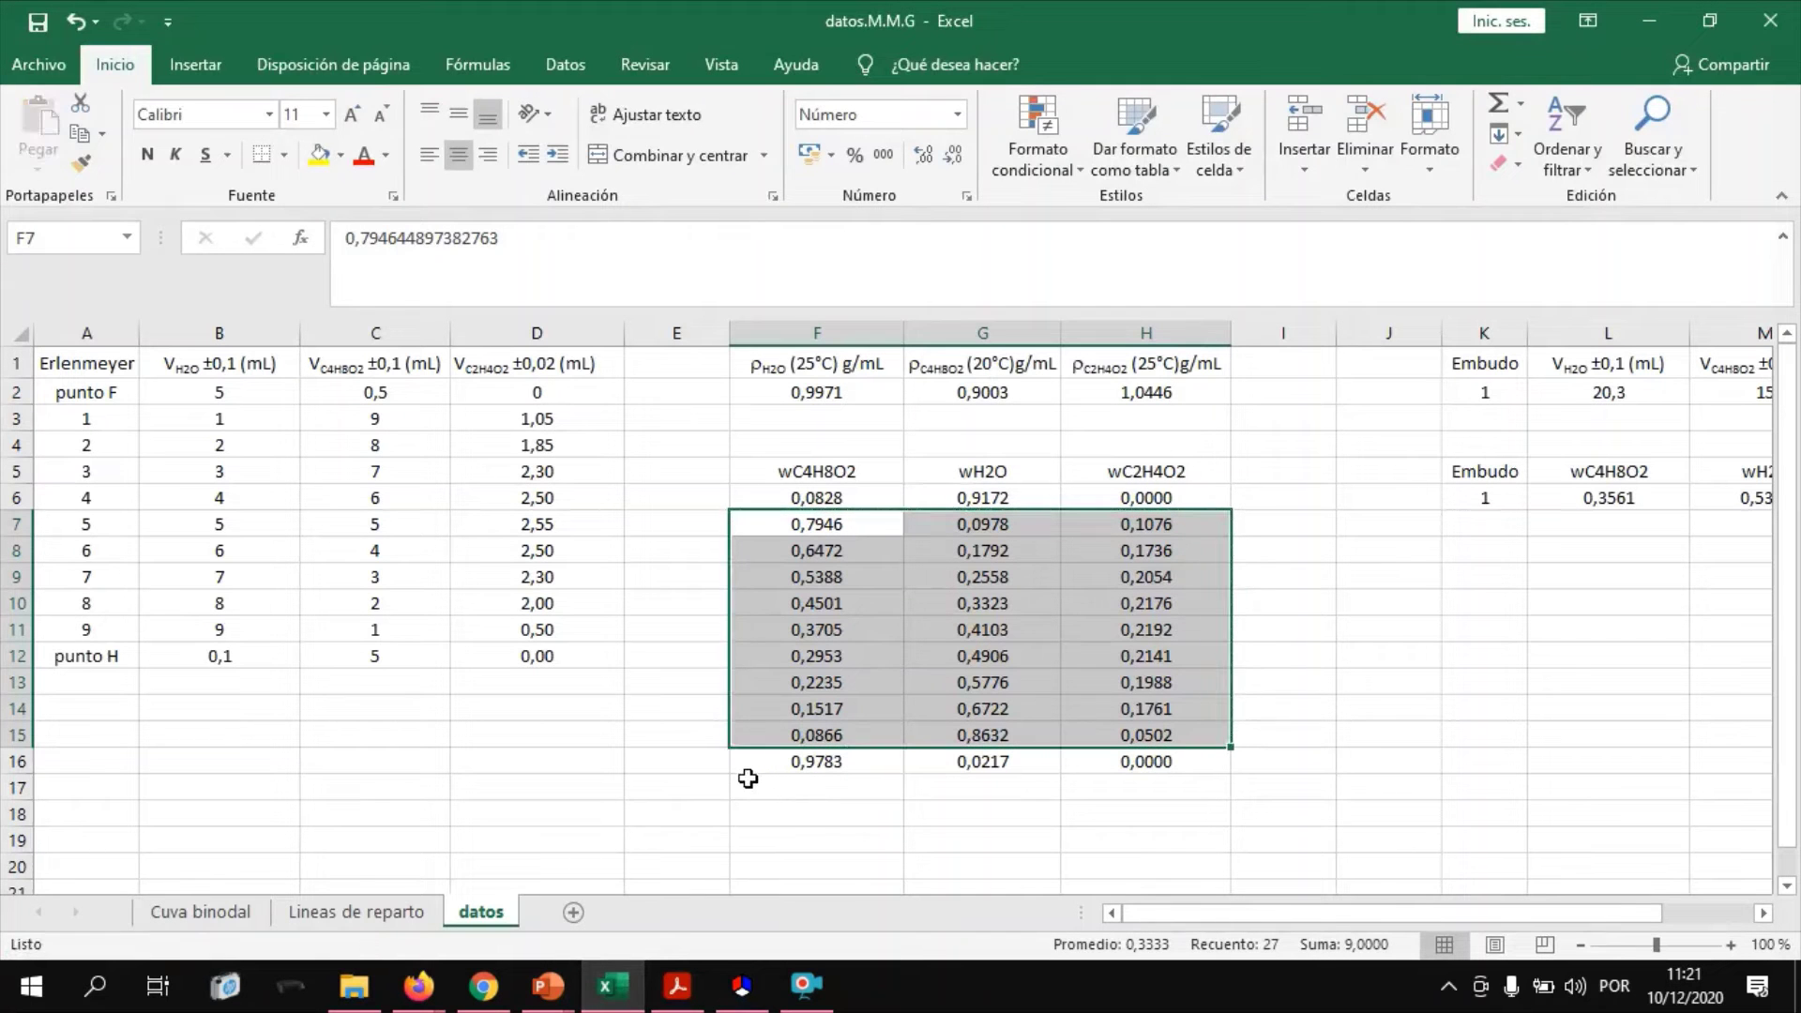
left_click_drag(802, 498, 1134, 491)
key("ctrl+c")
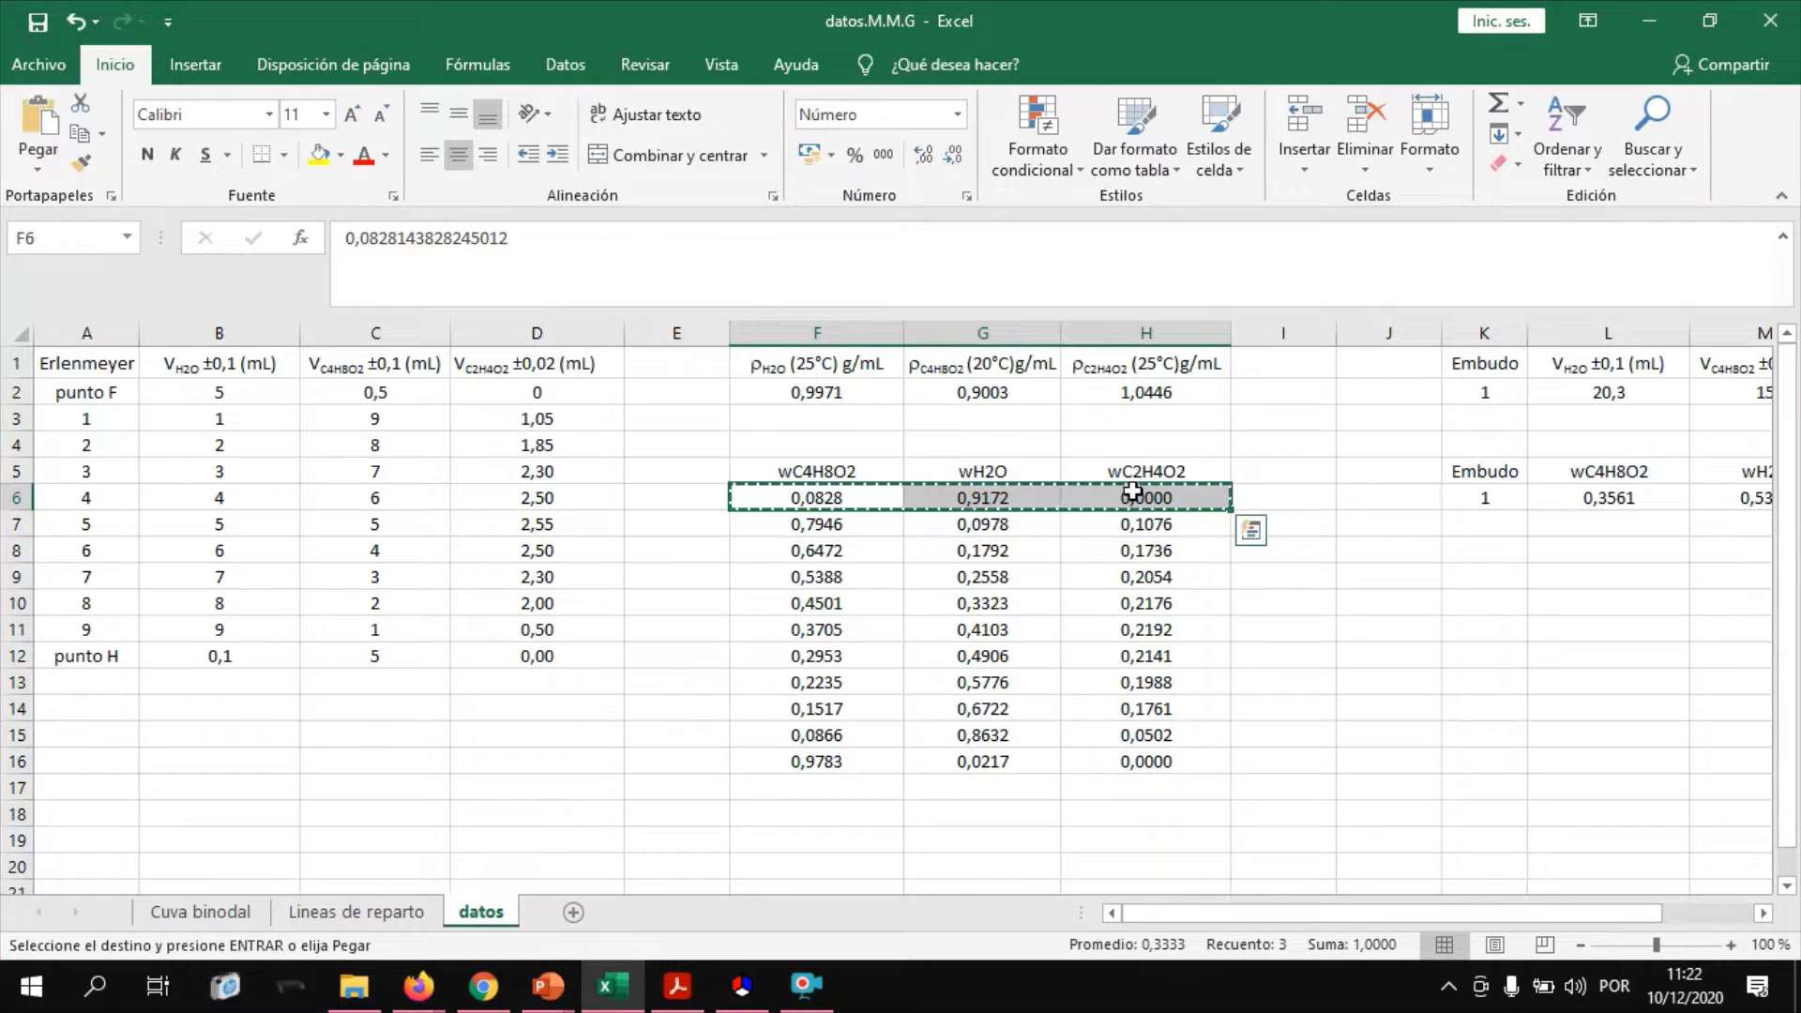
left_click(743, 987)
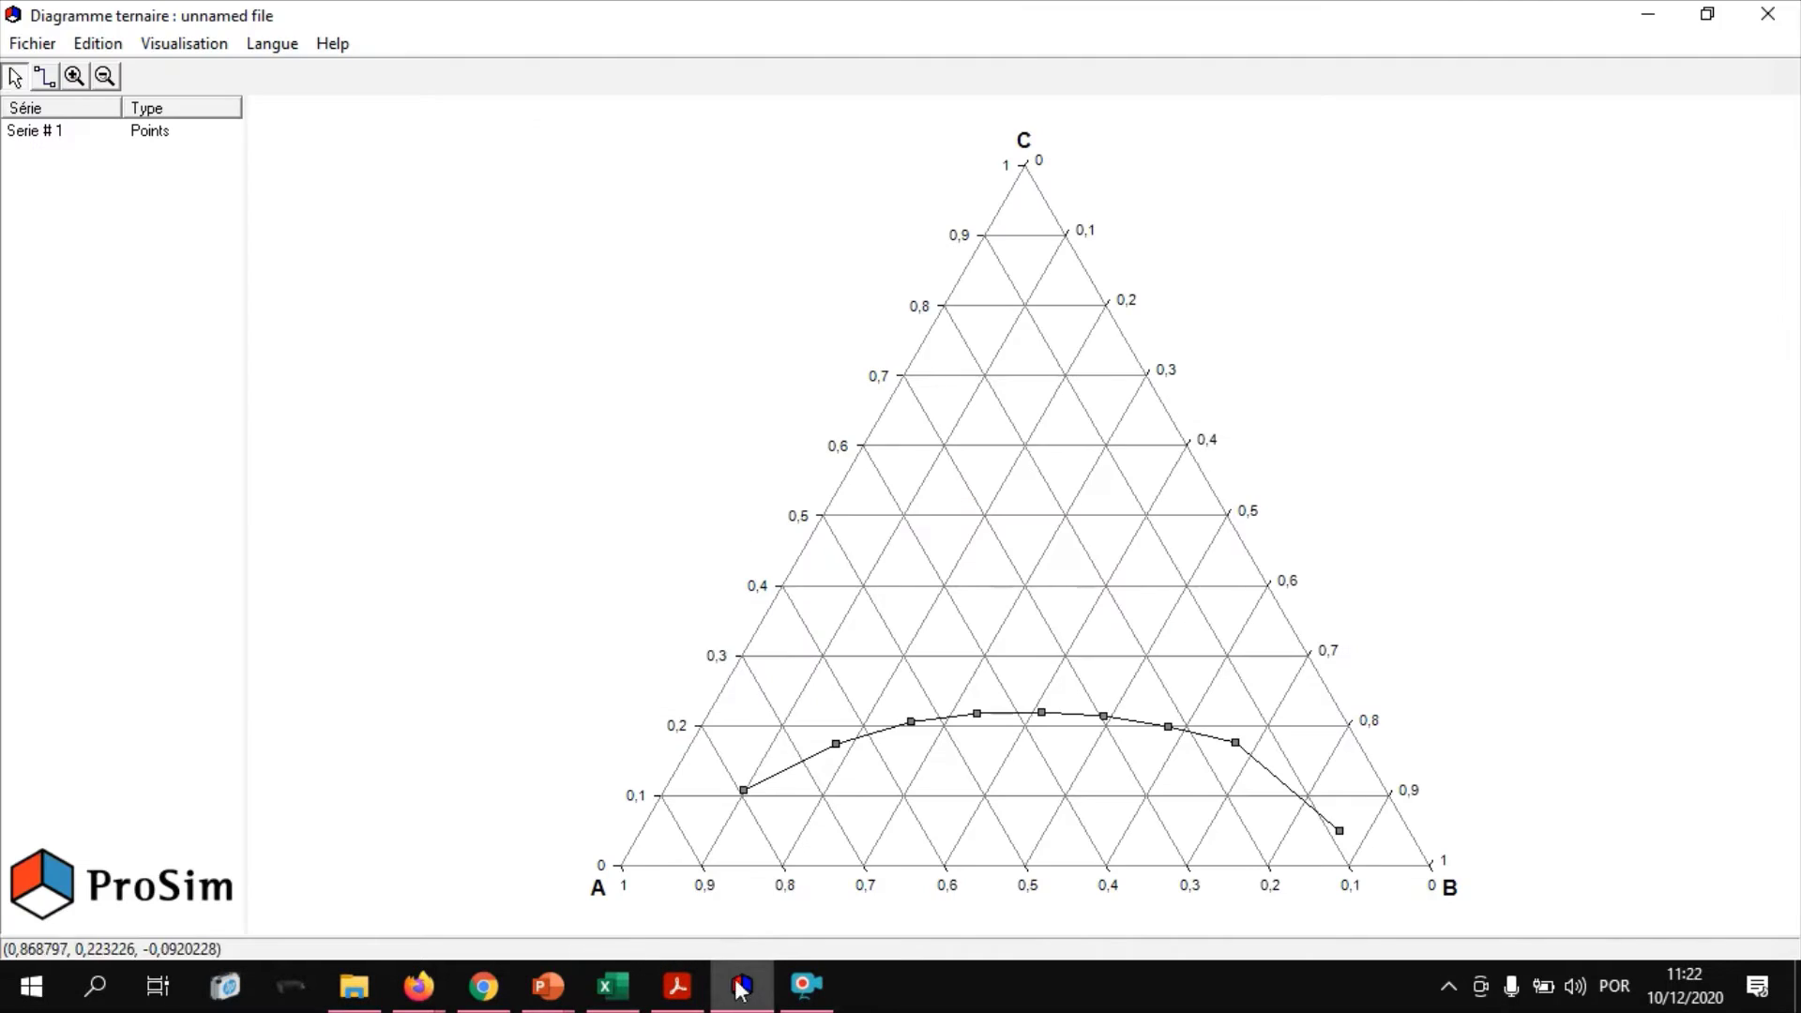
left_click(87, 47)
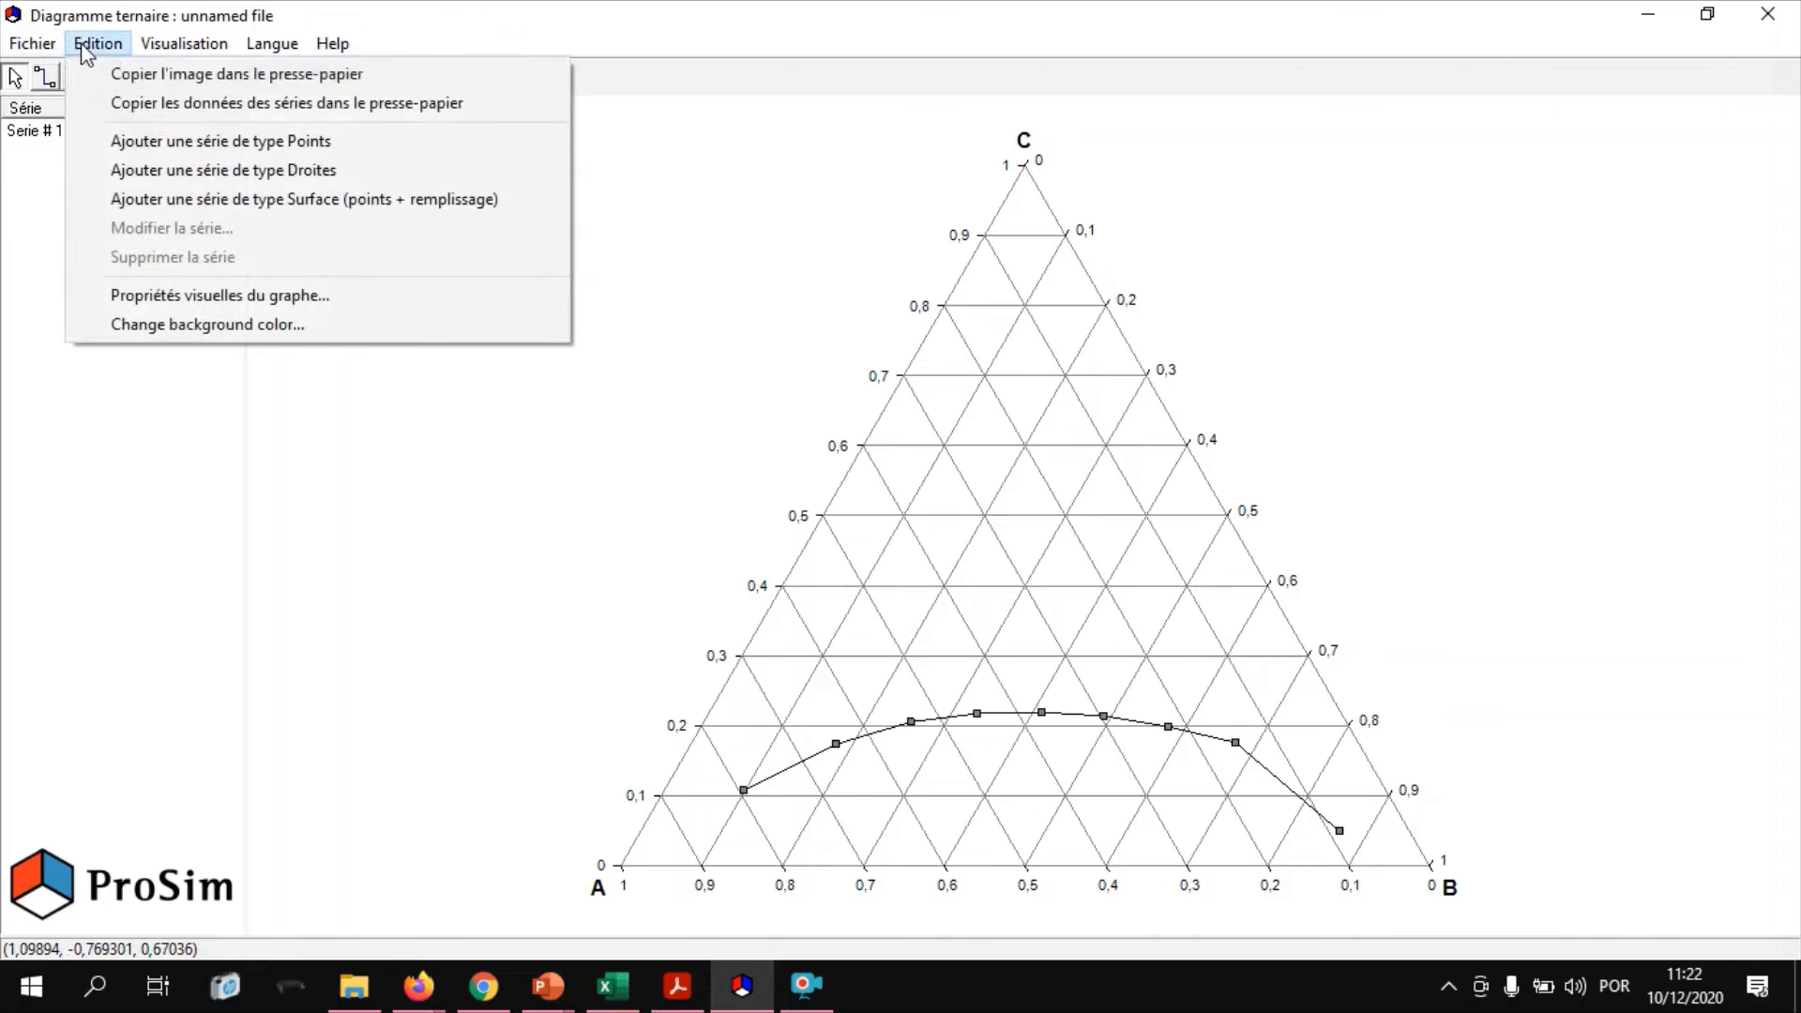
left_click(189, 142)
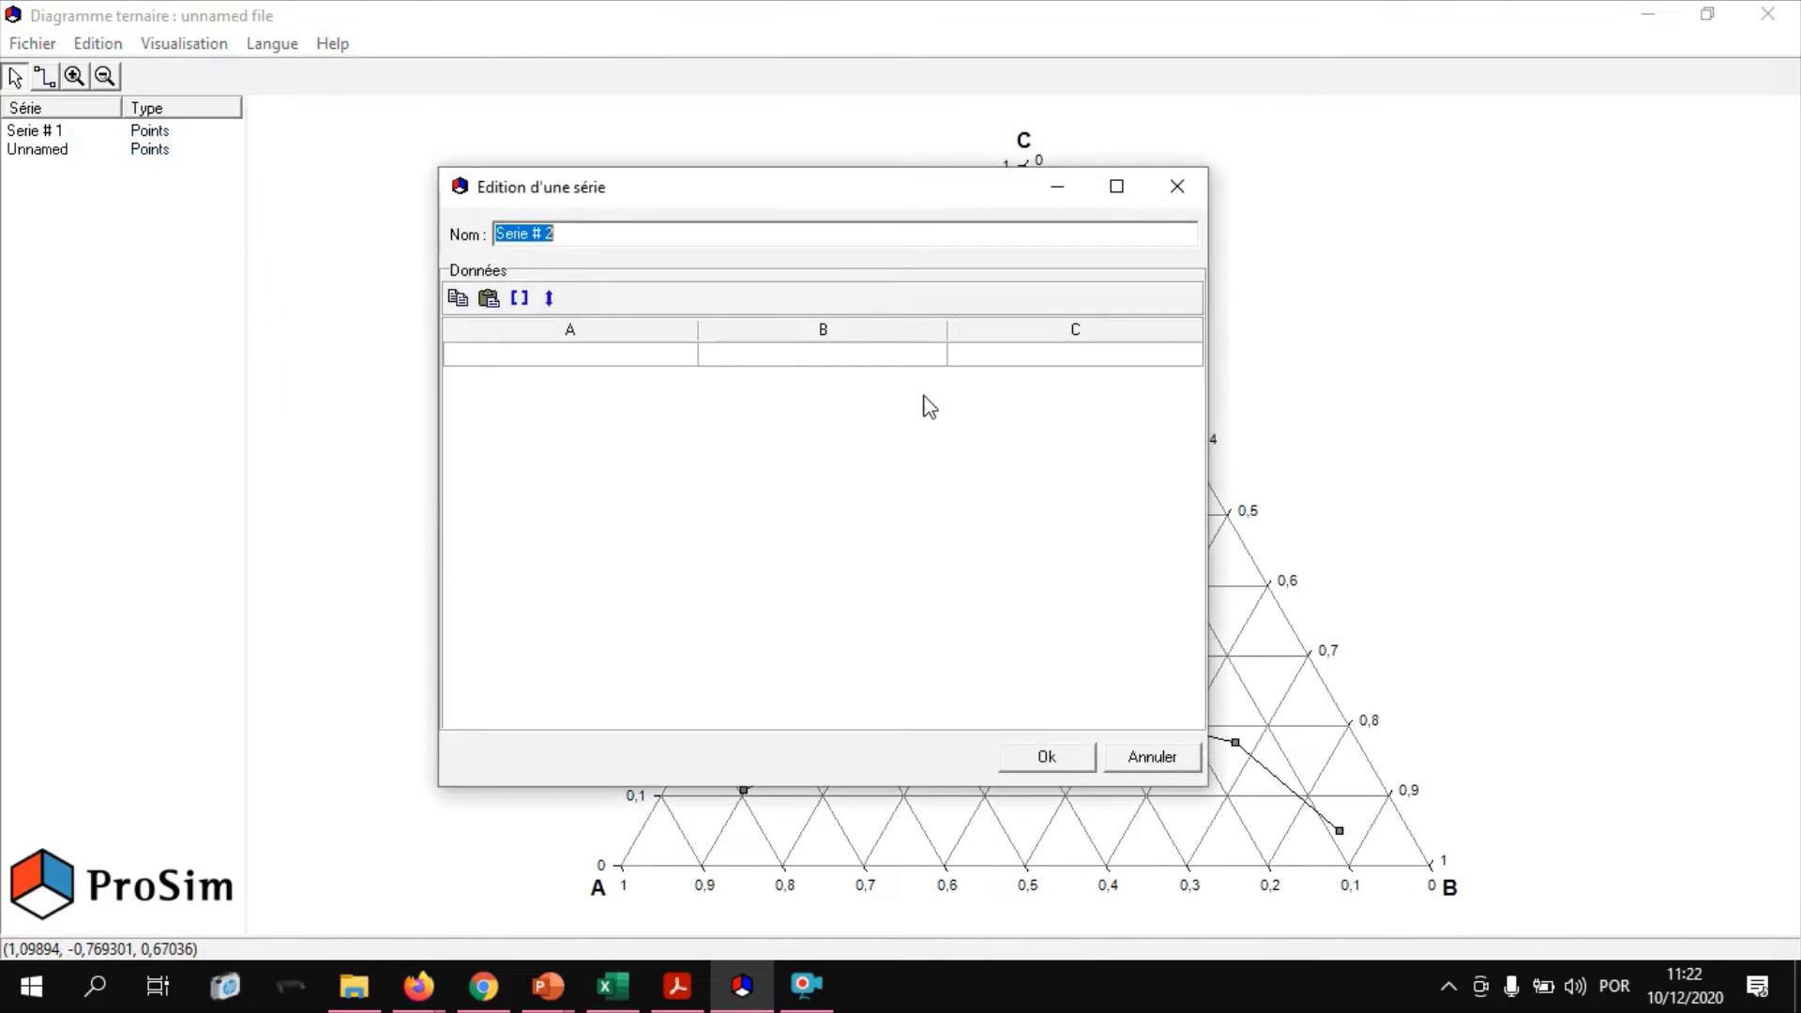
left_click(488, 298)
left_click(1046, 758)
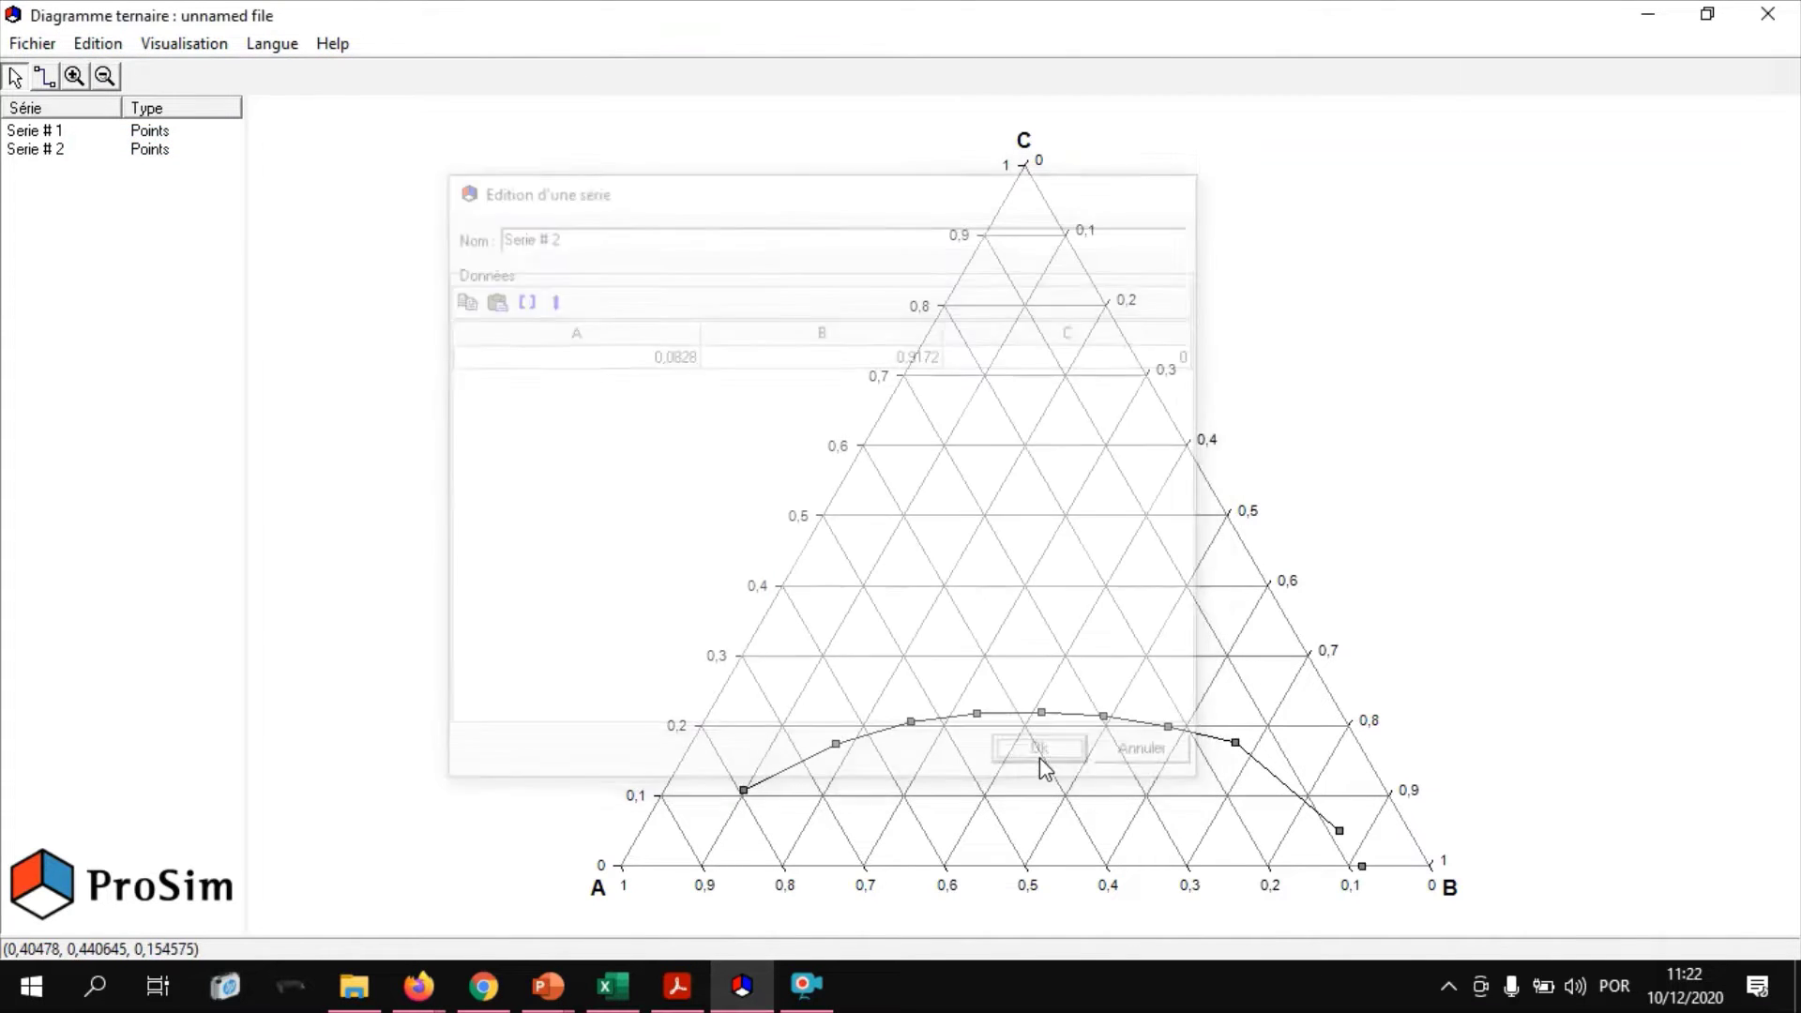
Step: Copy mass fractions F16:H16 from the Excel sheet and paste them into a third Points series in the ternary diagram
left_click(613, 985)
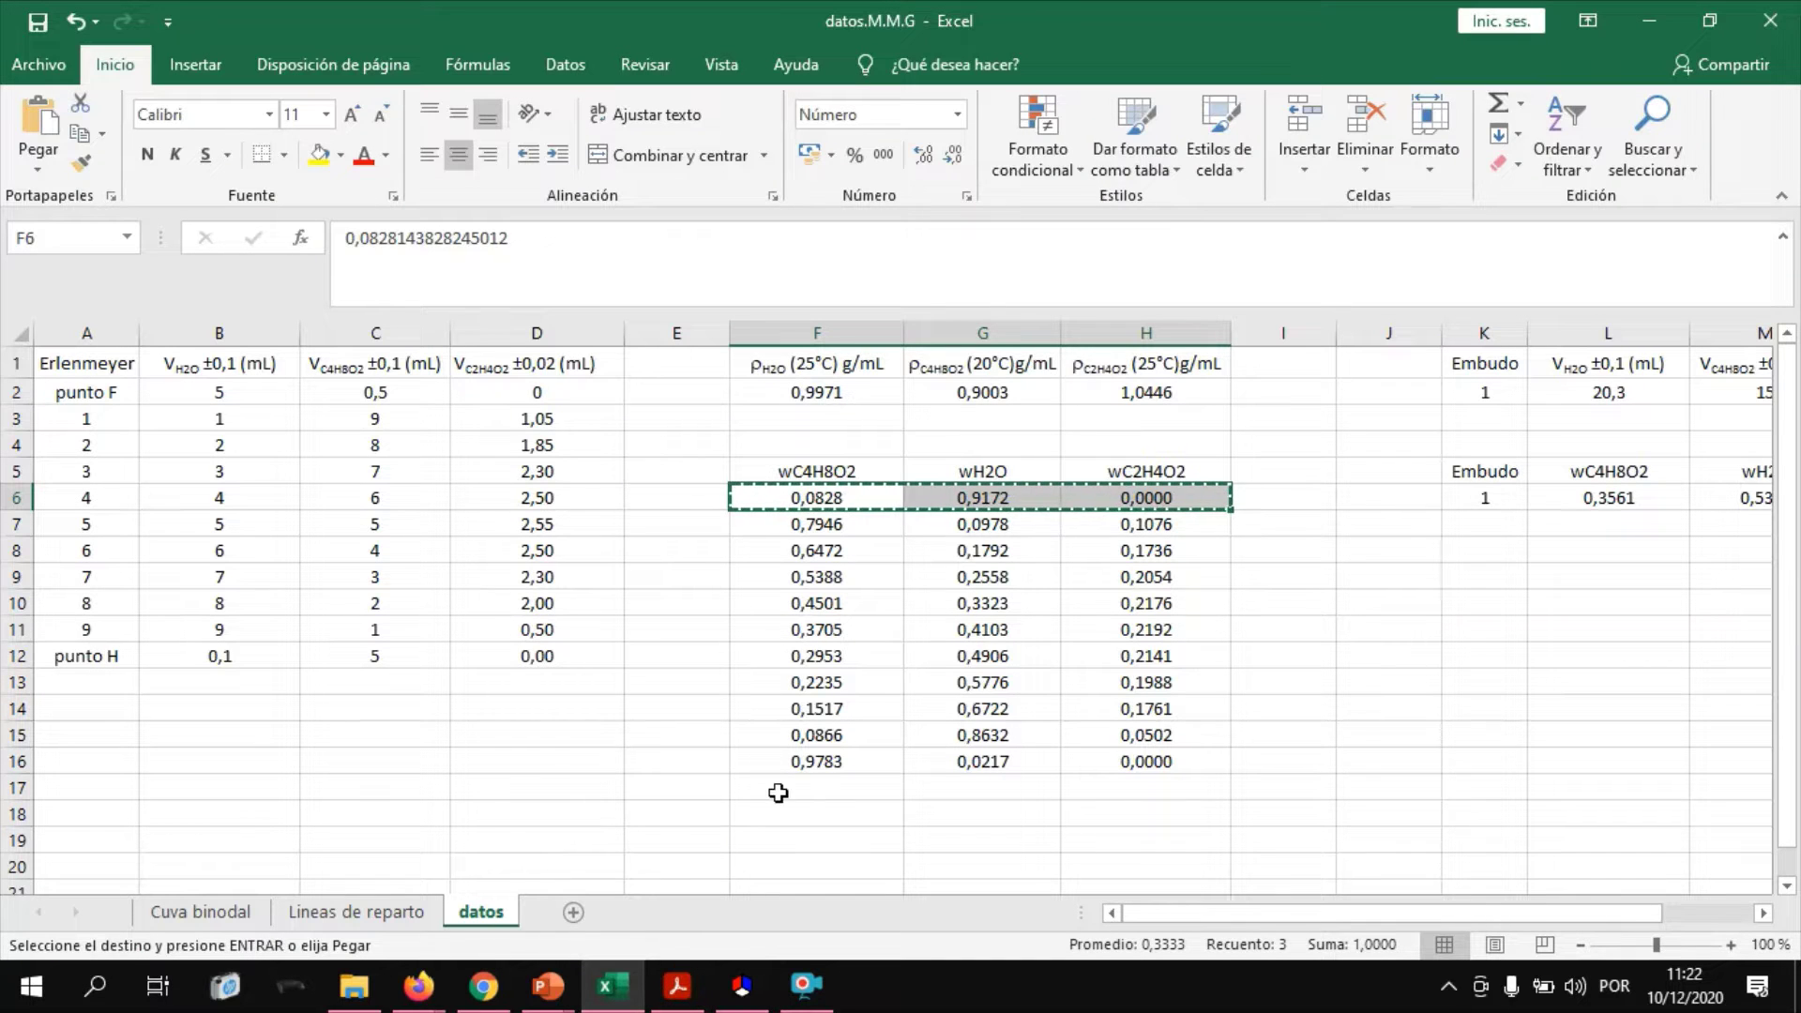
key("Escape")
left_click(821, 765)
left_click_drag(822, 765, 1145, 761)
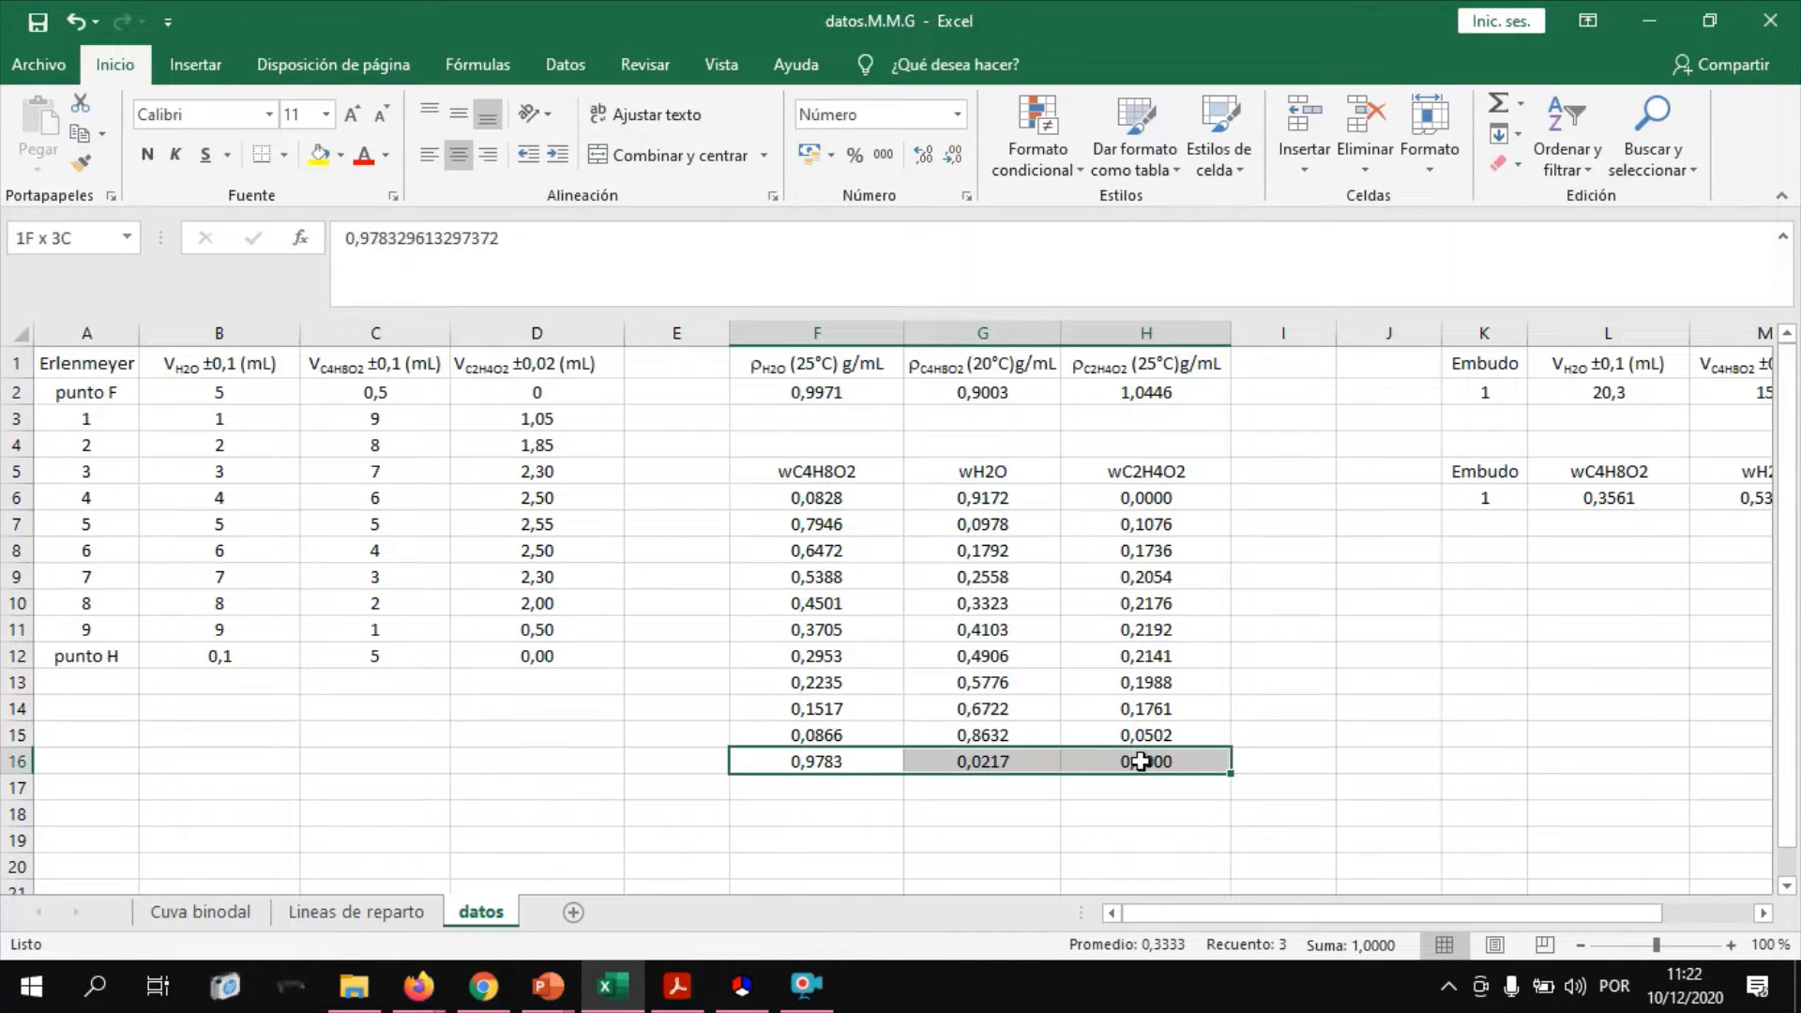
key("ctrl+c")
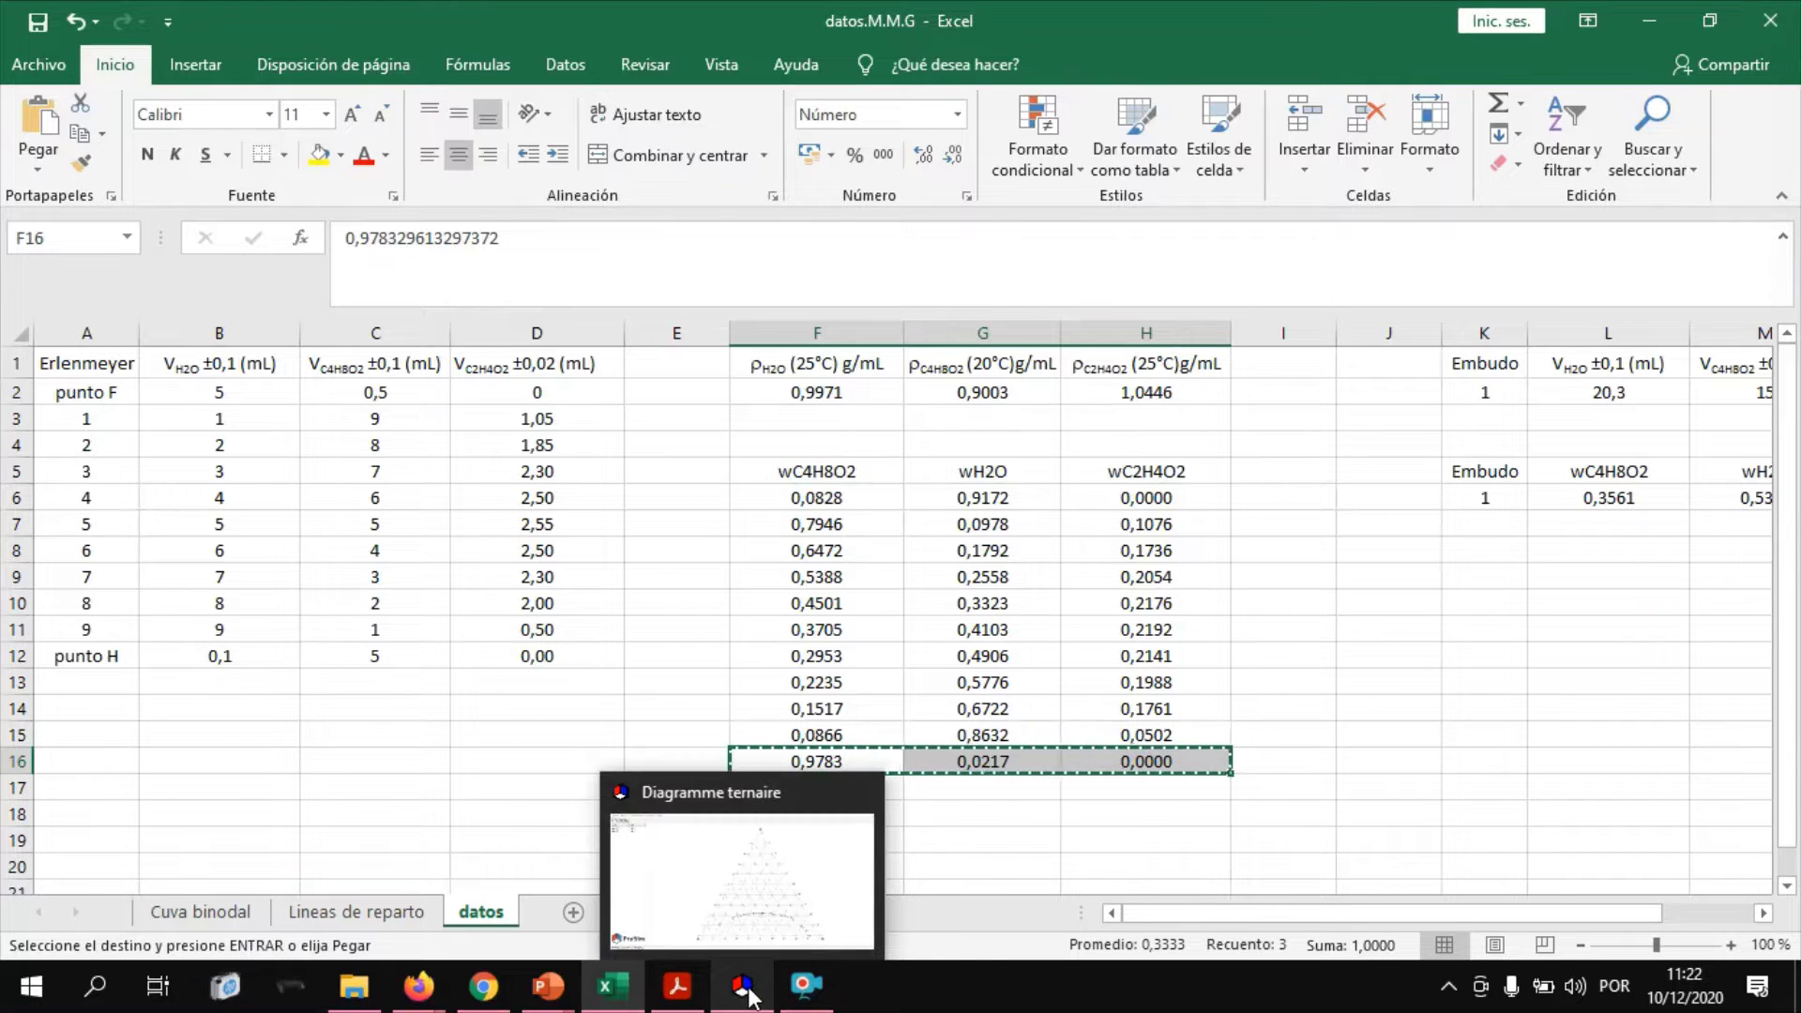
left_click(746, 987)
left_click(90, 44)
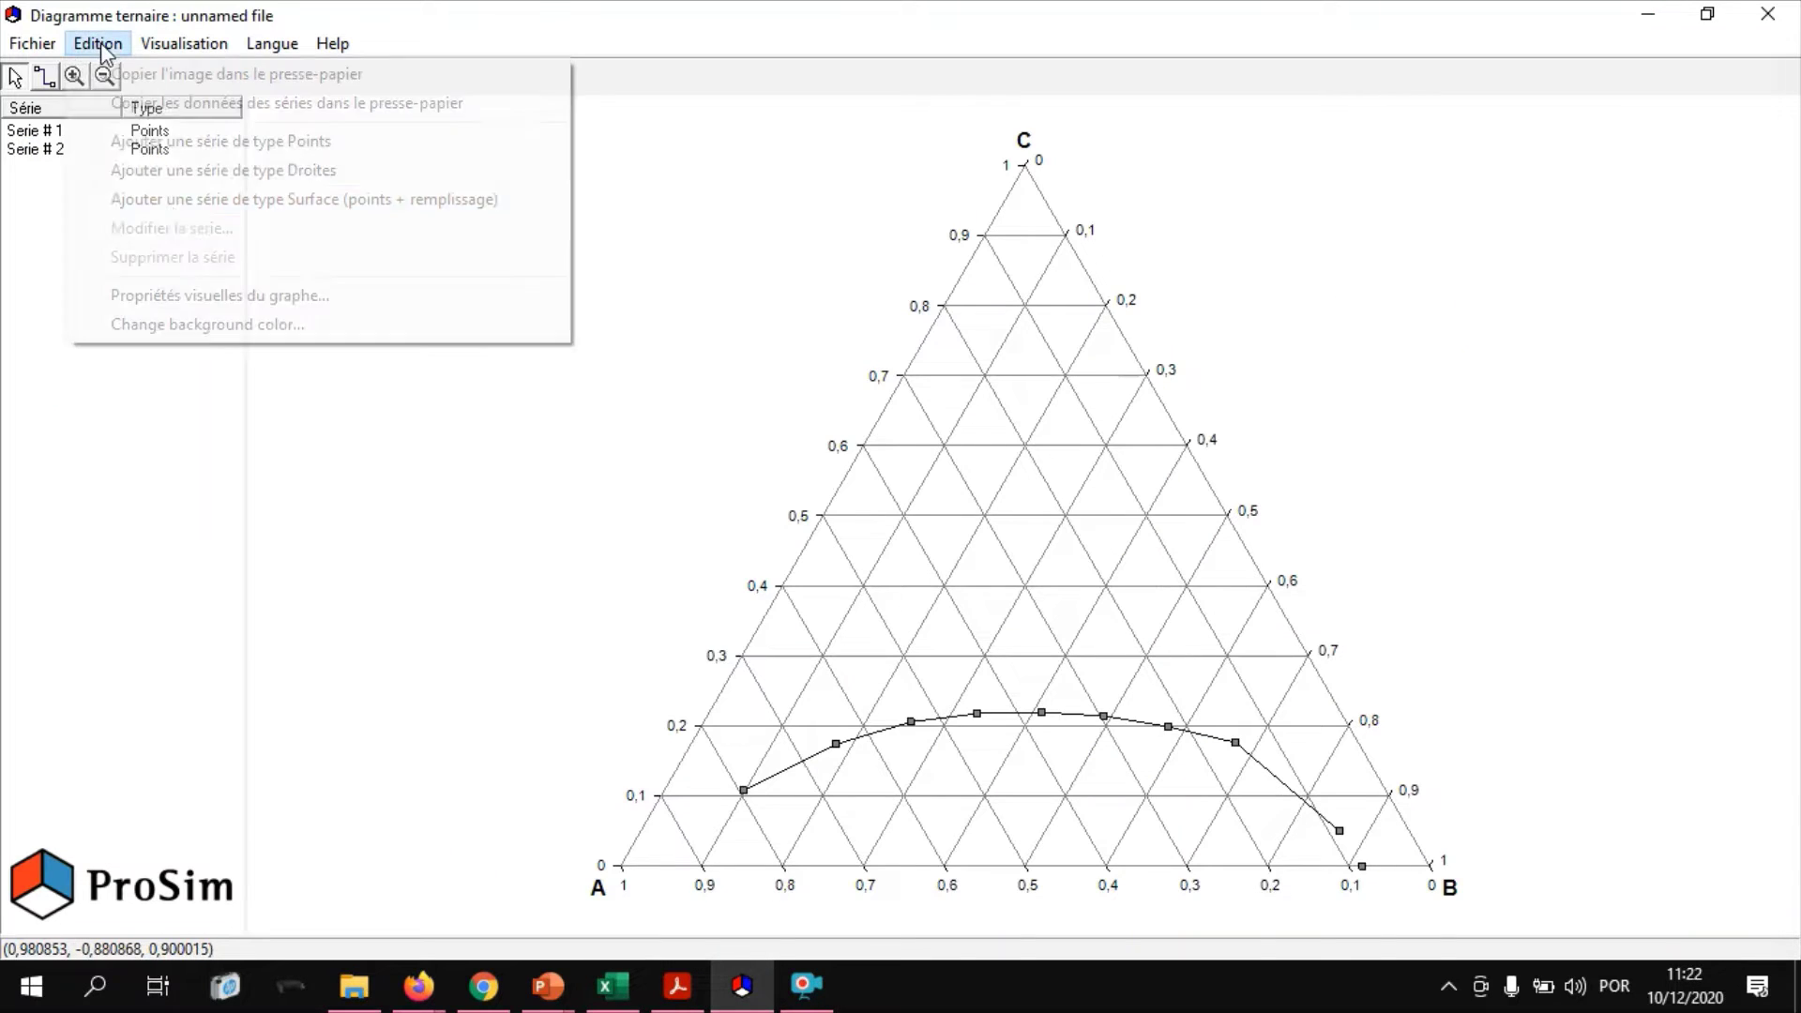
left_click(197, 143)
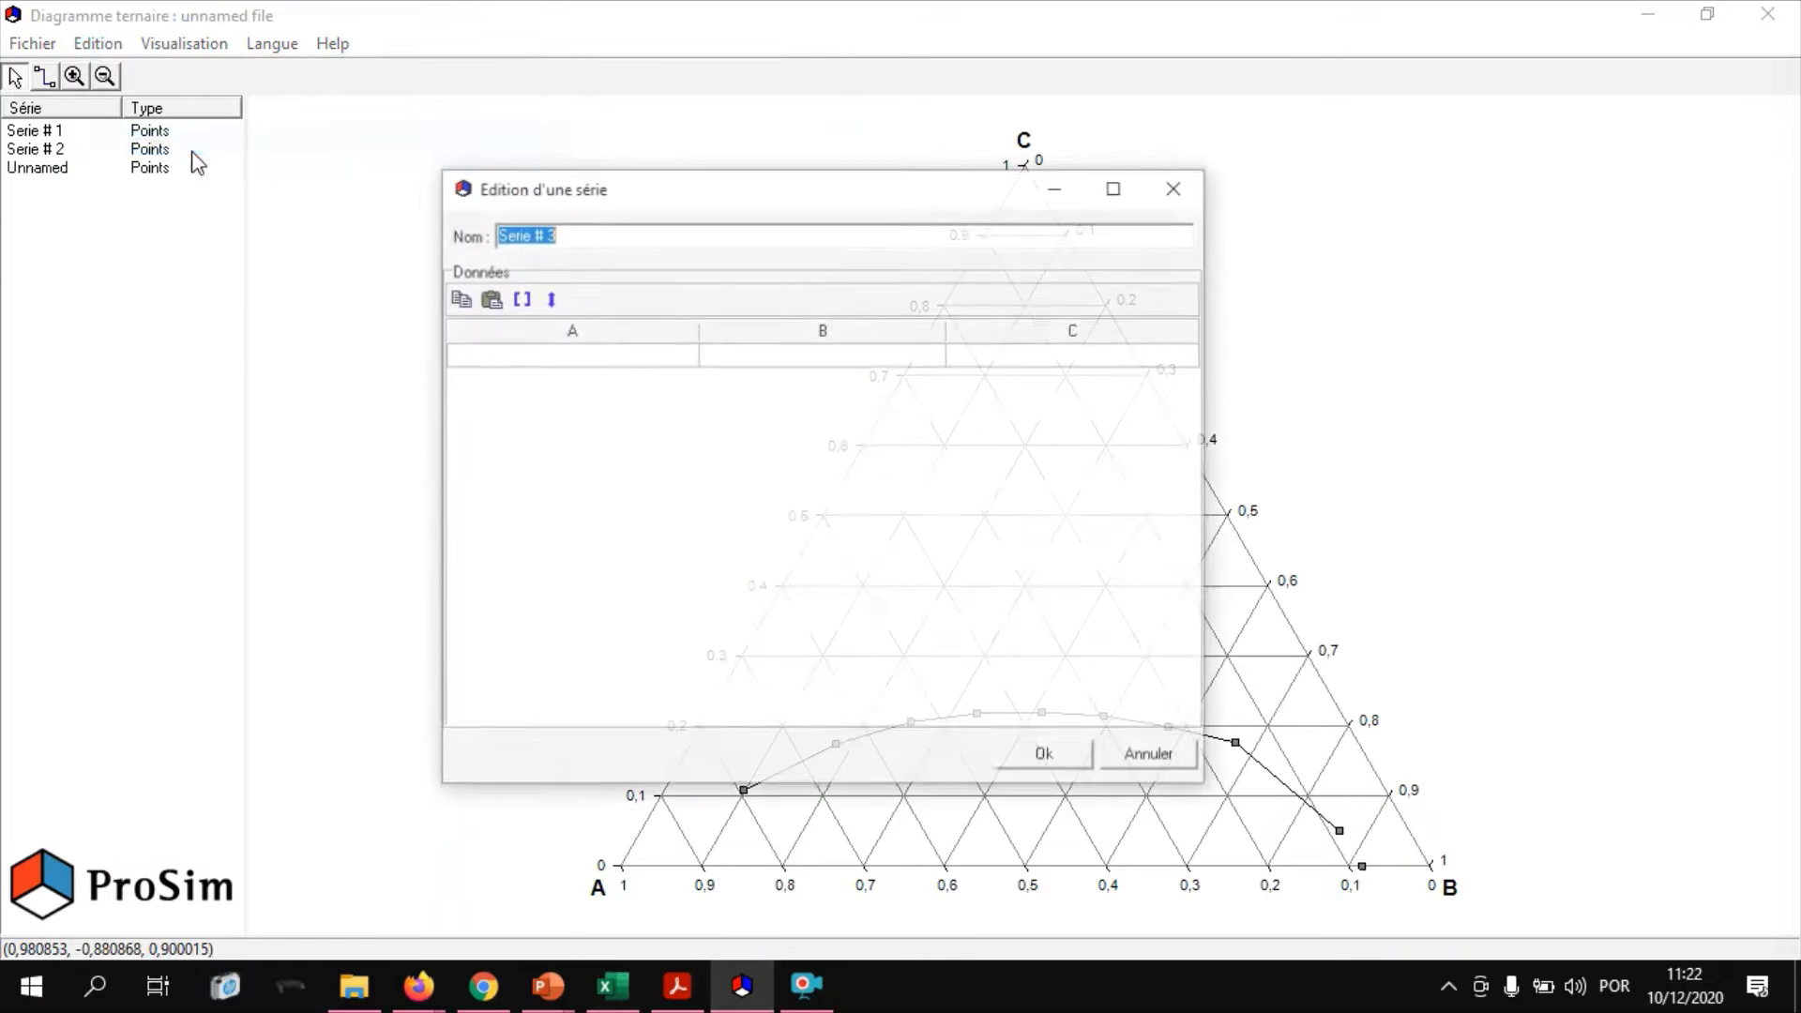
left_click(488, 298)
left_click(1043, 758)
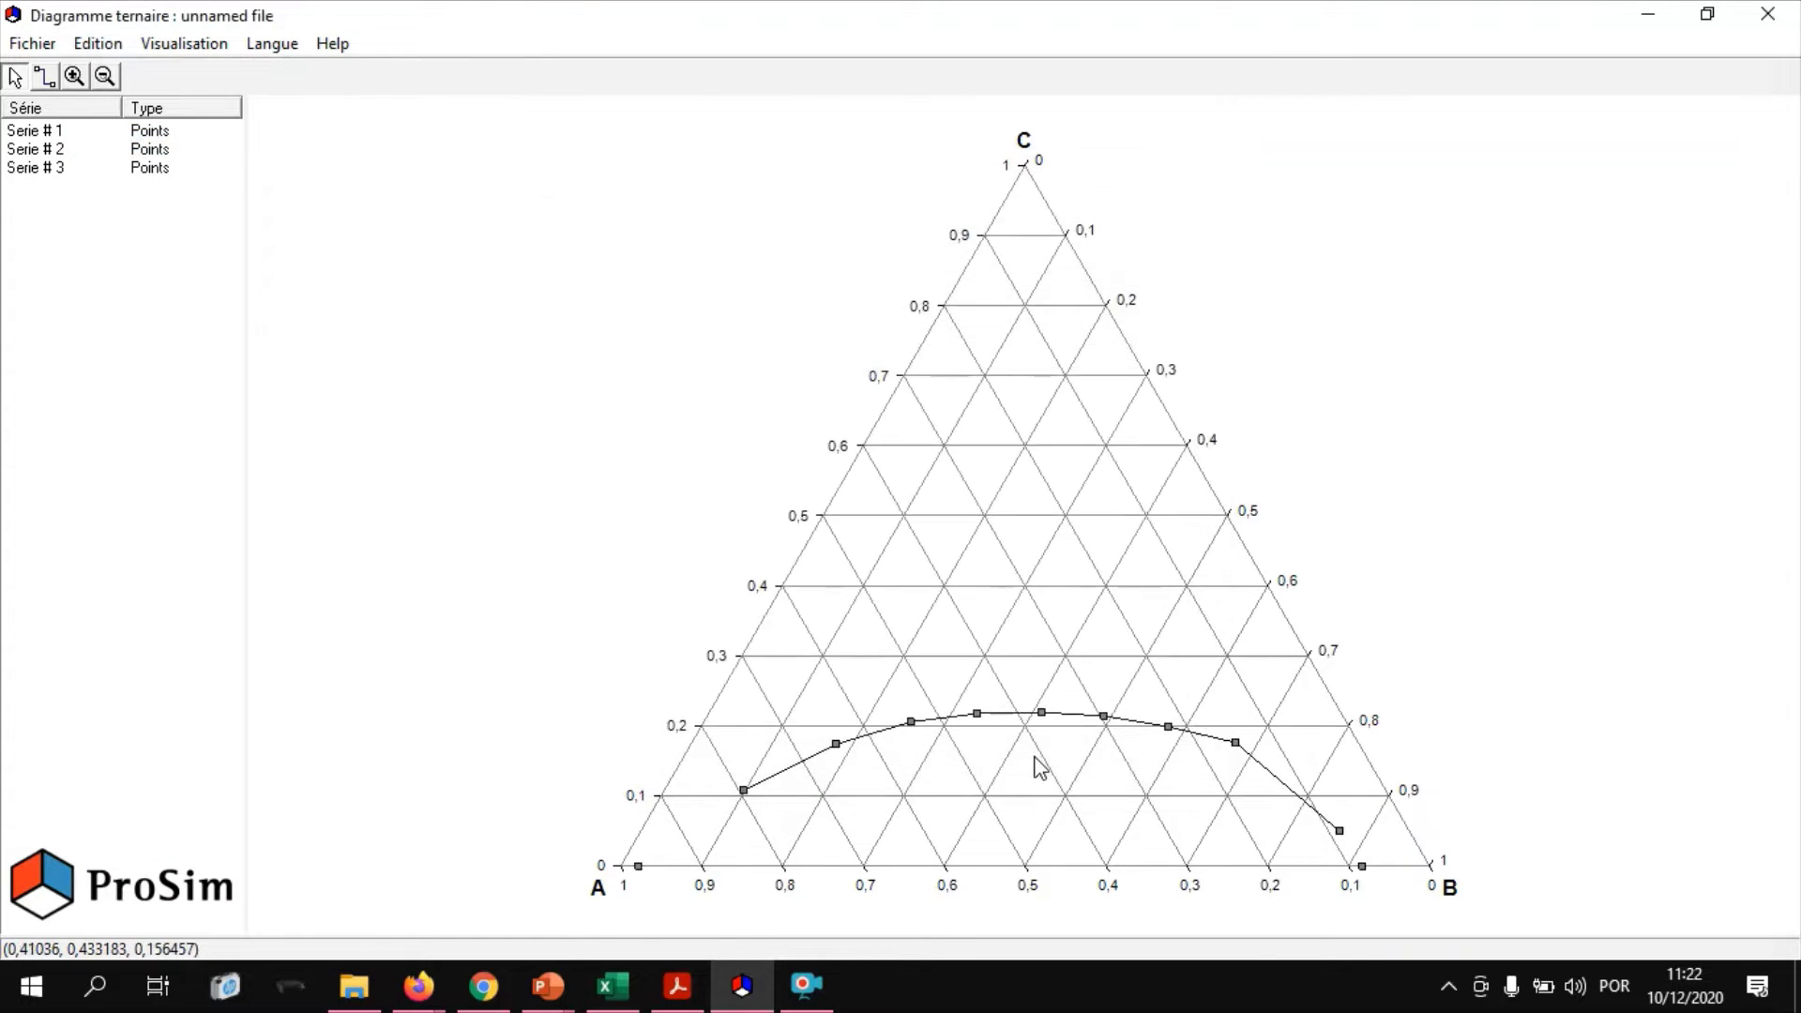
Step: Draw user lines joining each end of the curve to the nearest isolated point on the AB base of the triangle
left_click(44, 80)
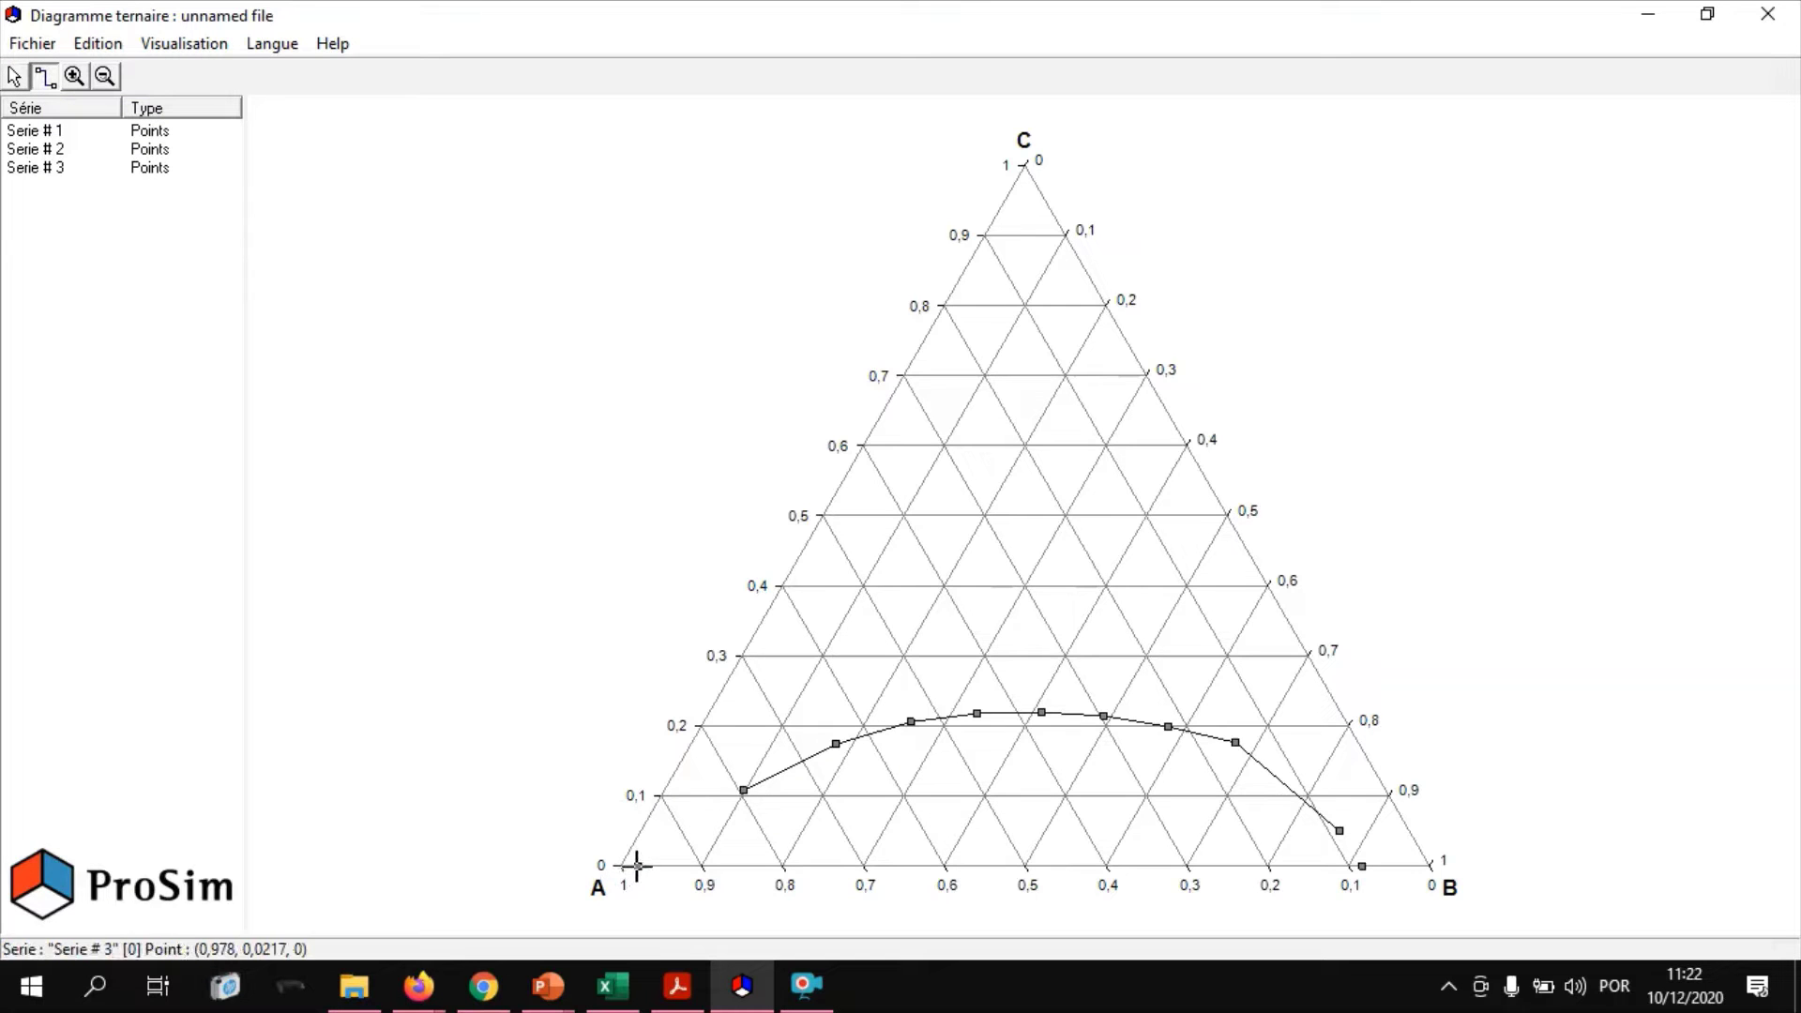
left_click_drag(637, 865, 744, 790)
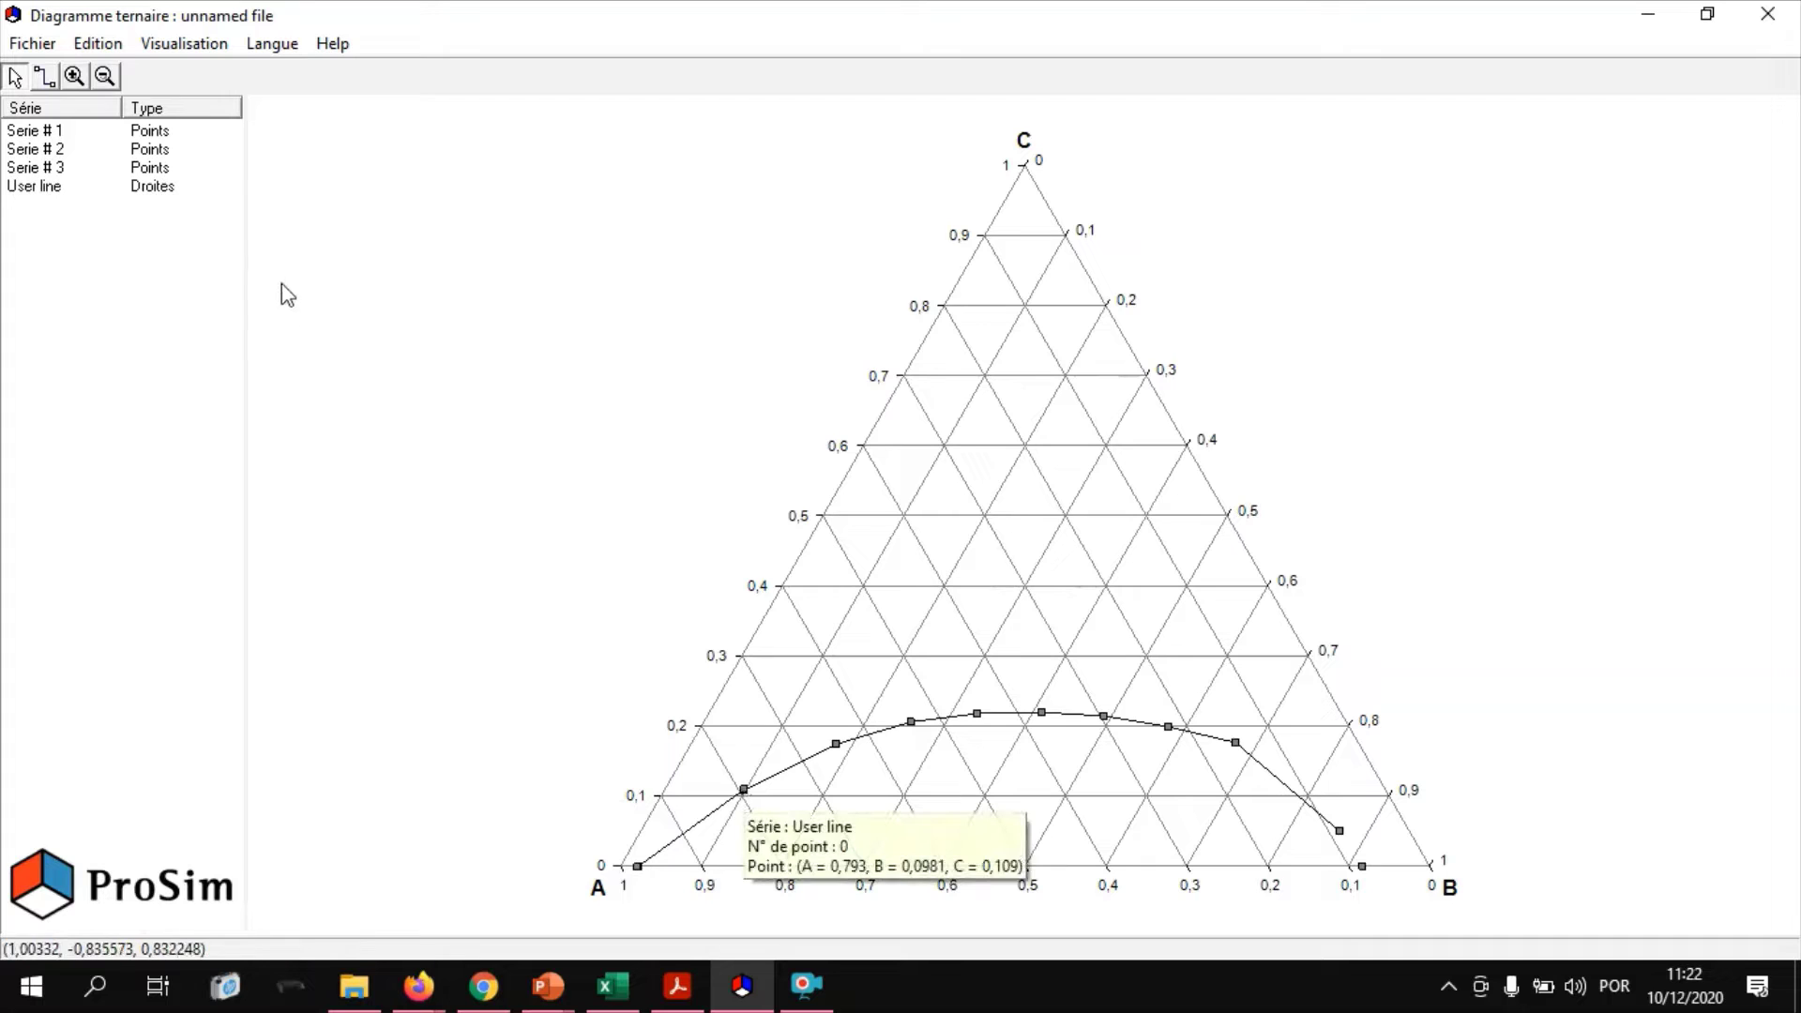
left_click(45, 77)
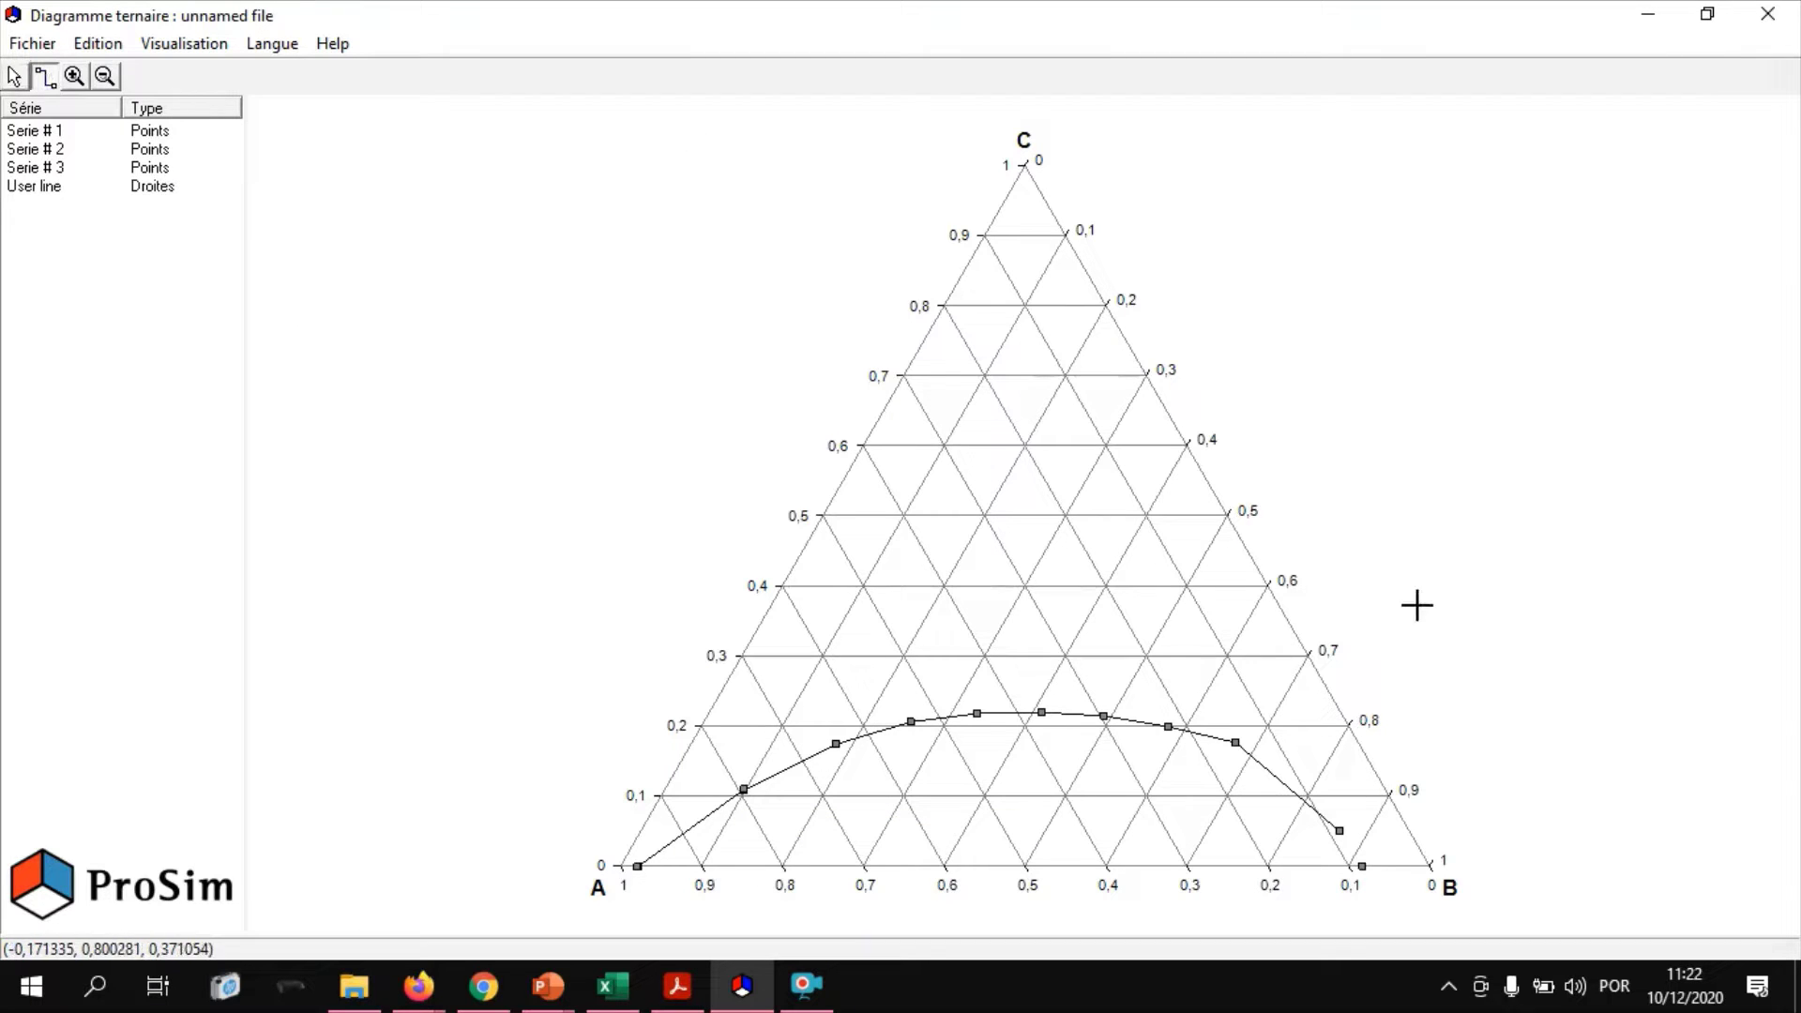
left_click(1361, 864)
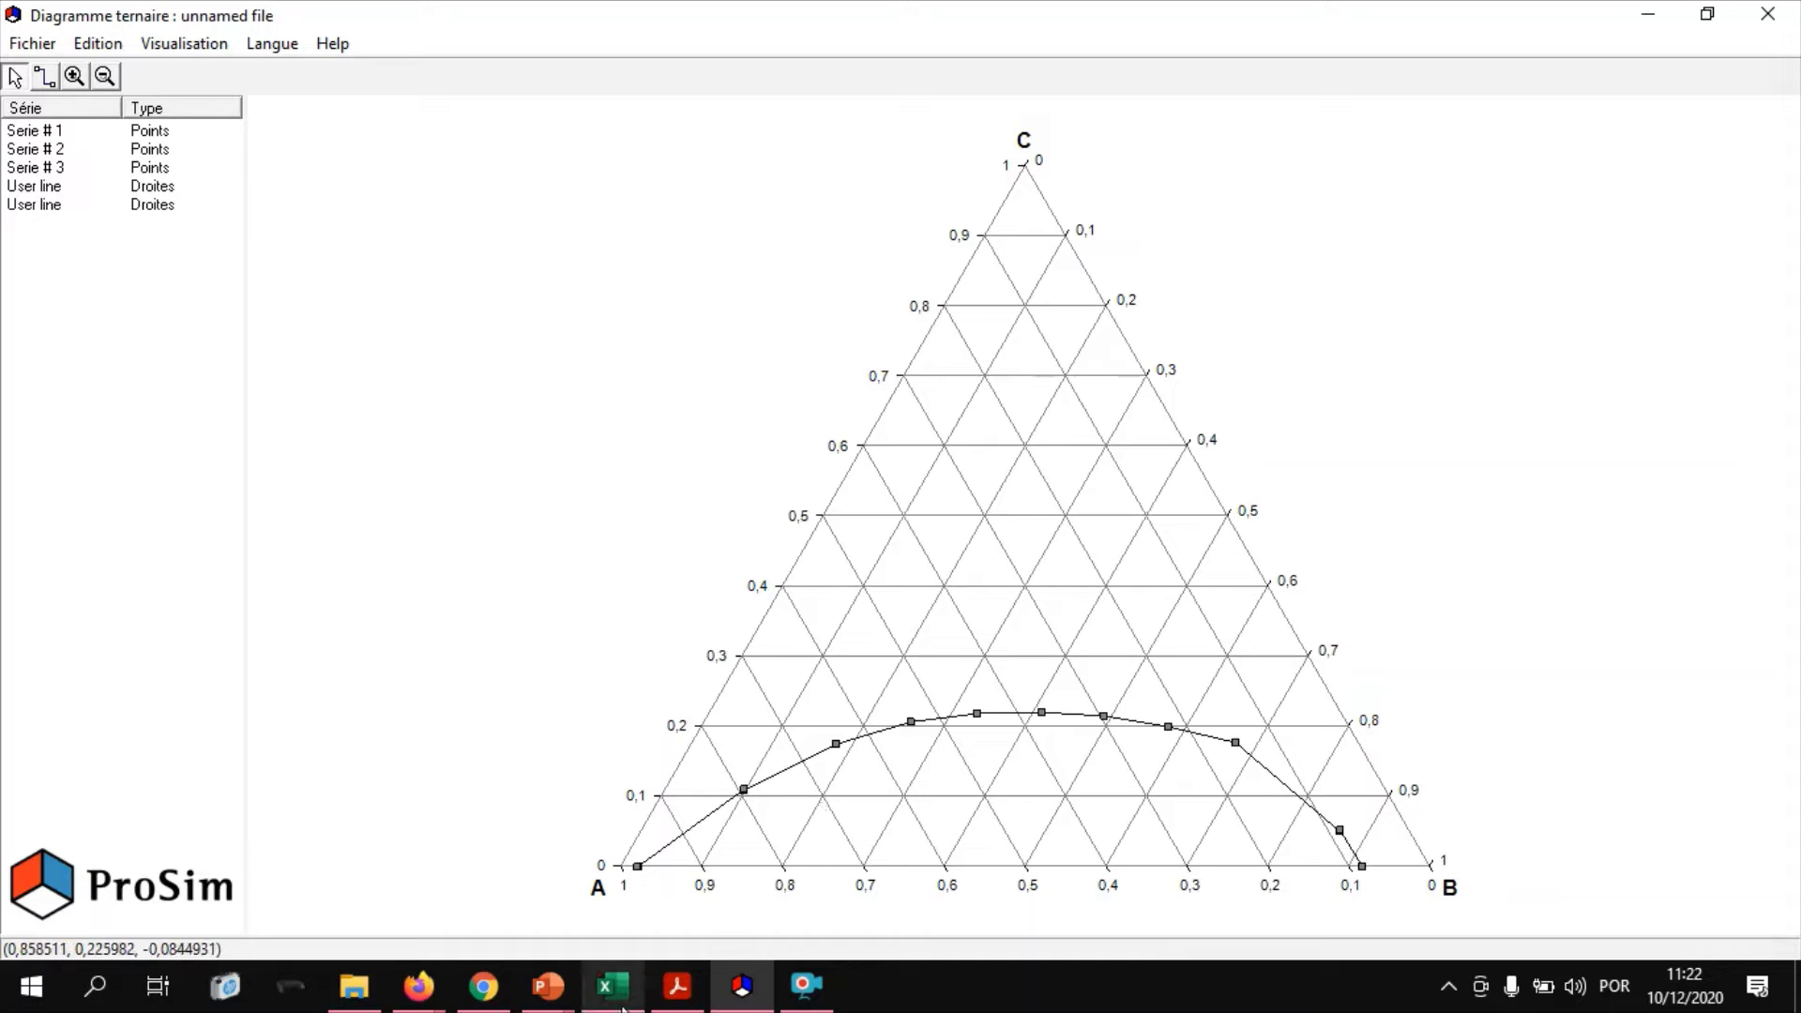
Step: Switch to the Excel workbook and copy the Embudo mass fractions in L6:N6
mouse_move(625, 996)
left_click(549, 900)
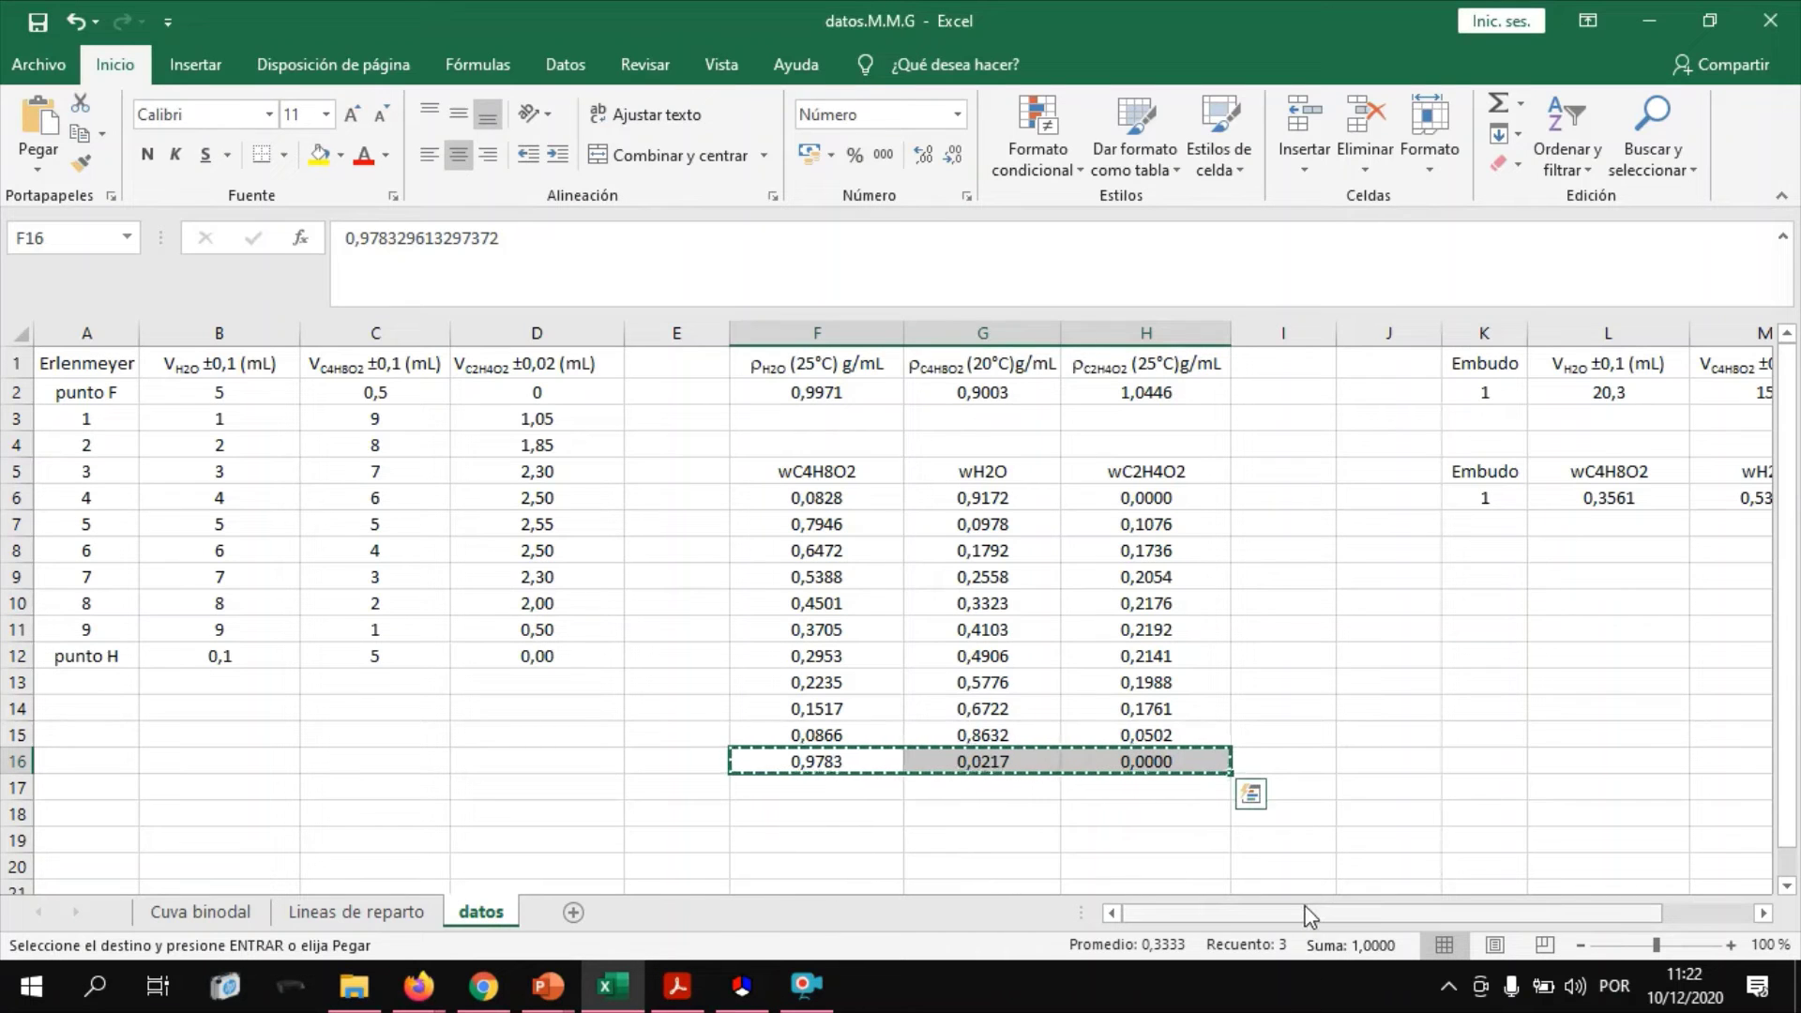
left_click_drag(1307, 916, 1523, 904)
key("Escape")
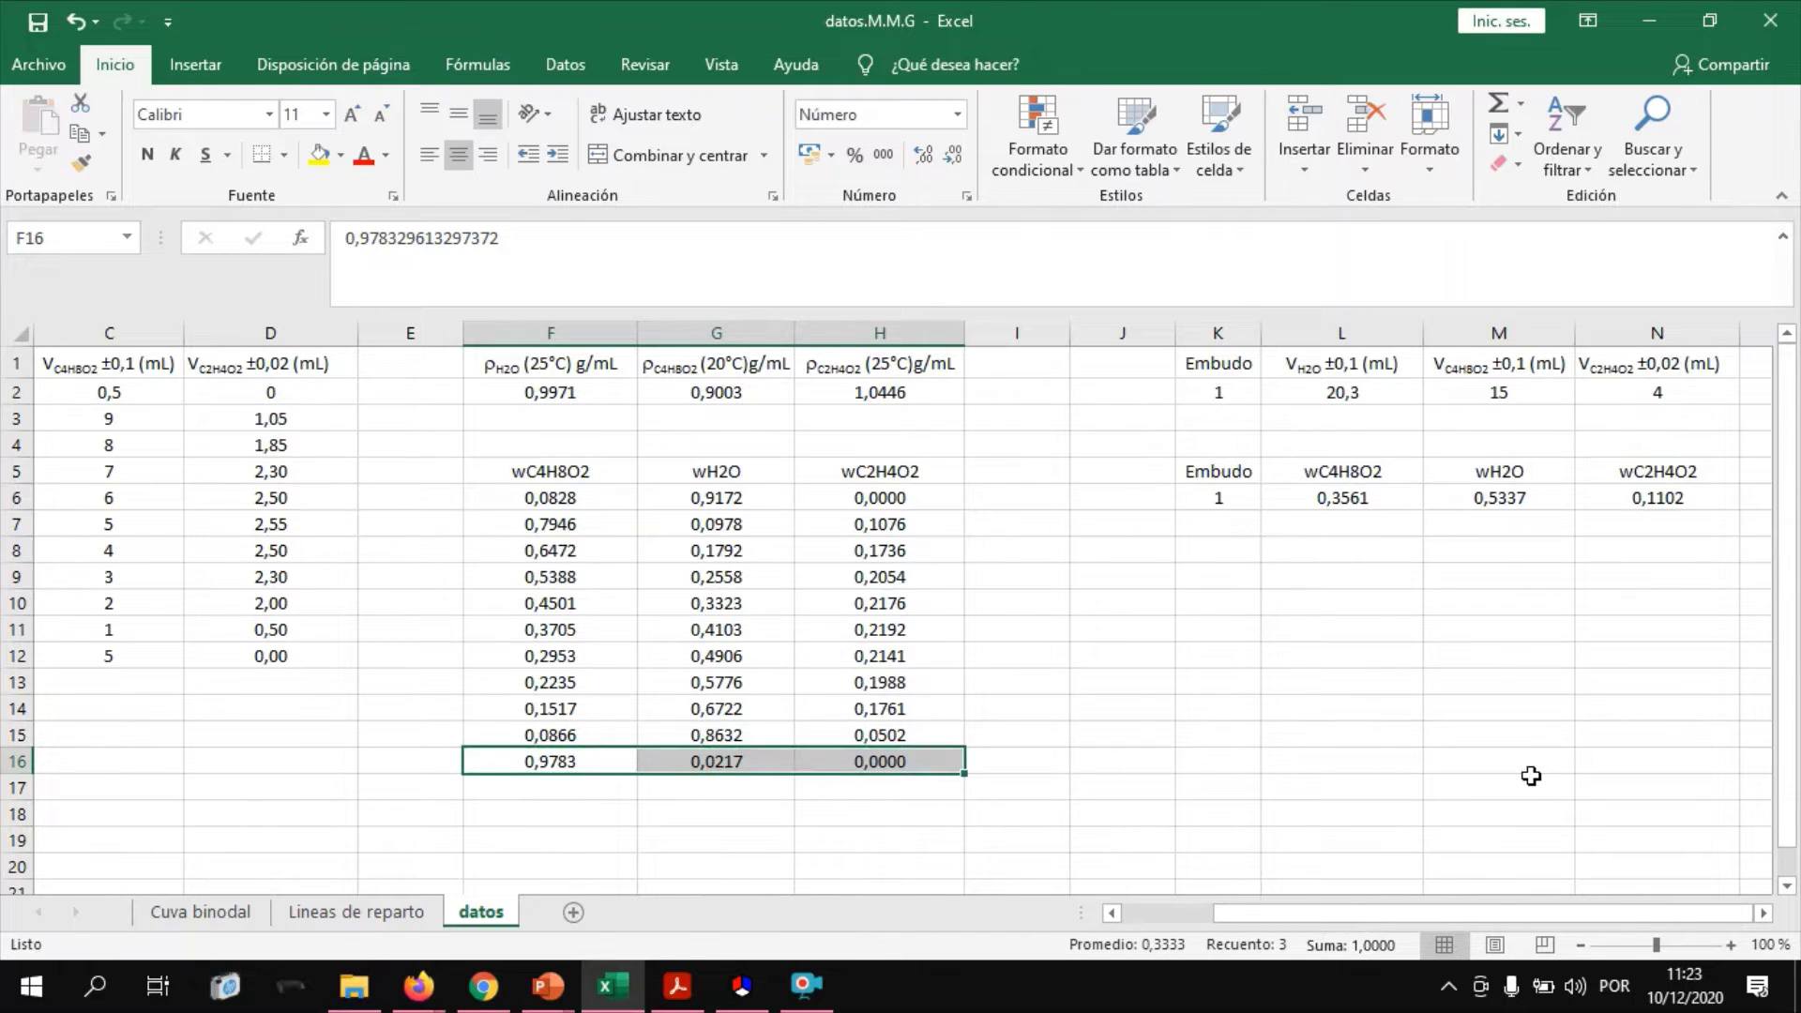
left_click(1329, 498)
left_click_drag(1329, 499, 1596, 490)
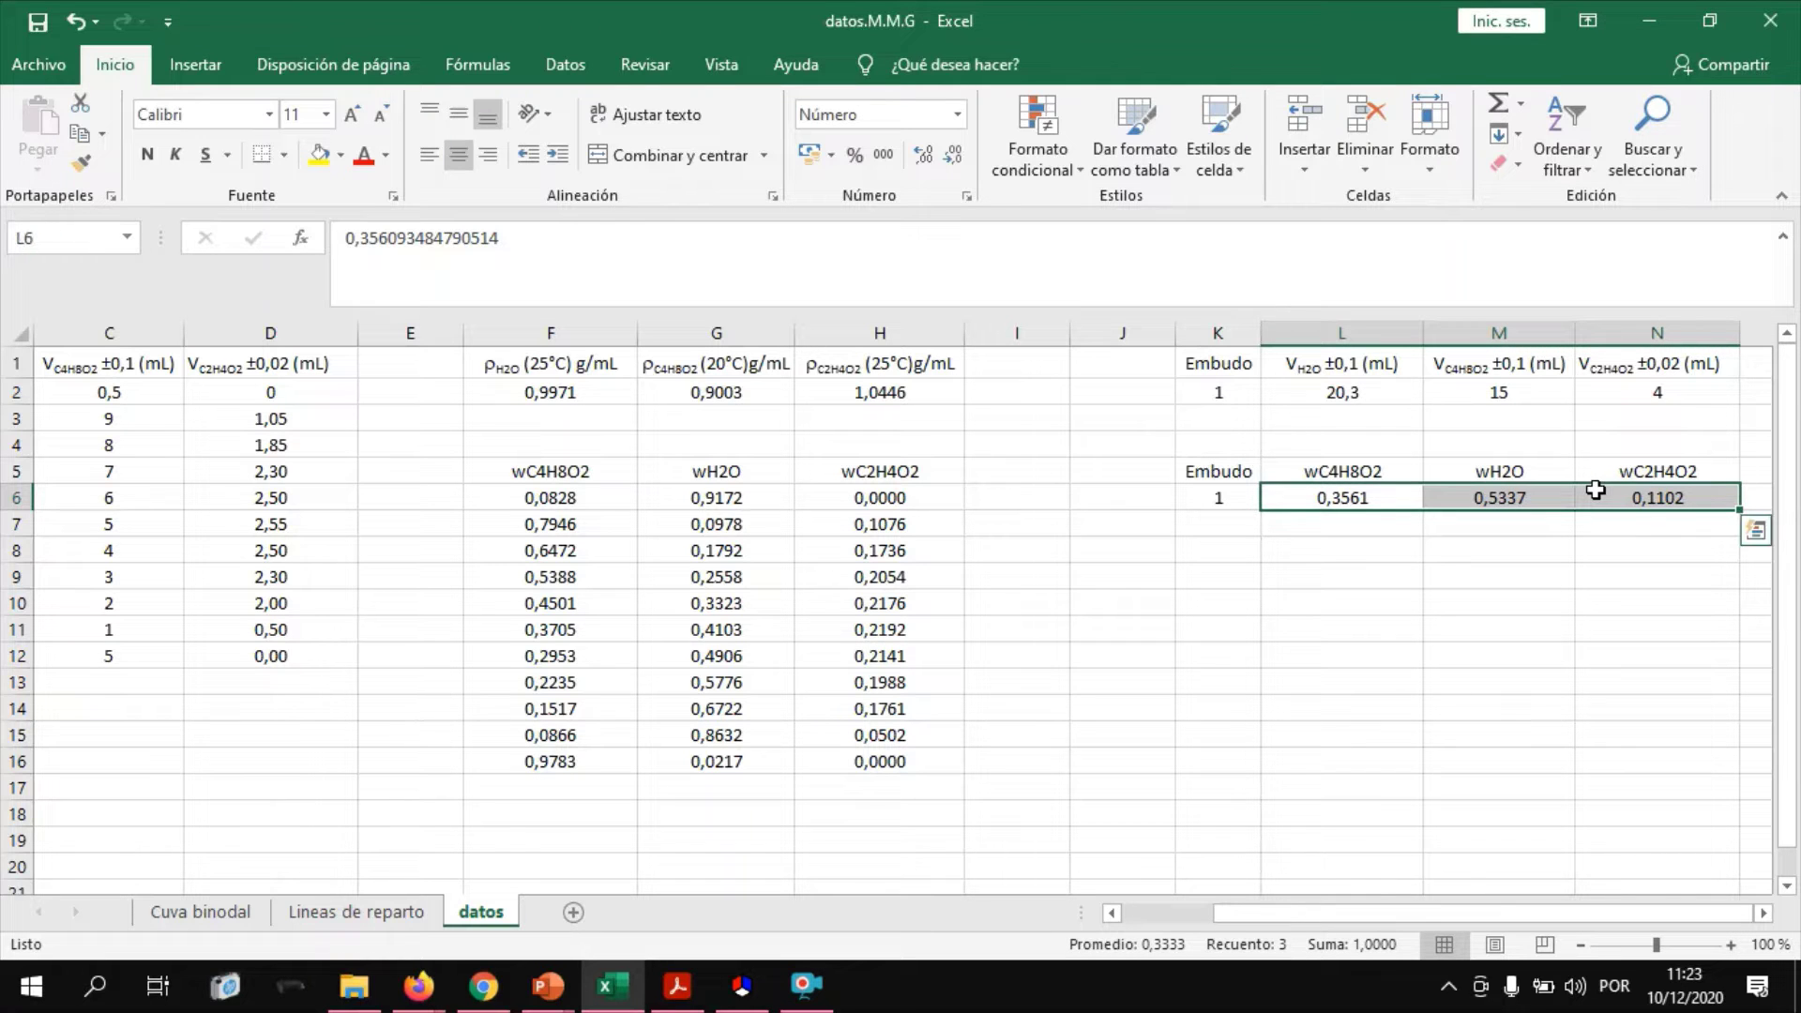
key("ctrl+c")
Step: Return to the ProSim ternary diagram and paste the copied Embudo mass fractions into a new Points series
left_click(741, 985)
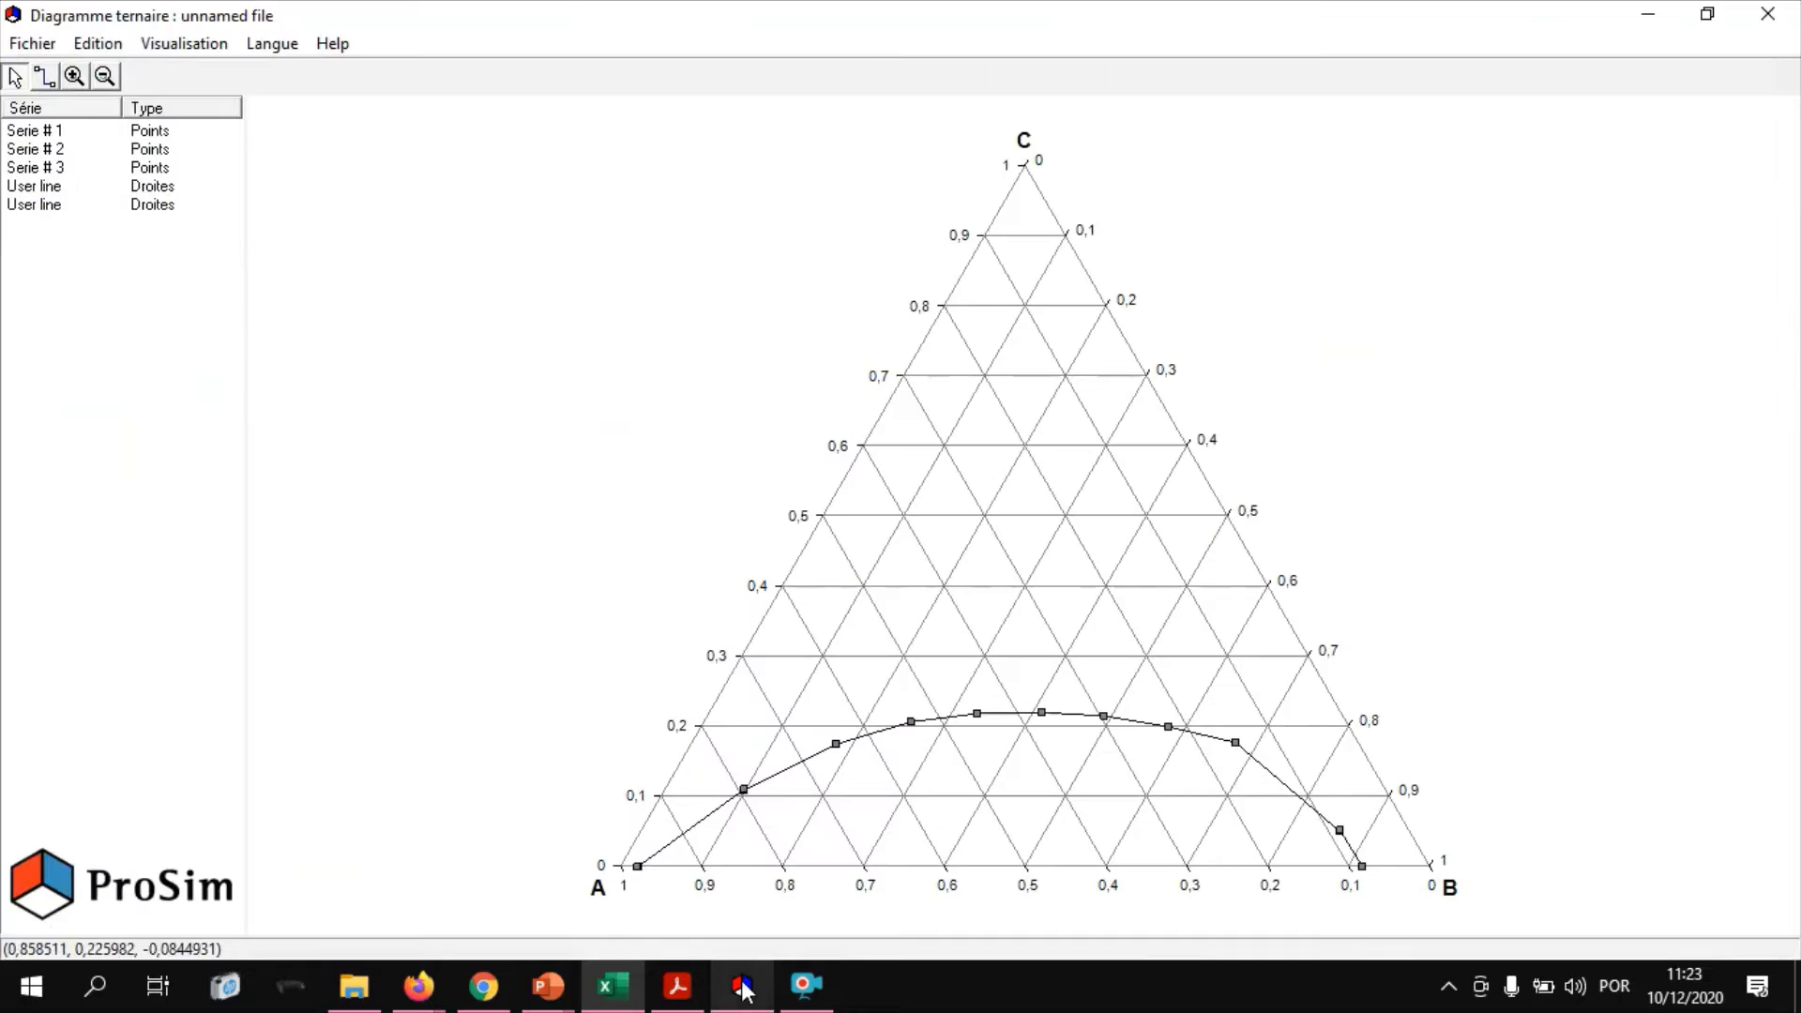
left_click(98, 43)
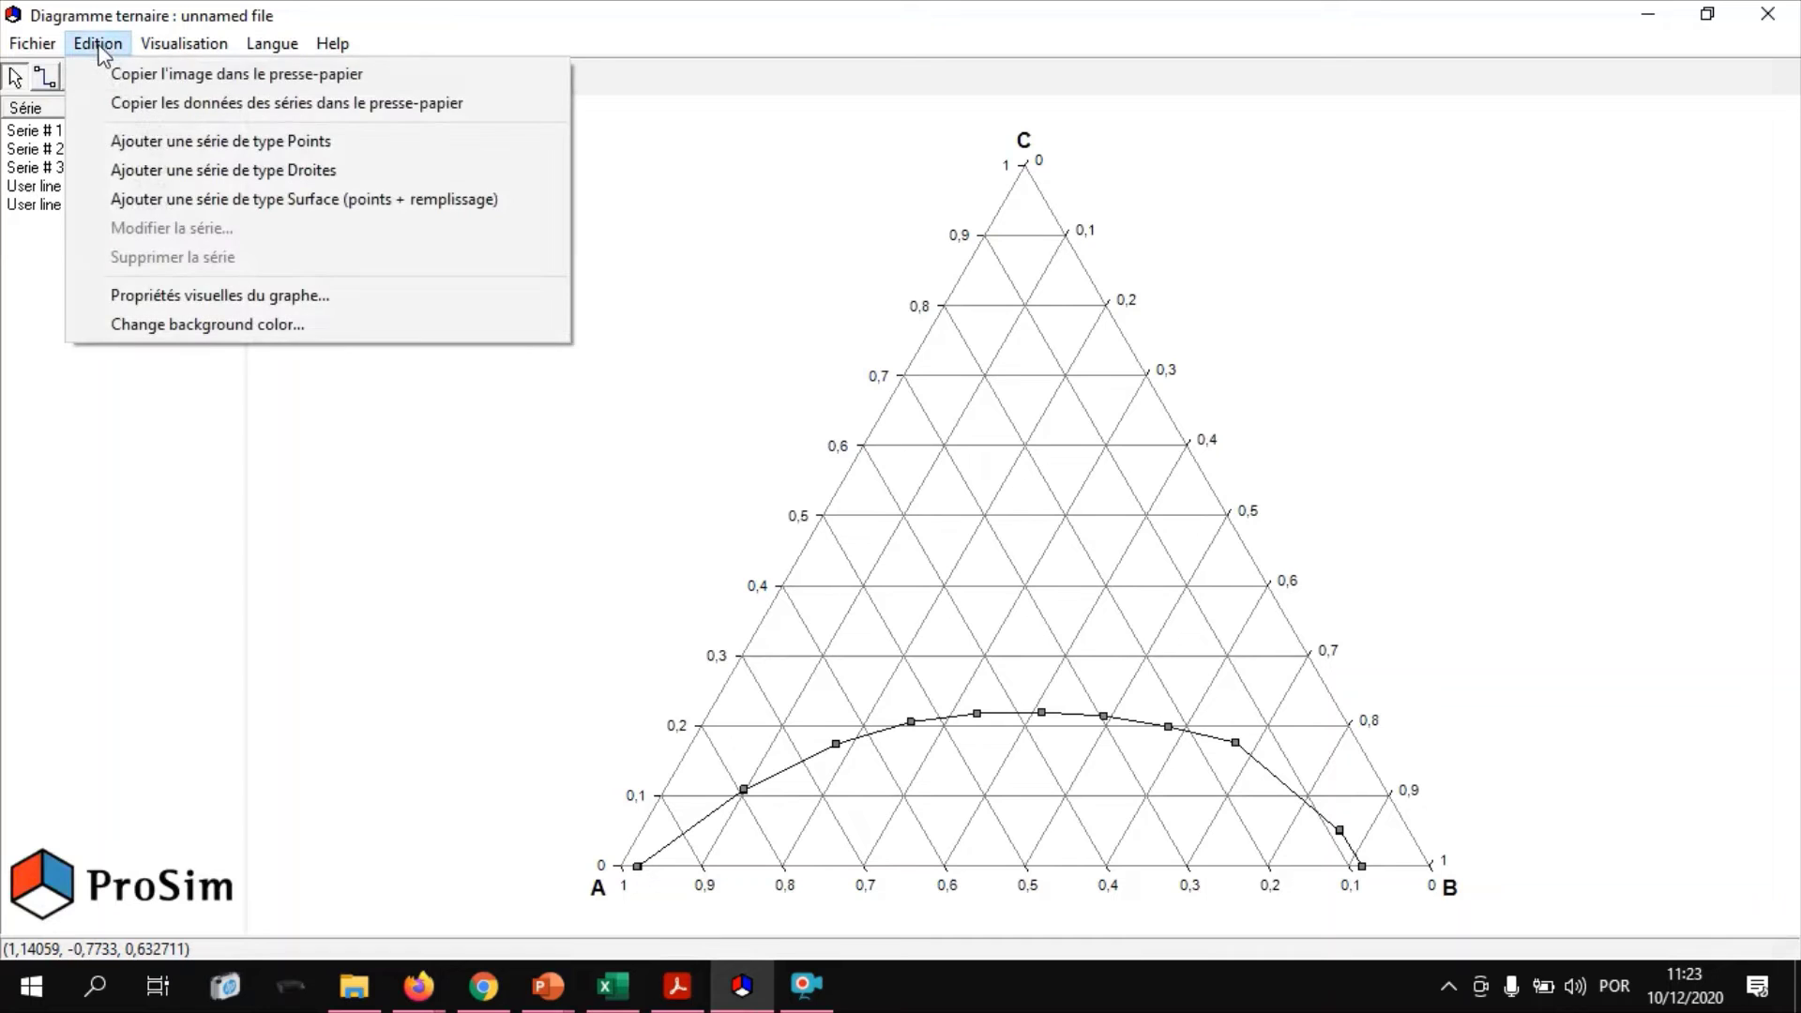
left_click(153, 140)
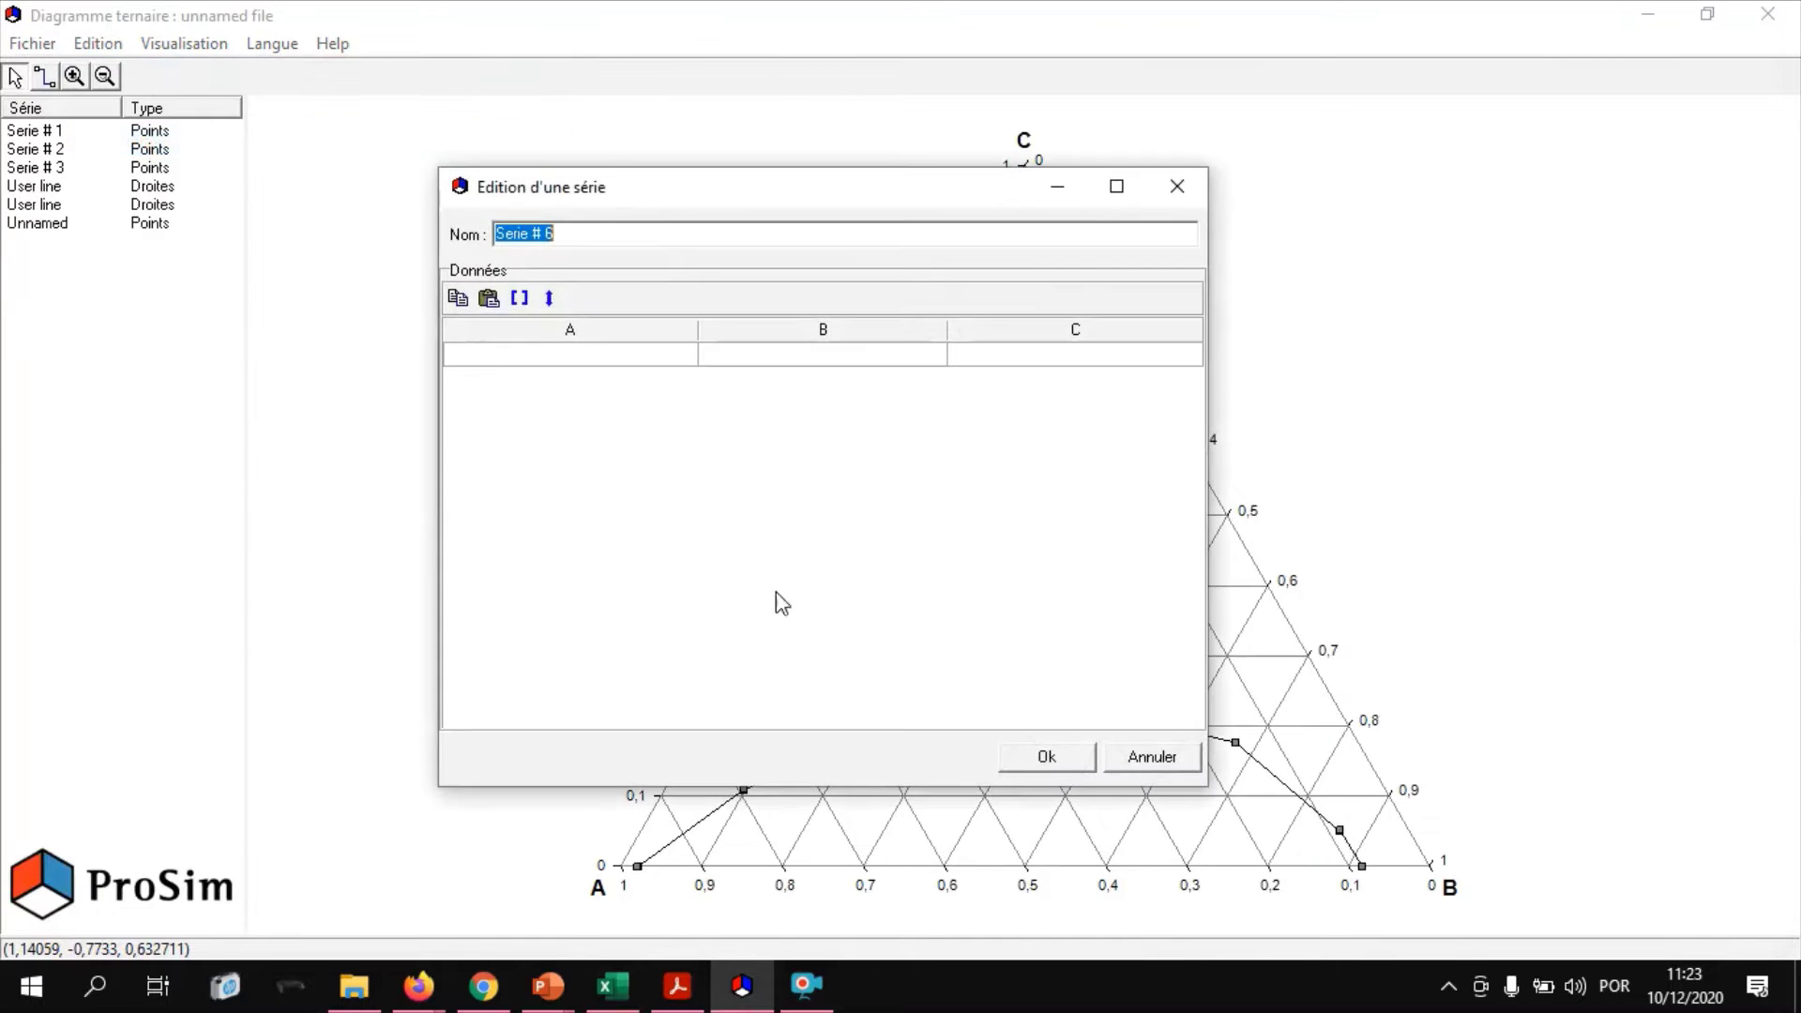
left_click(489, 297)
left_click(1046, 756)
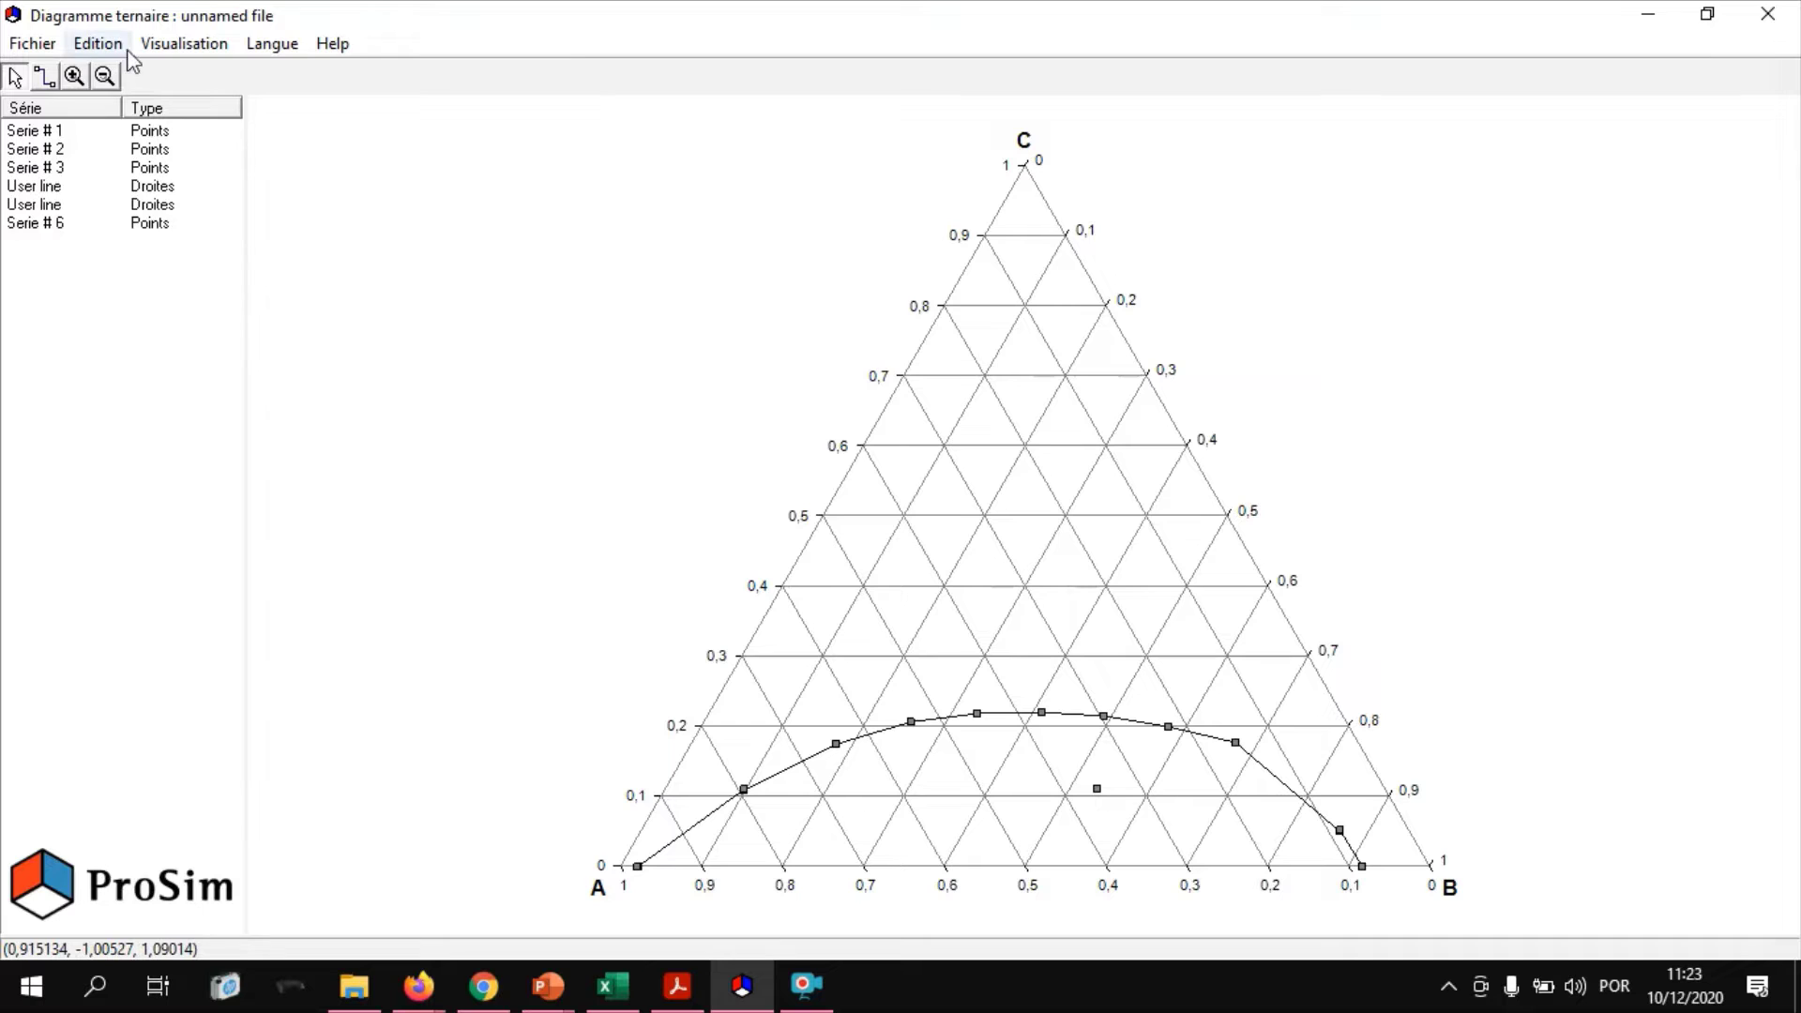
Step: Add a Points series to the ternary diagram with A 0,888, B 0 and C 0,112
left_click(98, 43)
left_click(171, 143)
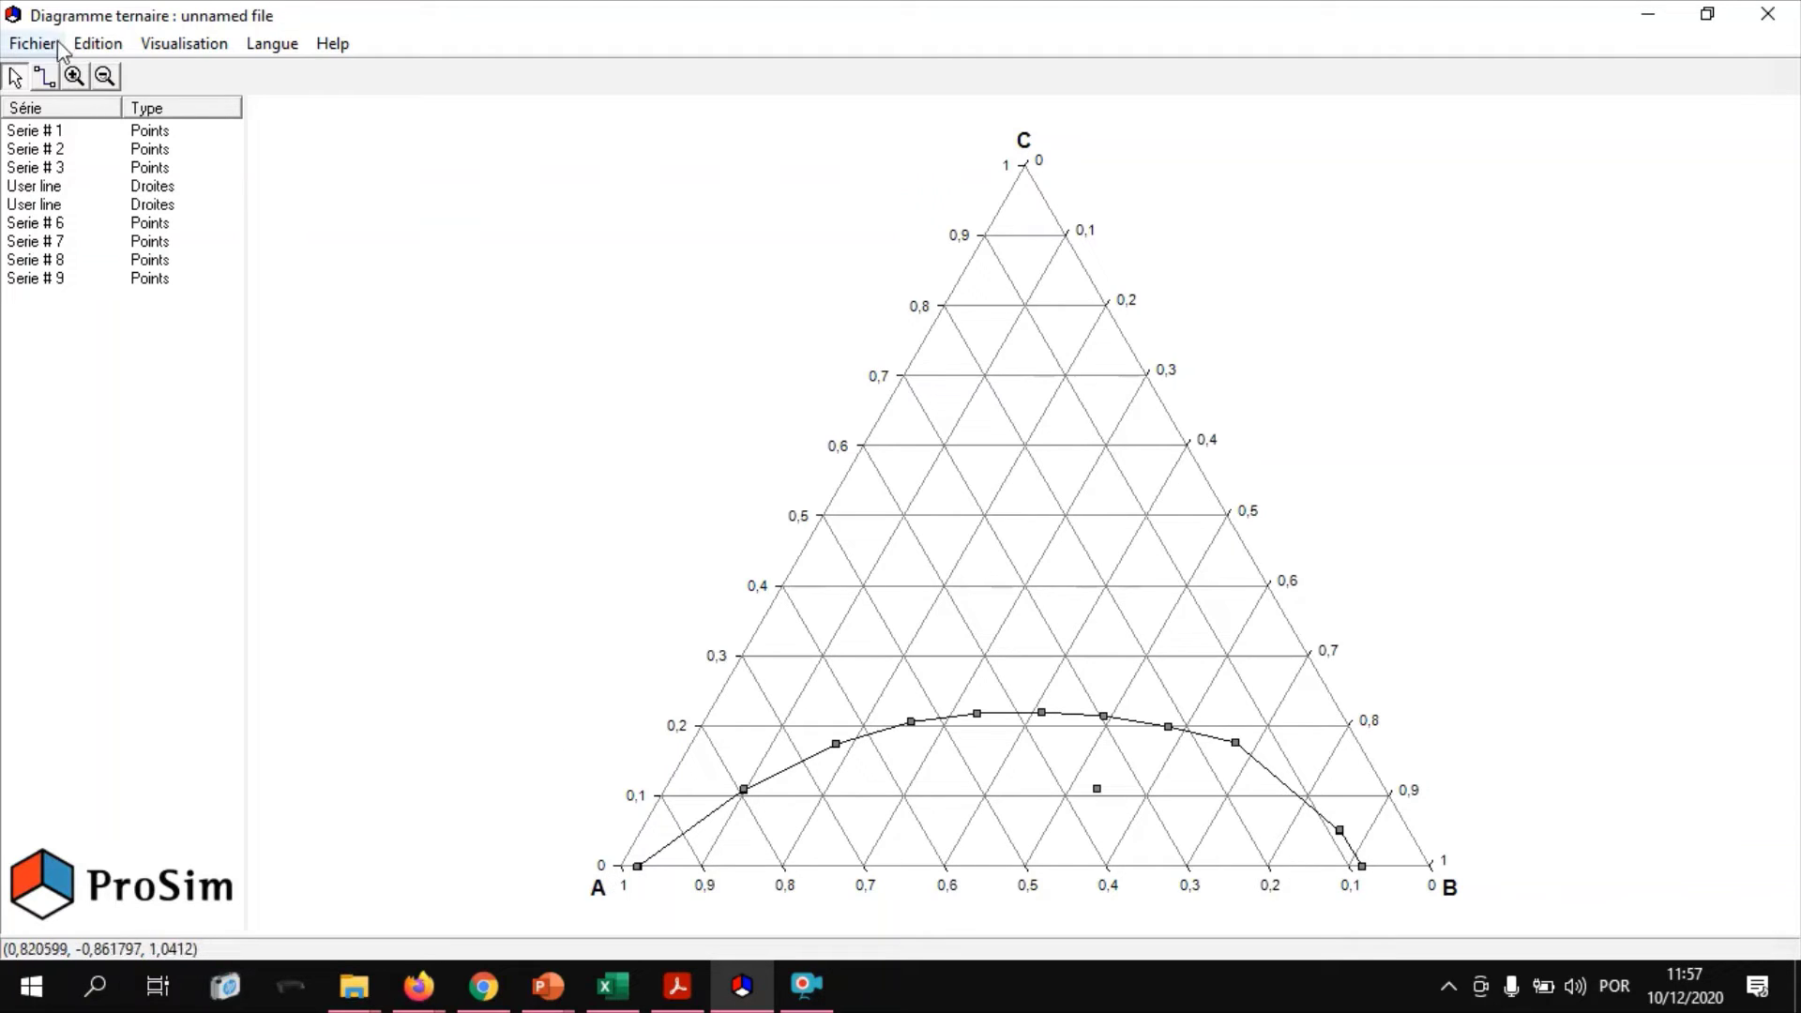
left_click(97, 44)
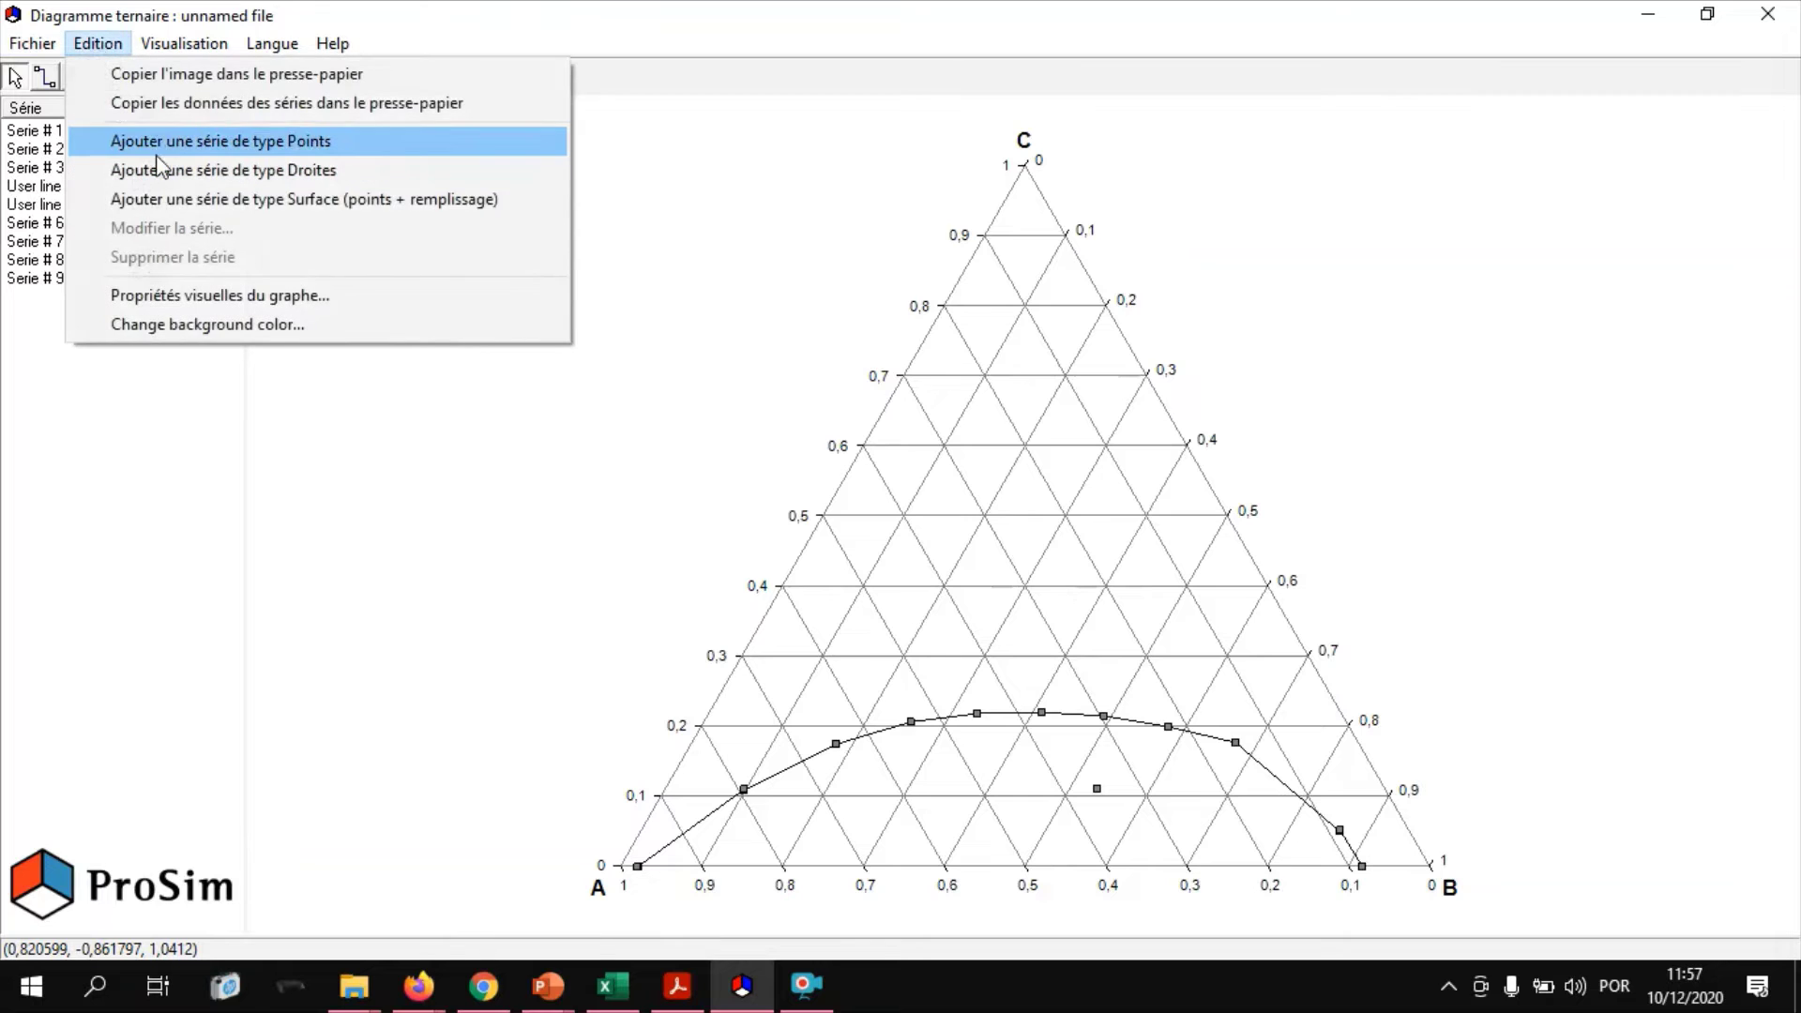
left_click(160, 141)
left_click(623, 357)
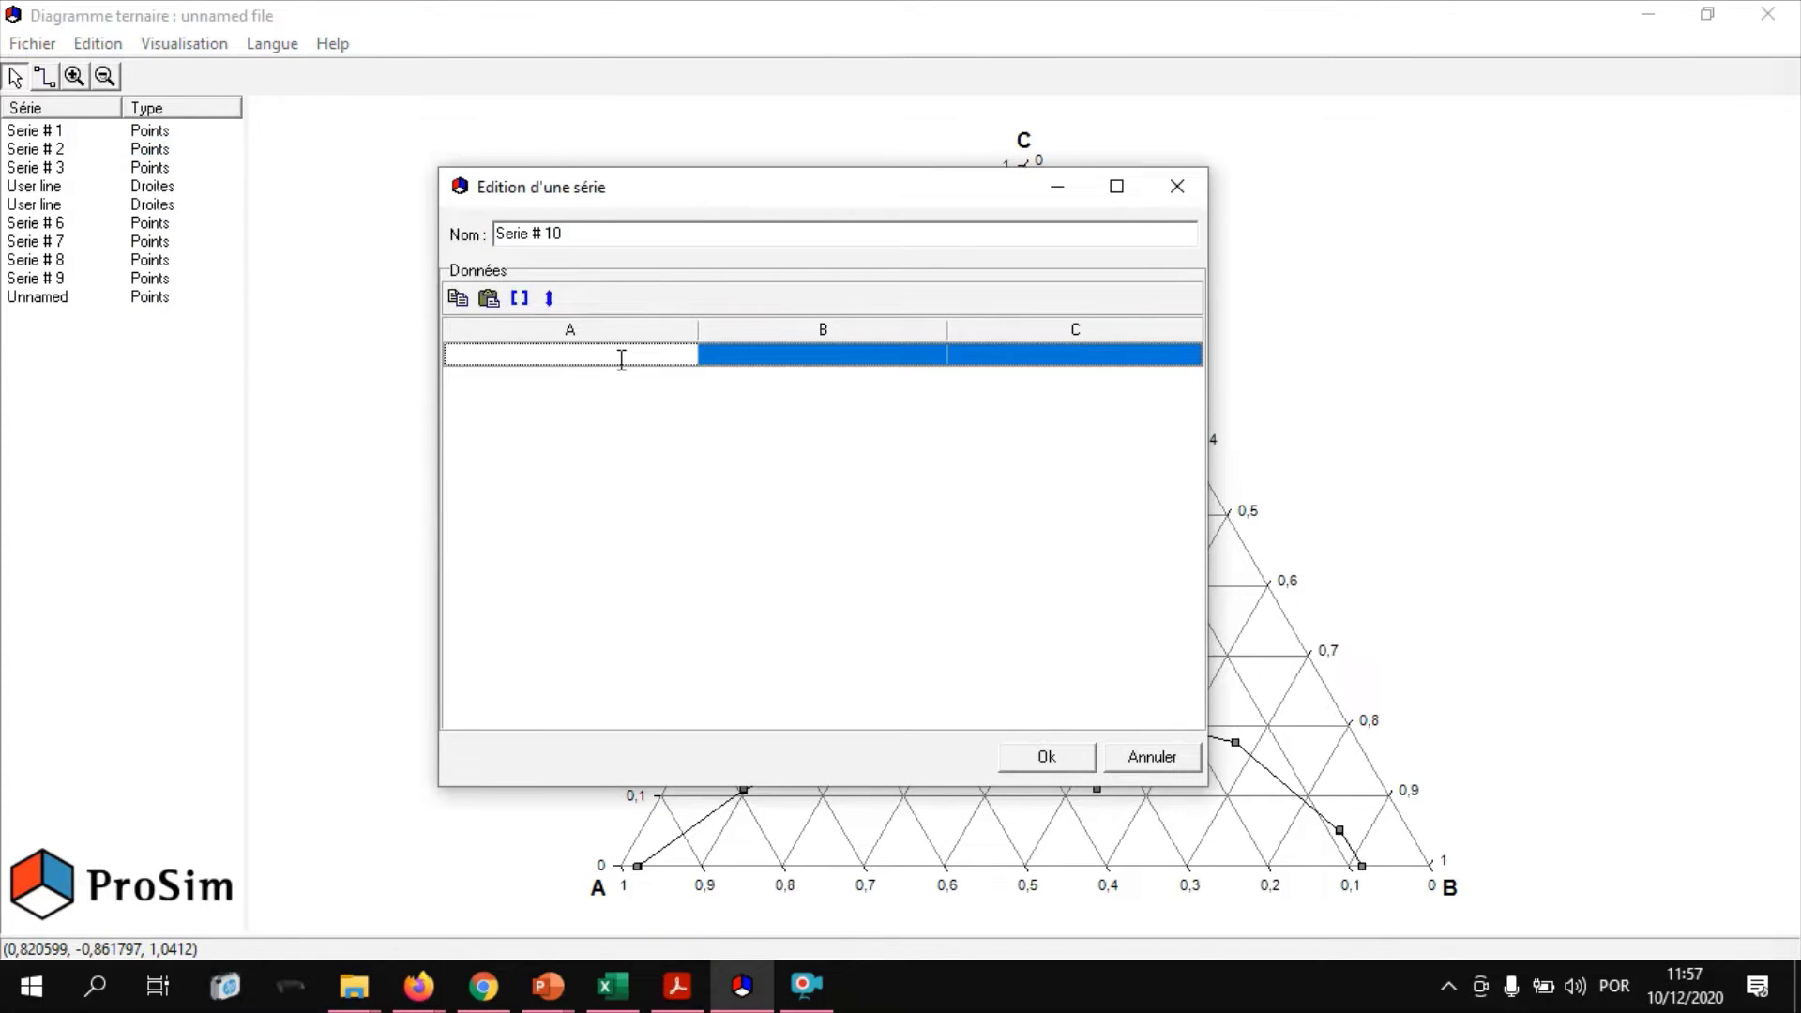
type("0,888")
left_click(823, 361)
type("0")
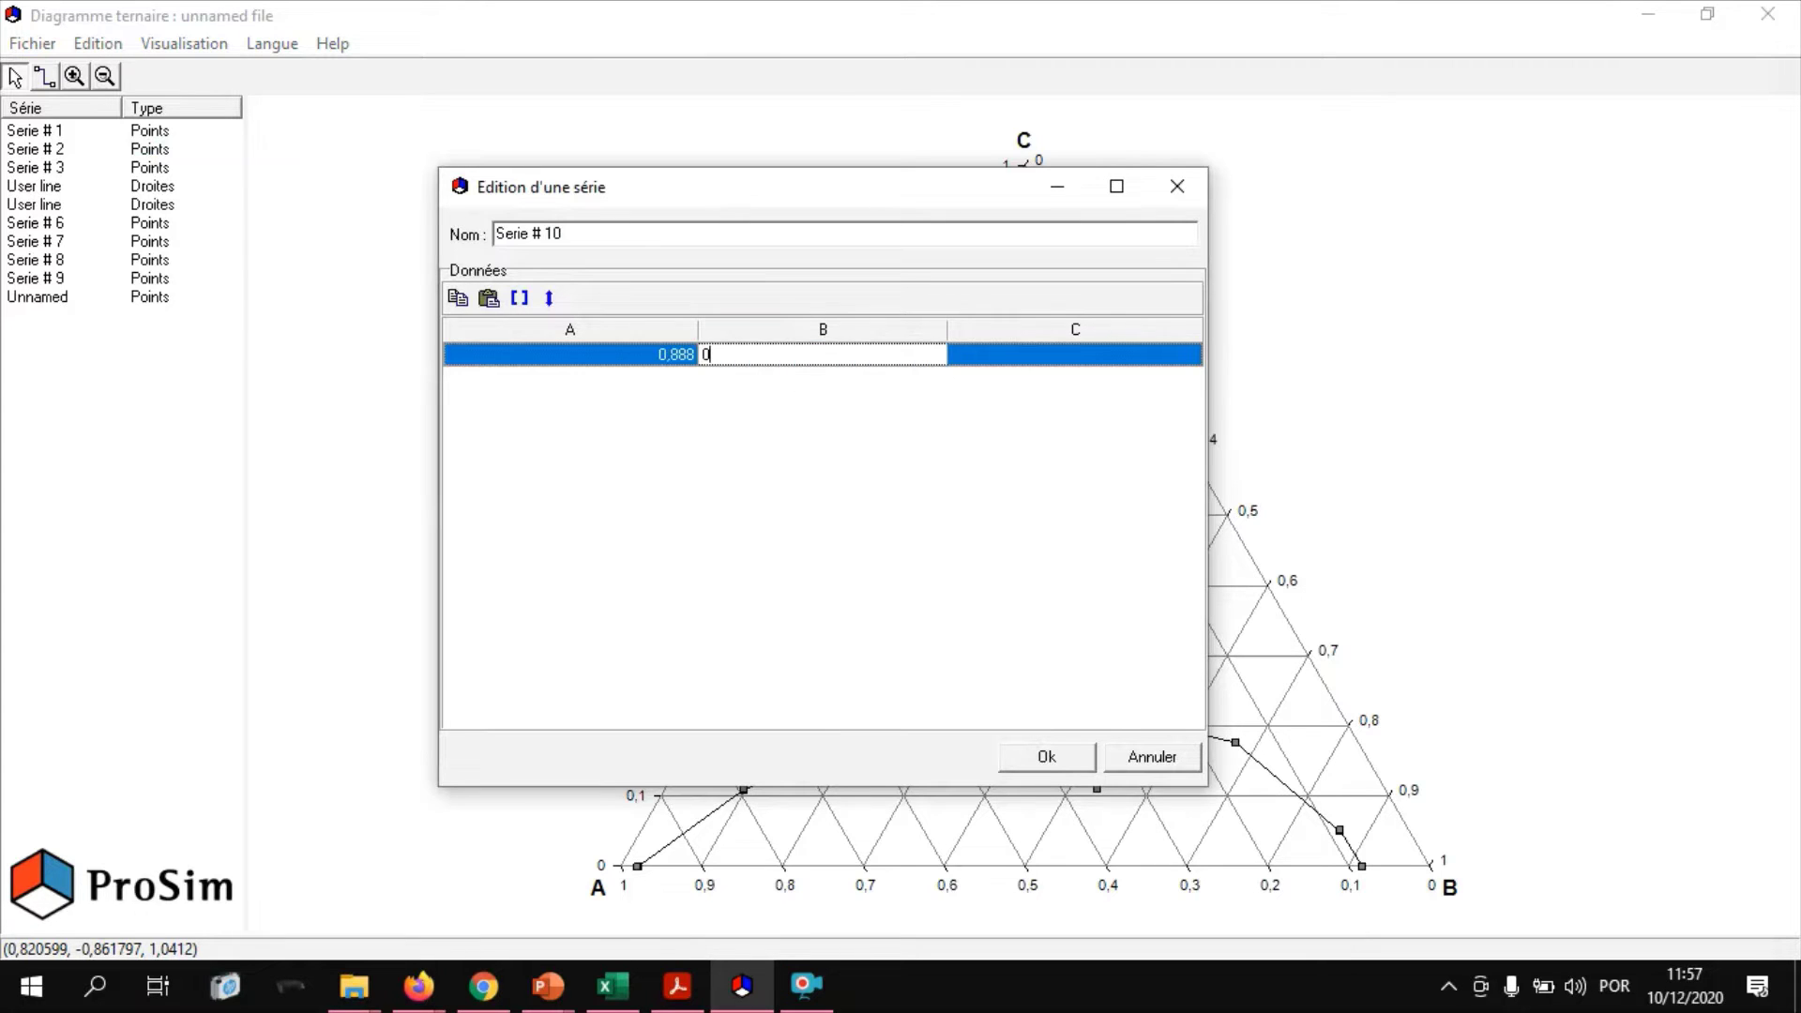
left_click(1086, 357)
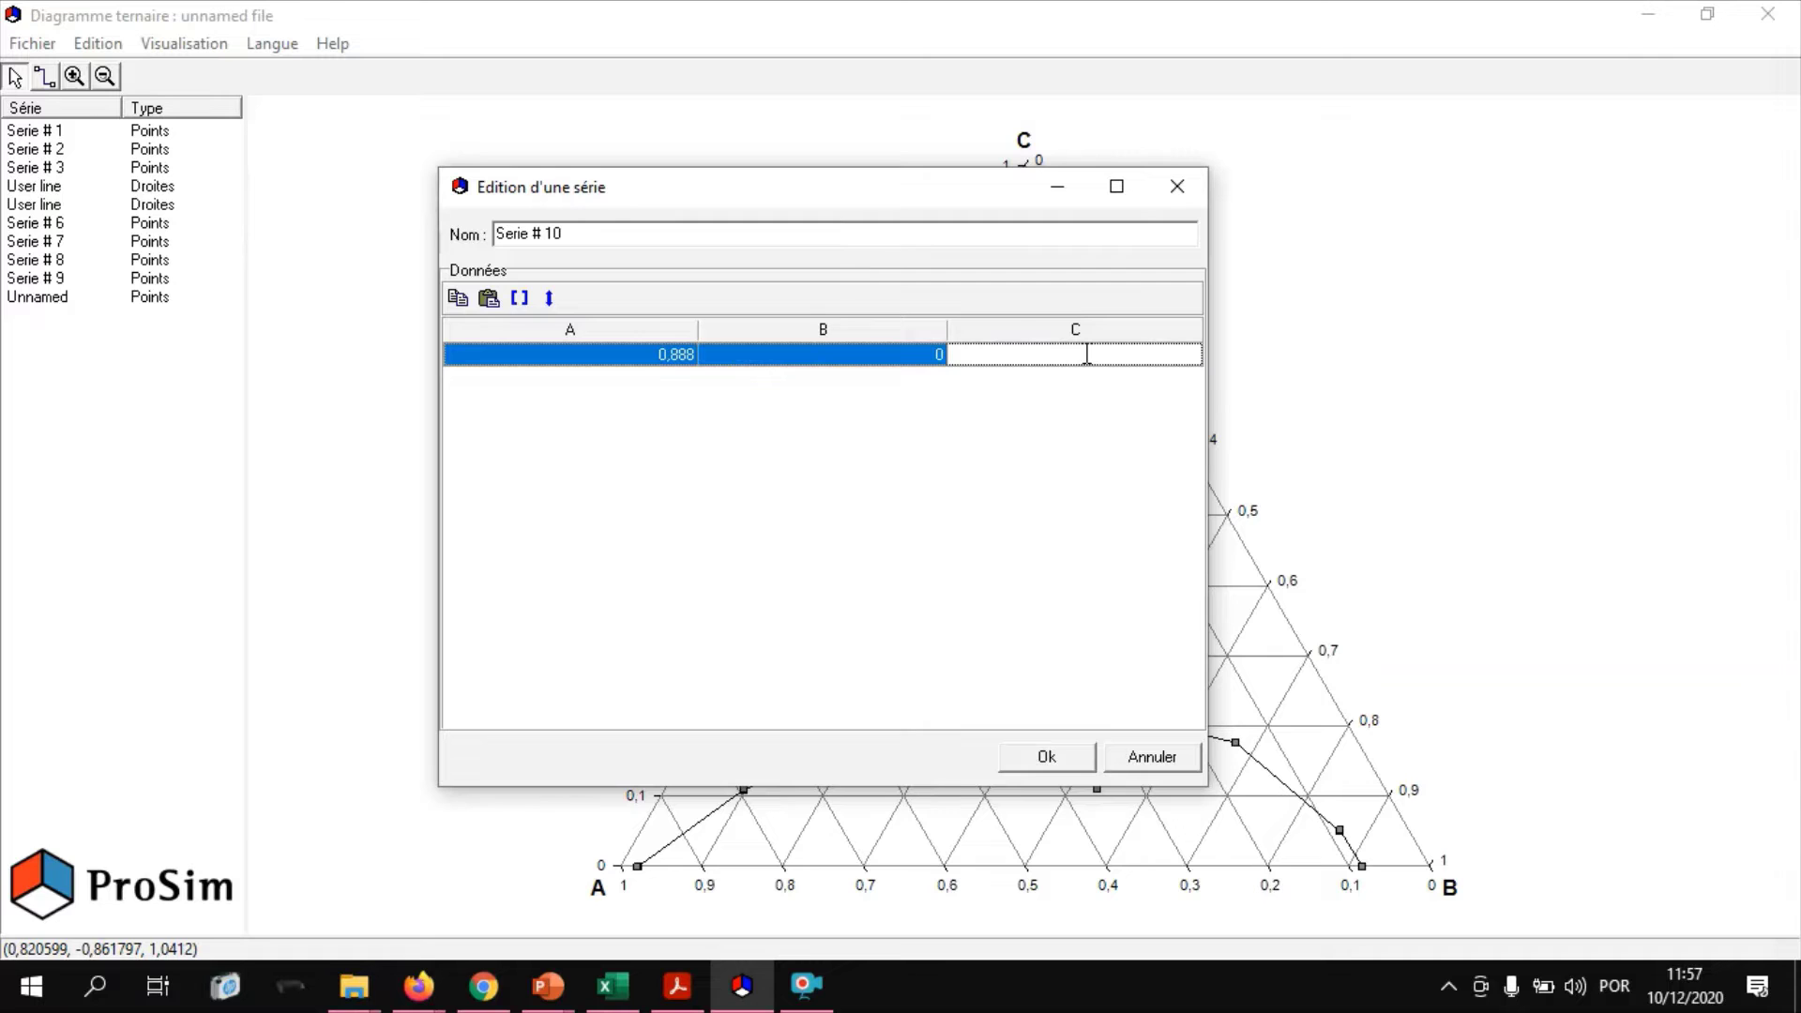
type("0,112")
left_click(1033, 765)
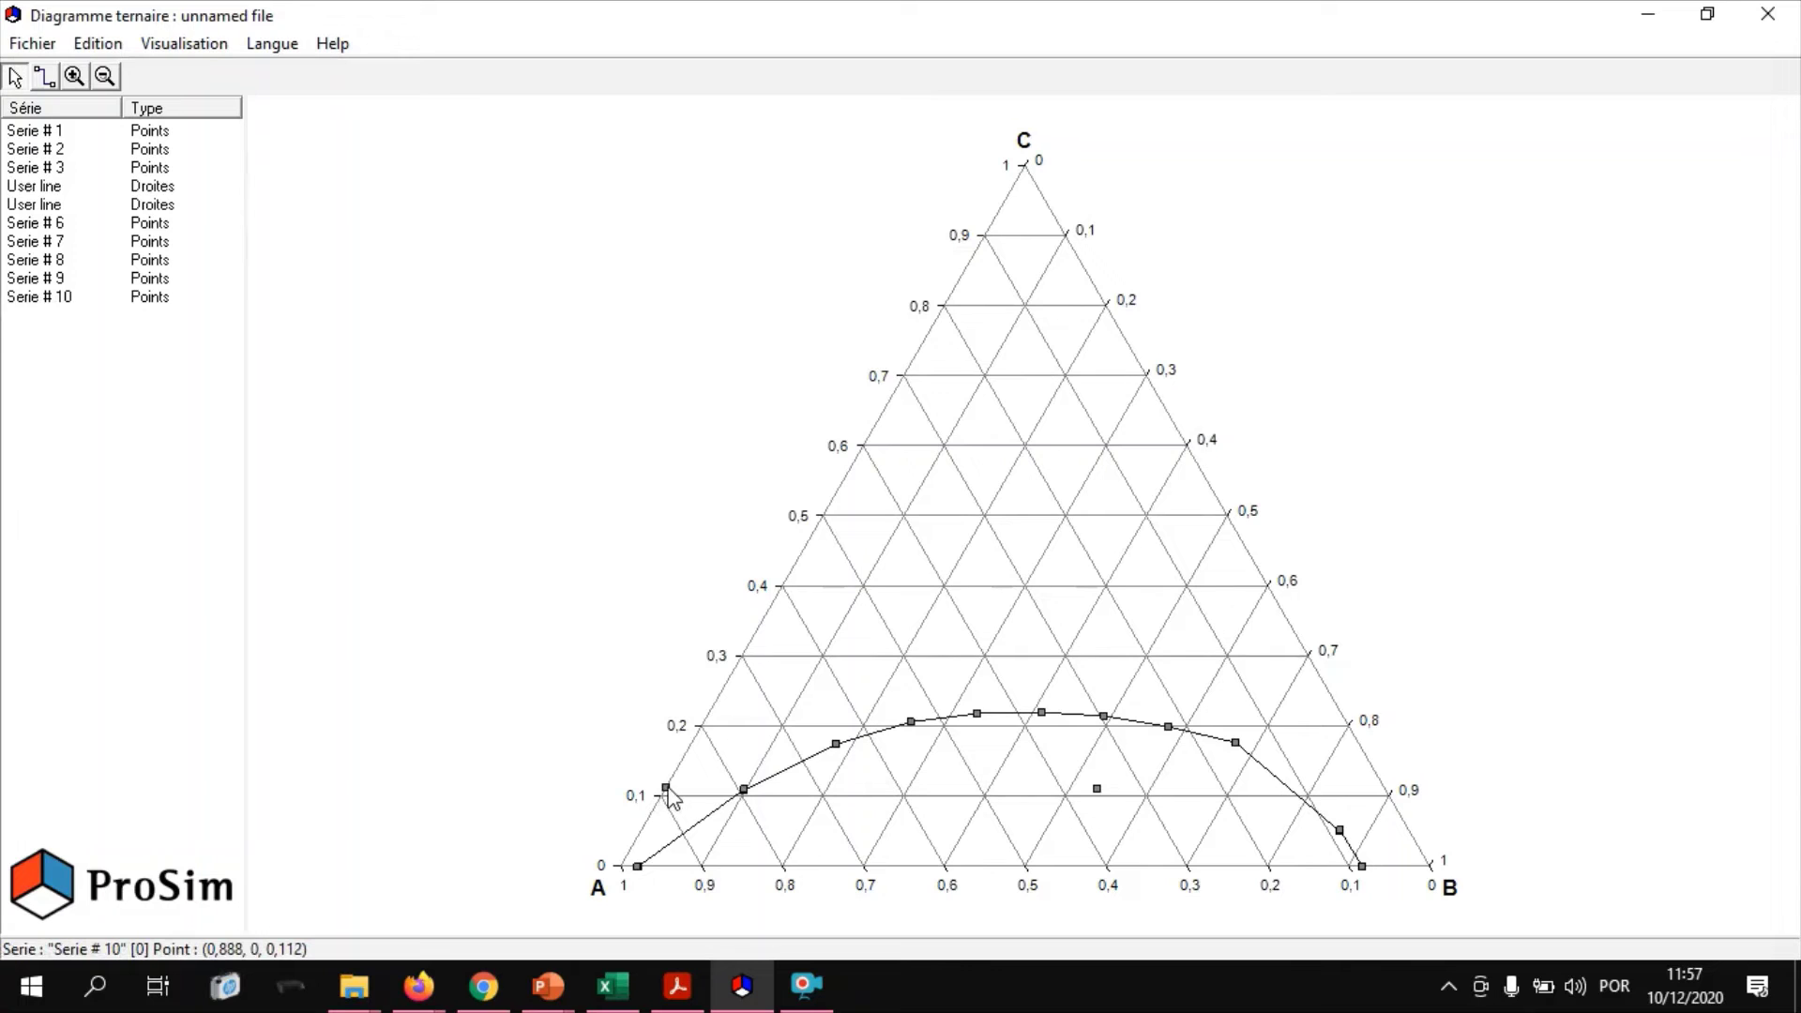
mouse_move(668, 791)
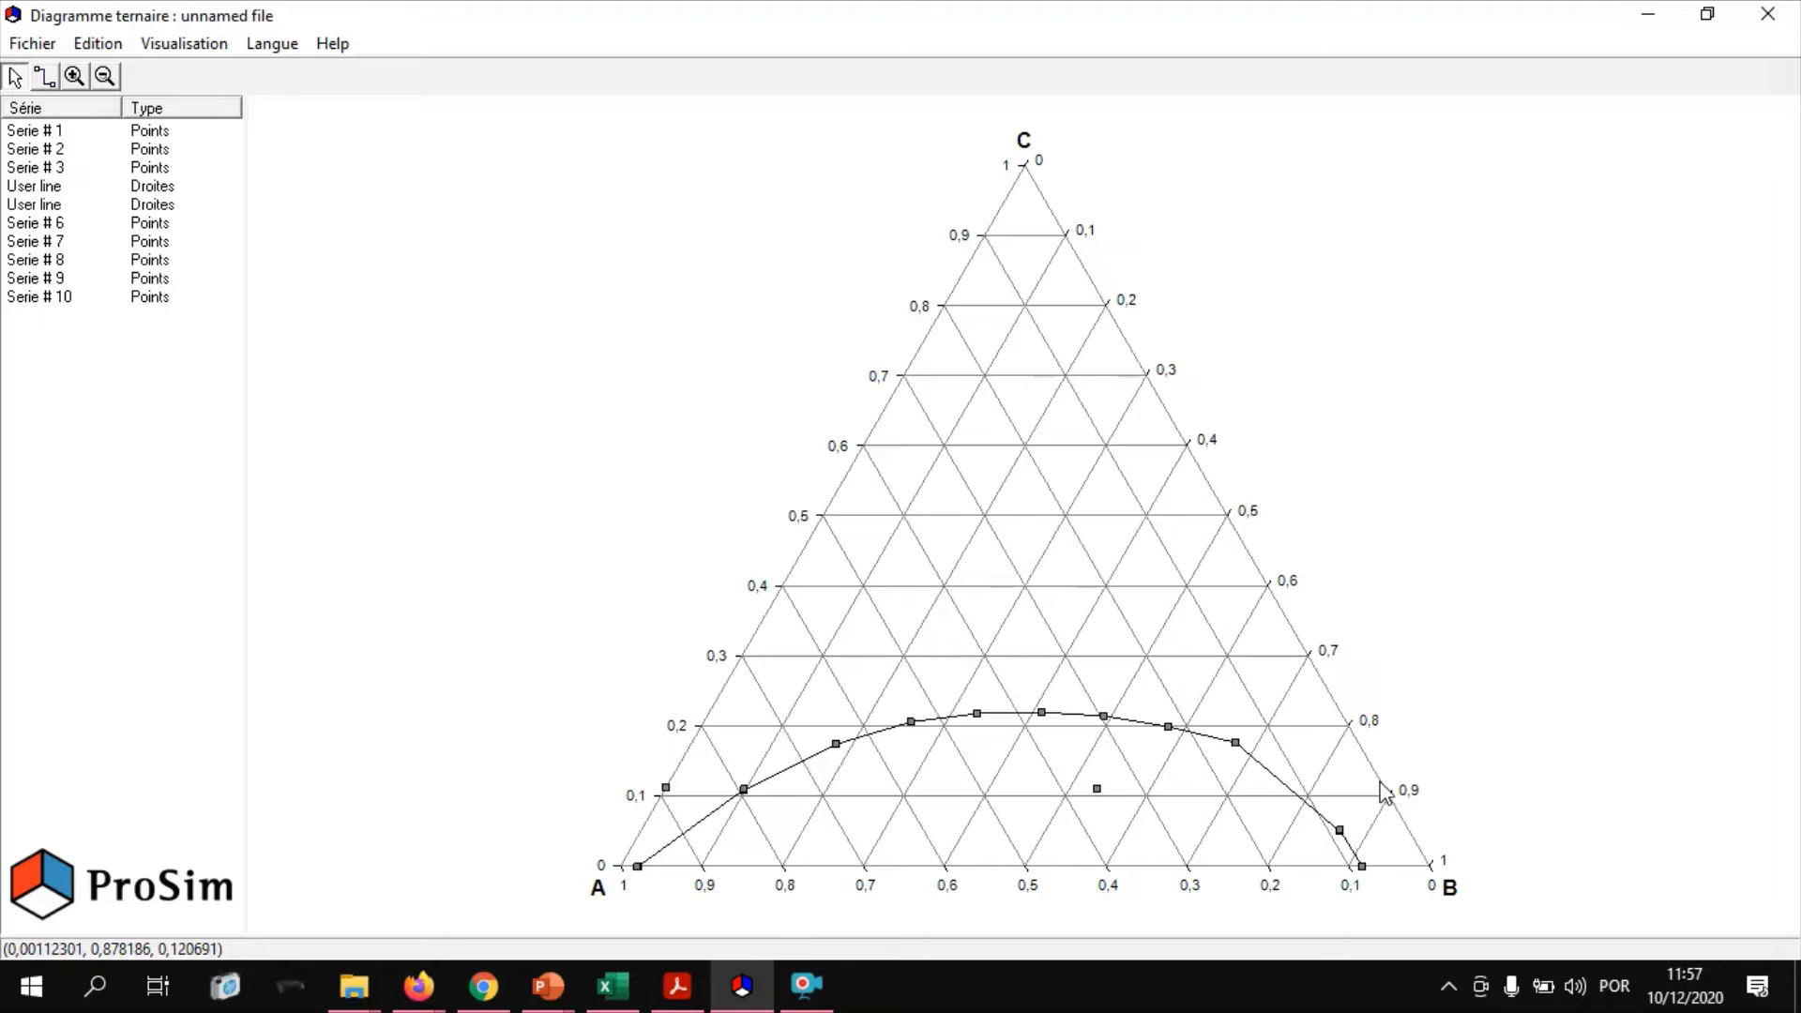
Step: Add another Points series to the ternary diagram with A 0, B 0,893 and C 0,107
left_click(100, 43)
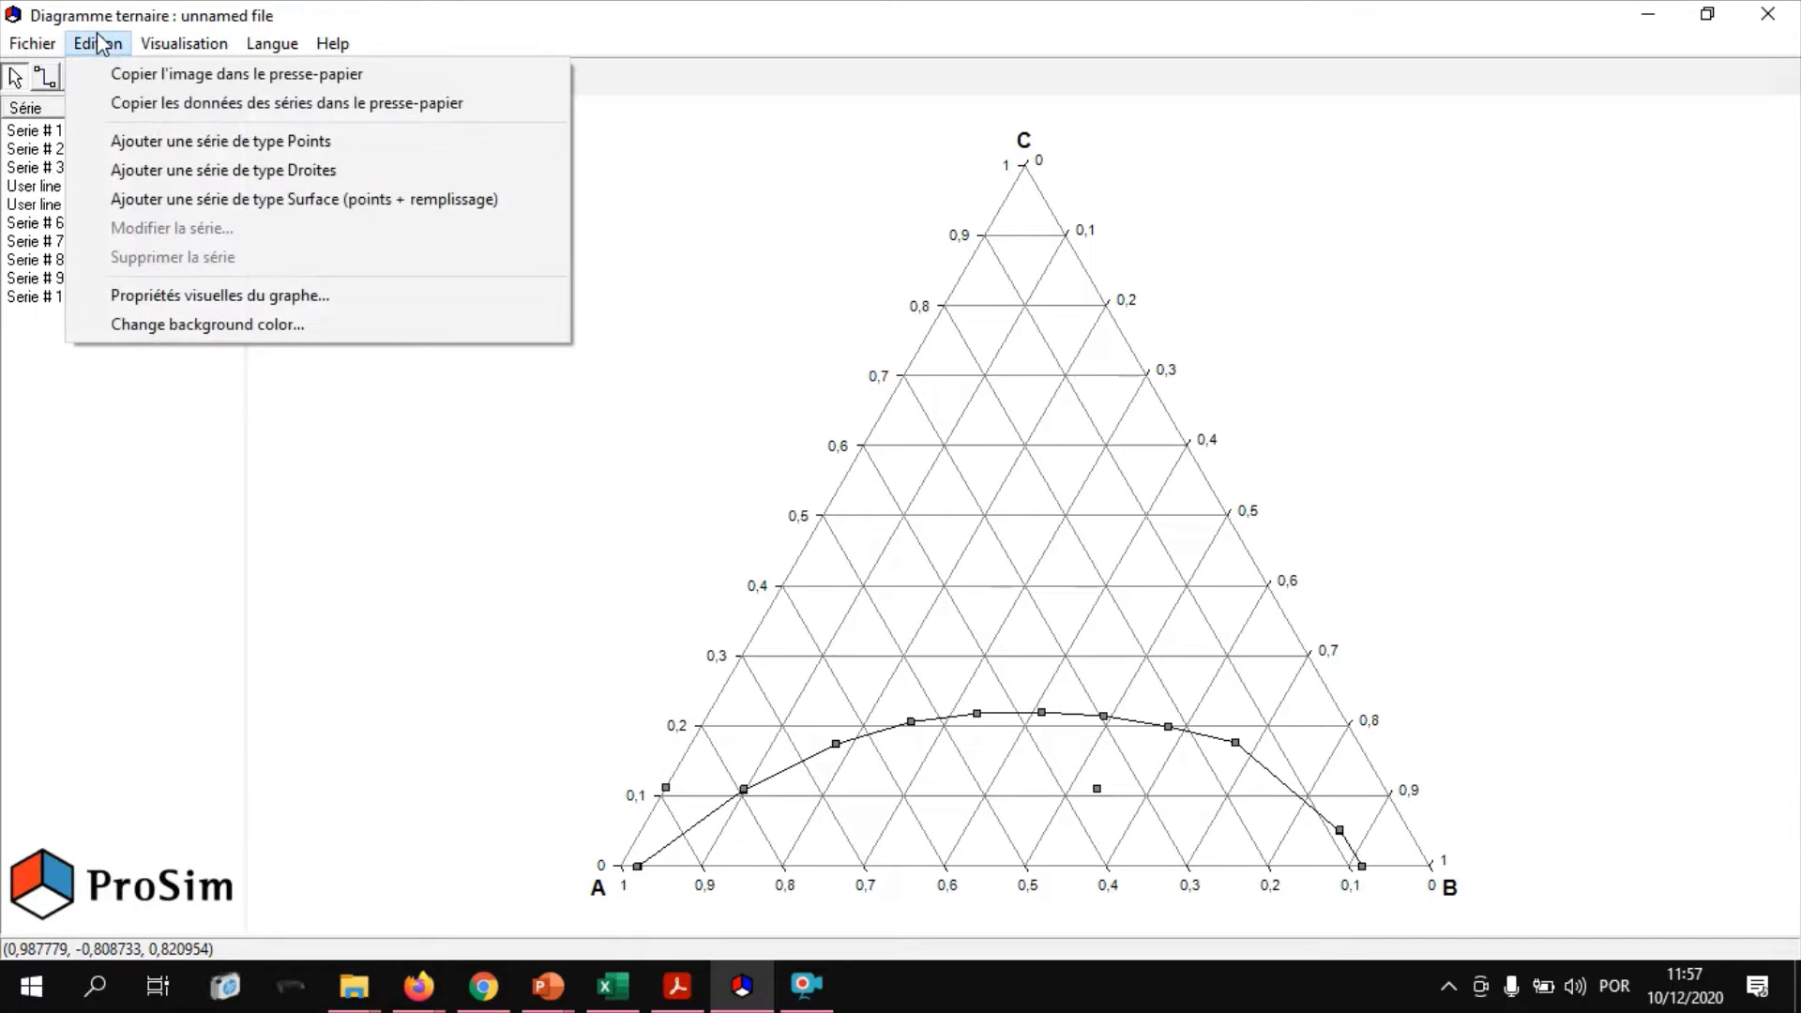
left_click(145, 143)
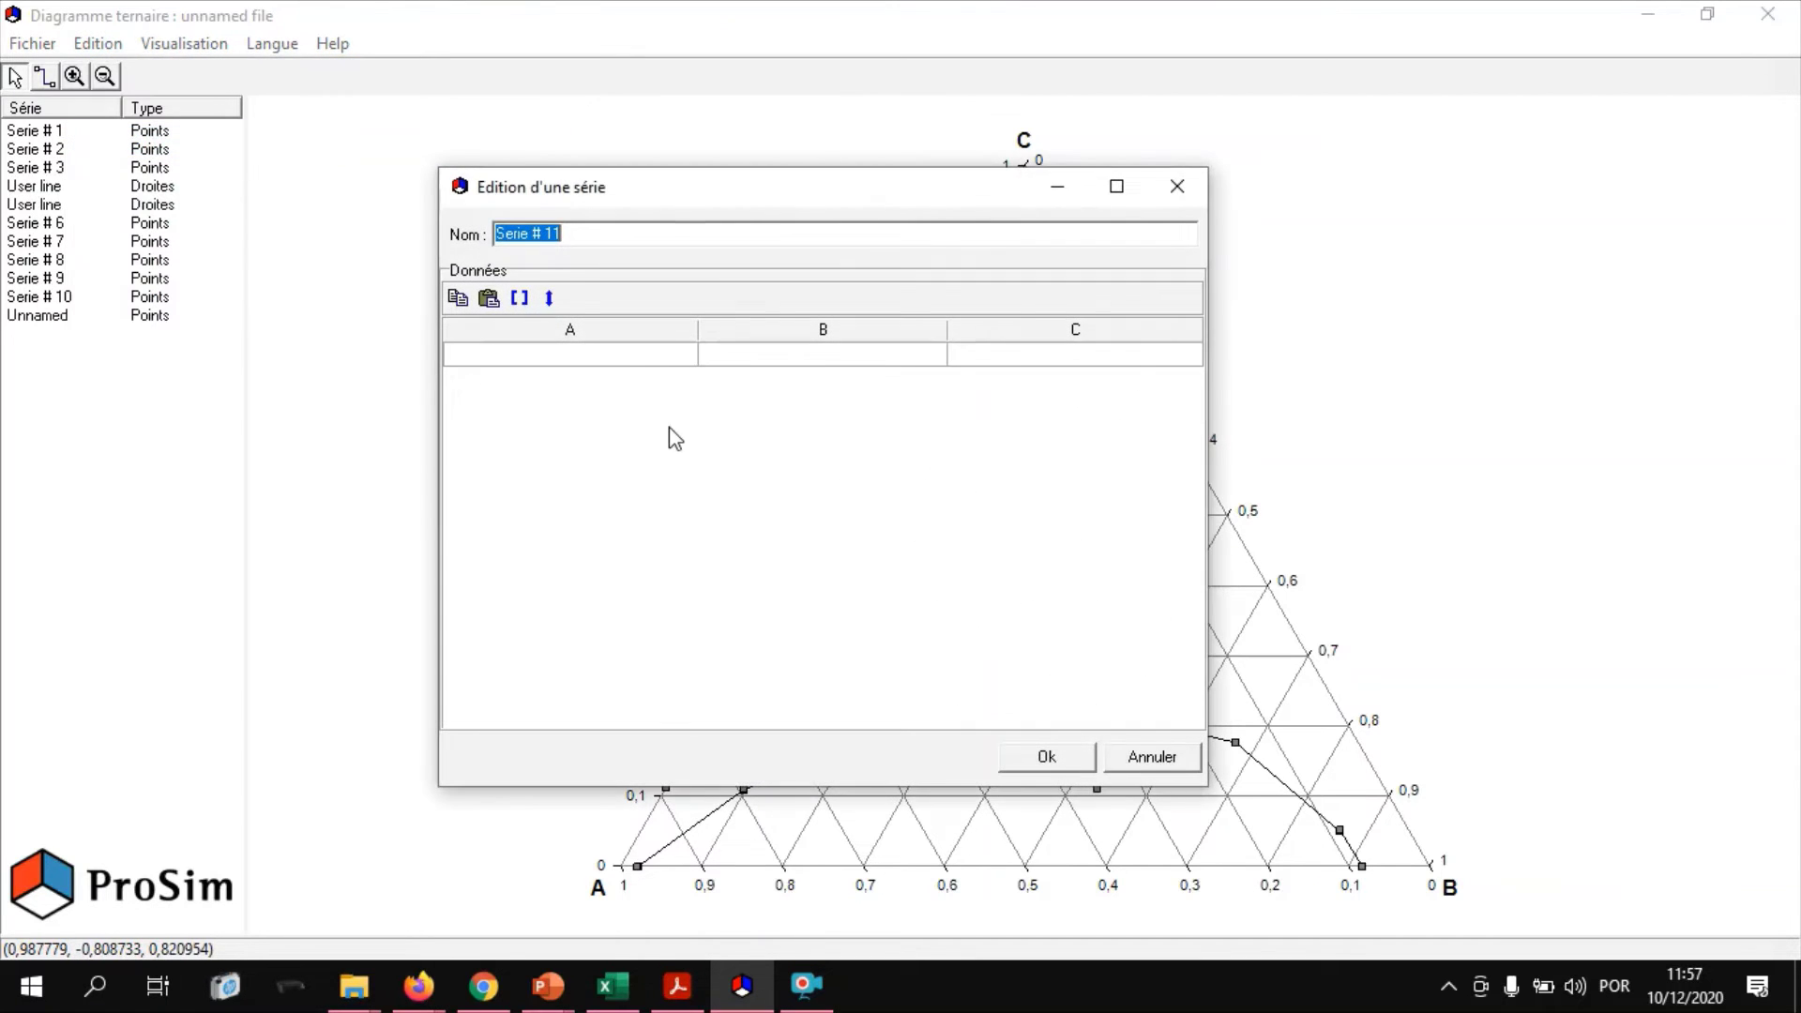
left_click(629, 358)
type("0")
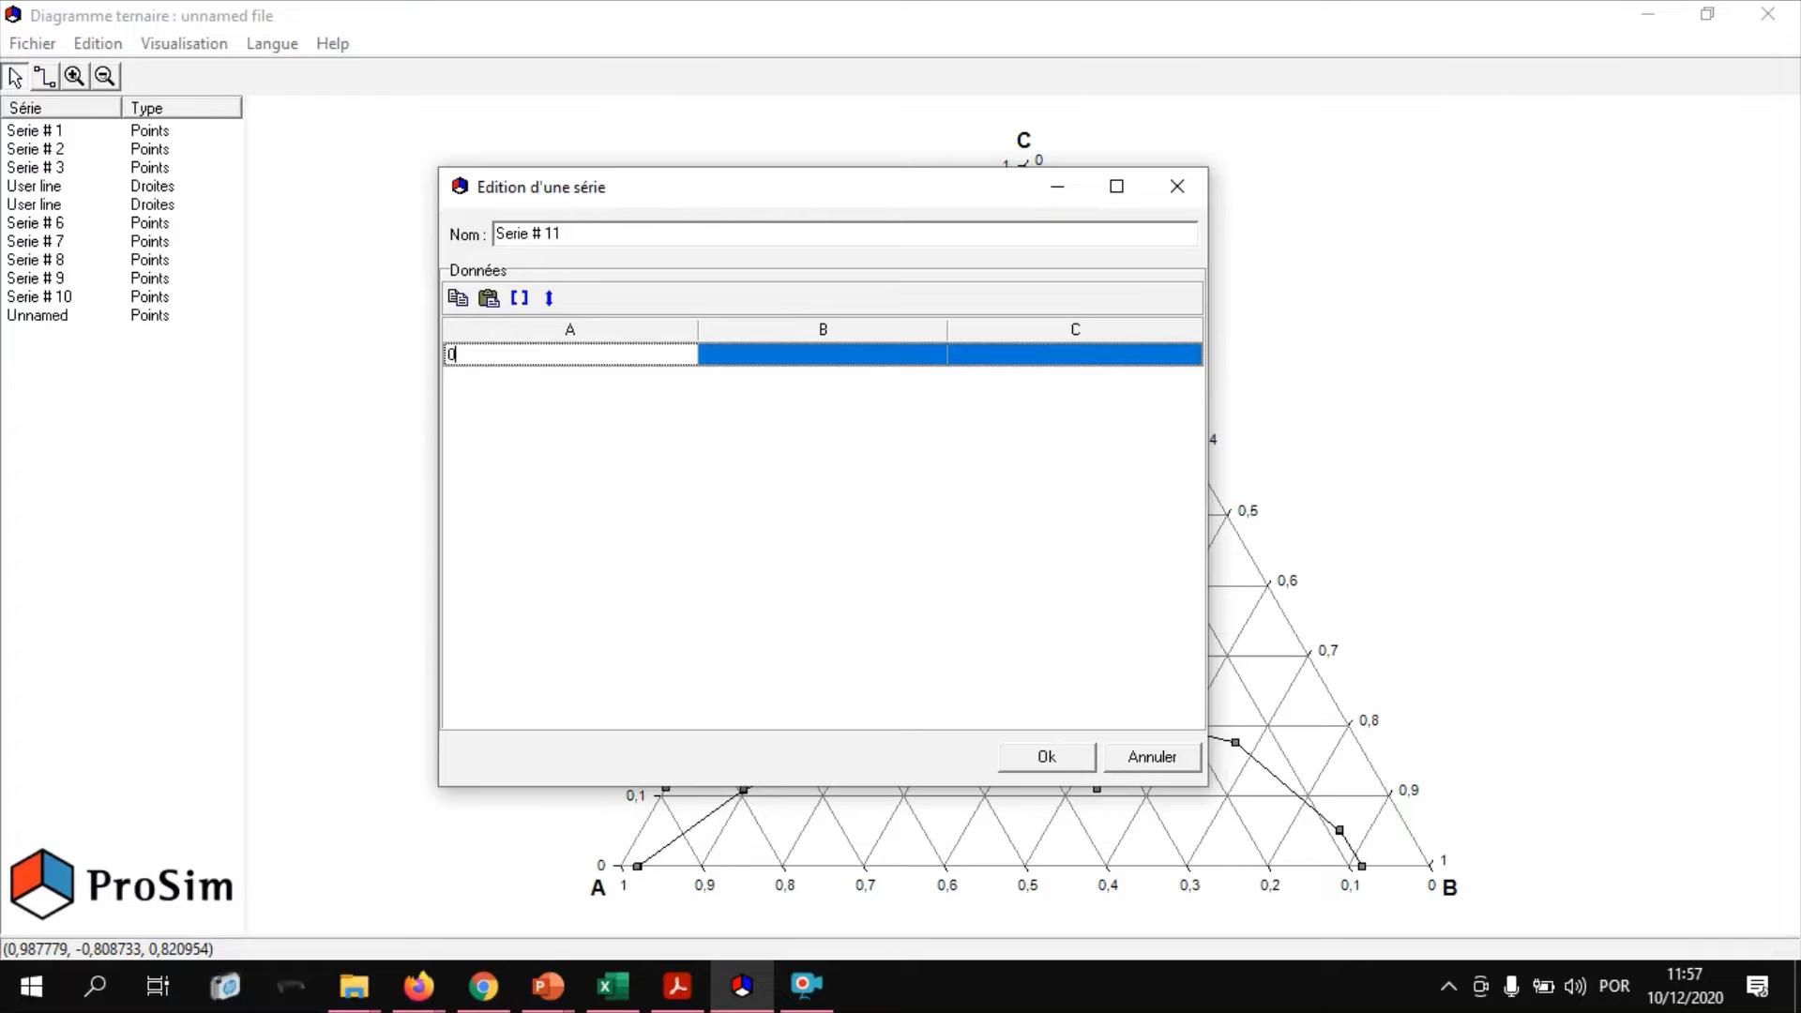
left_click(879, 359)
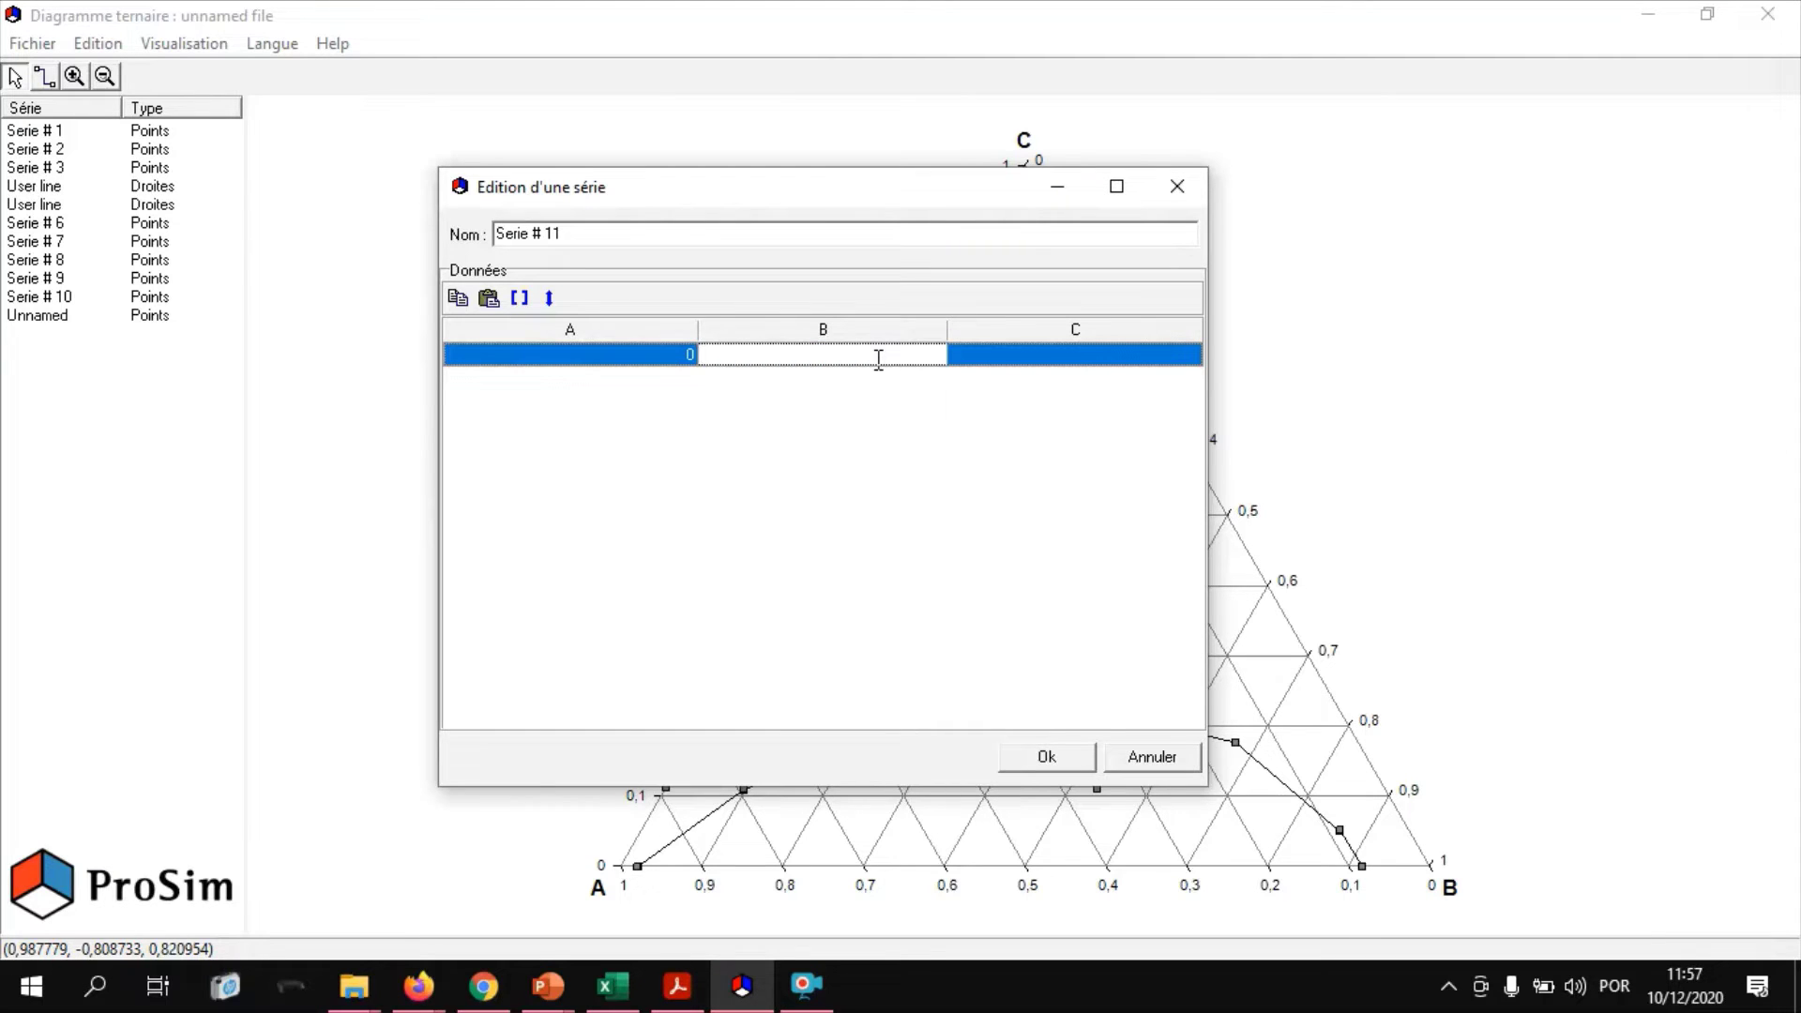
type("0,893")
left_click(1116, 354)
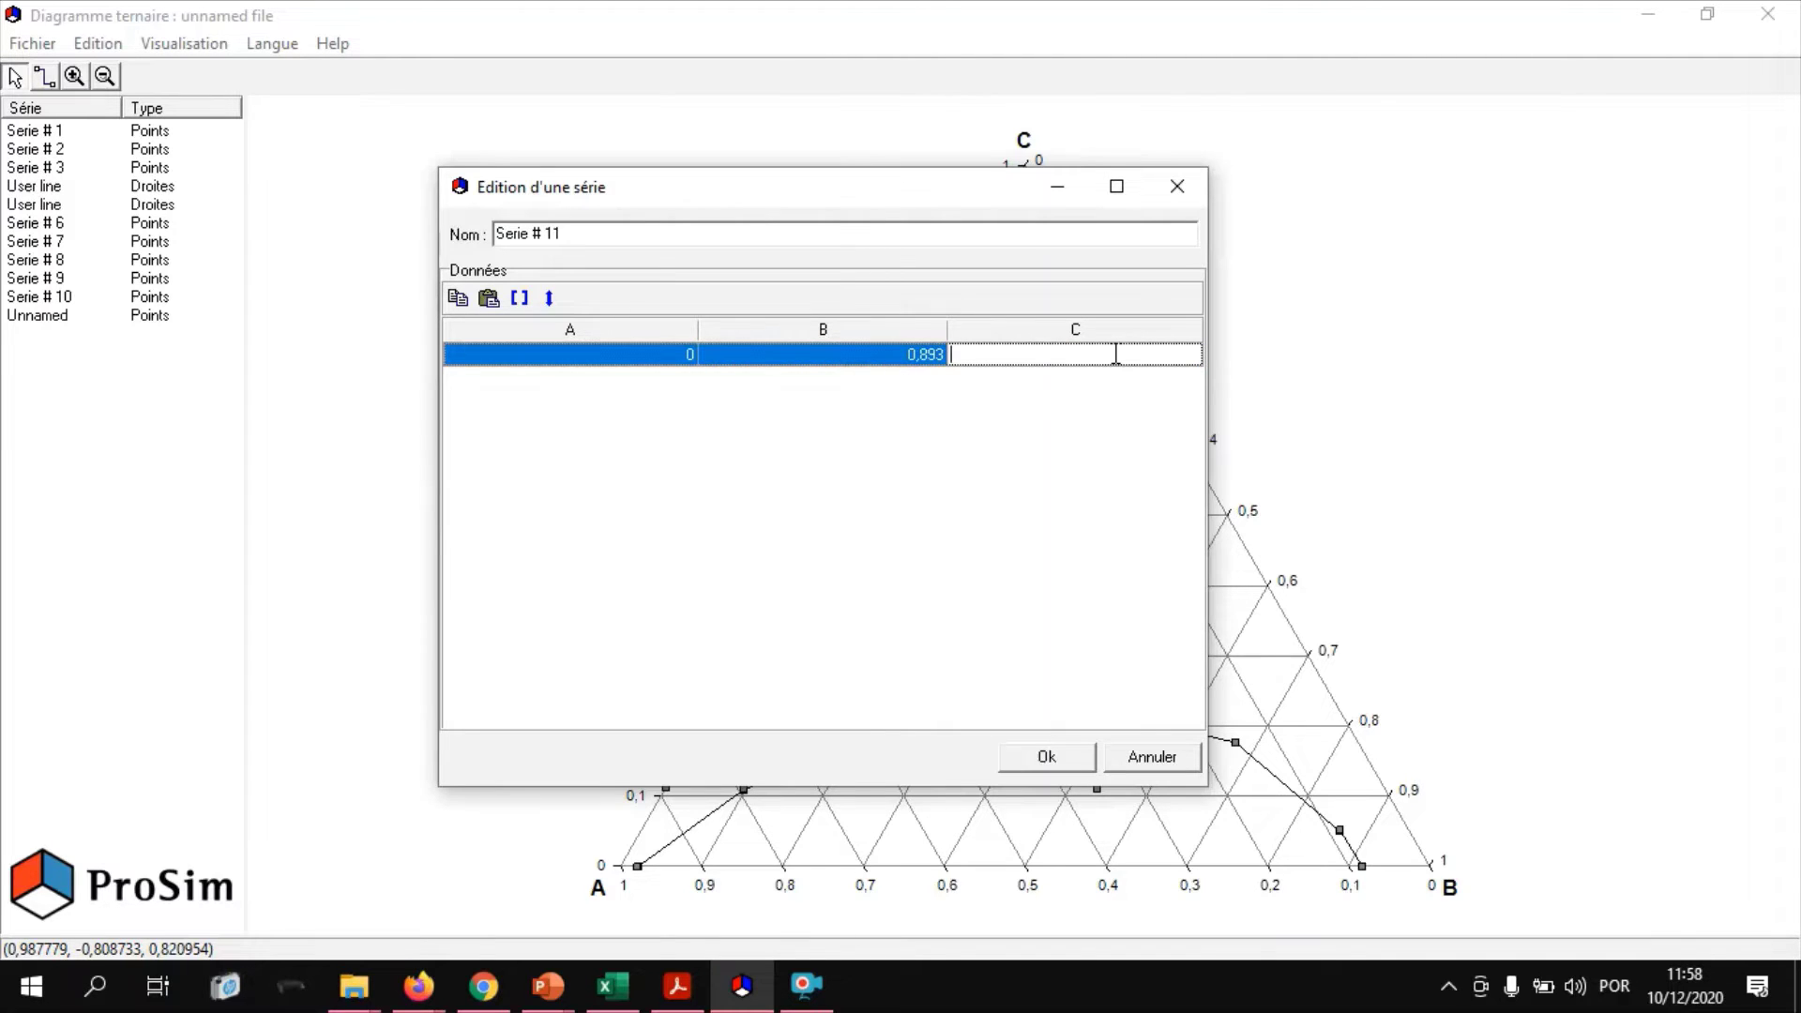
type("0,107")
left_click(1056, 767)
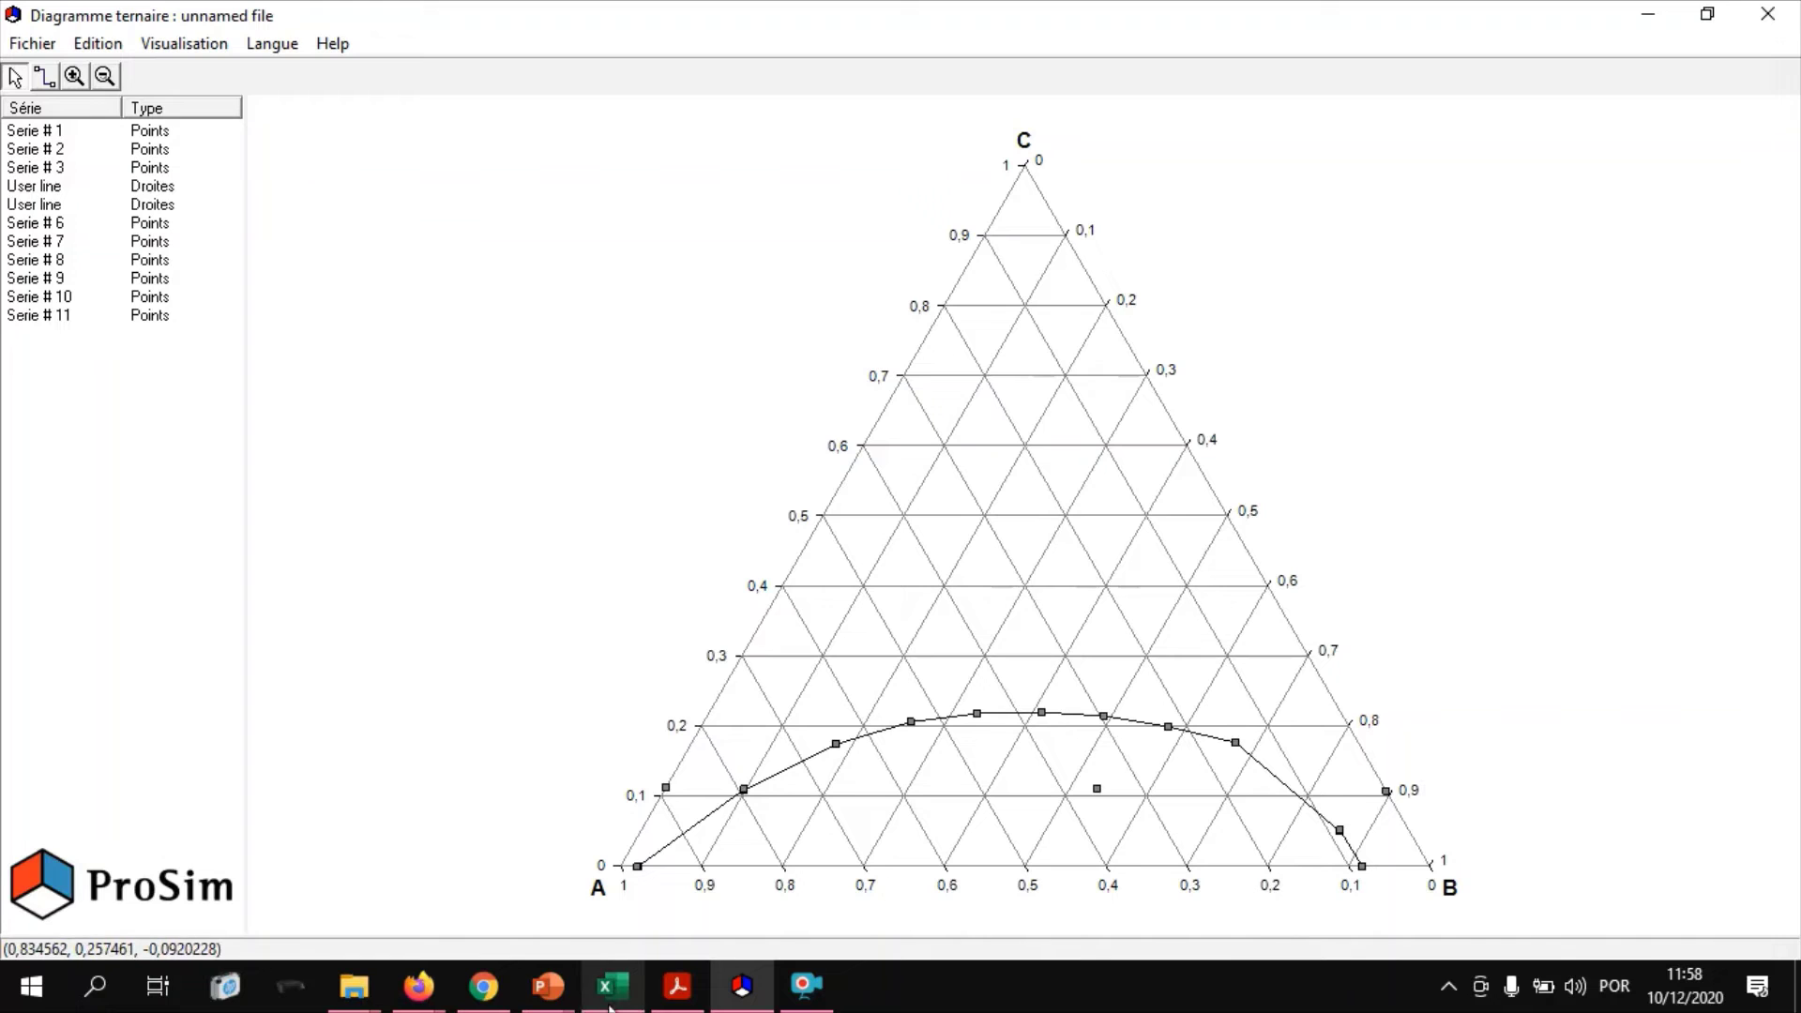
Step: Switch to the PowerPoint file pptF247.pptm and present the first slide's construction of tie line MN through point P
left_click(561, 994)
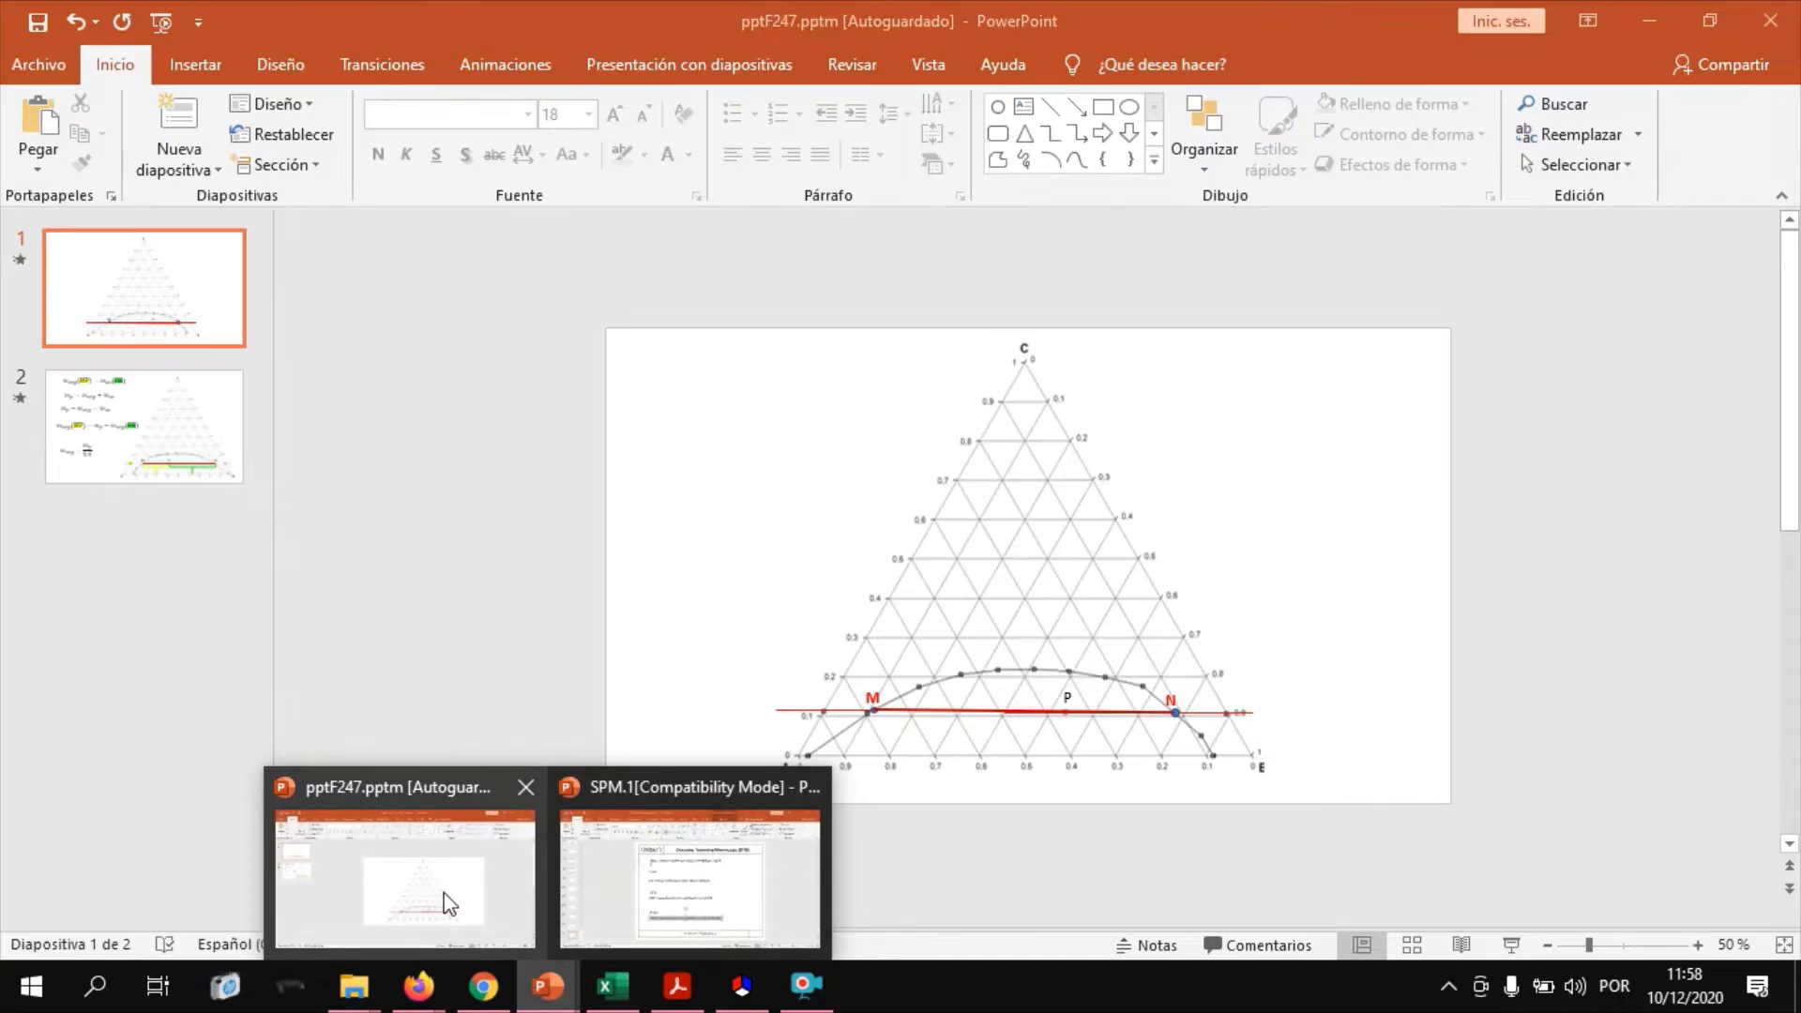
left_click(441, 900)
left_click(1510, 944)
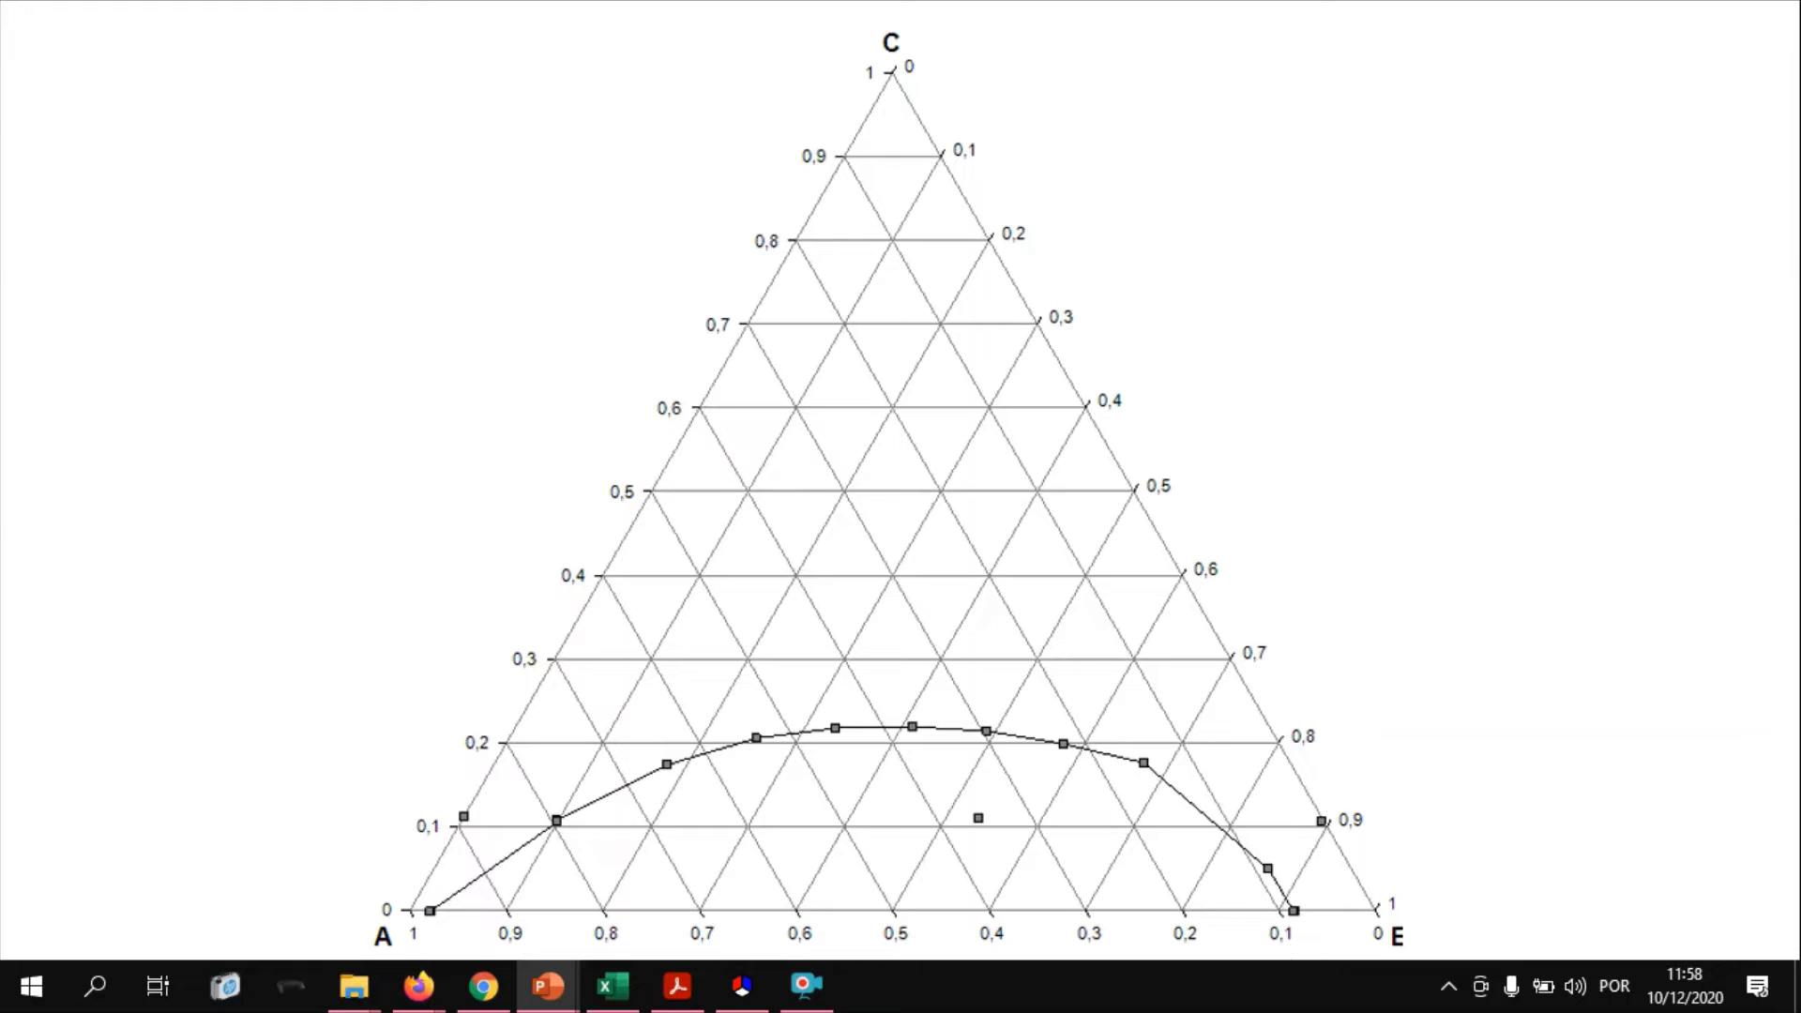
key("Right")
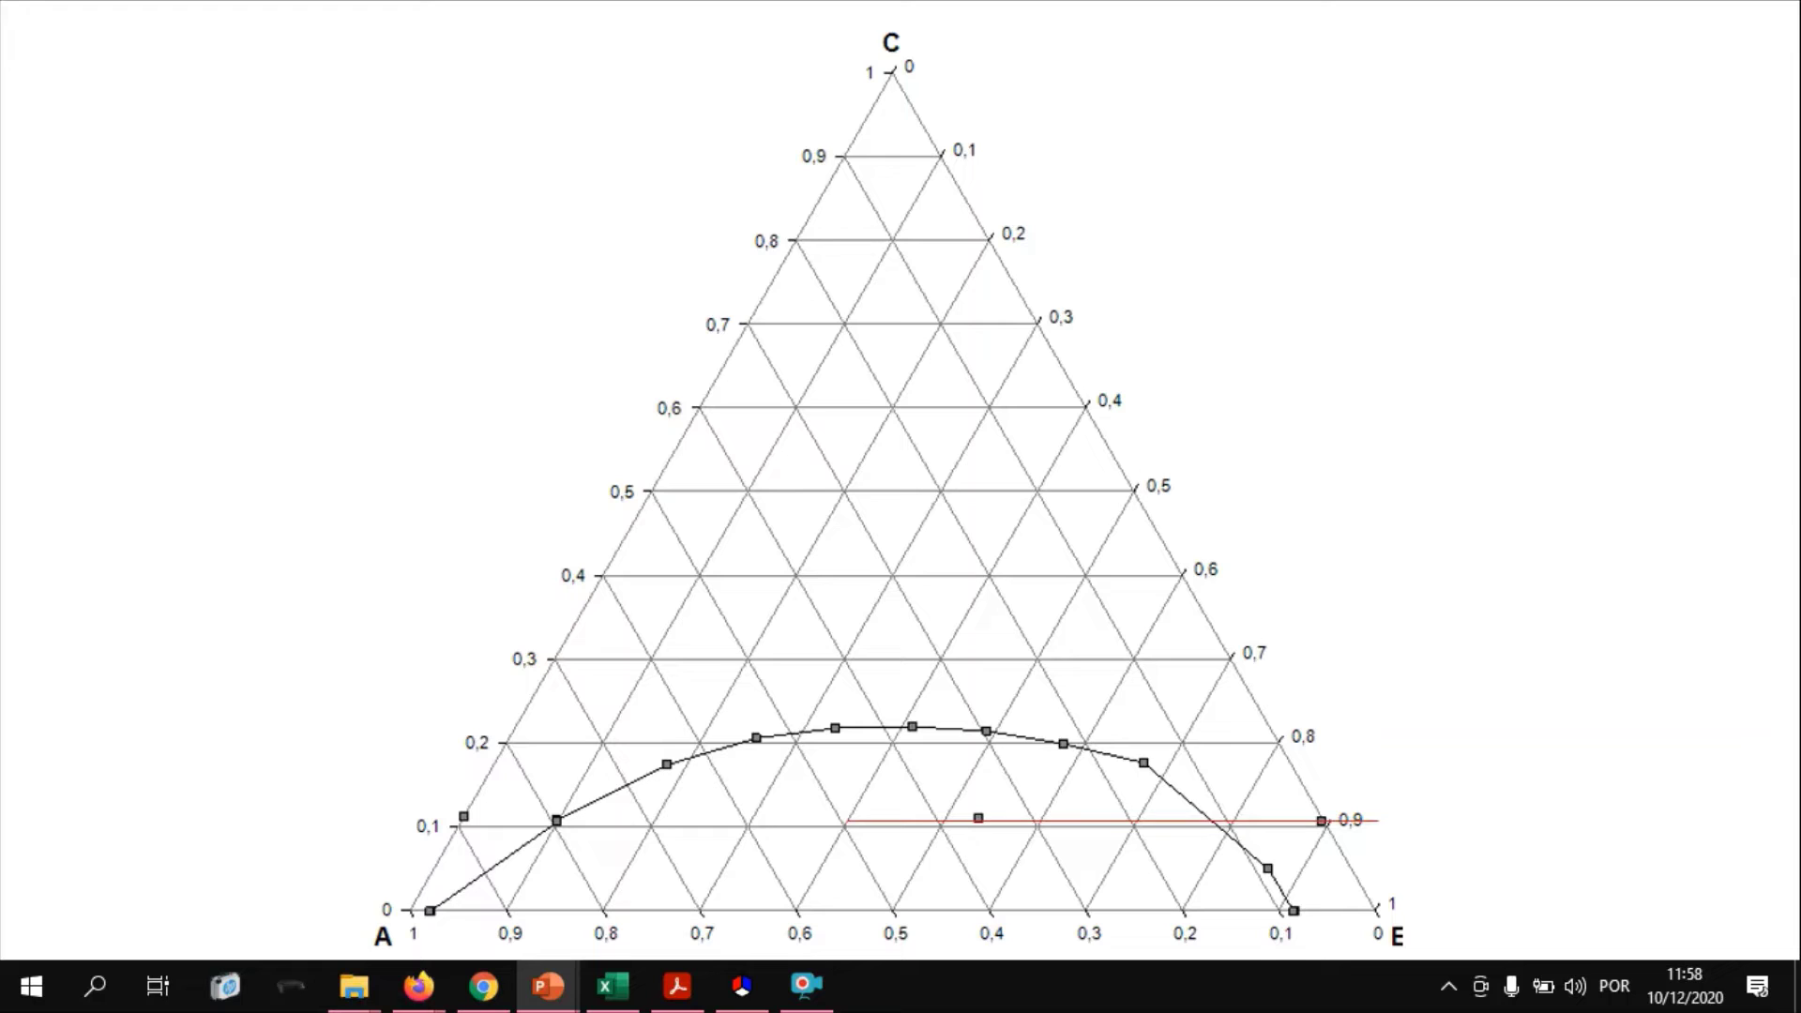
key("Right")
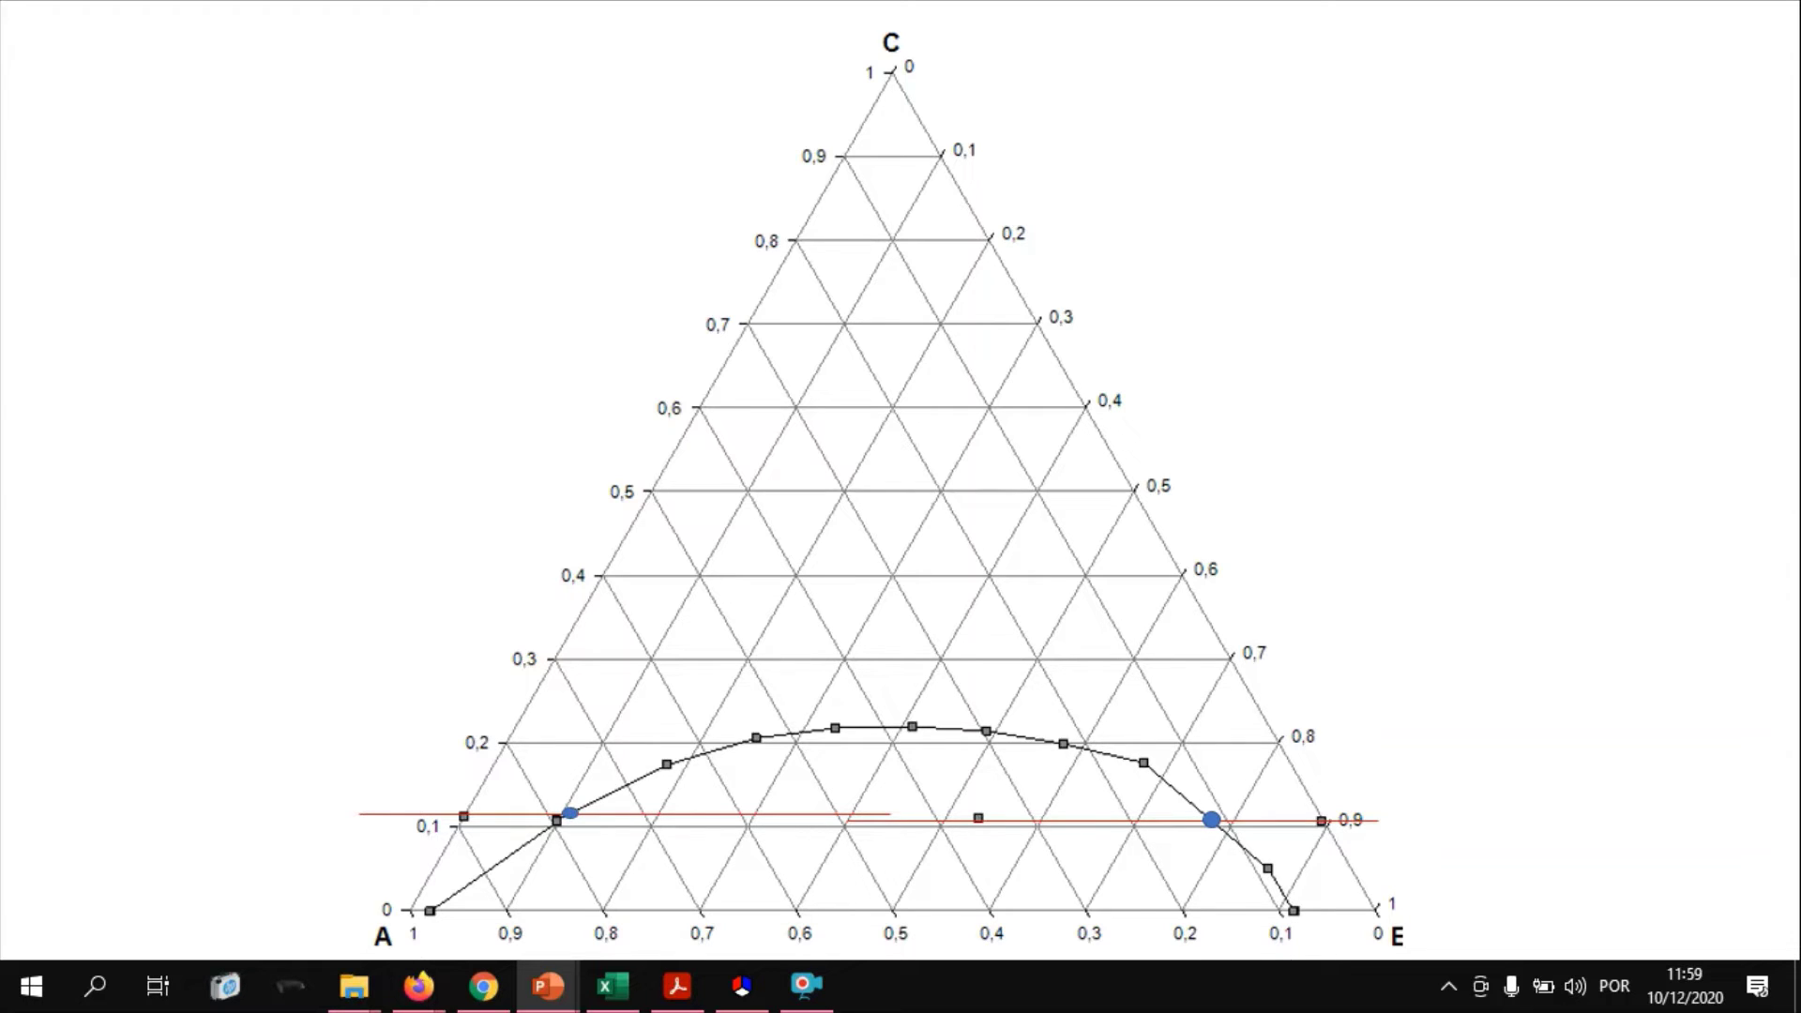
key("Right")
key("Right")
key("Right")
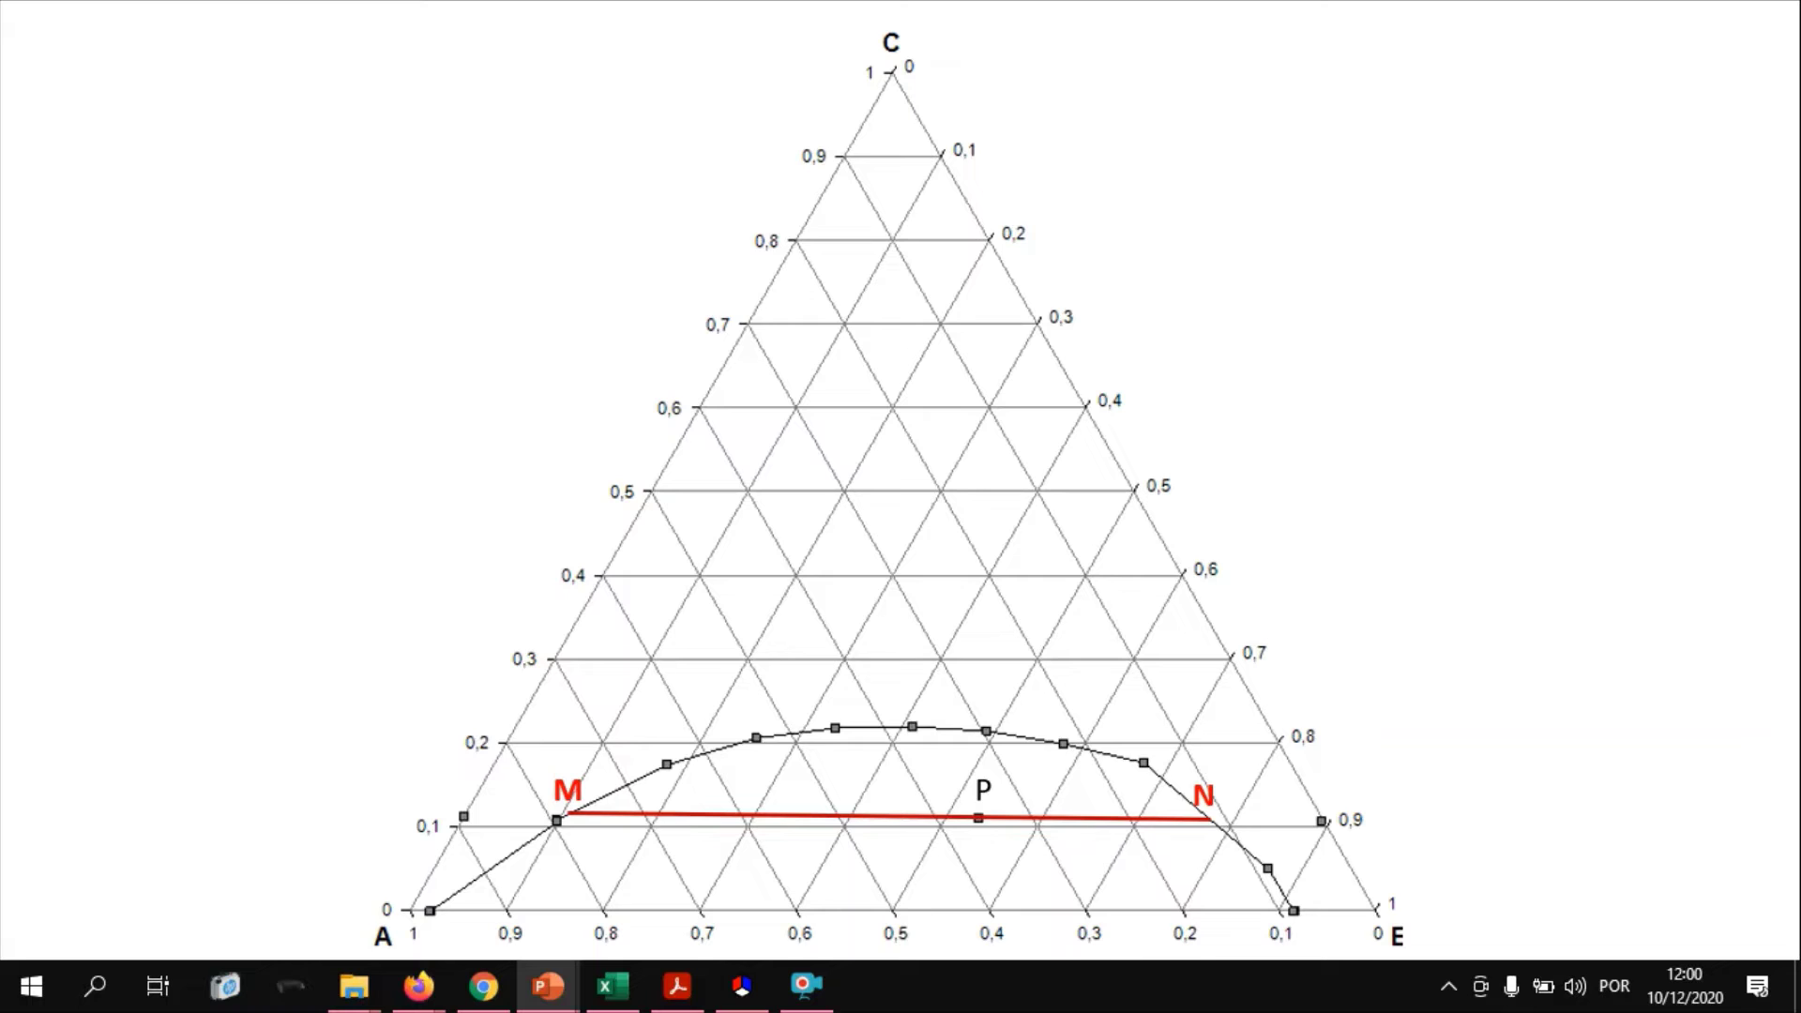
Step: Present the second slide's lever-rule derivation relating the organic and aqueous phase masses to segments MP and PN
key("Right")
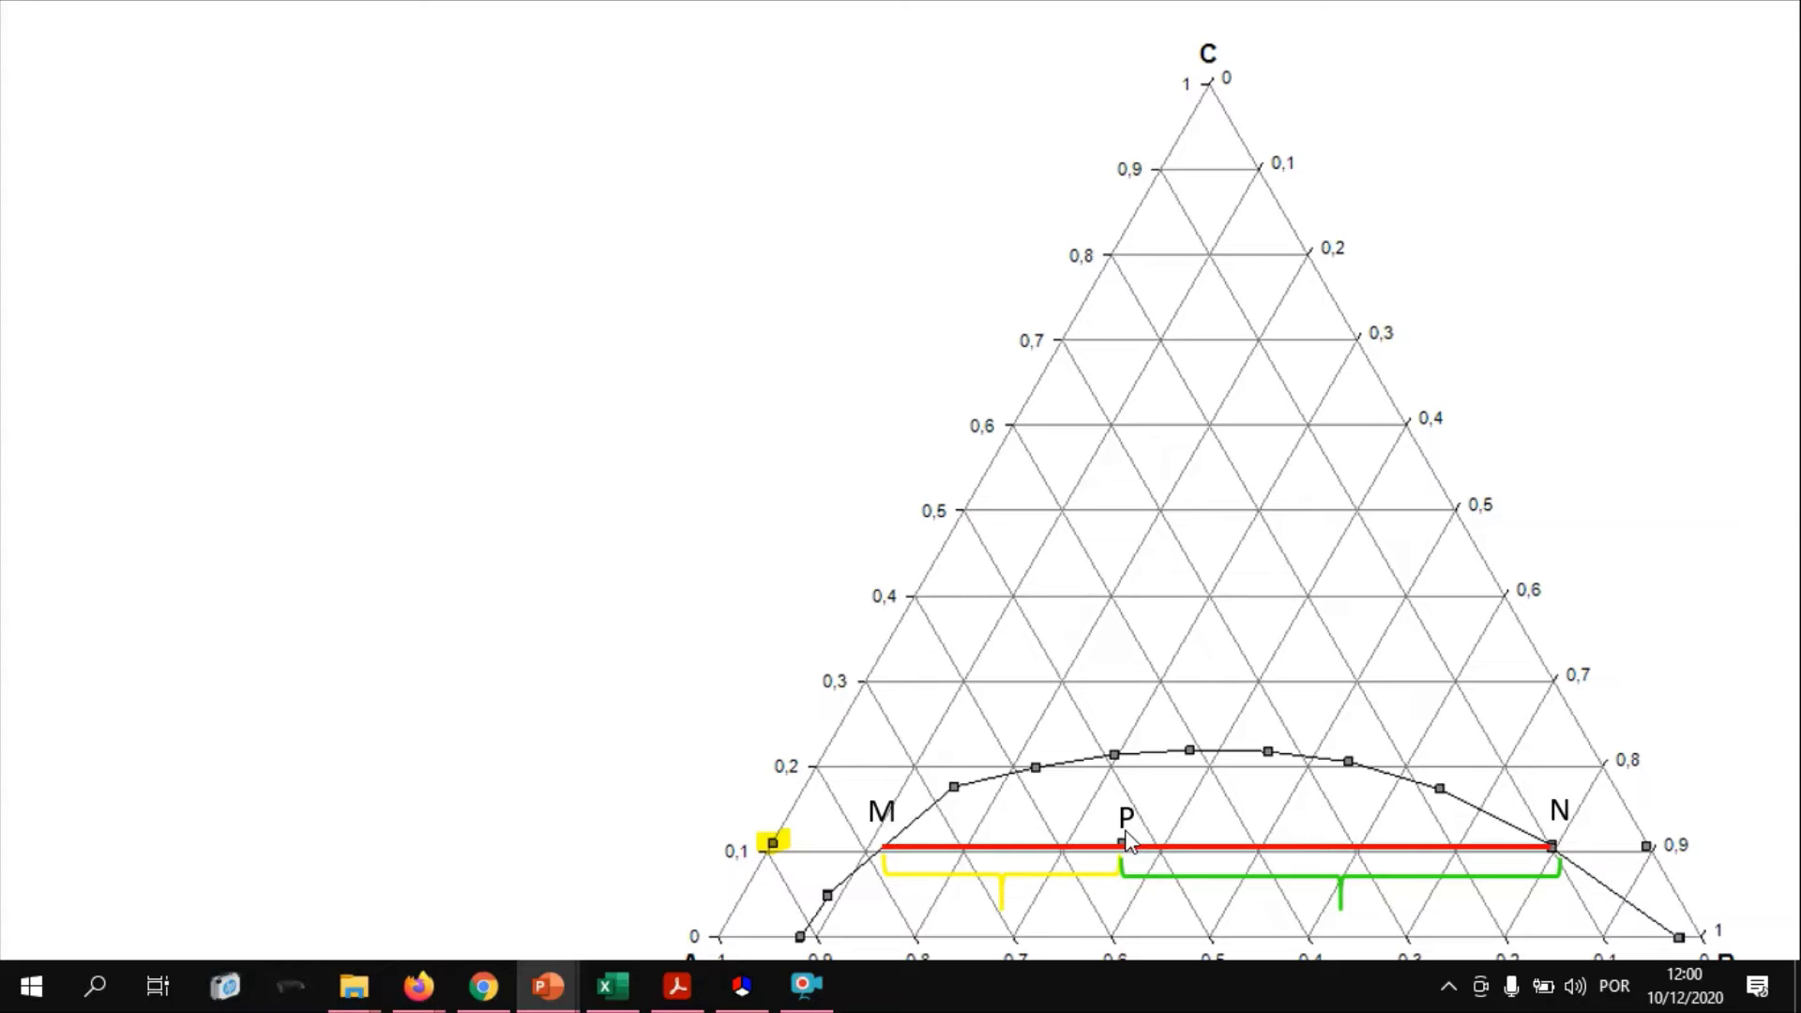
left_click(1562, 845)
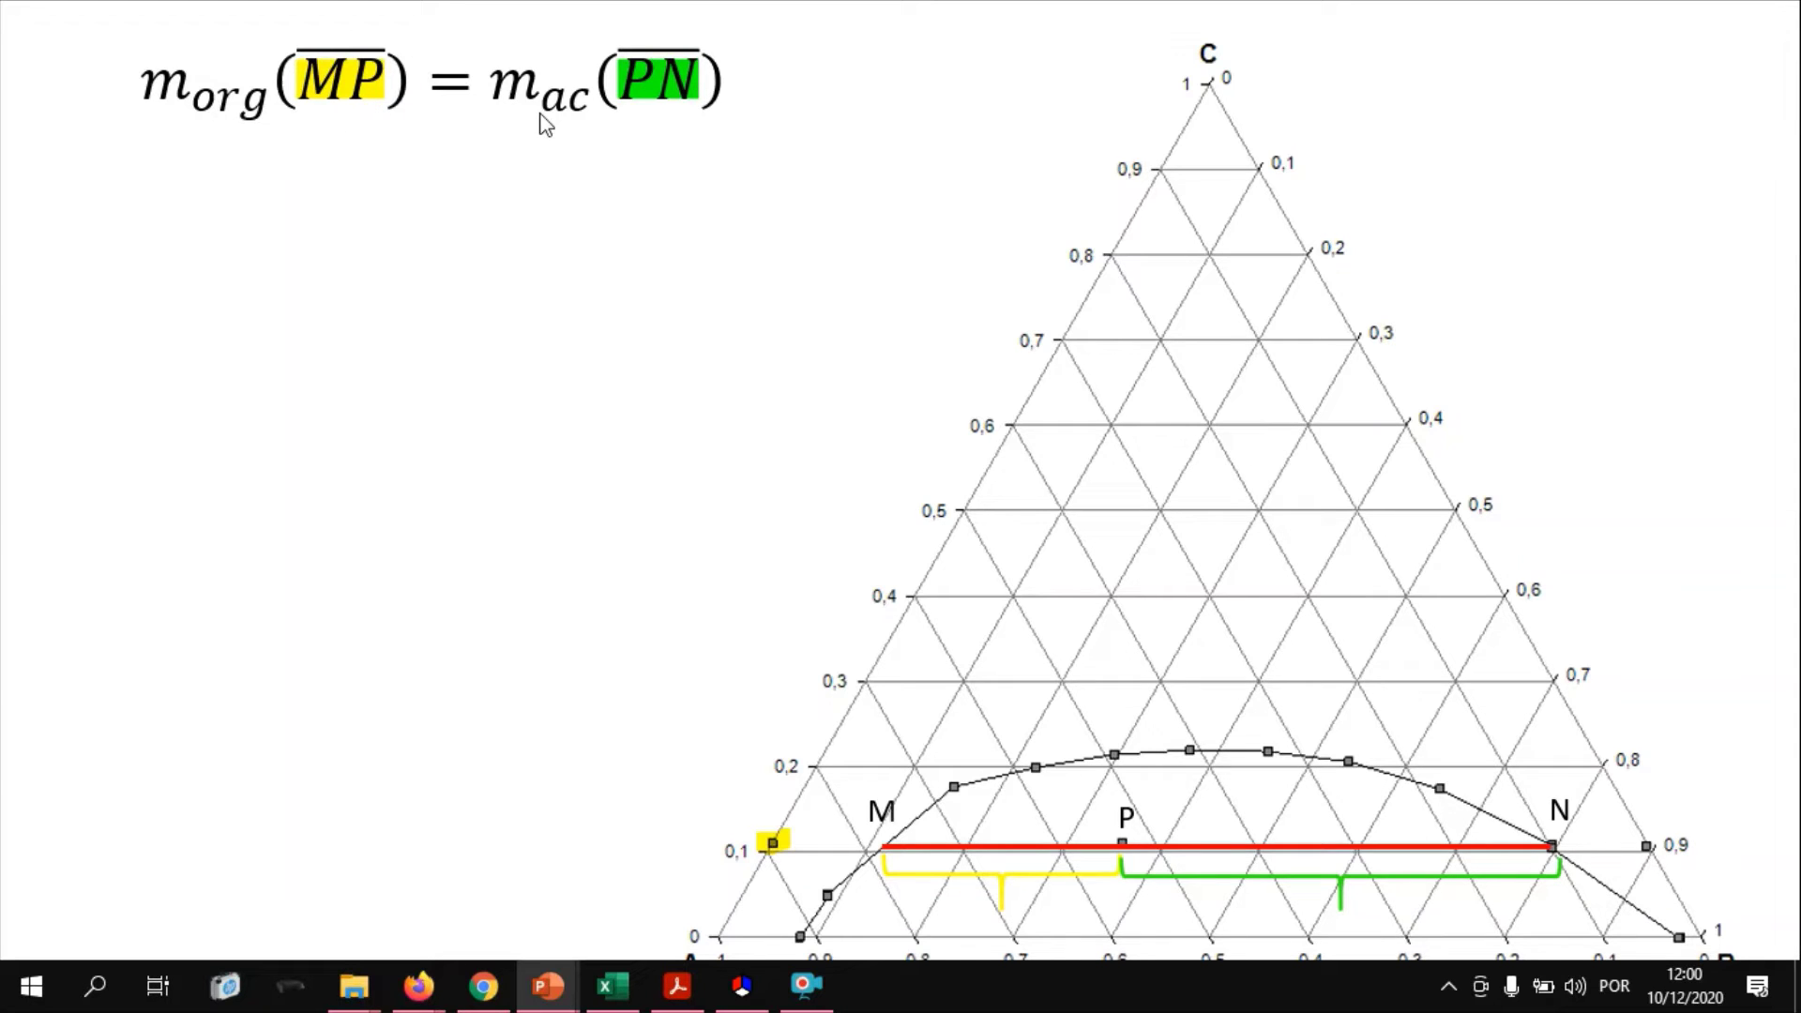
left_click(671, 104)
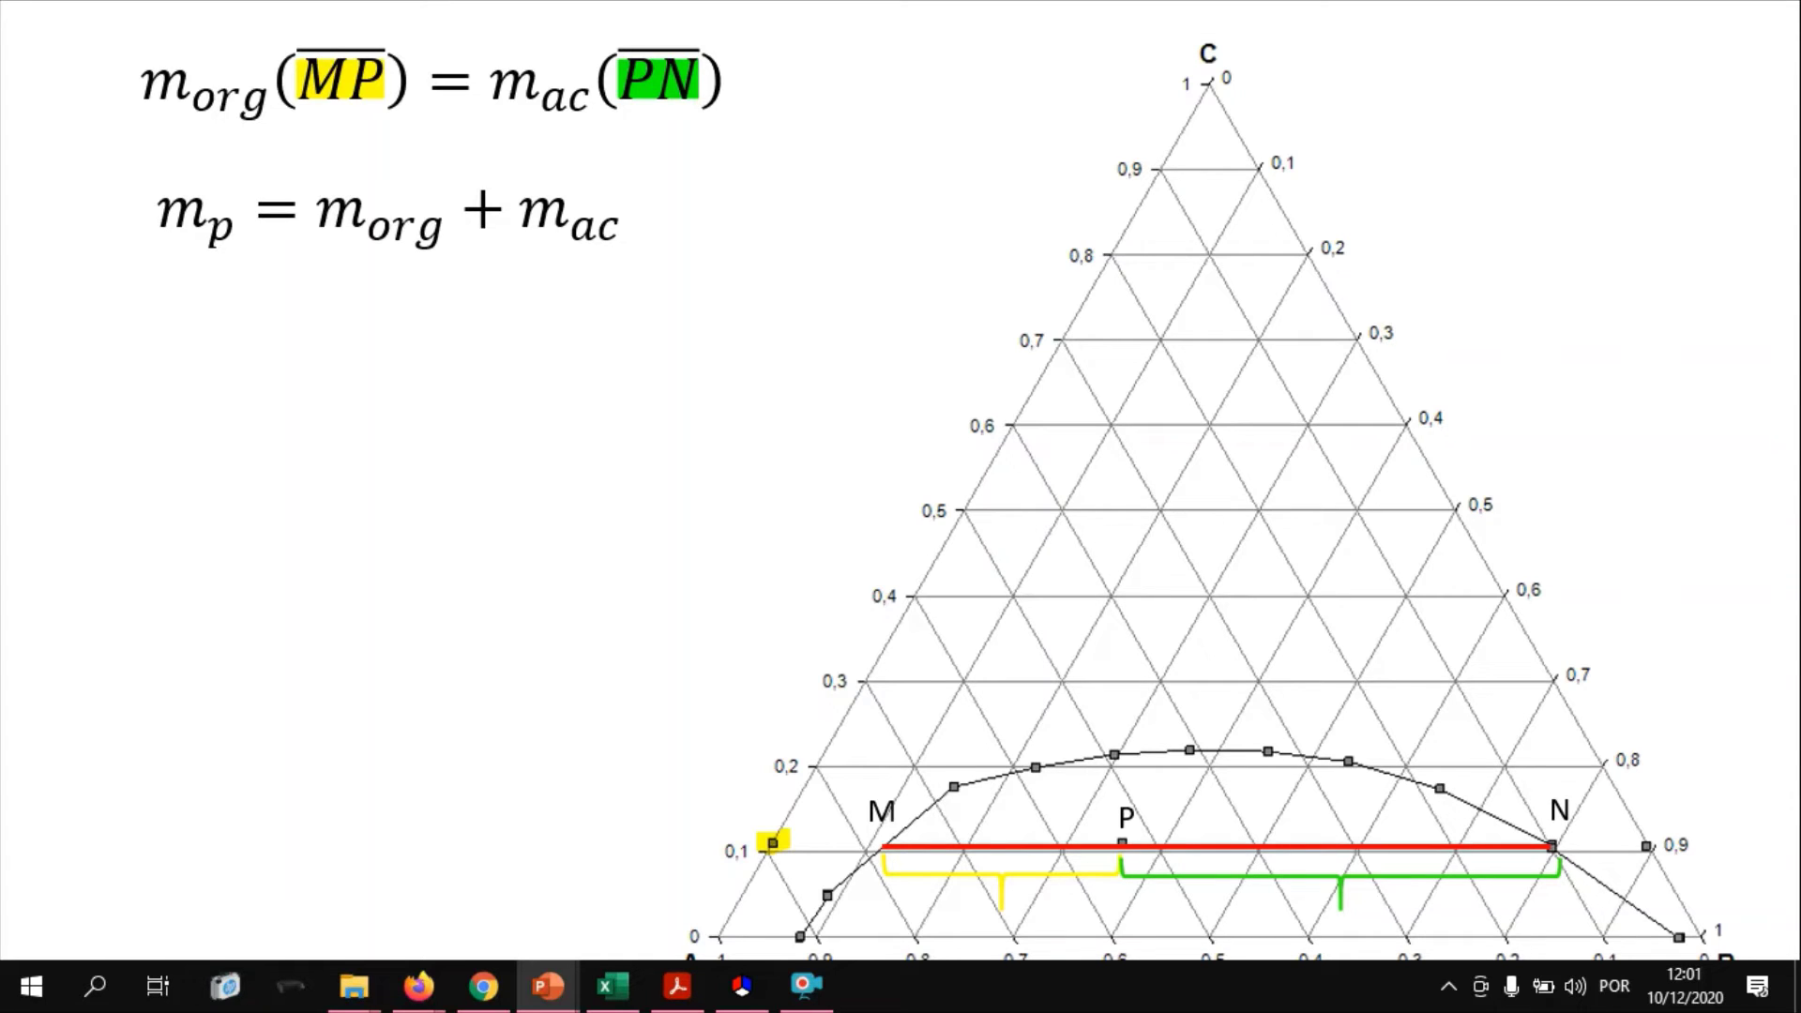
left_click(244, 233)
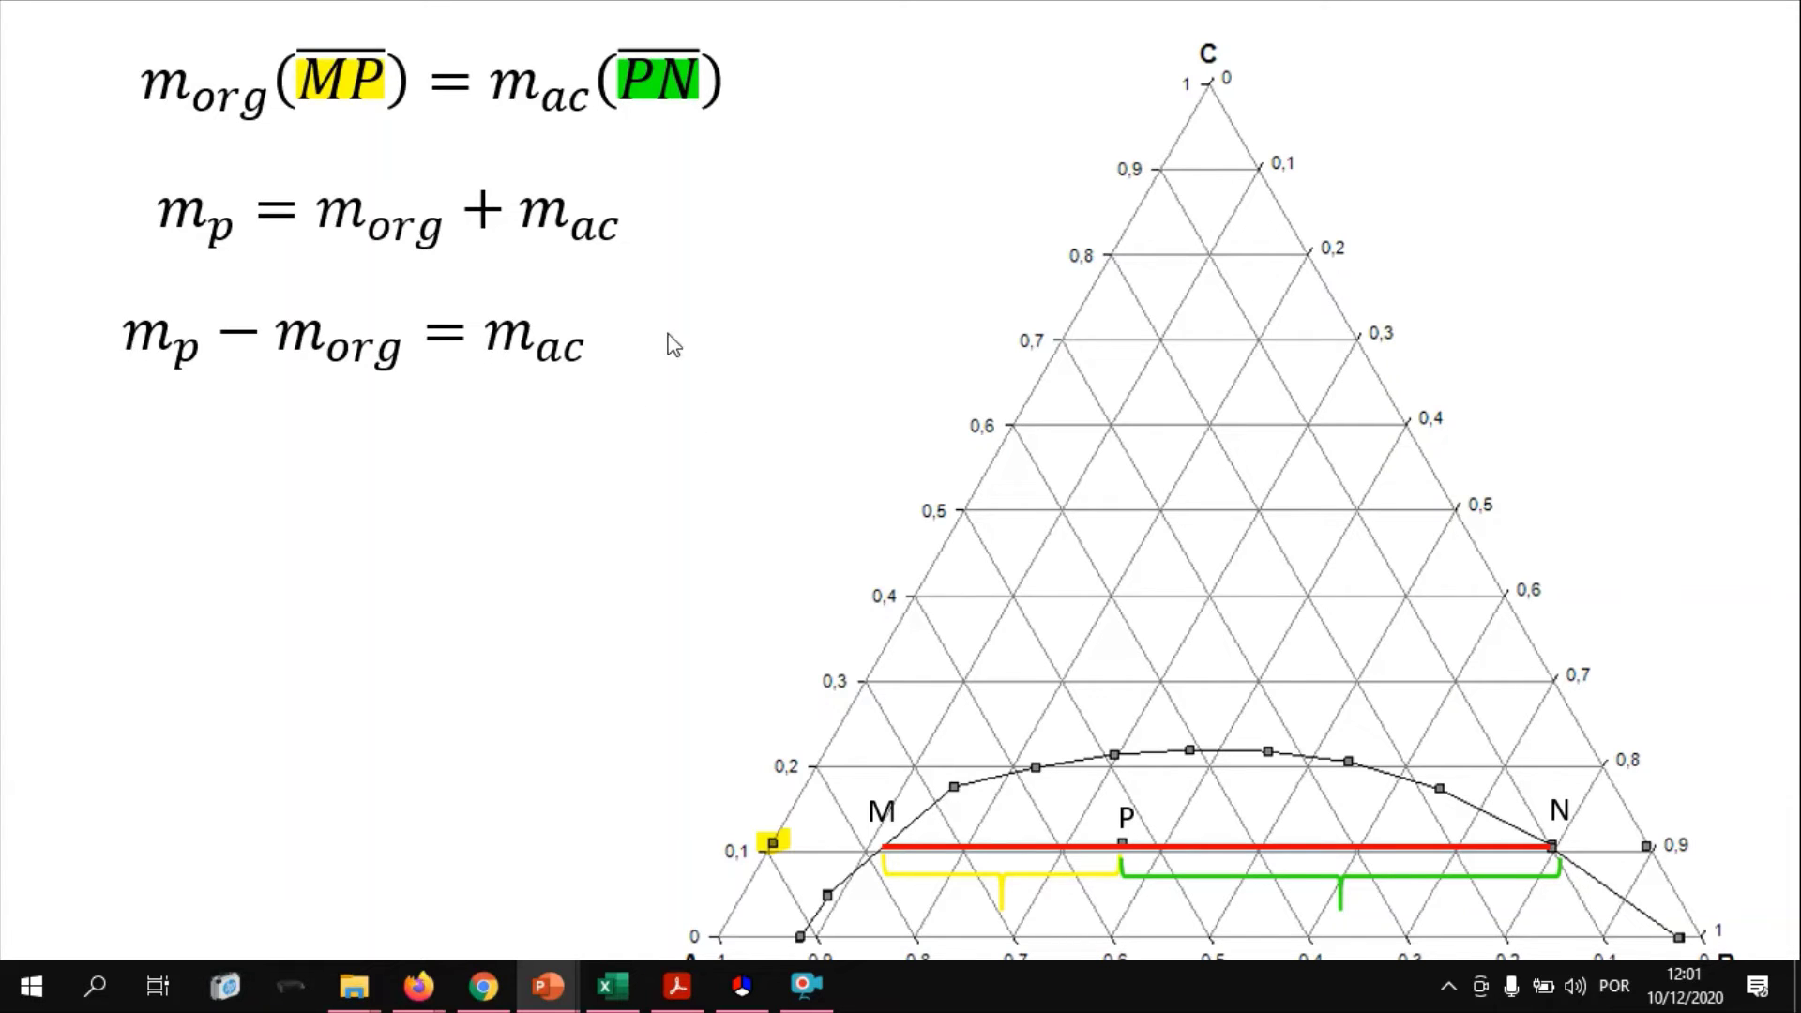
left_click(786, 93)
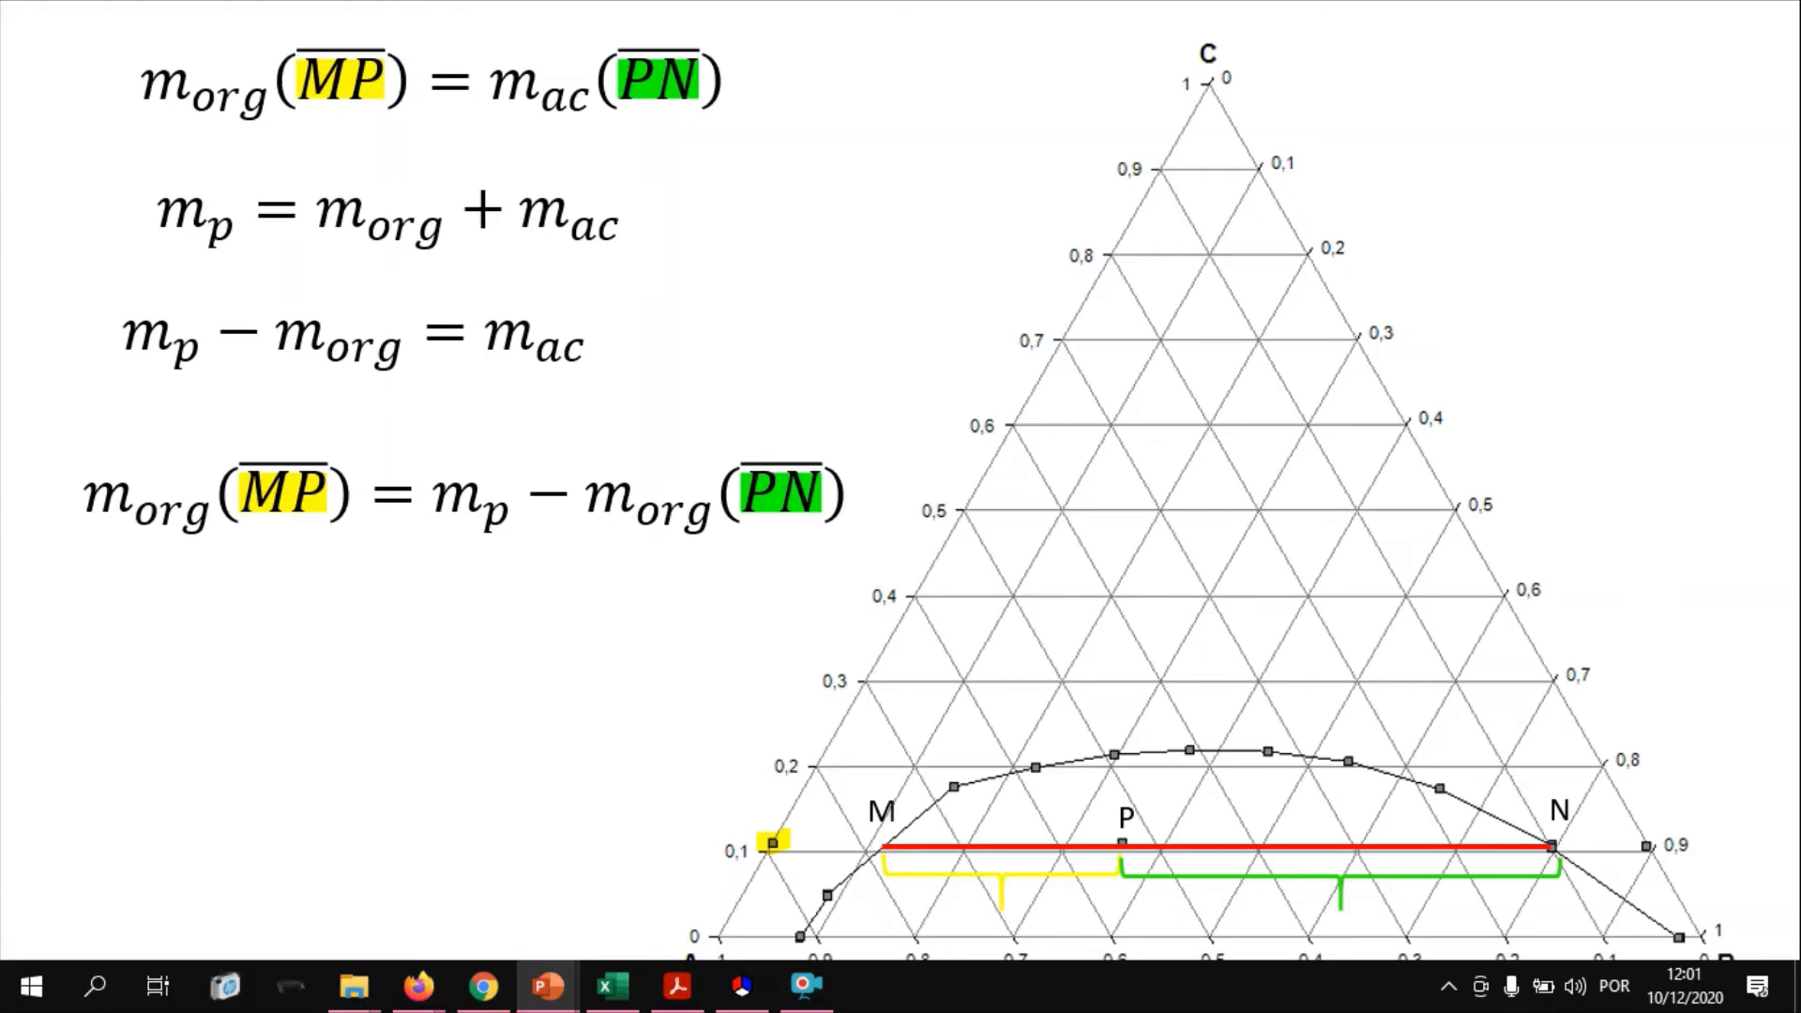
key("Right")
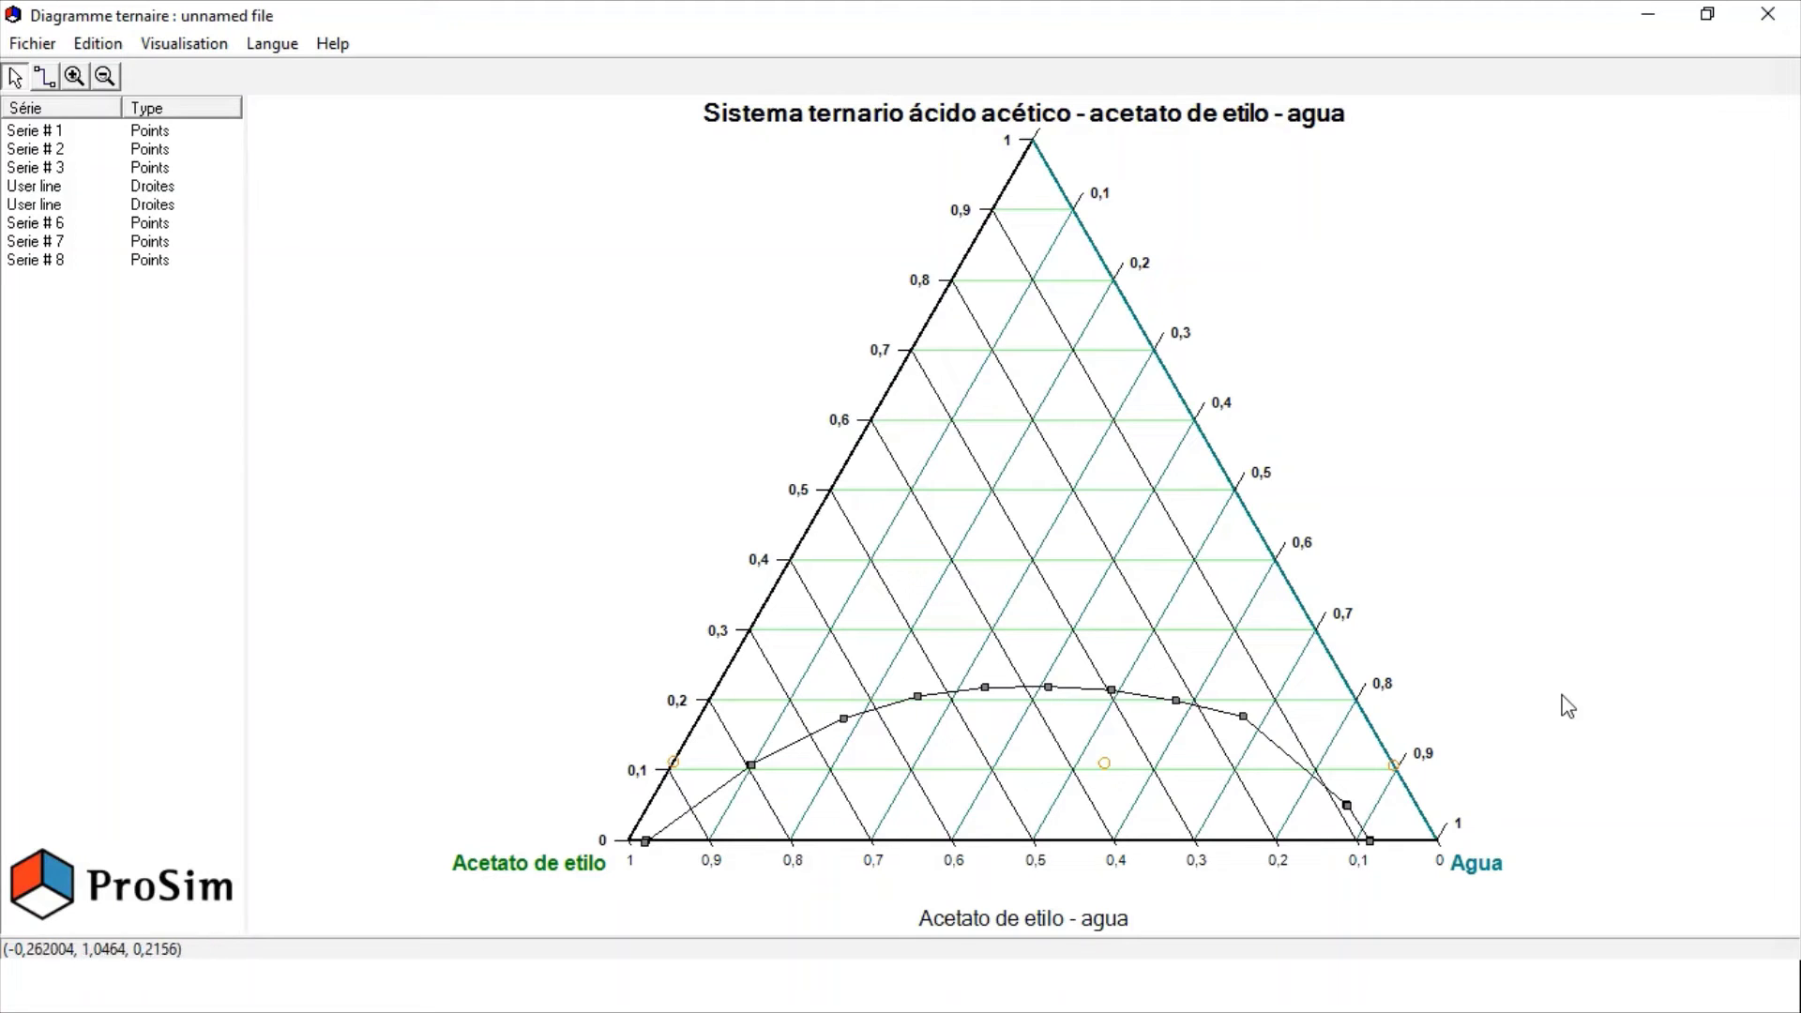
Step: Examine the header settings and element list in the ternary graph's visual properties, and inspect the Embudo mixture point
right_click(1448, 528)
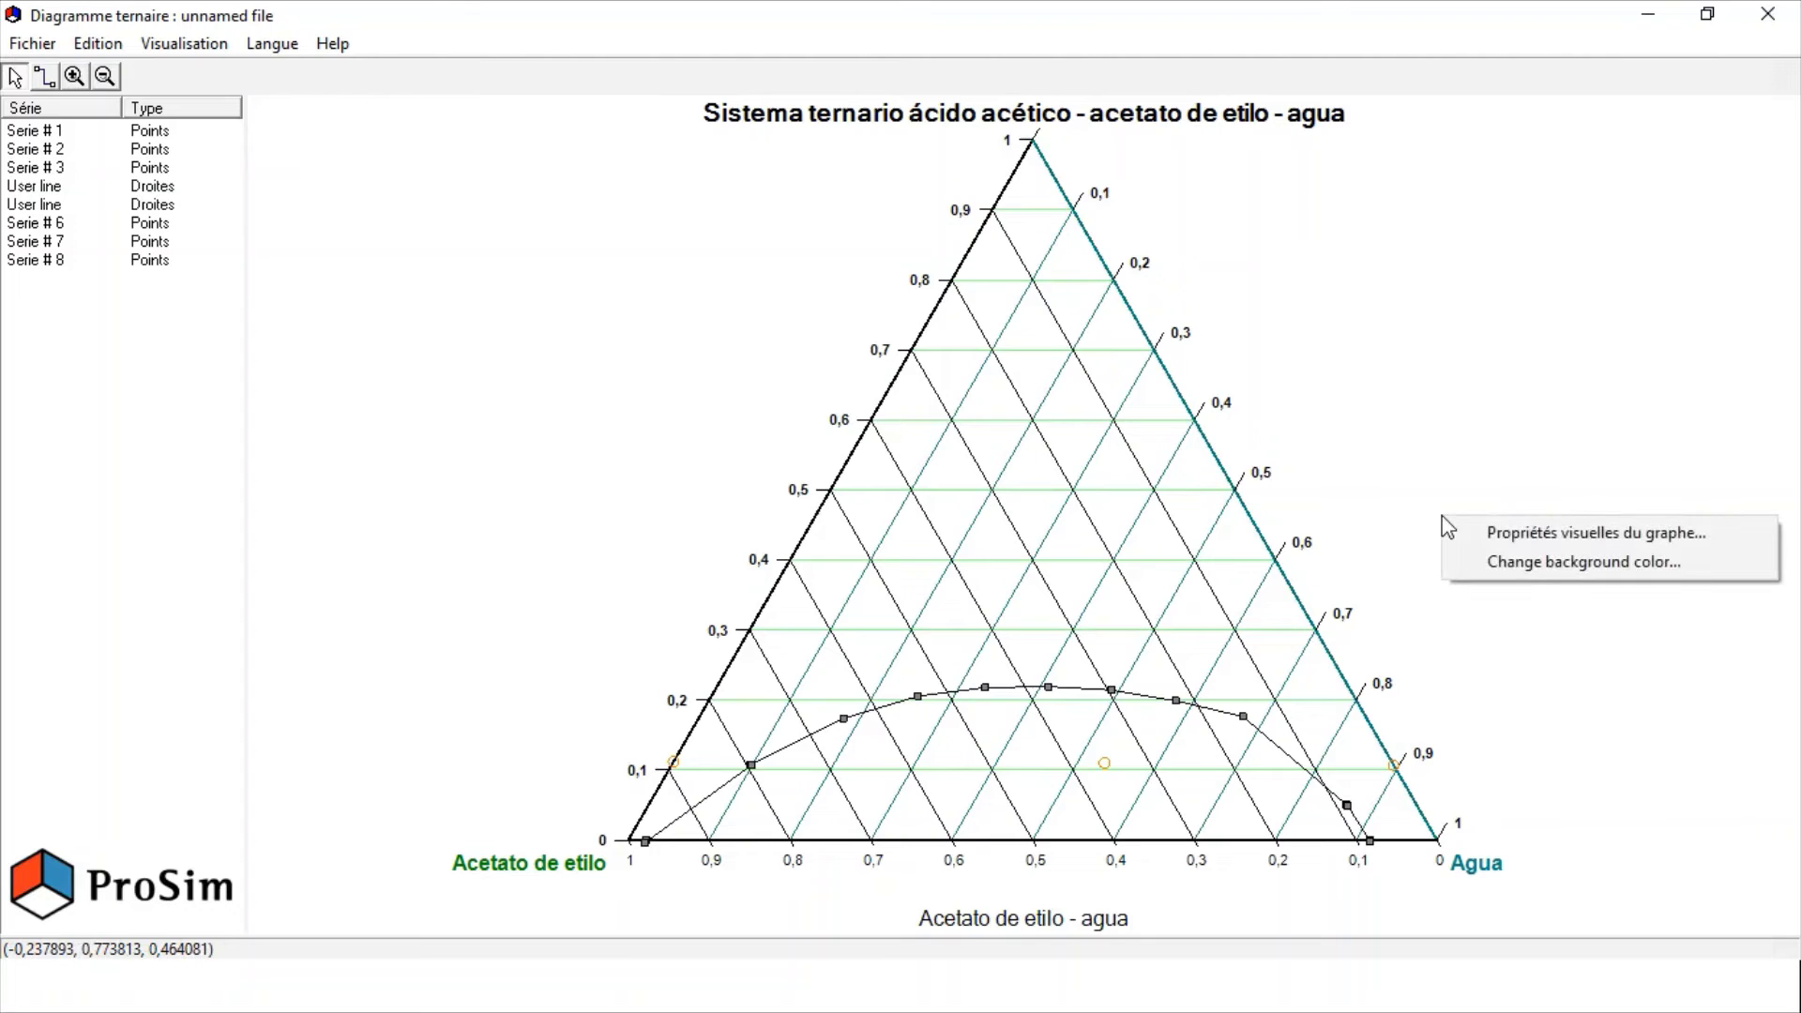
left_click(1509, 535)
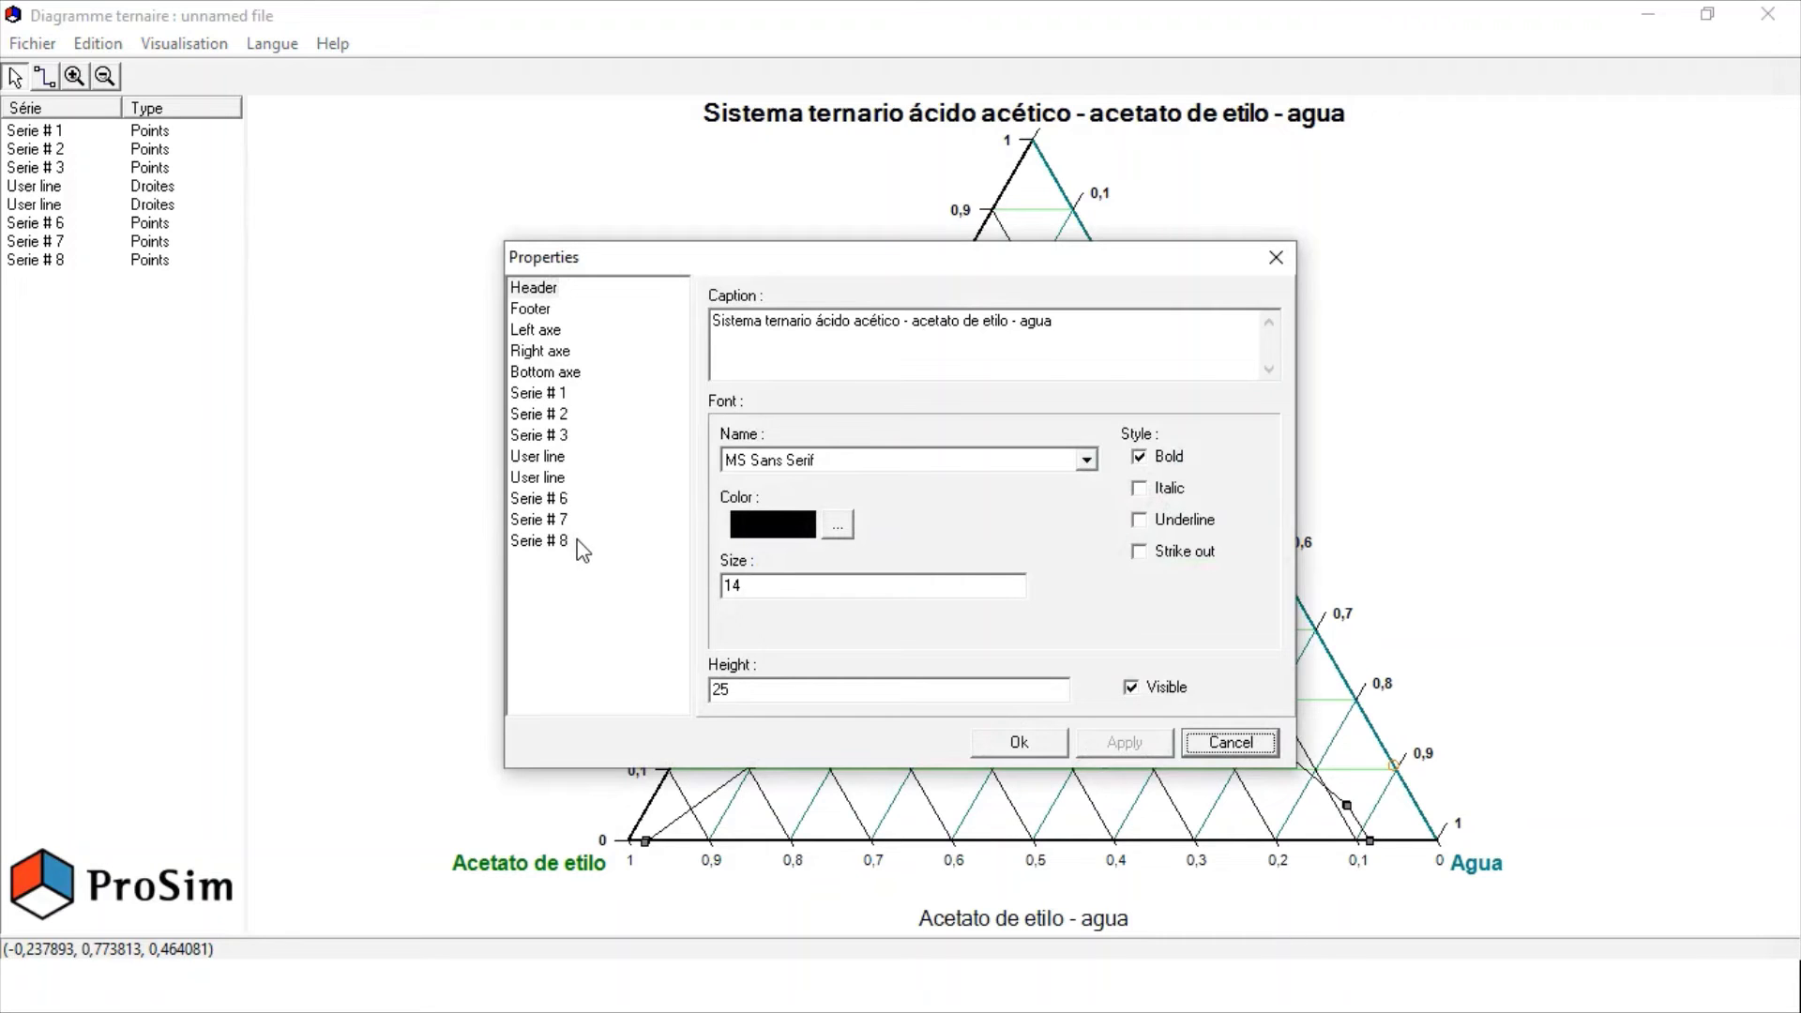
left_click(1229, 743)
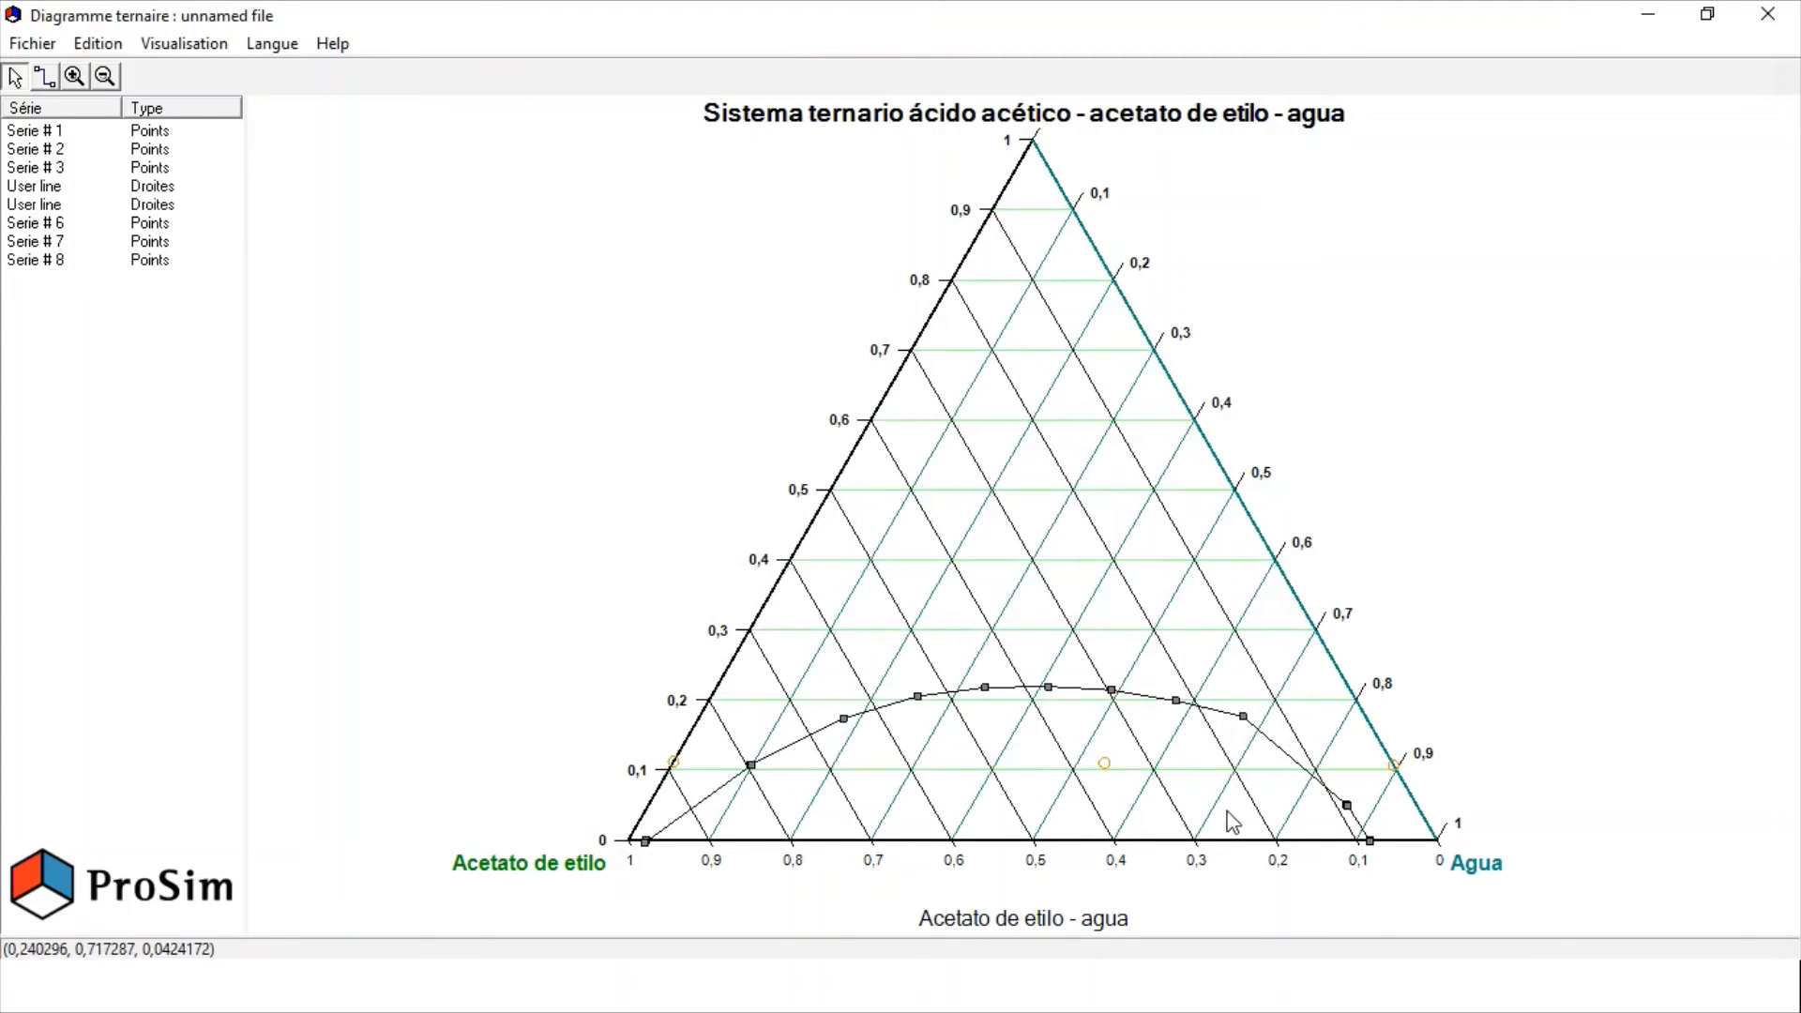
mouse_move(1106, 764)
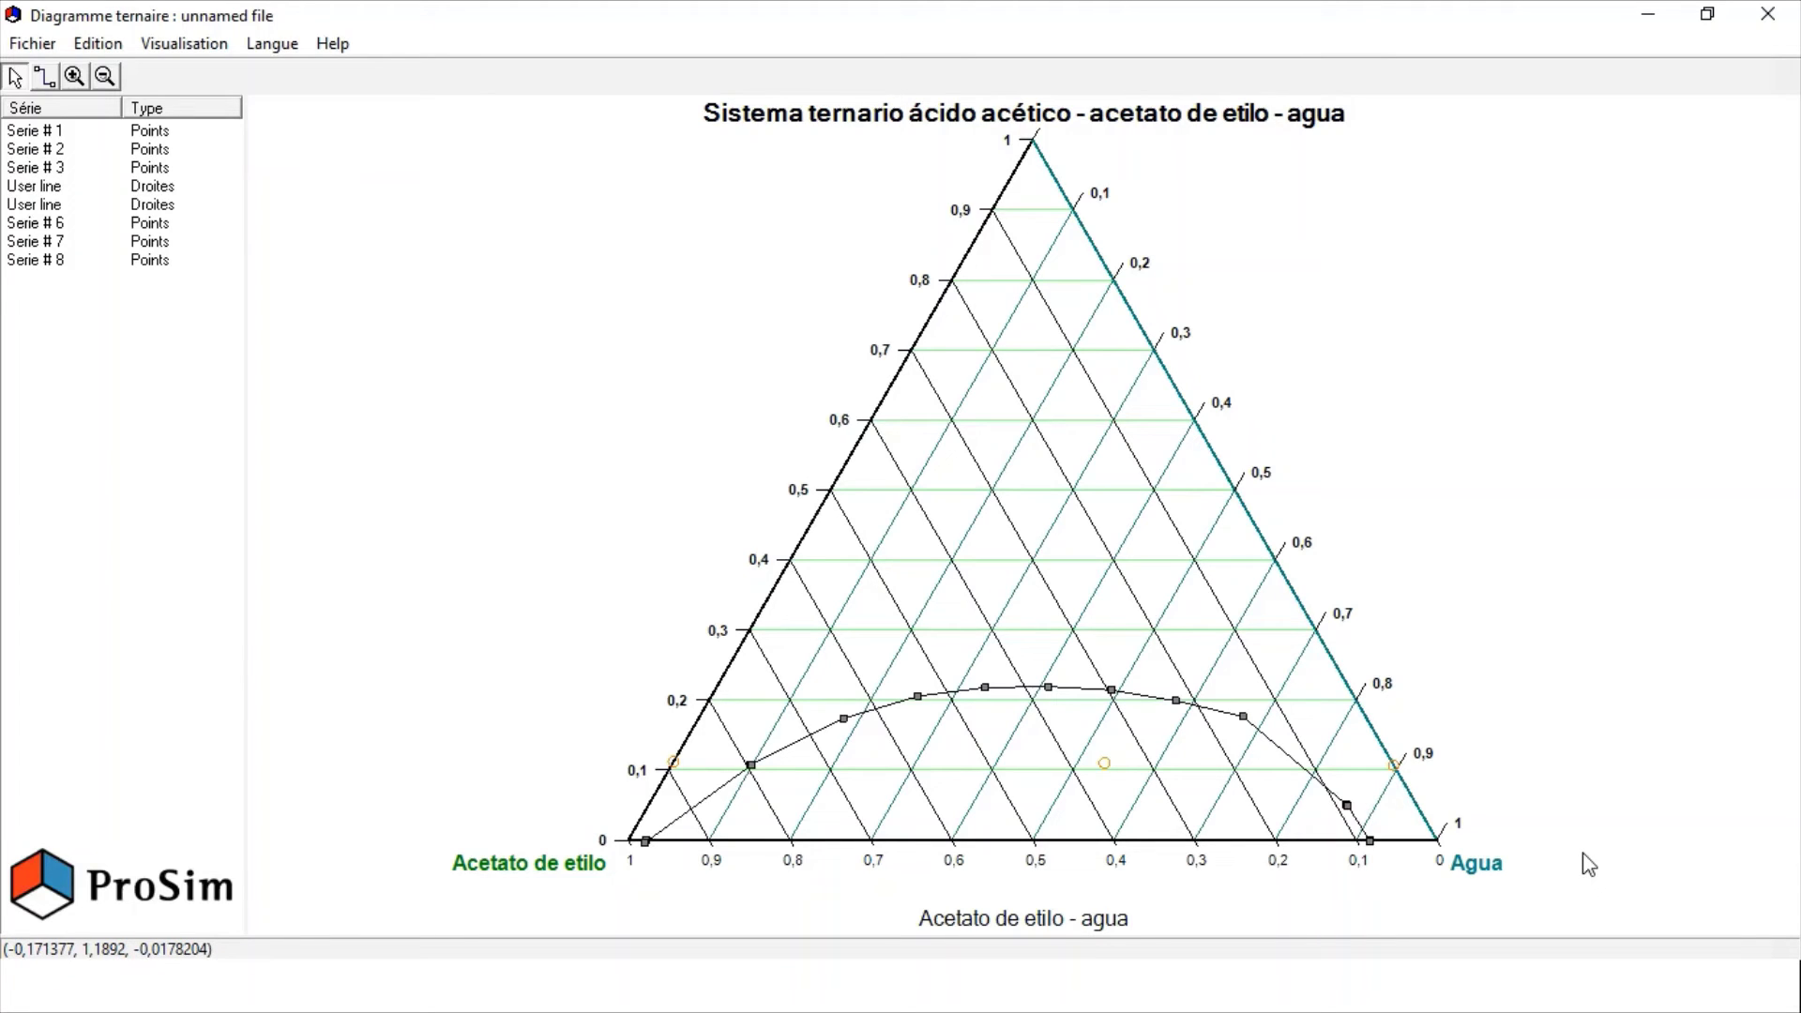
Step: Set the dot size of Serie # 6, the Embudo mixture point, to 10 pixels in the graph's visual properties
scroll(1344, 654, "up", 5)
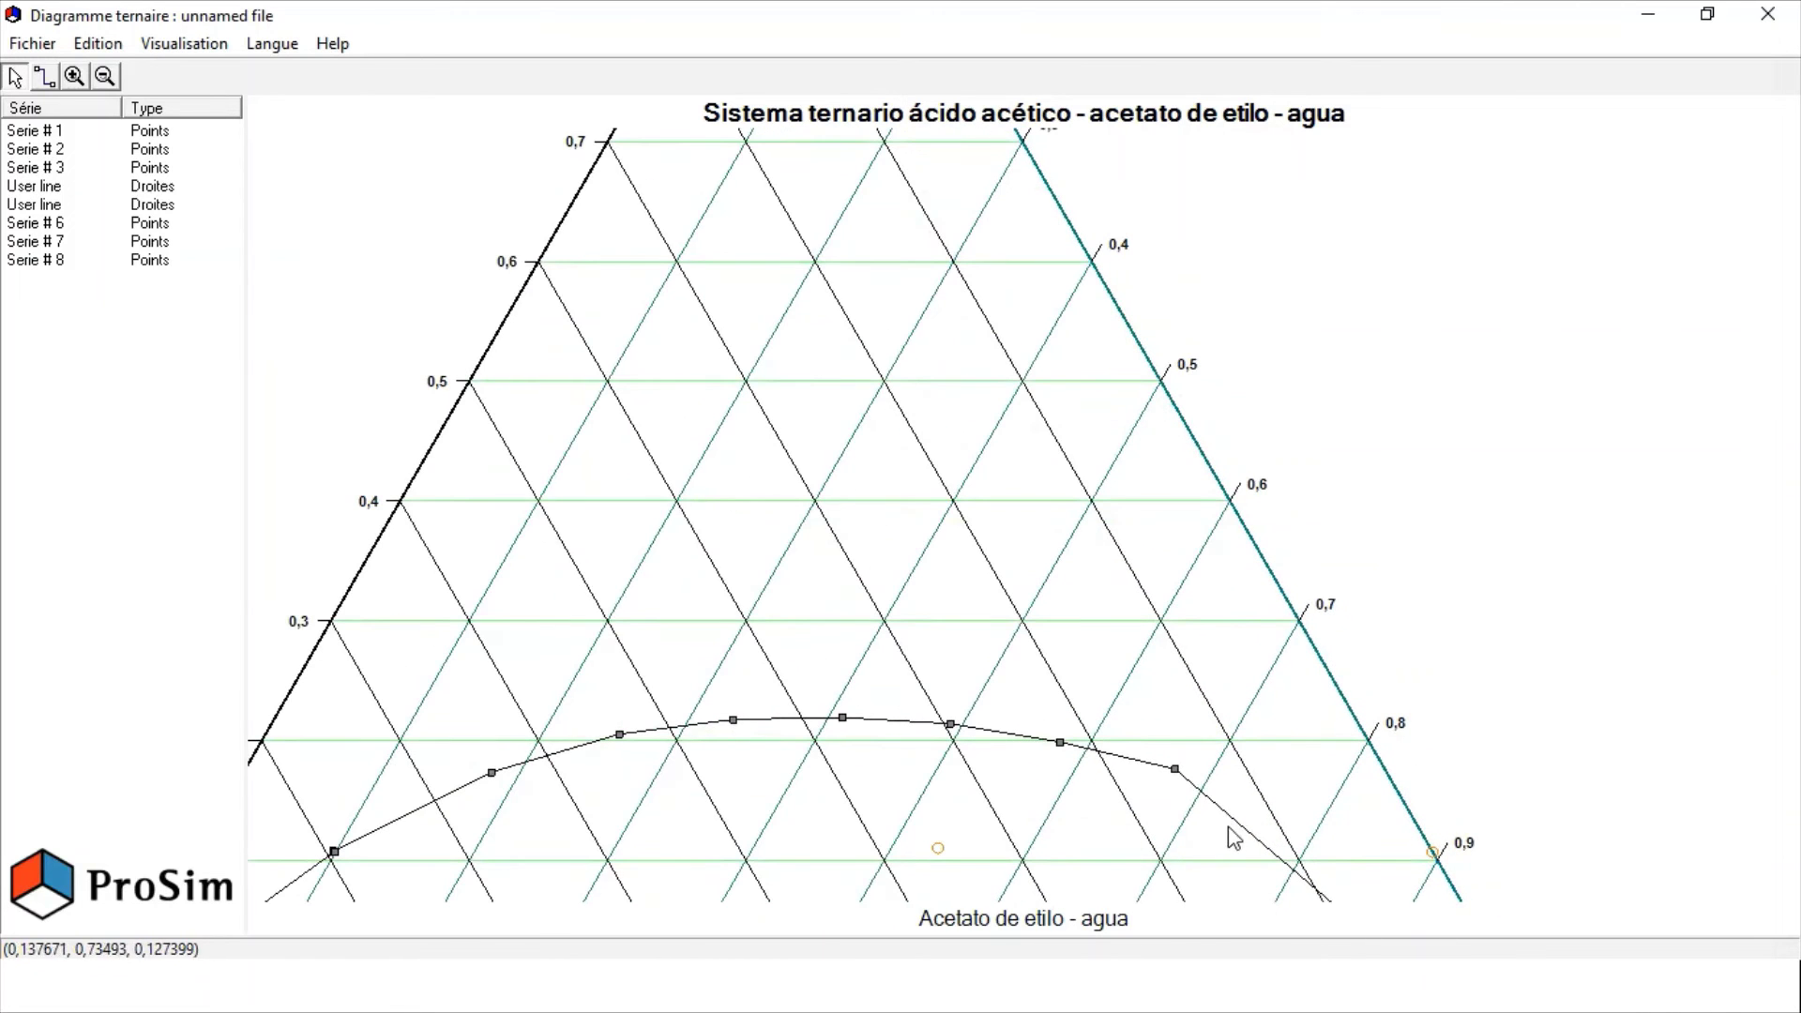
left_click_drag(1238, 825, 1219, 633)
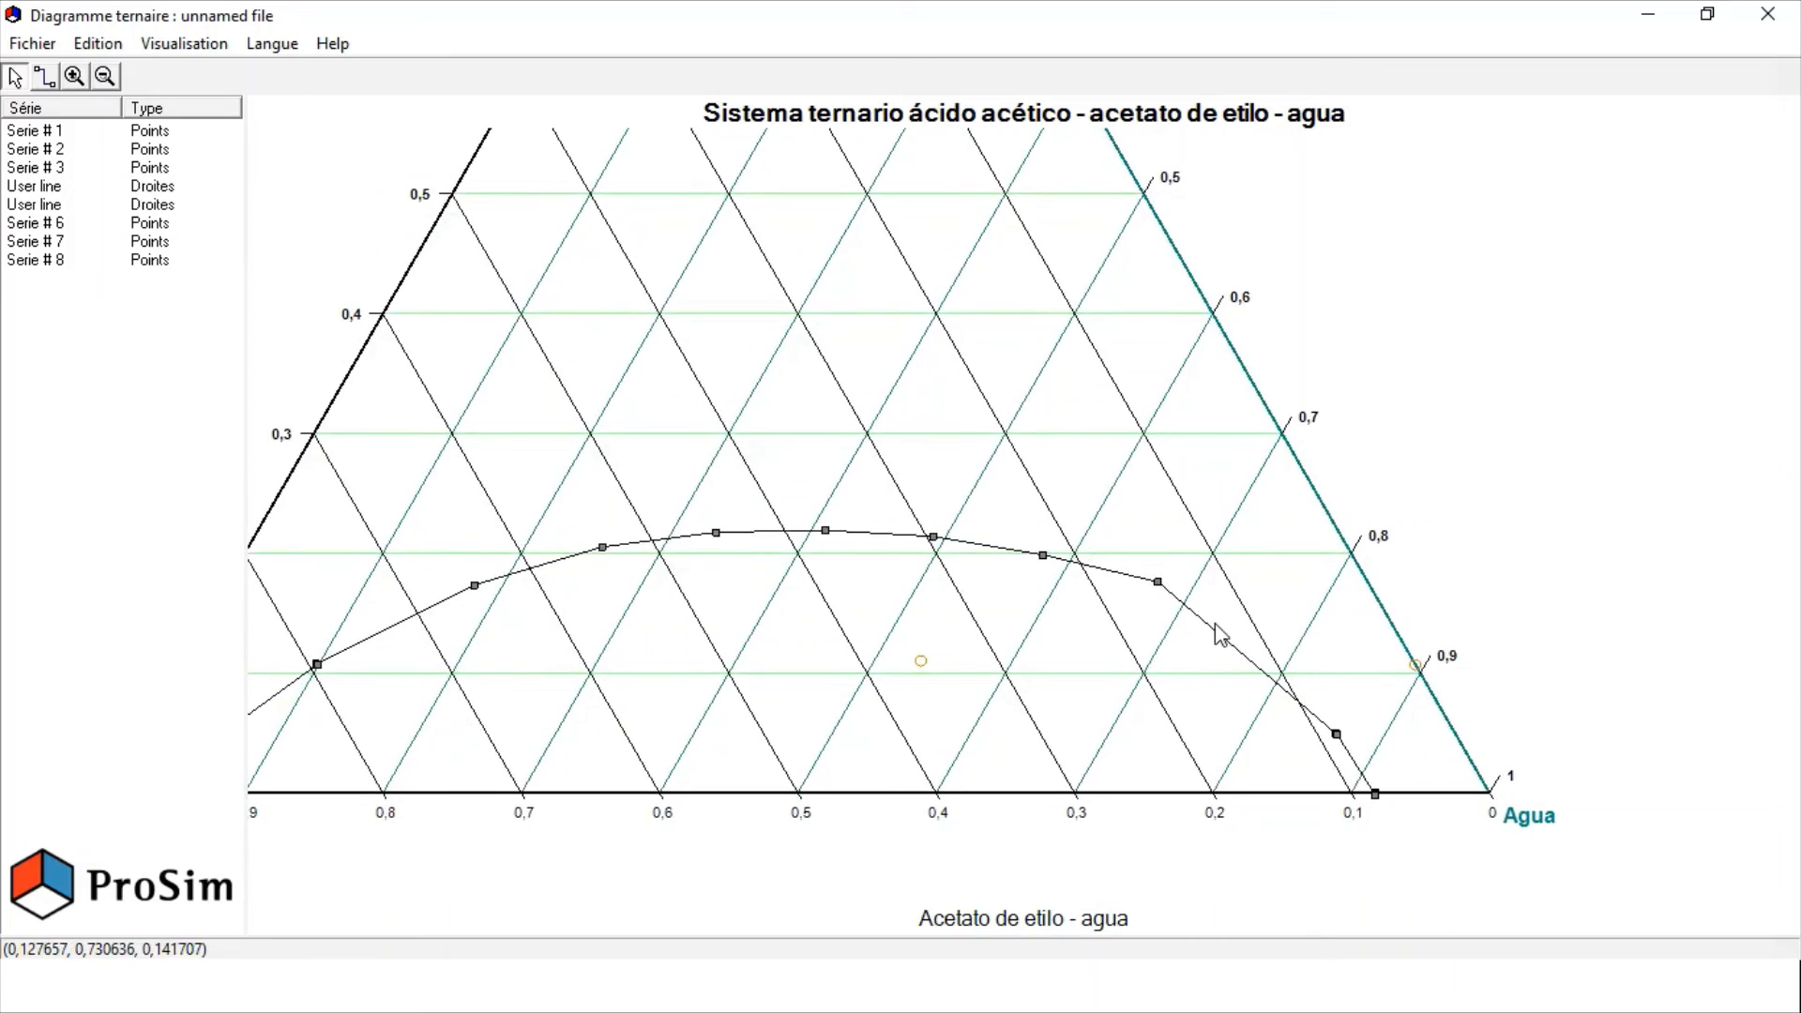
scroll(1220, 633, "up", 2)
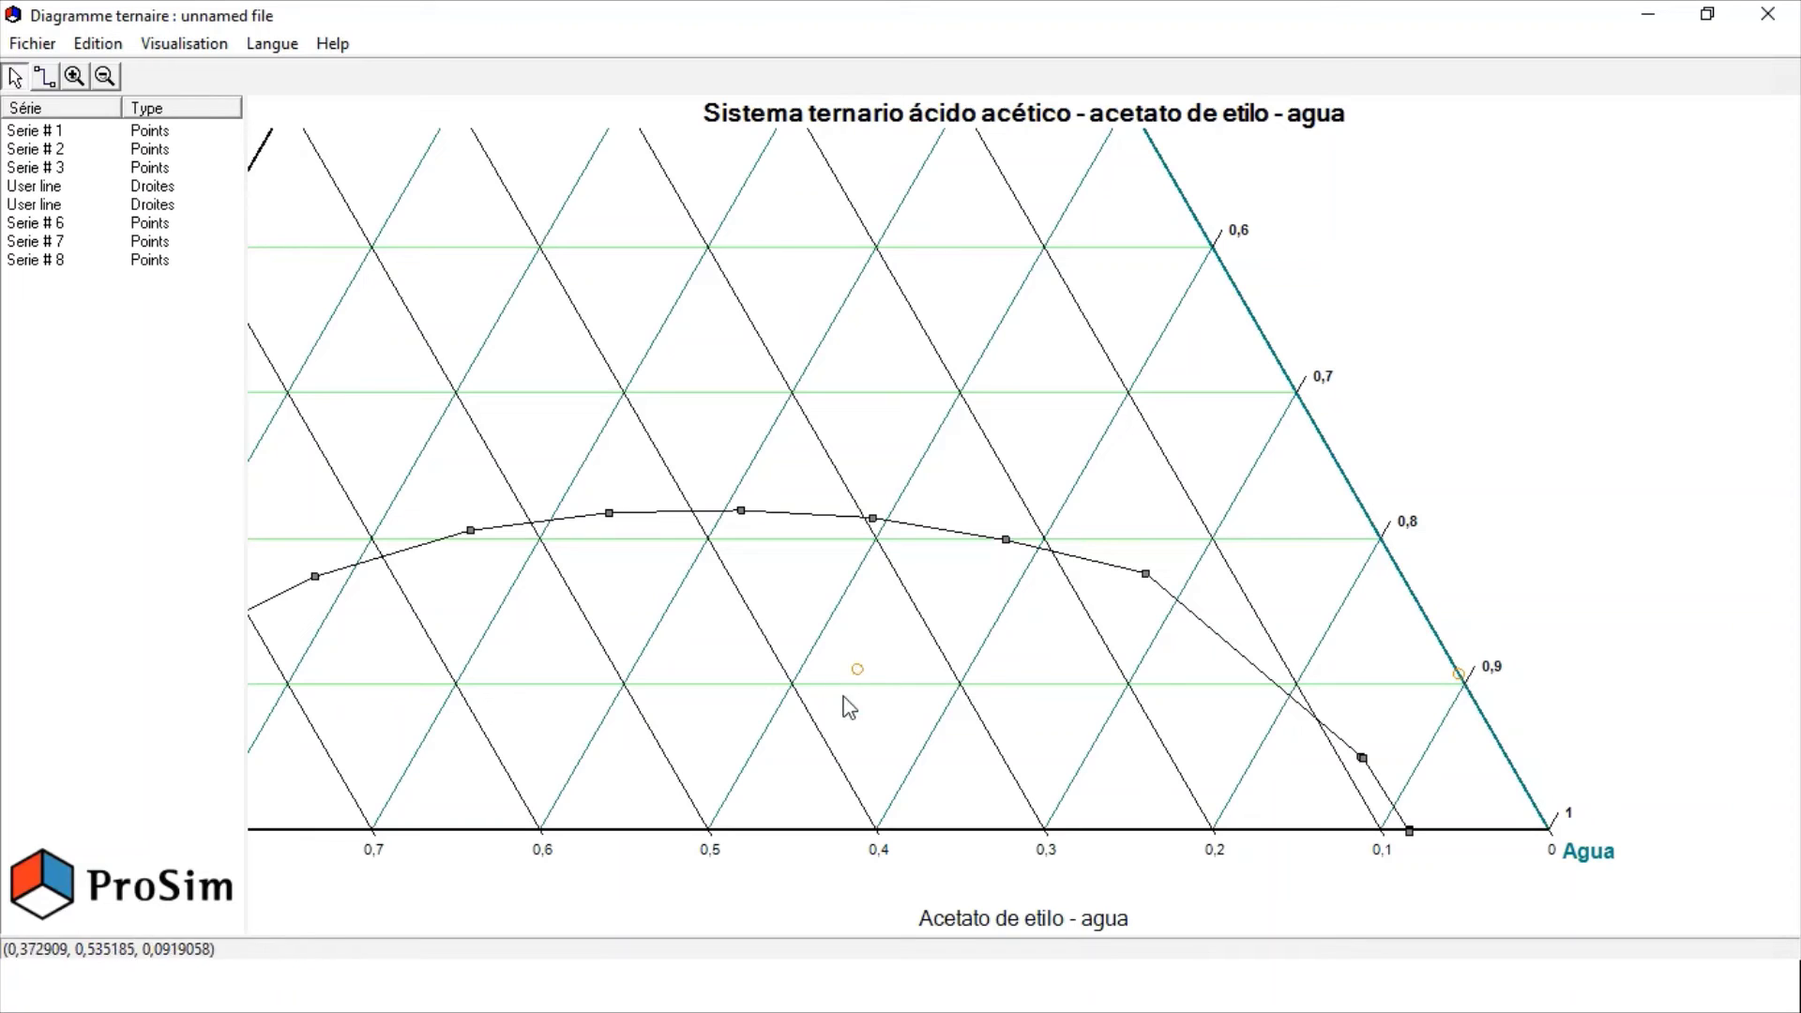
mouse_move(859, 670)
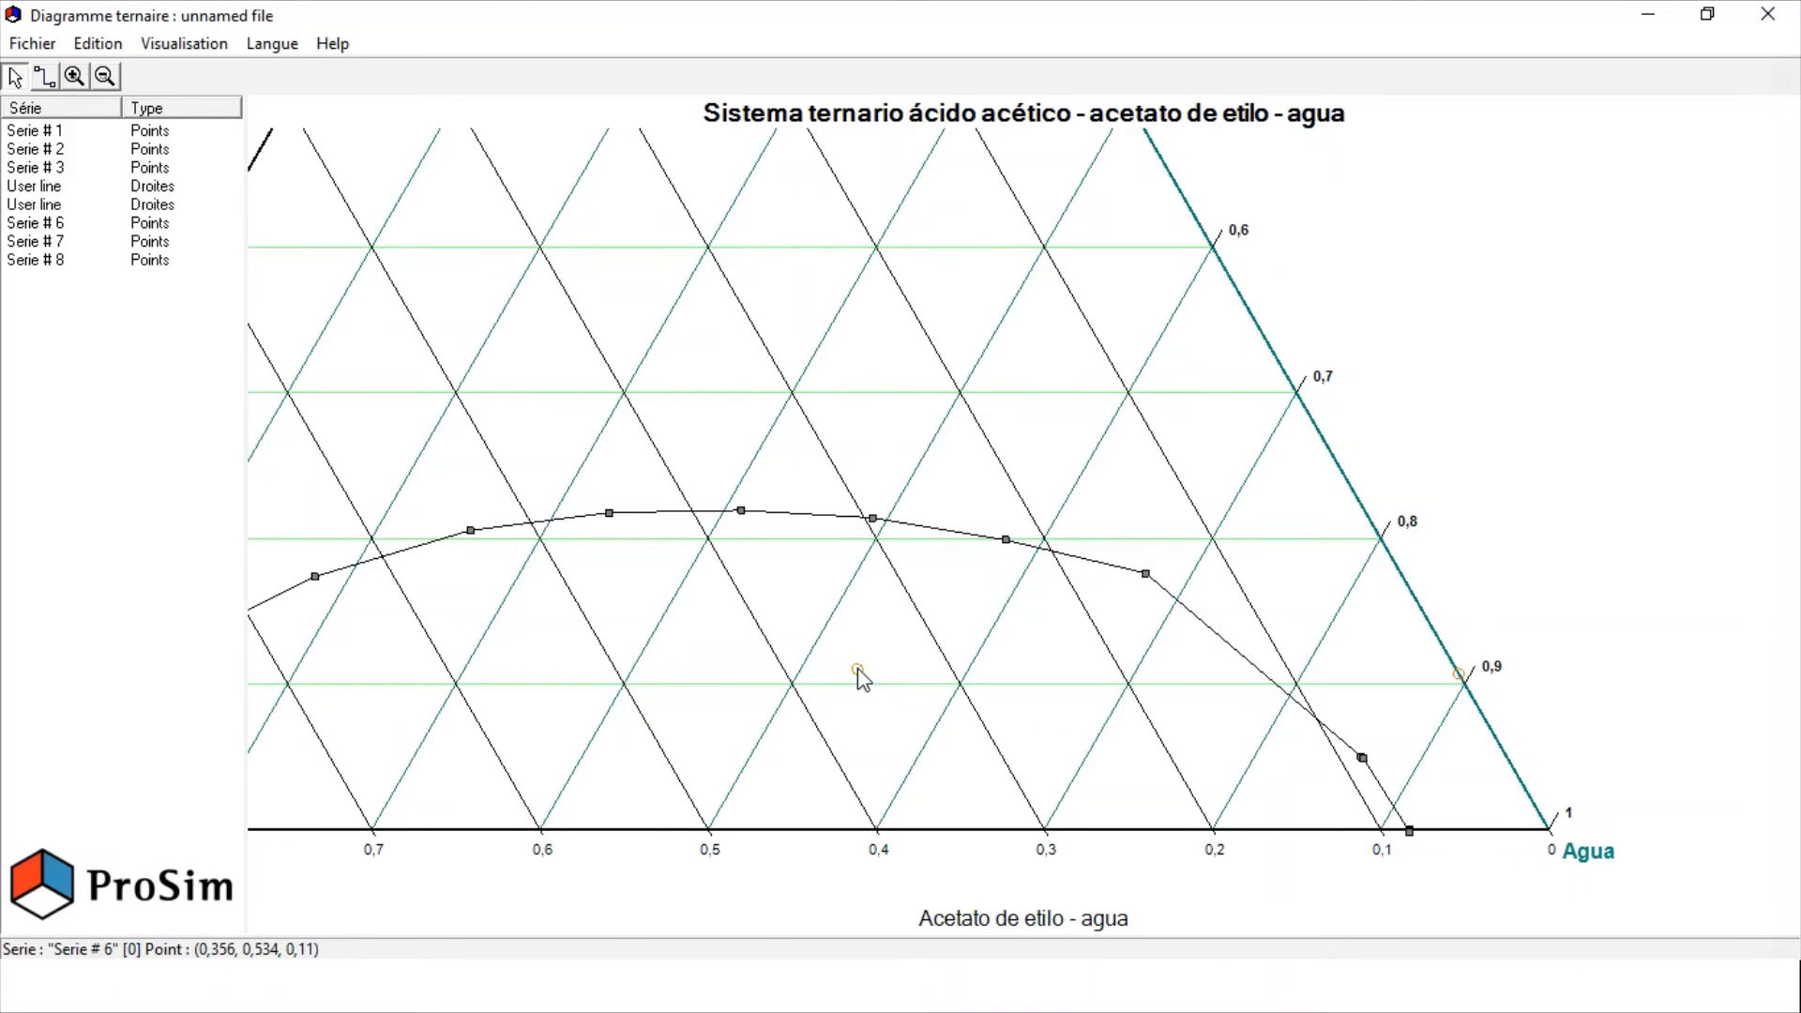
right_click(860, 671)
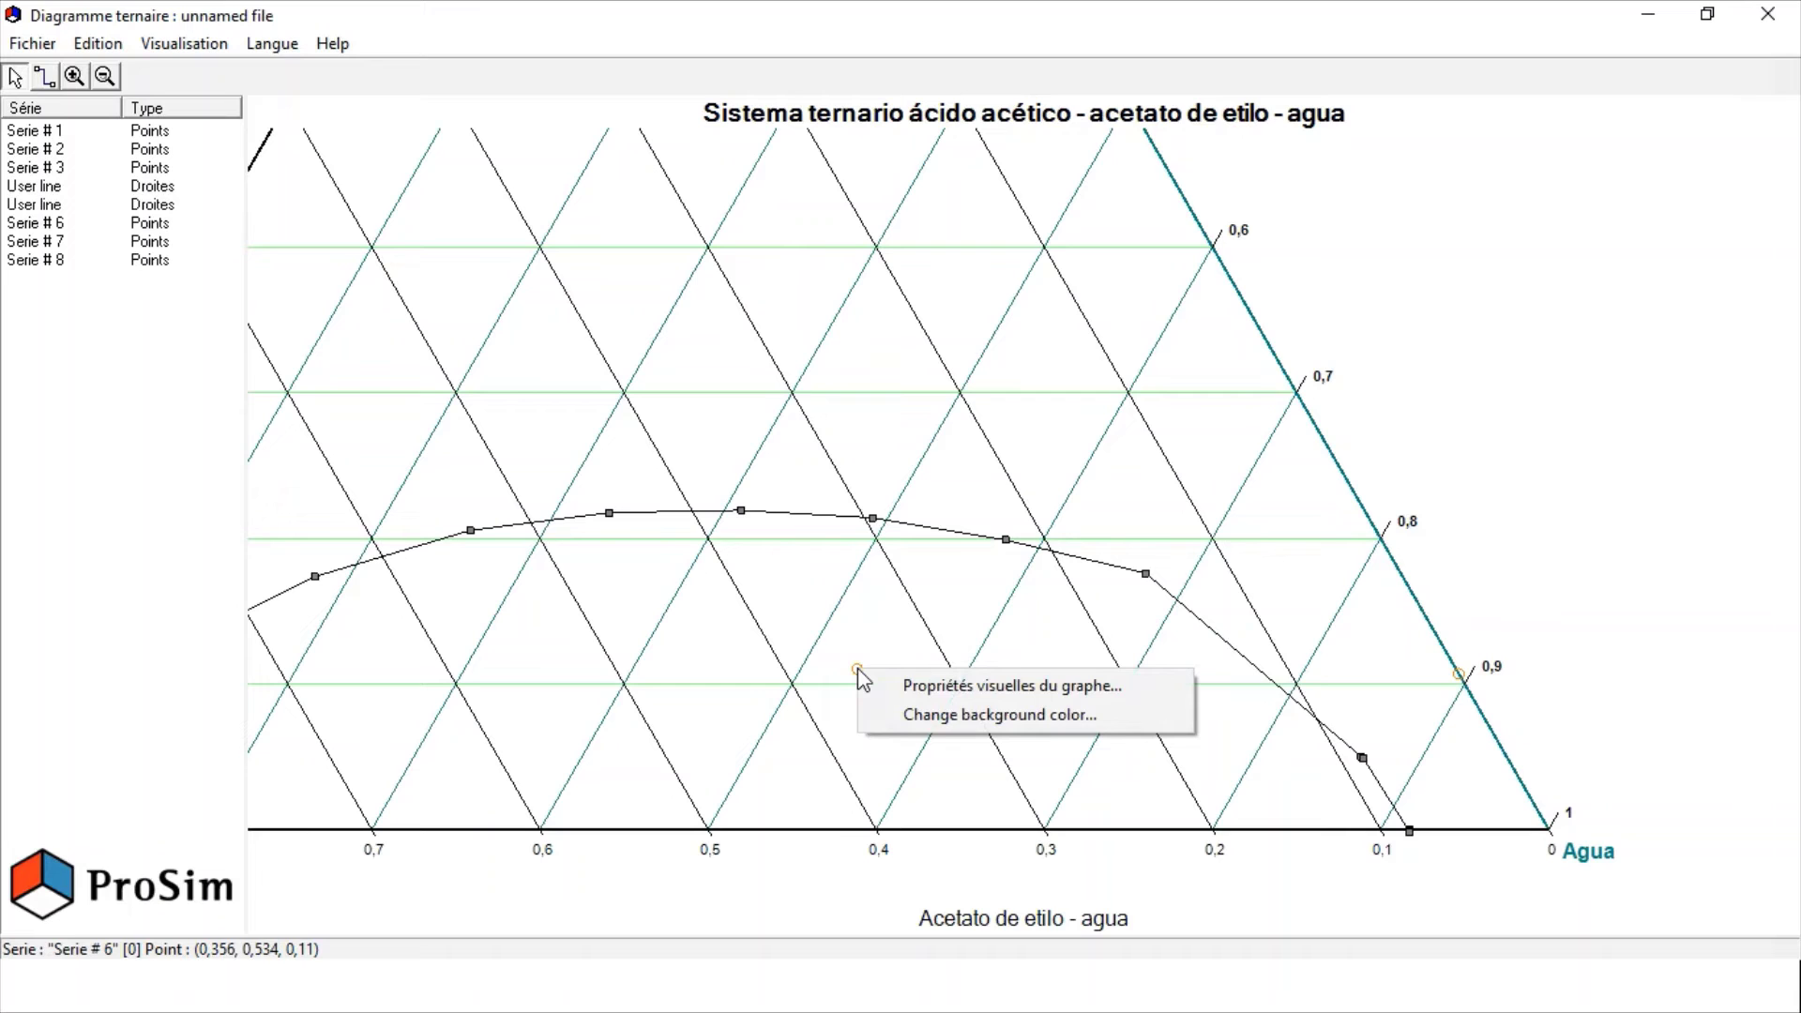
left_click(935, 686)
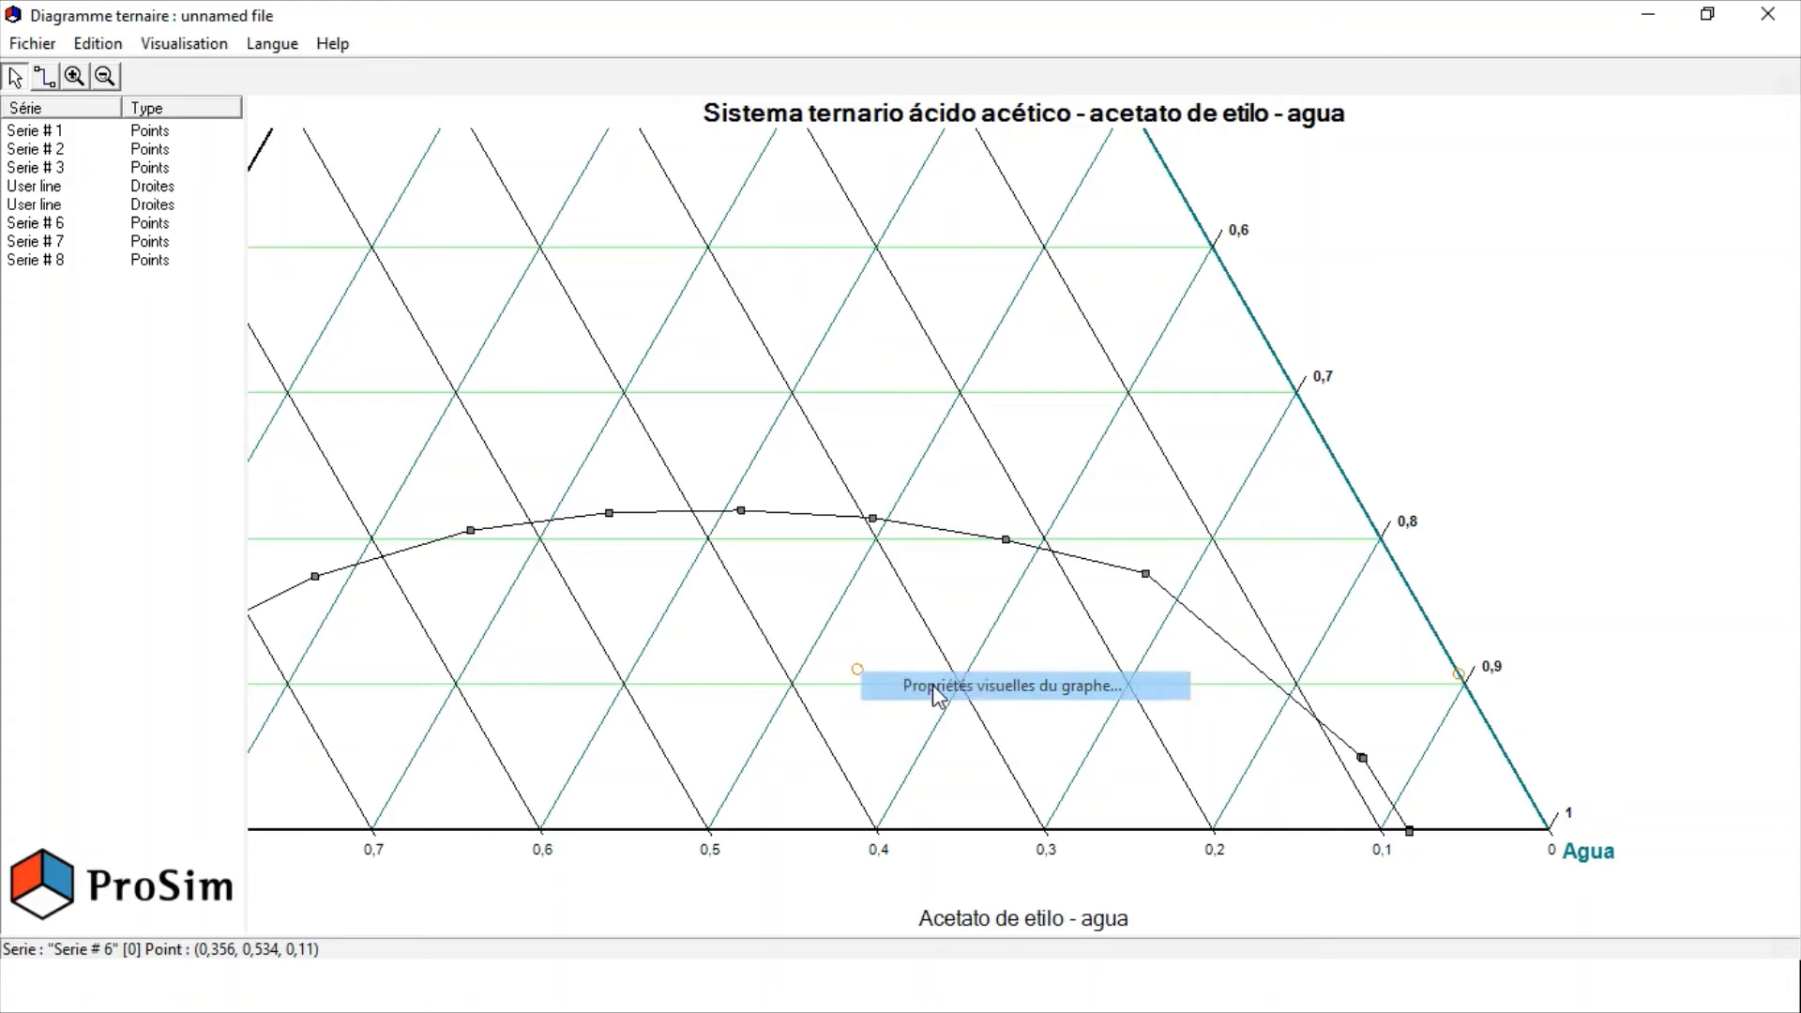
left_click(567, 500)
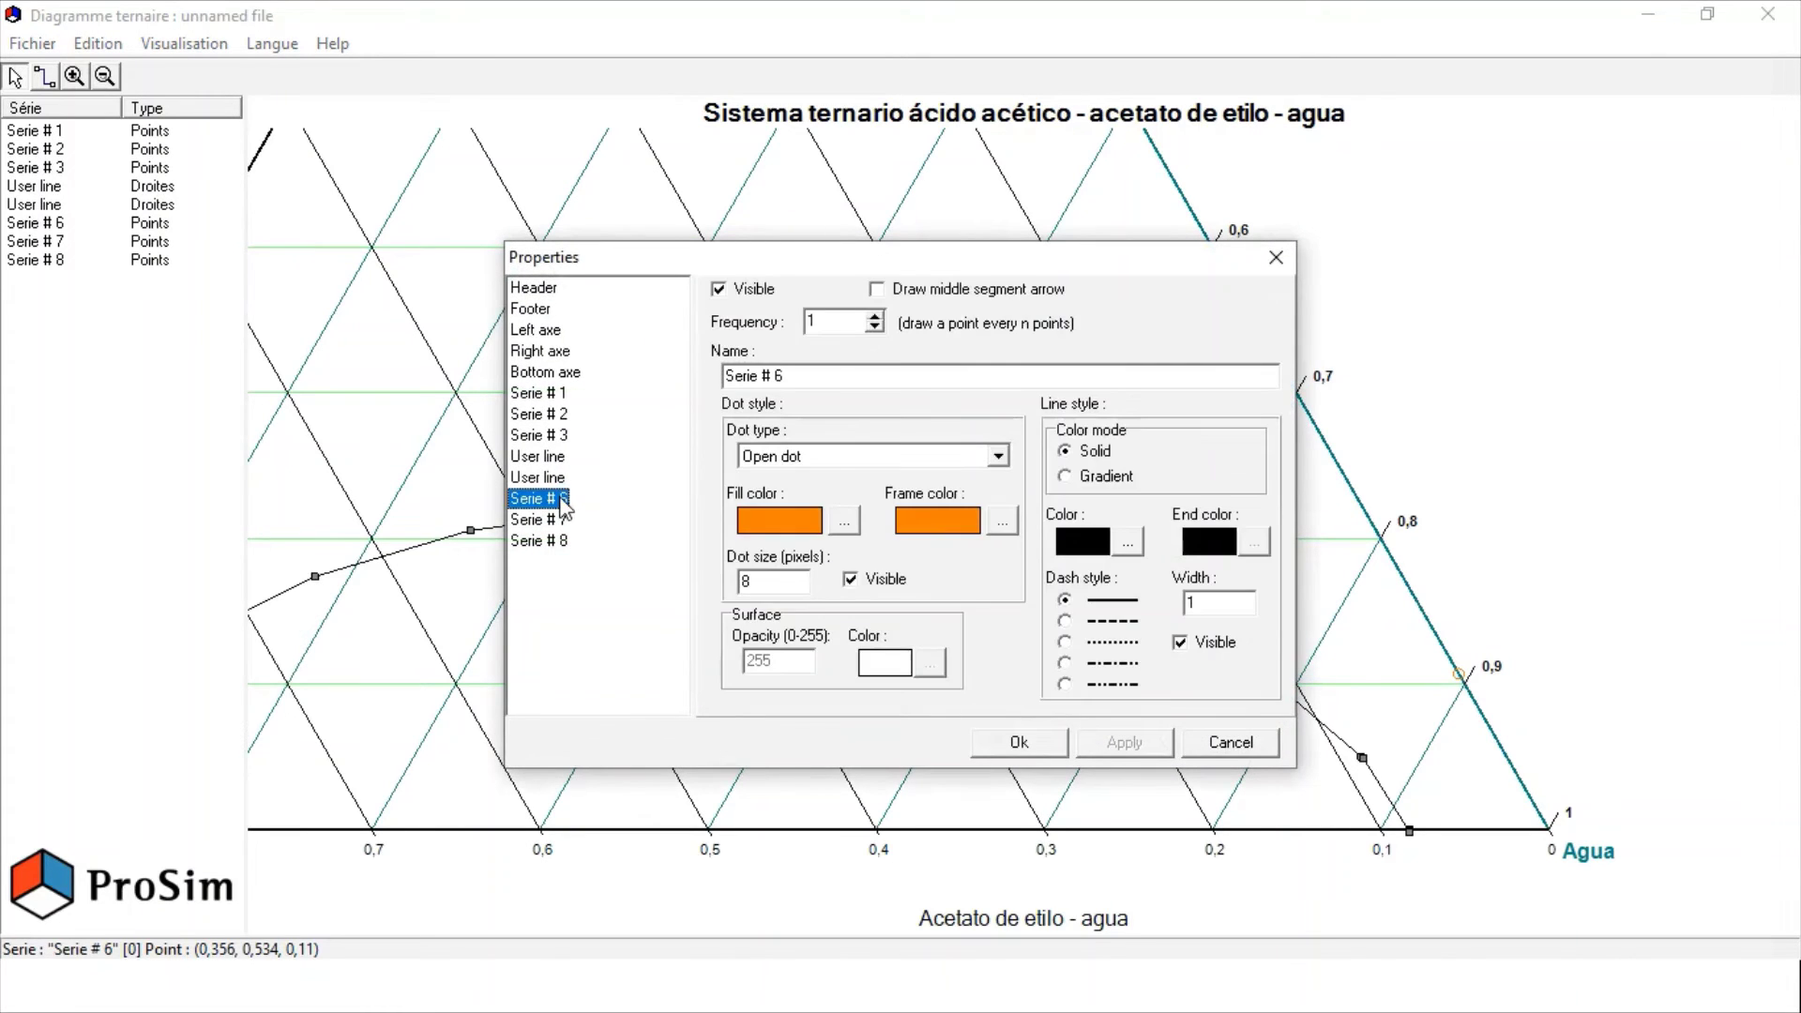
double_click(750, 581)
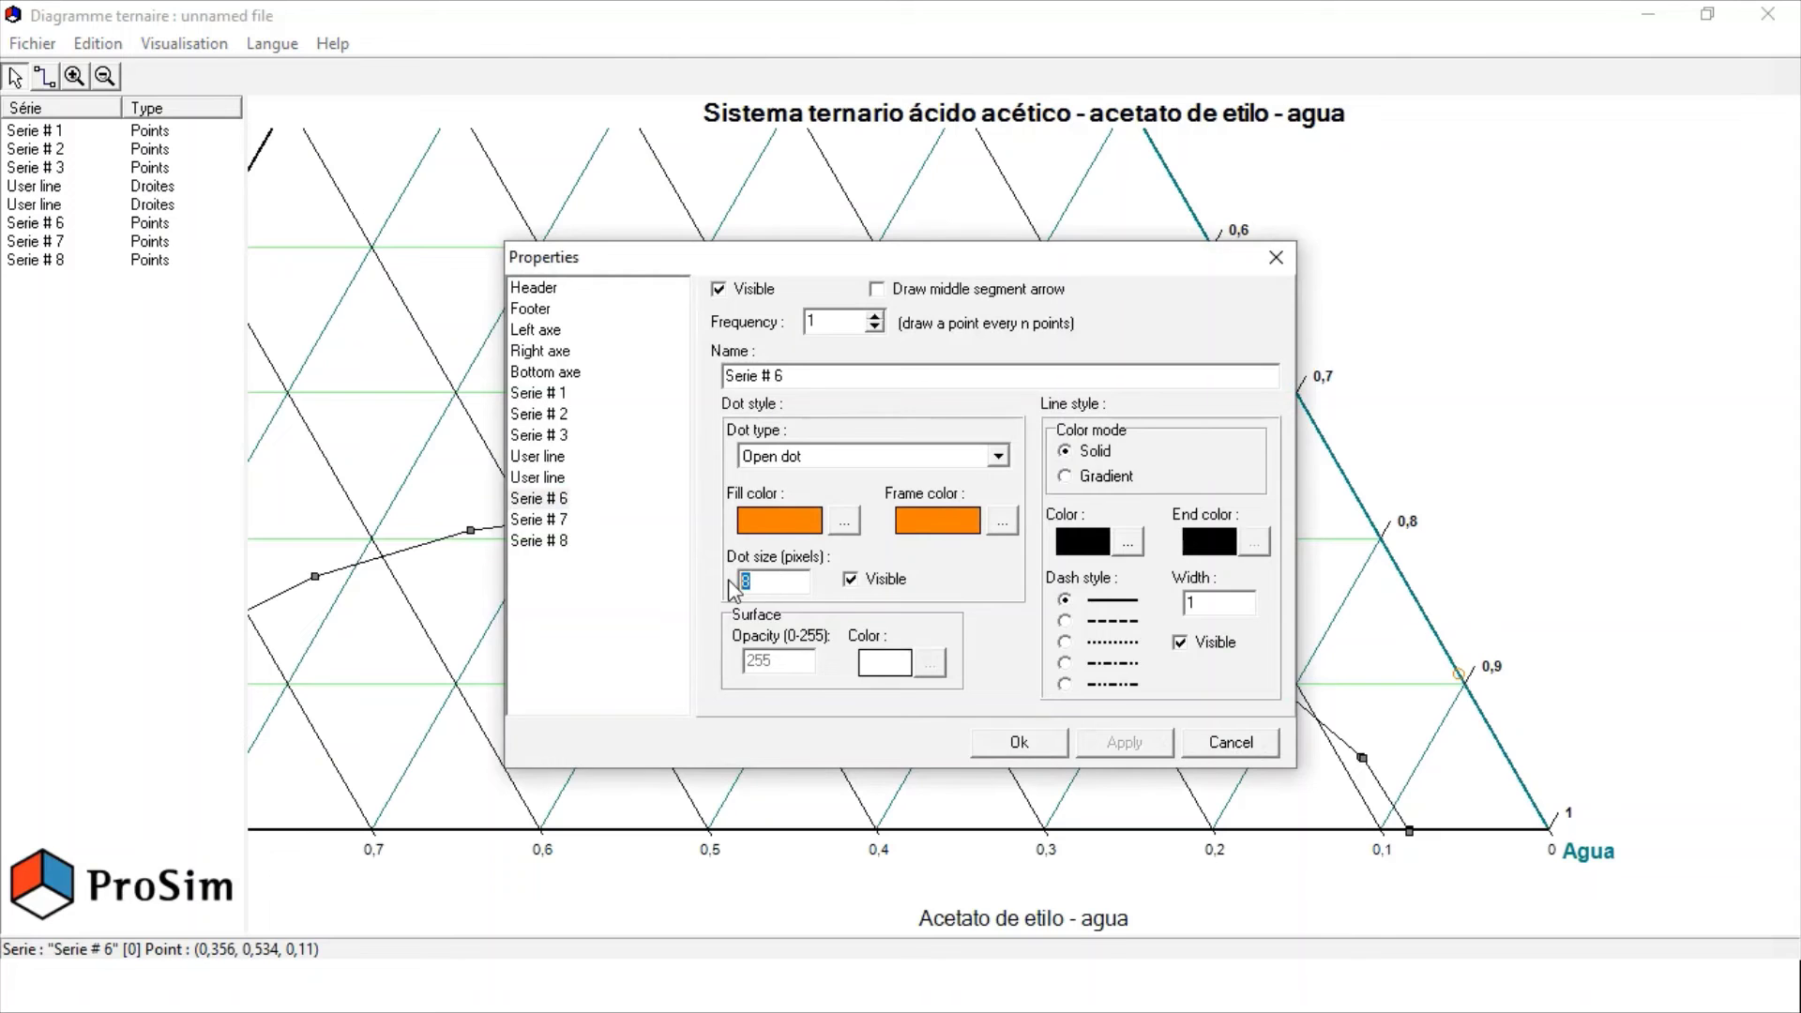
type("10")
left_click(1131, 746)
Step: Set the dot size of the edge point Serie # 7 to 10 pixels and apply it
left_click_drag(1094, 266, 1192, 97)
left_click(657, 350)
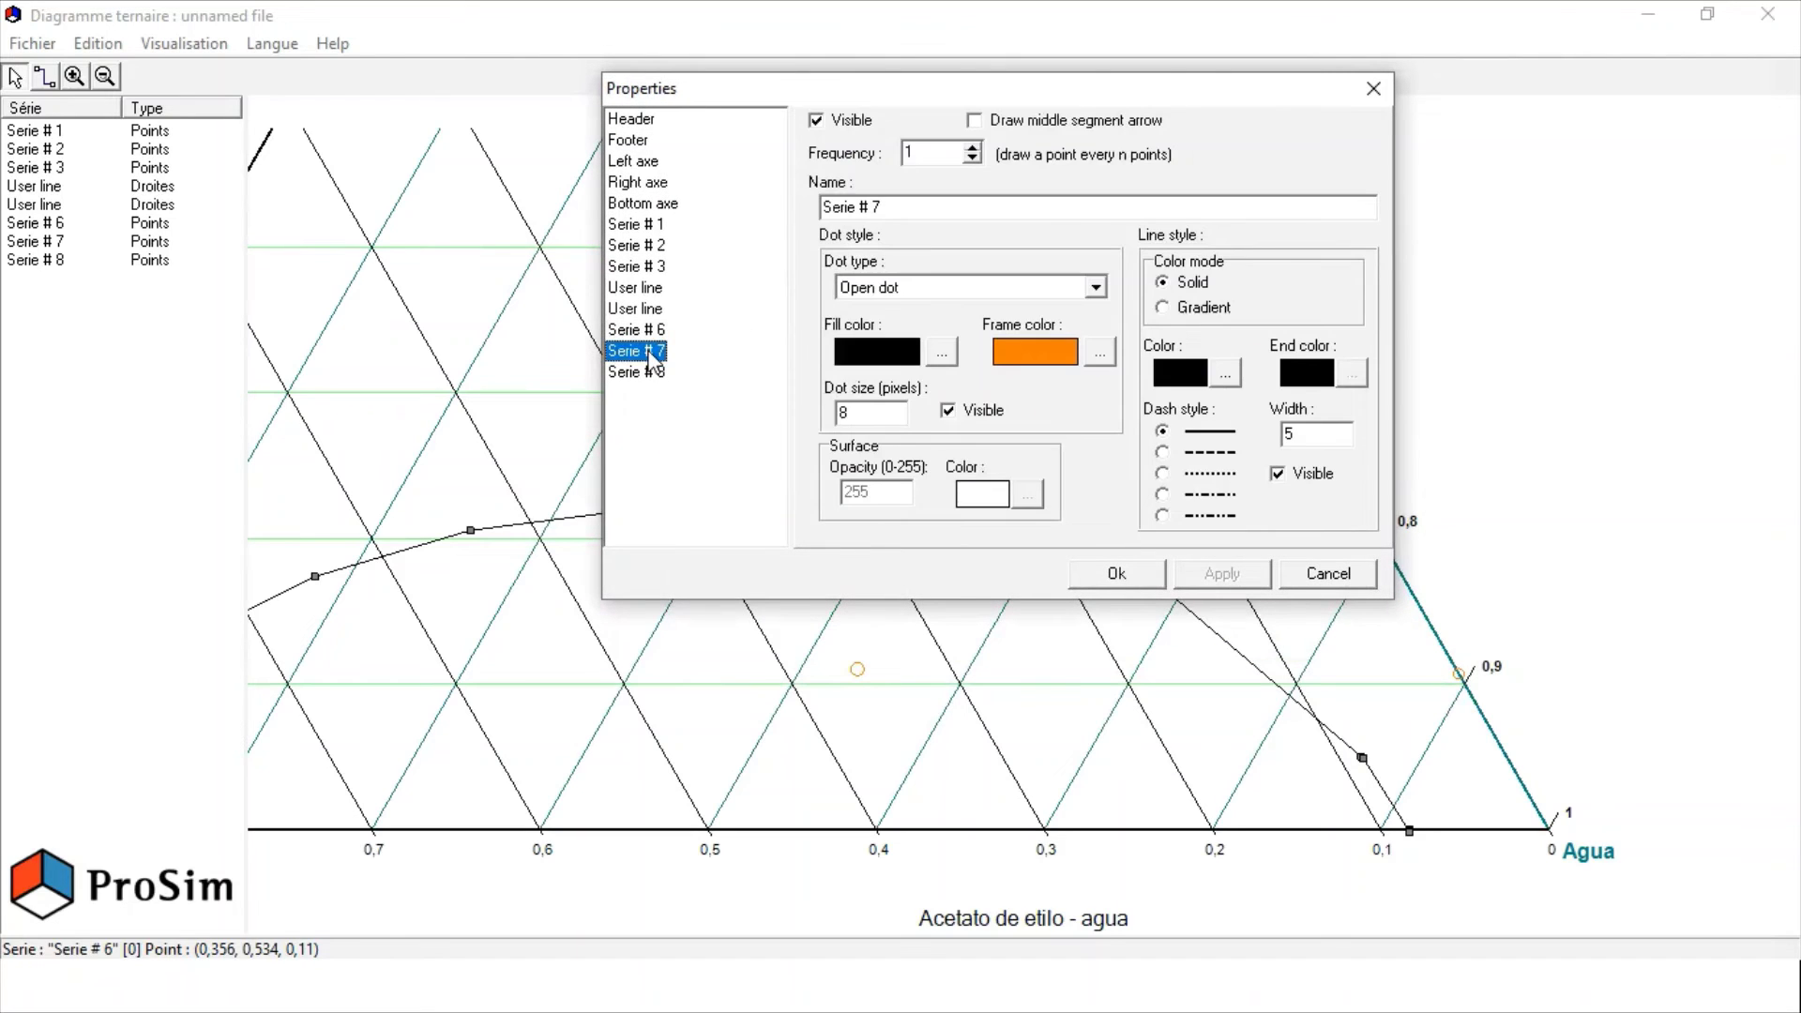
double_click(834, 414)
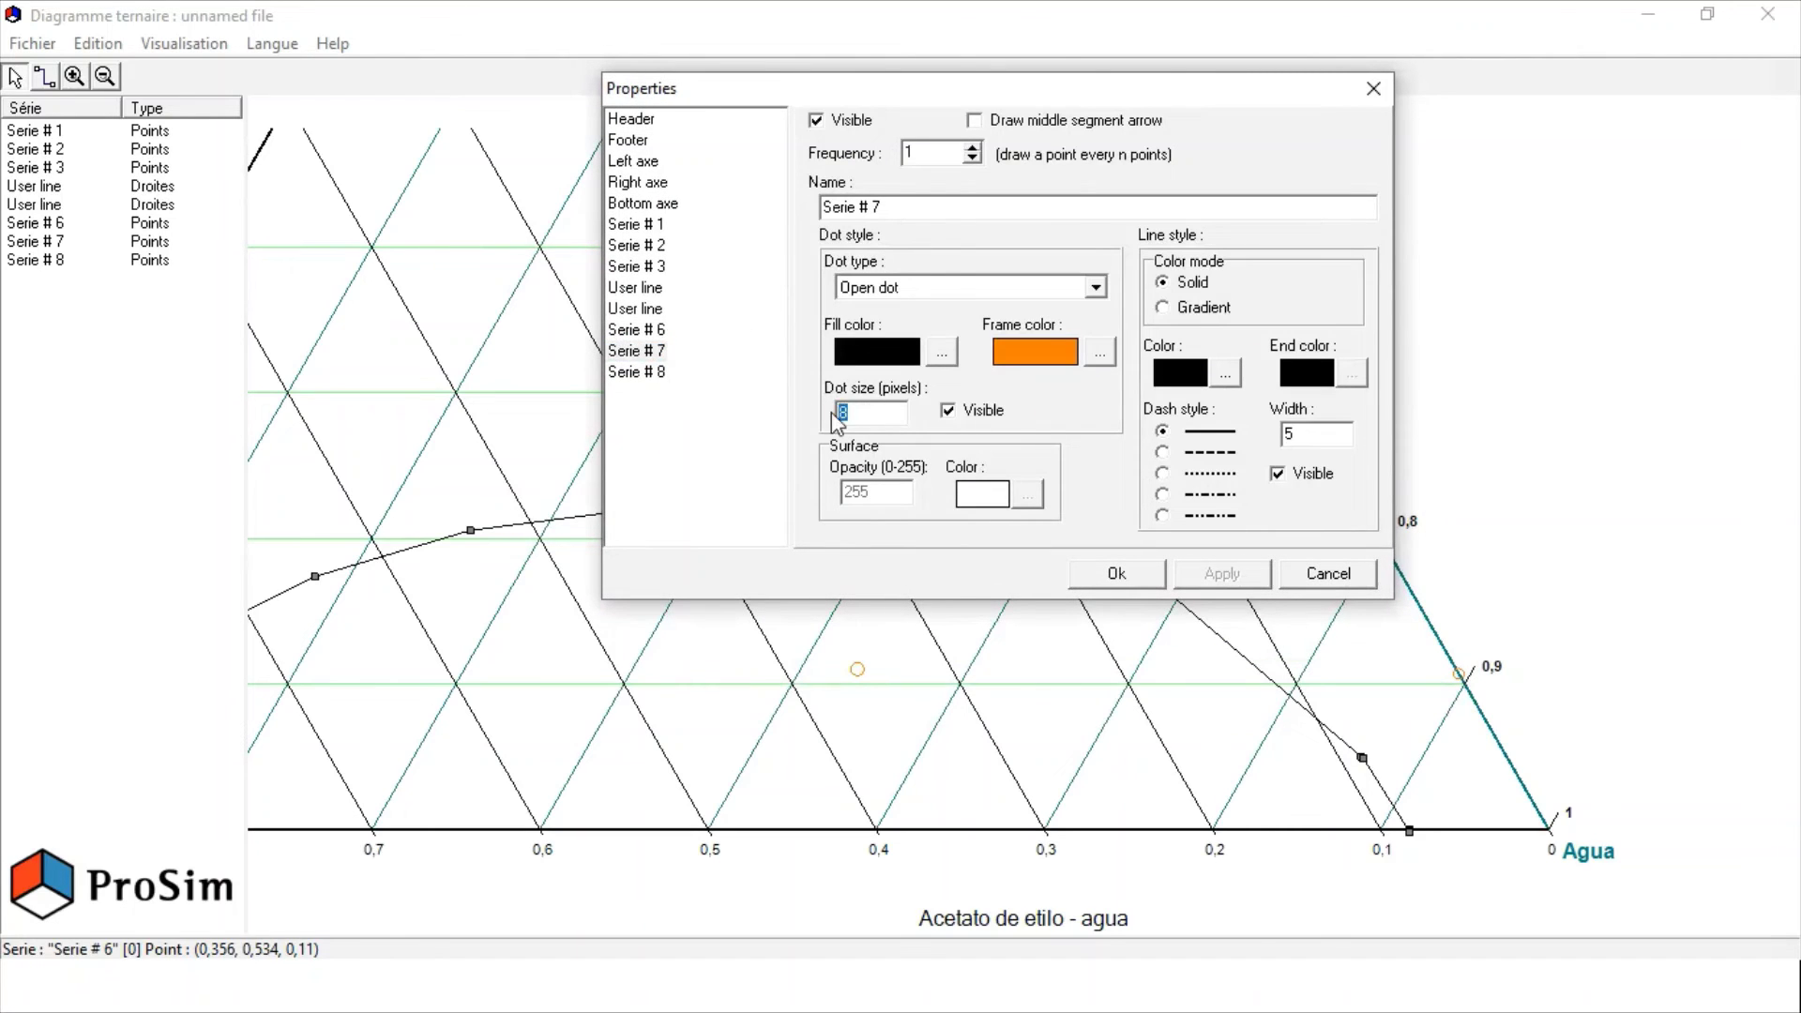
type("10")
left_click(1219, 574)
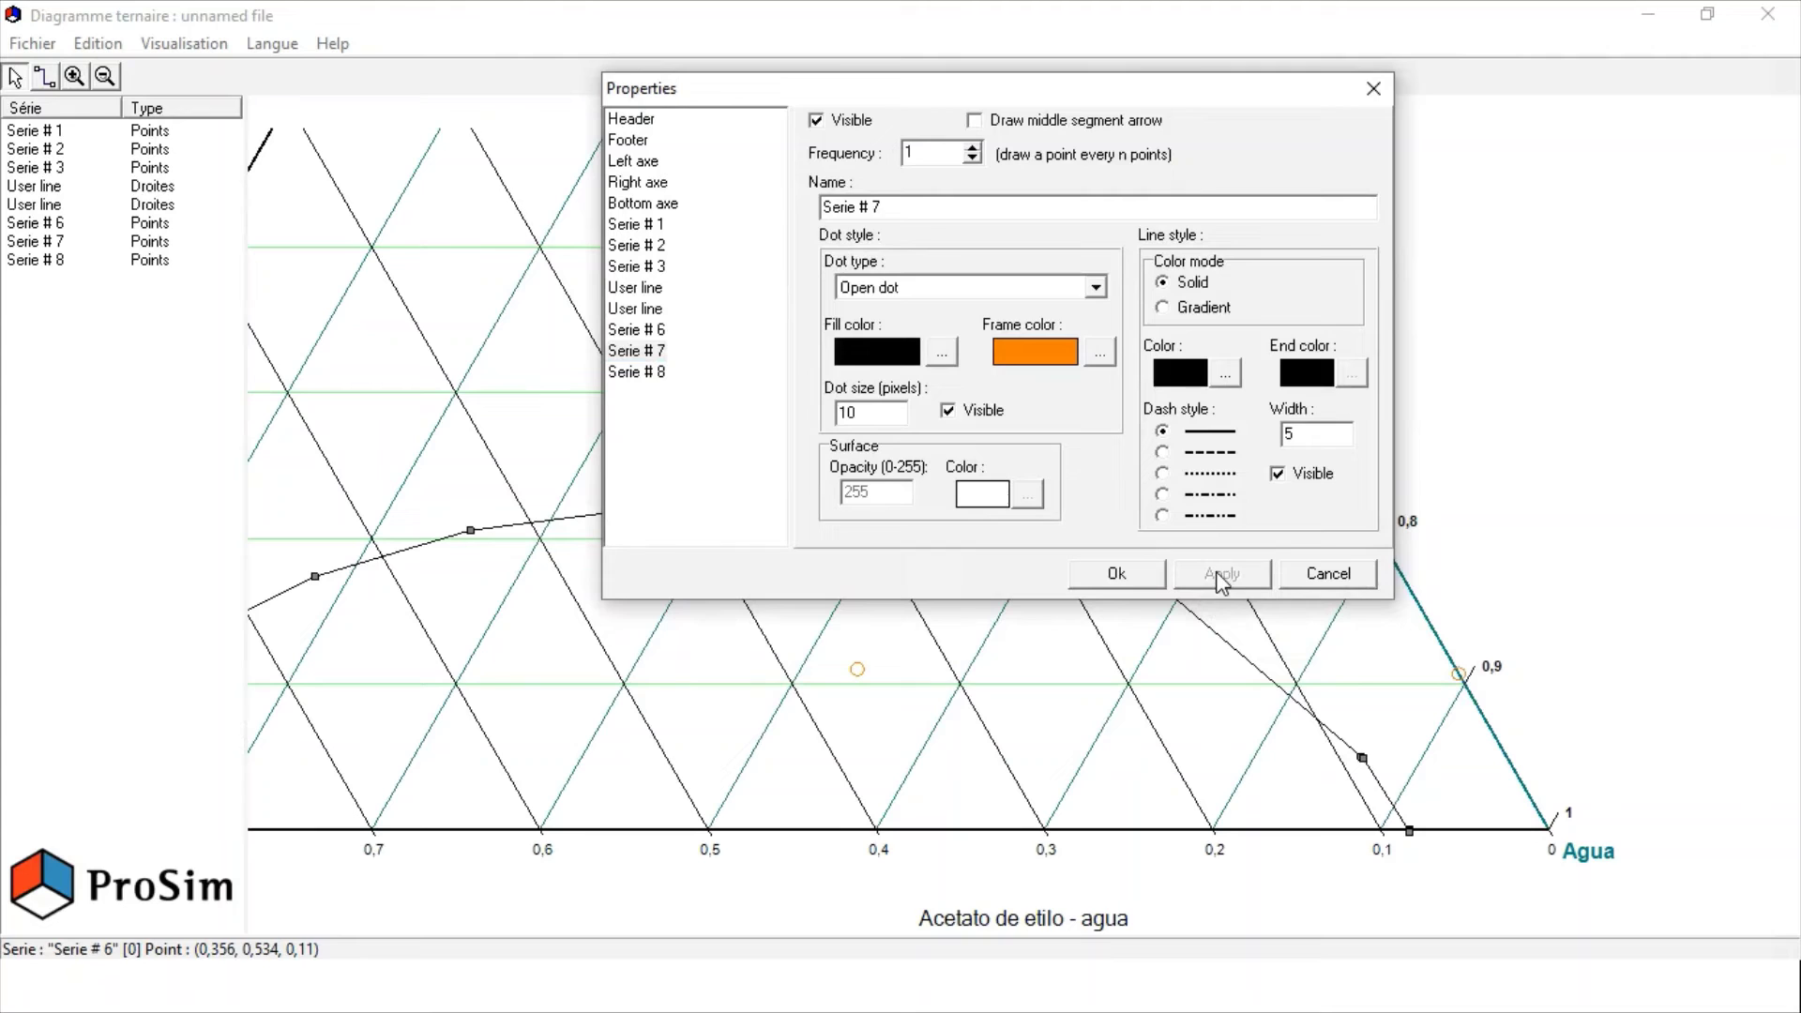
Step: Set the dot size of Serie # 8 to 10 pixels and accept the graph properties
left_click(648, 373)
left_click(847, 413)
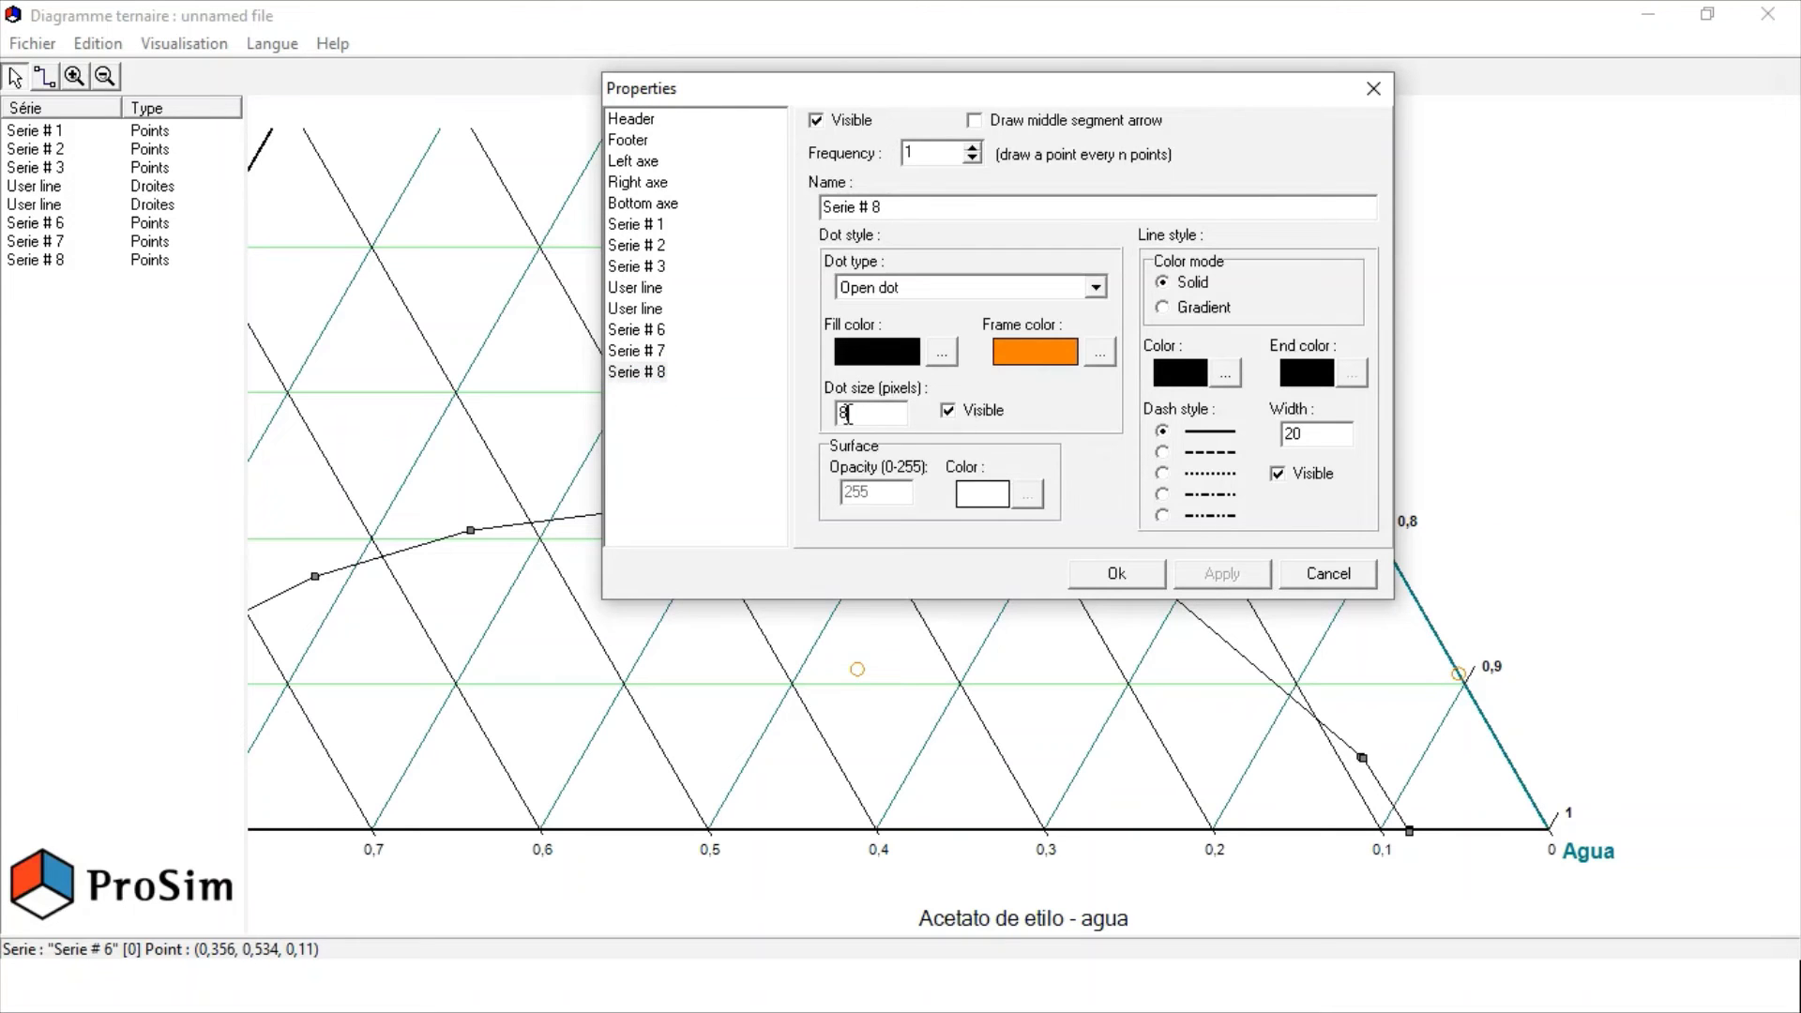
double_click(847, 412)
type("10")
left_click(1207, 576)
left_click(1111, 580)
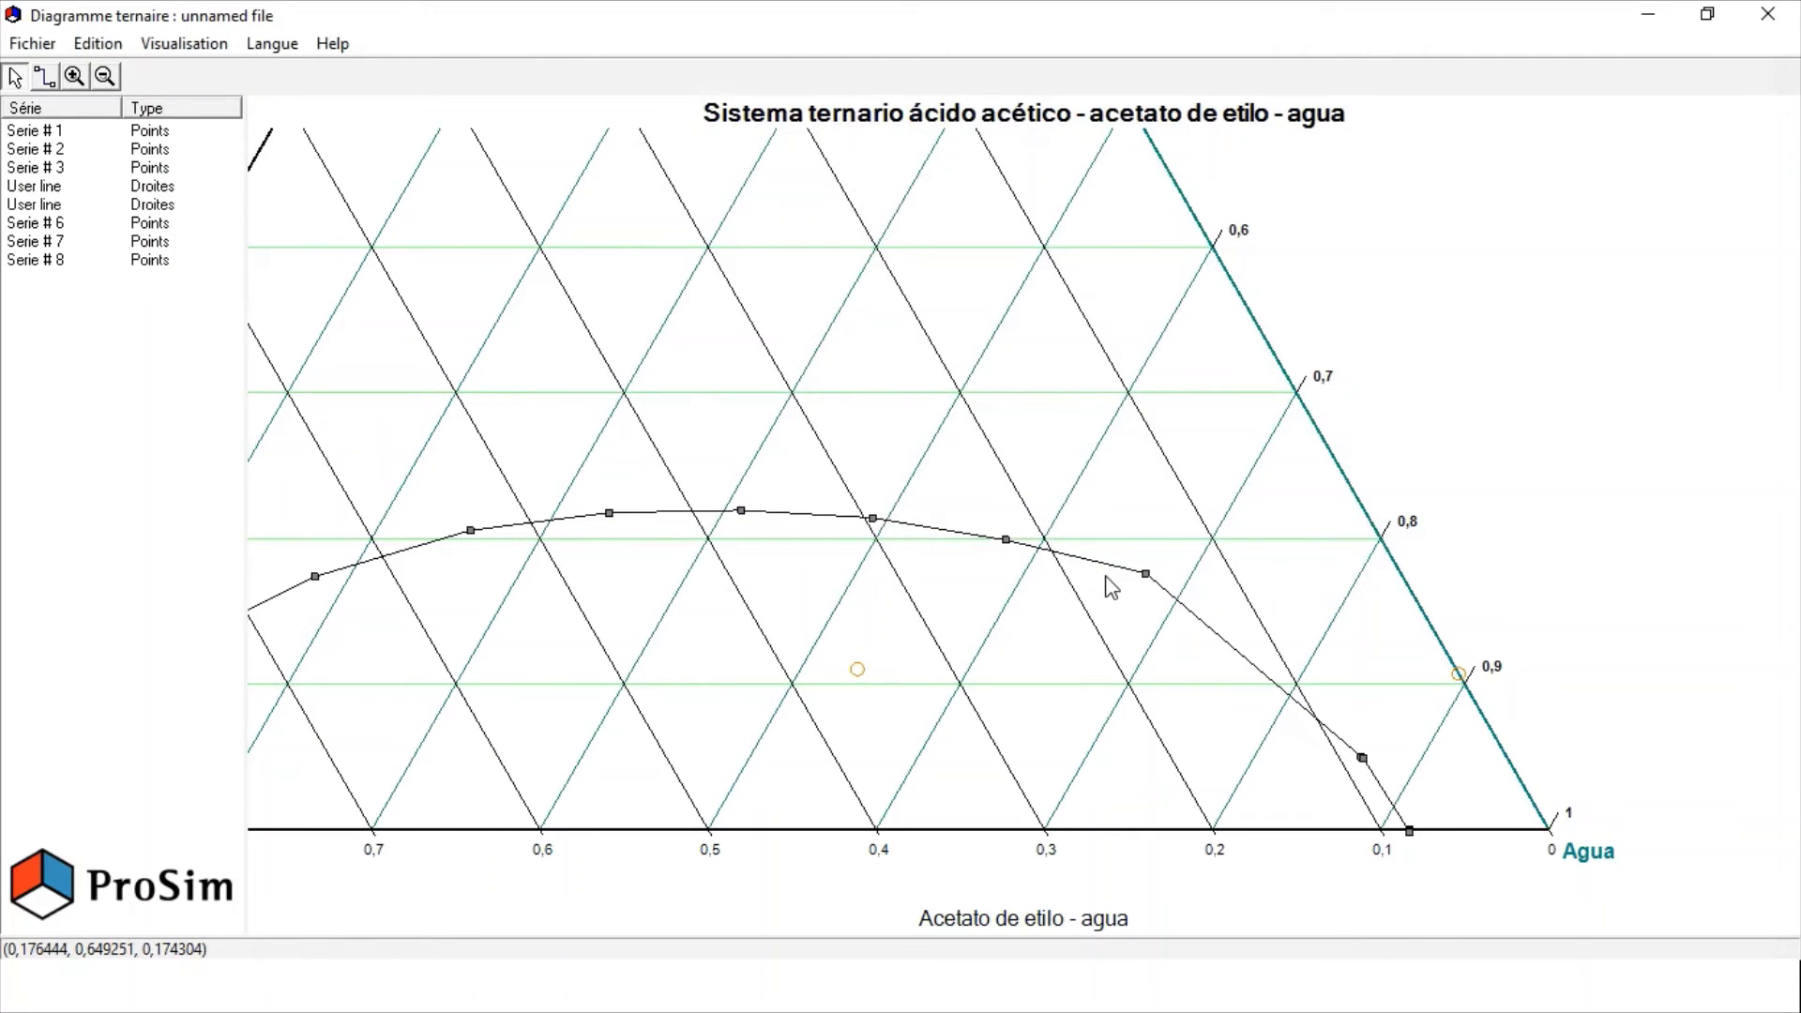
Step: Draw a user line from the Embudo mixture point to the Serie # 7 point on the right axis
left_click(43, 79)
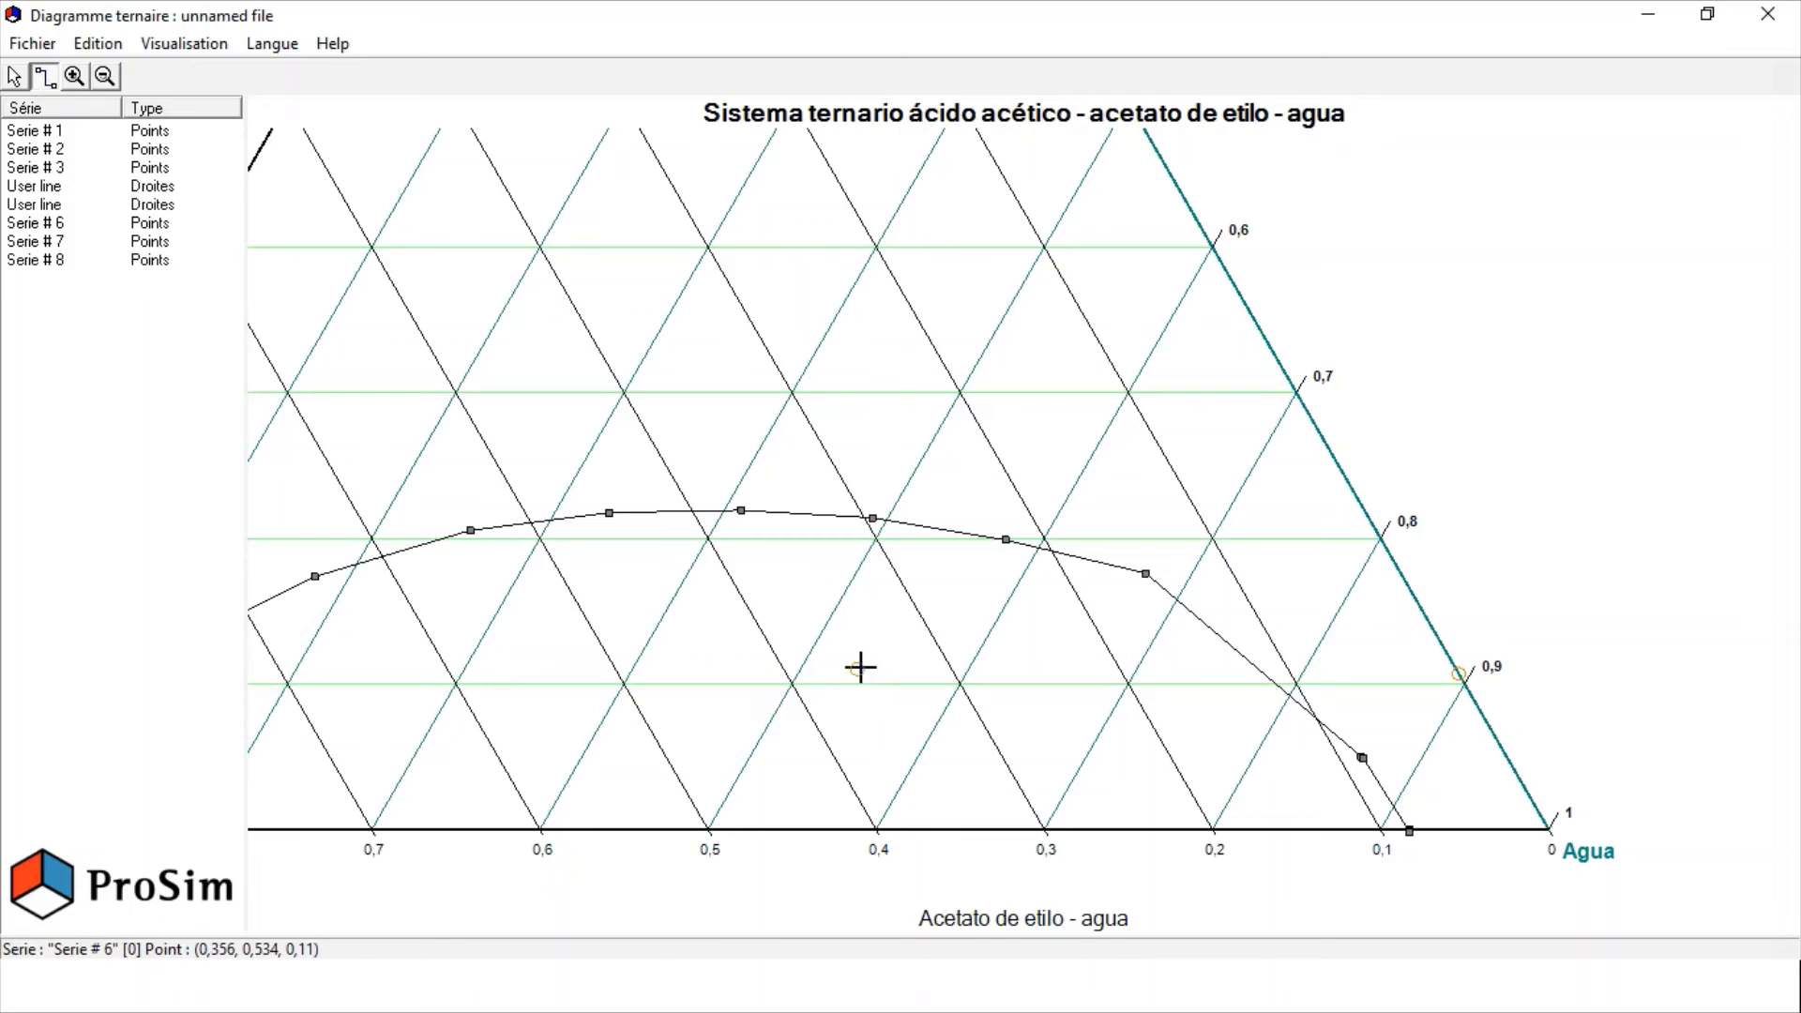
mouse_move(857, 668)
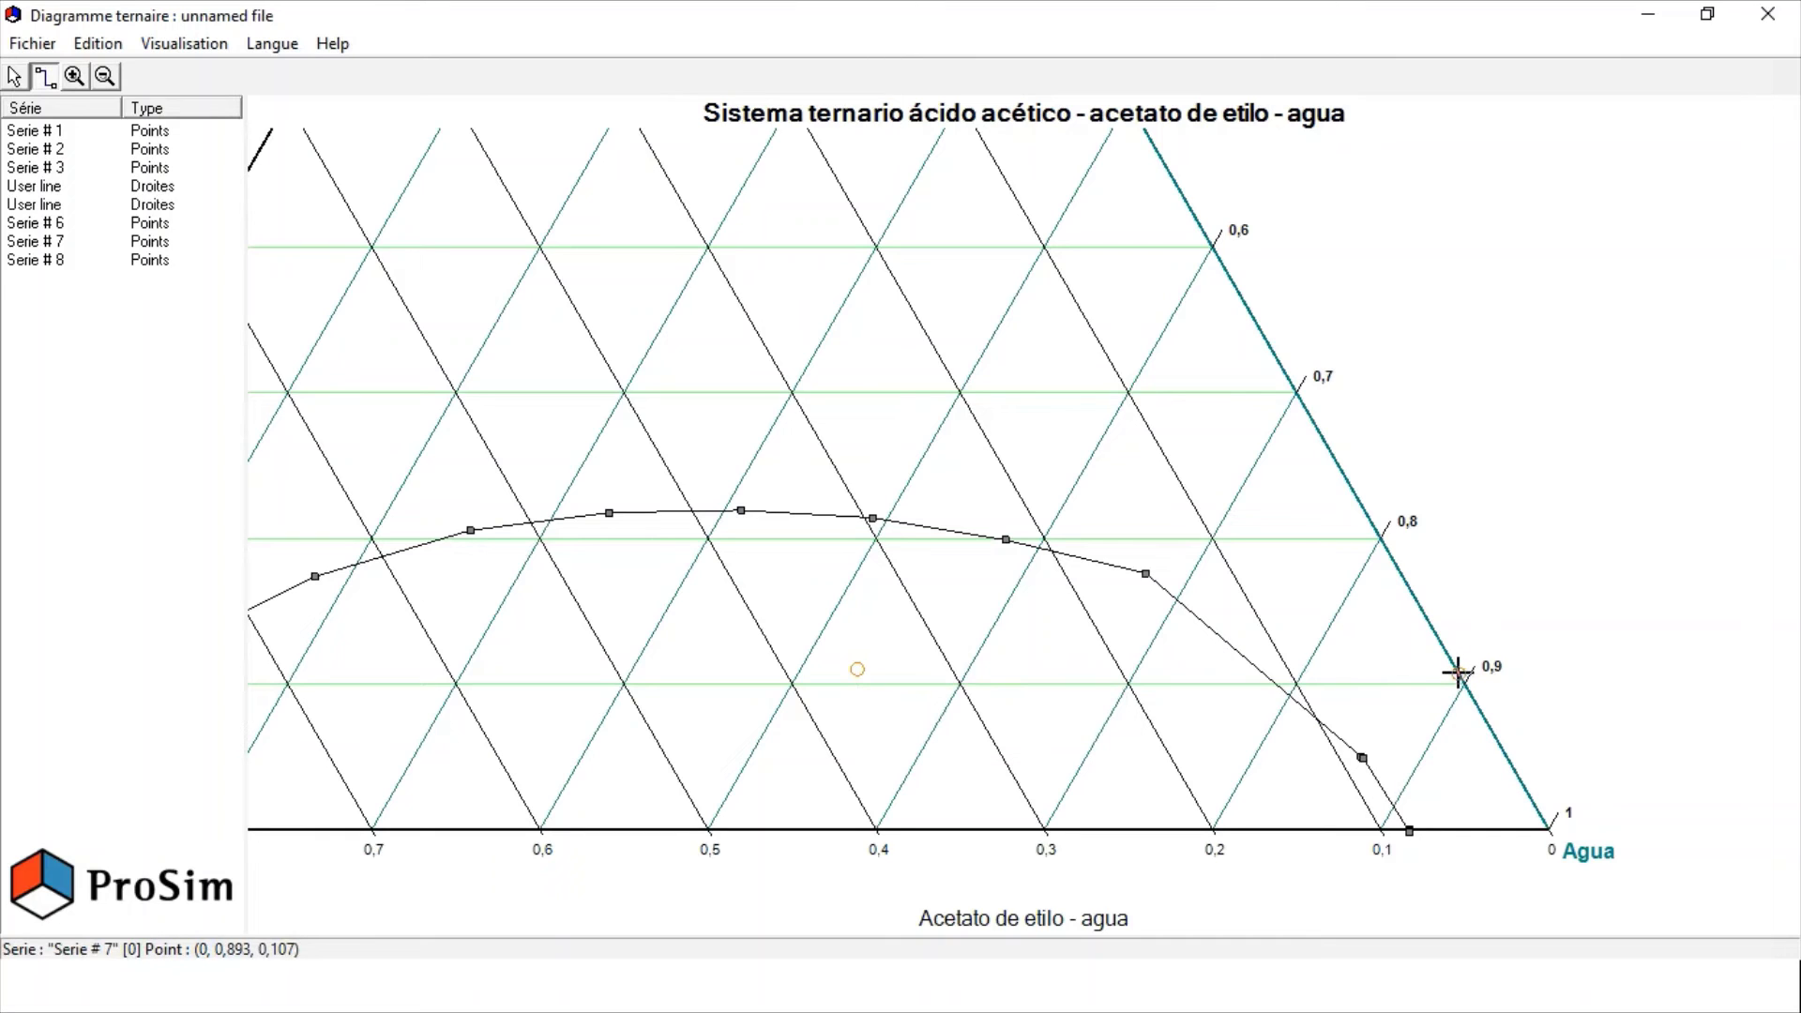
left_click(1458, 671)
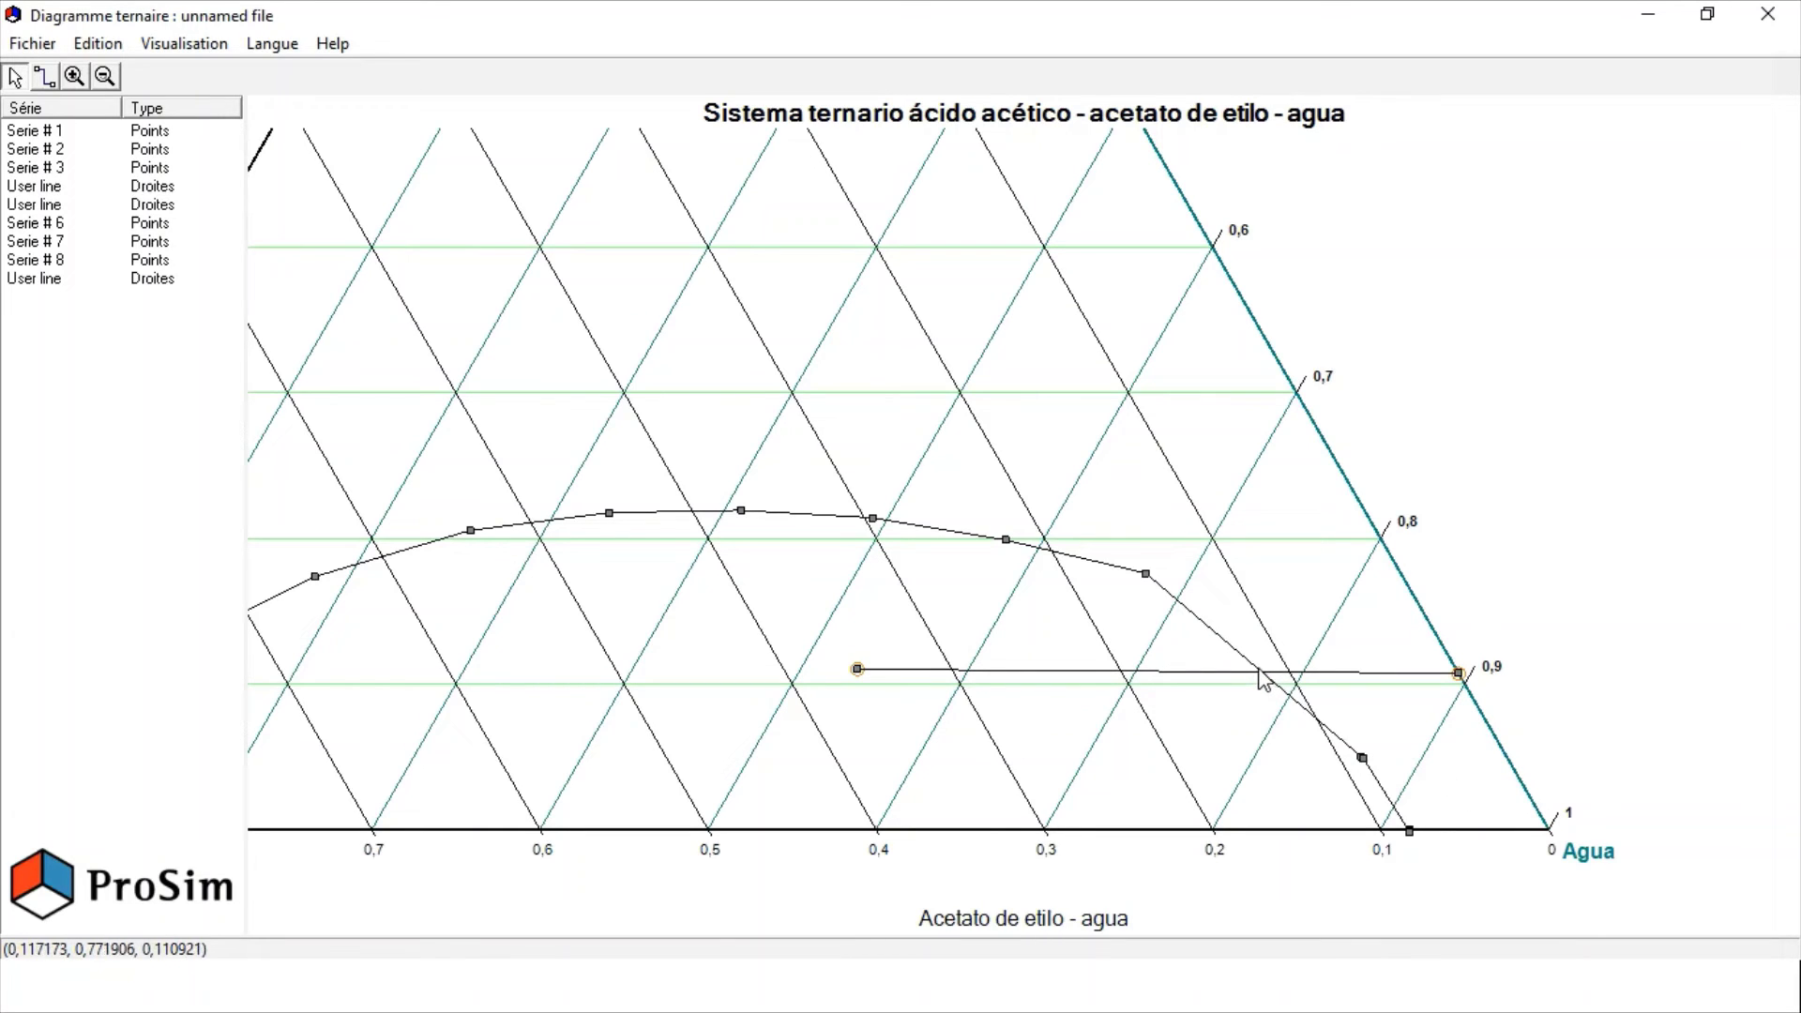
Step: Draw a user line between the mixture point and the construction line's crossing with the binodal curve, and delete the longer construction line
left_click(44, 76)
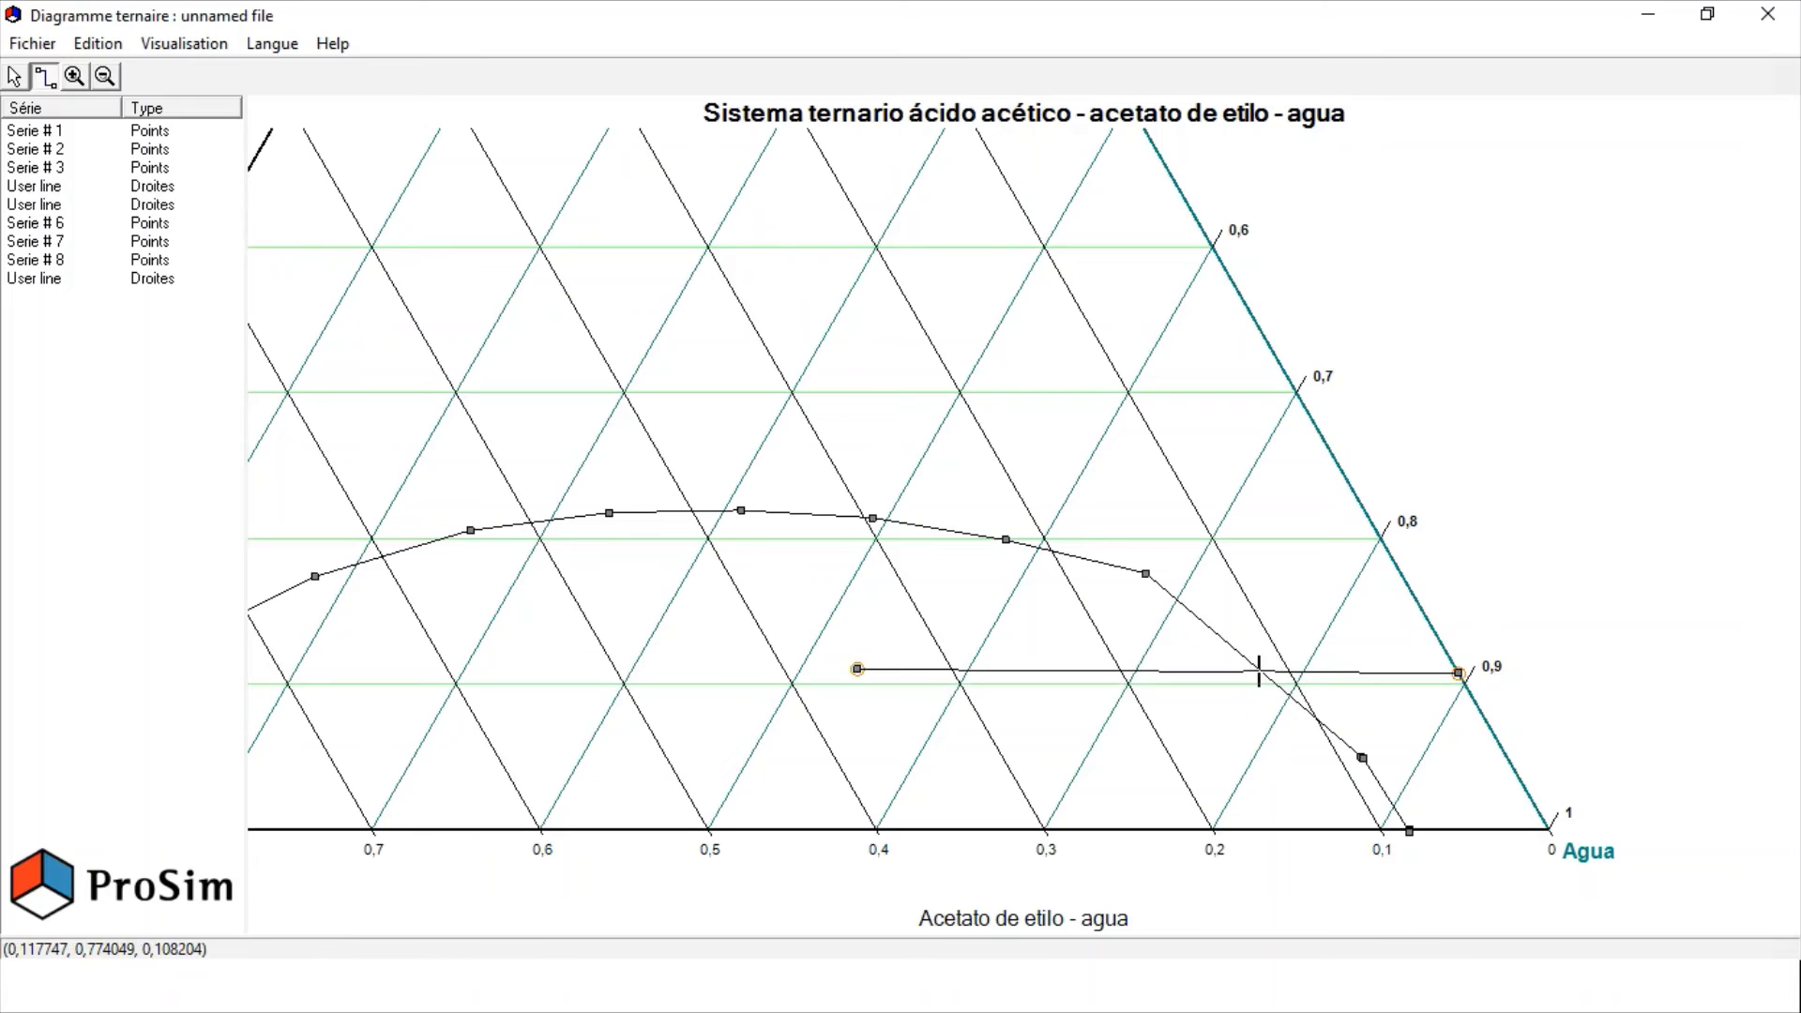
left_click(1258, 670)
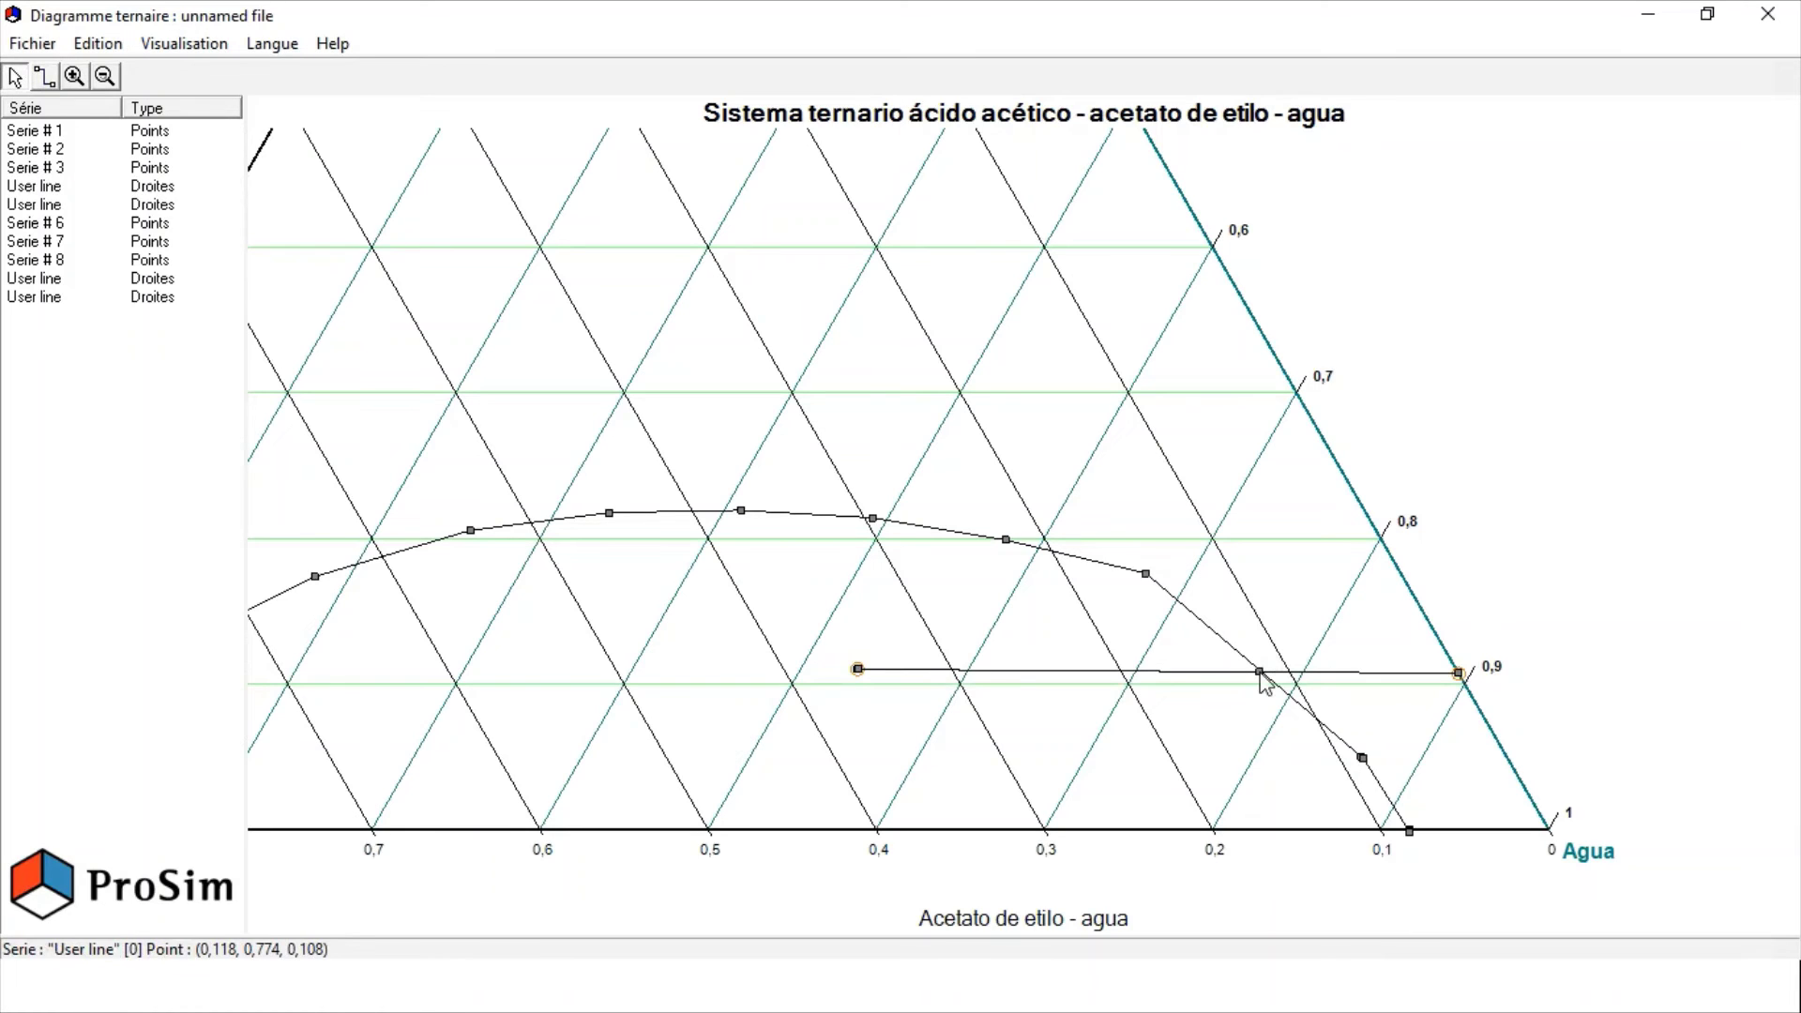
left_click(166, 281)
right_click(166, 286)
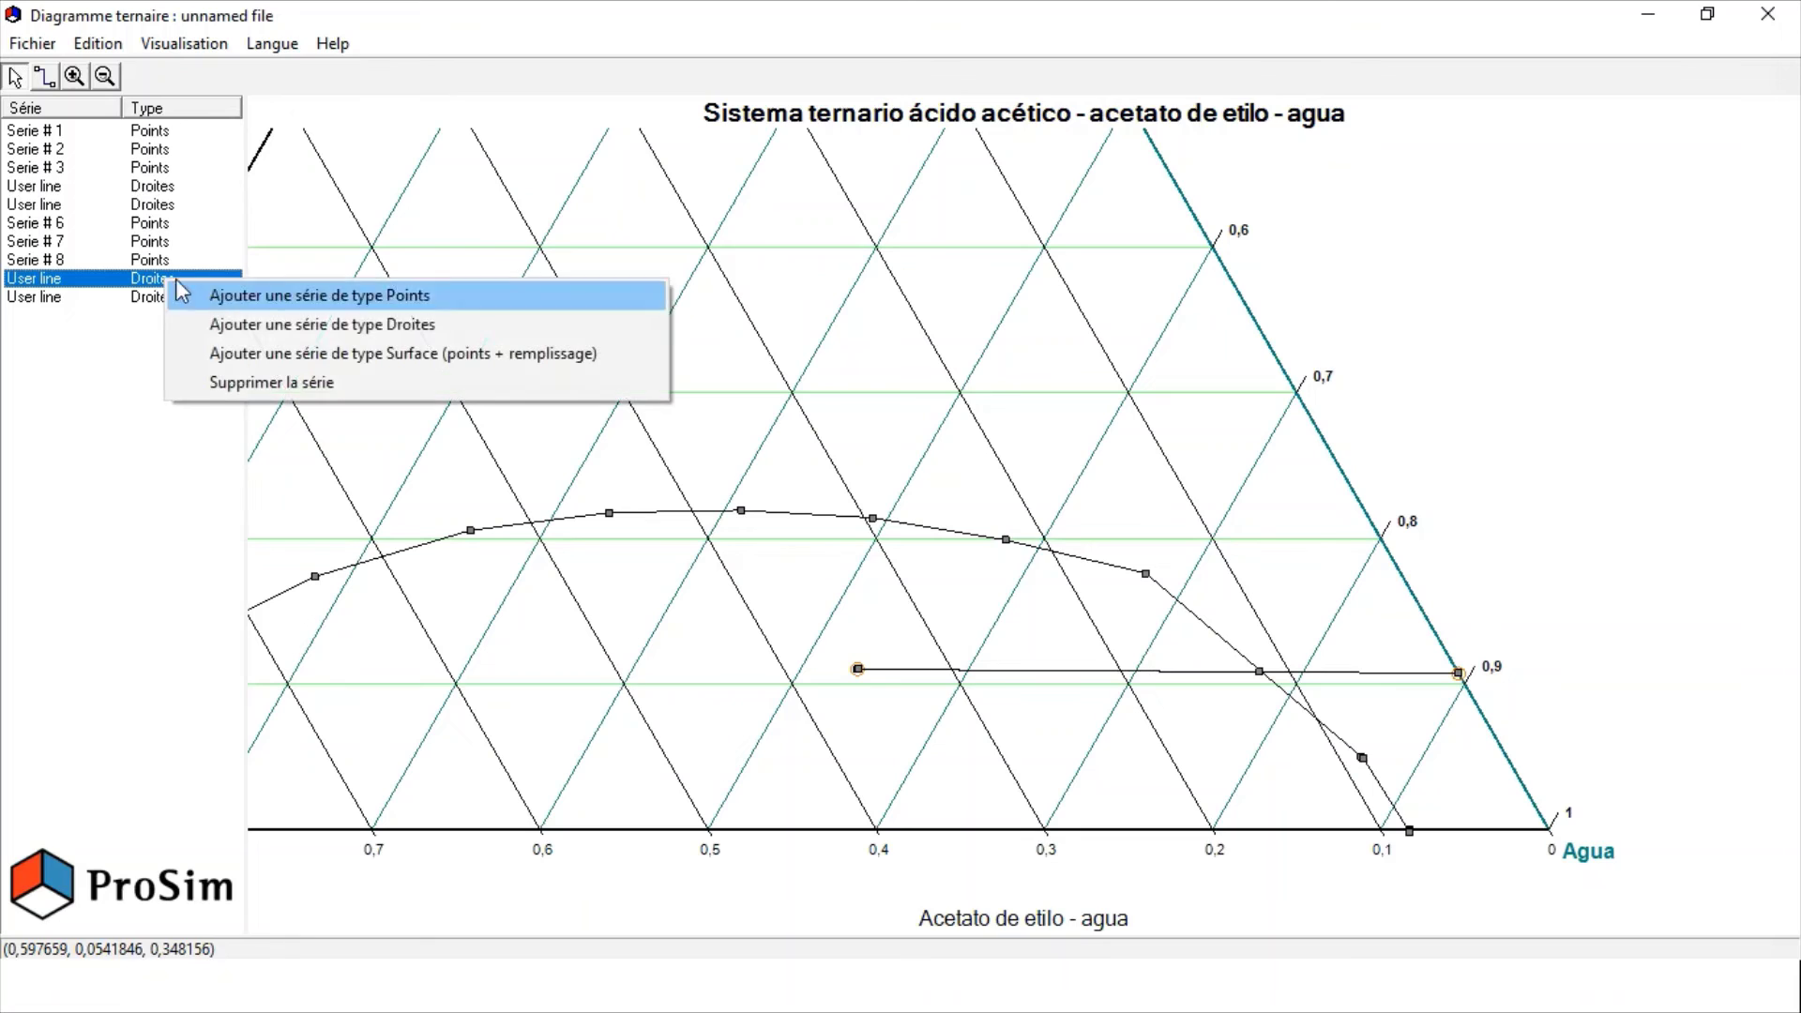
left_click(265, 392)
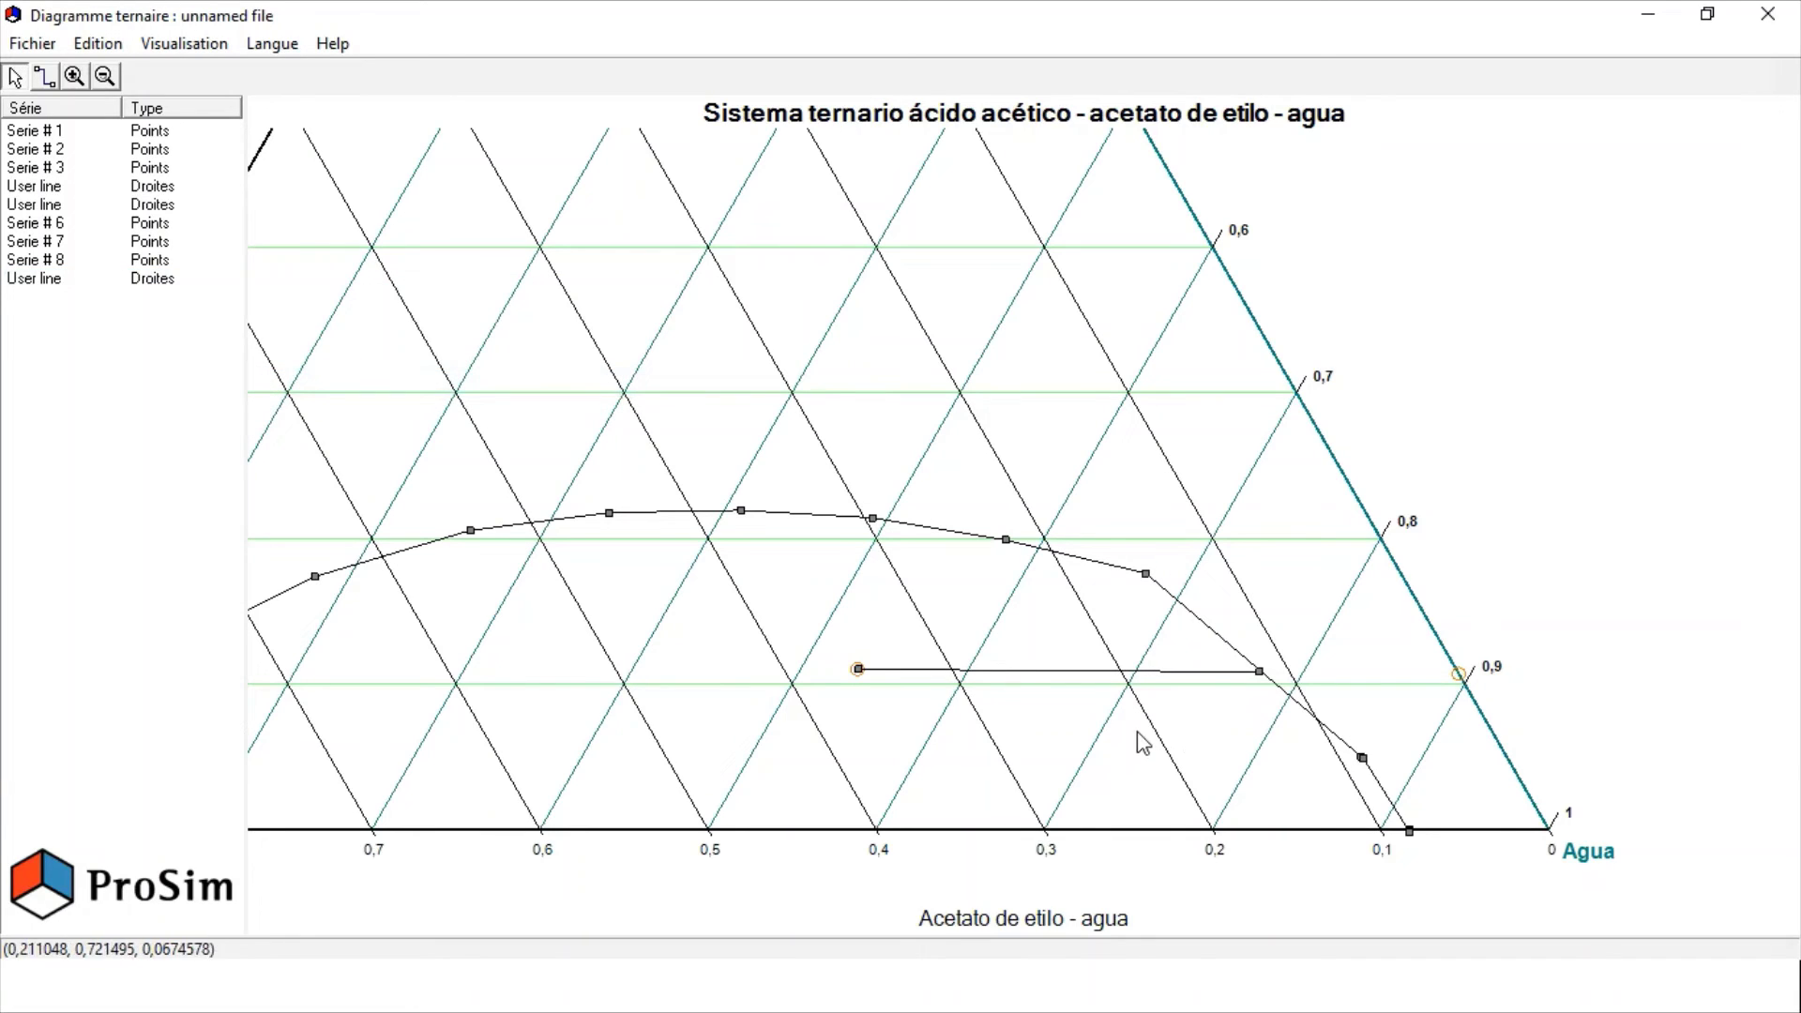
Step: Format the remaining mixture-to-curve user line with a solid blue line of width 3
right_click(1142, 672)
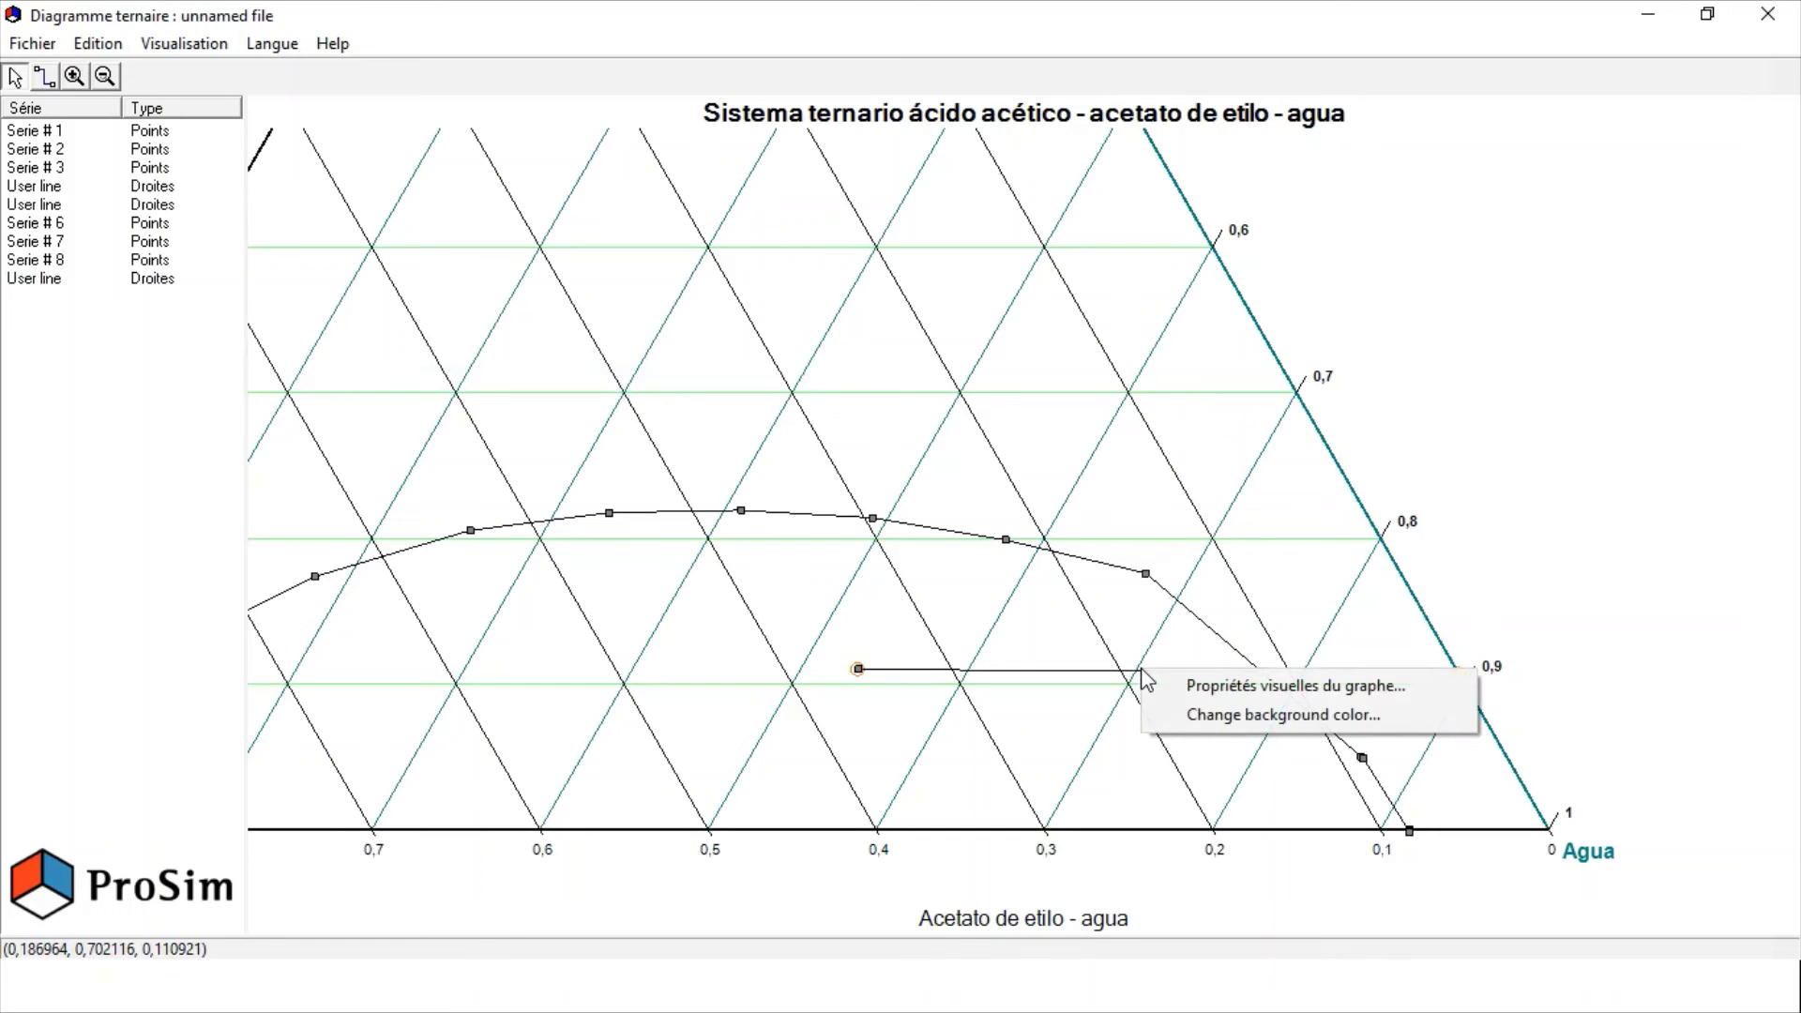
left_click(1214, 695)
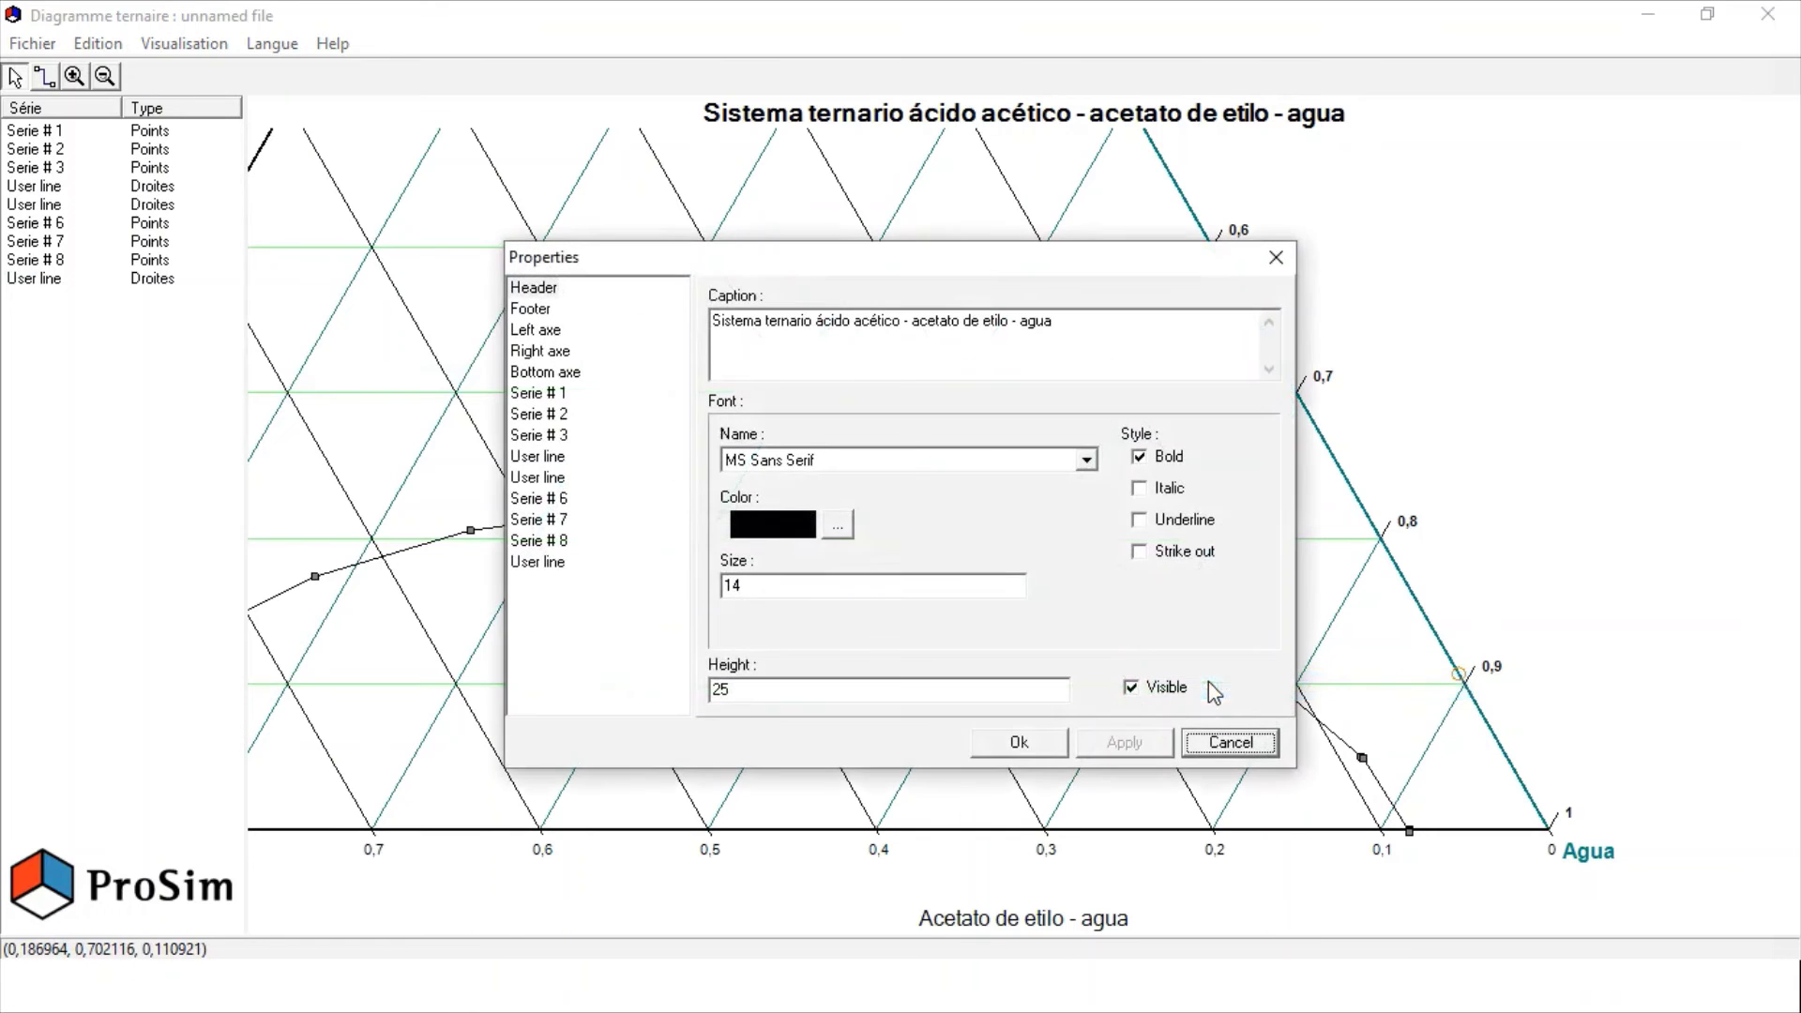
left_click(552, 564)
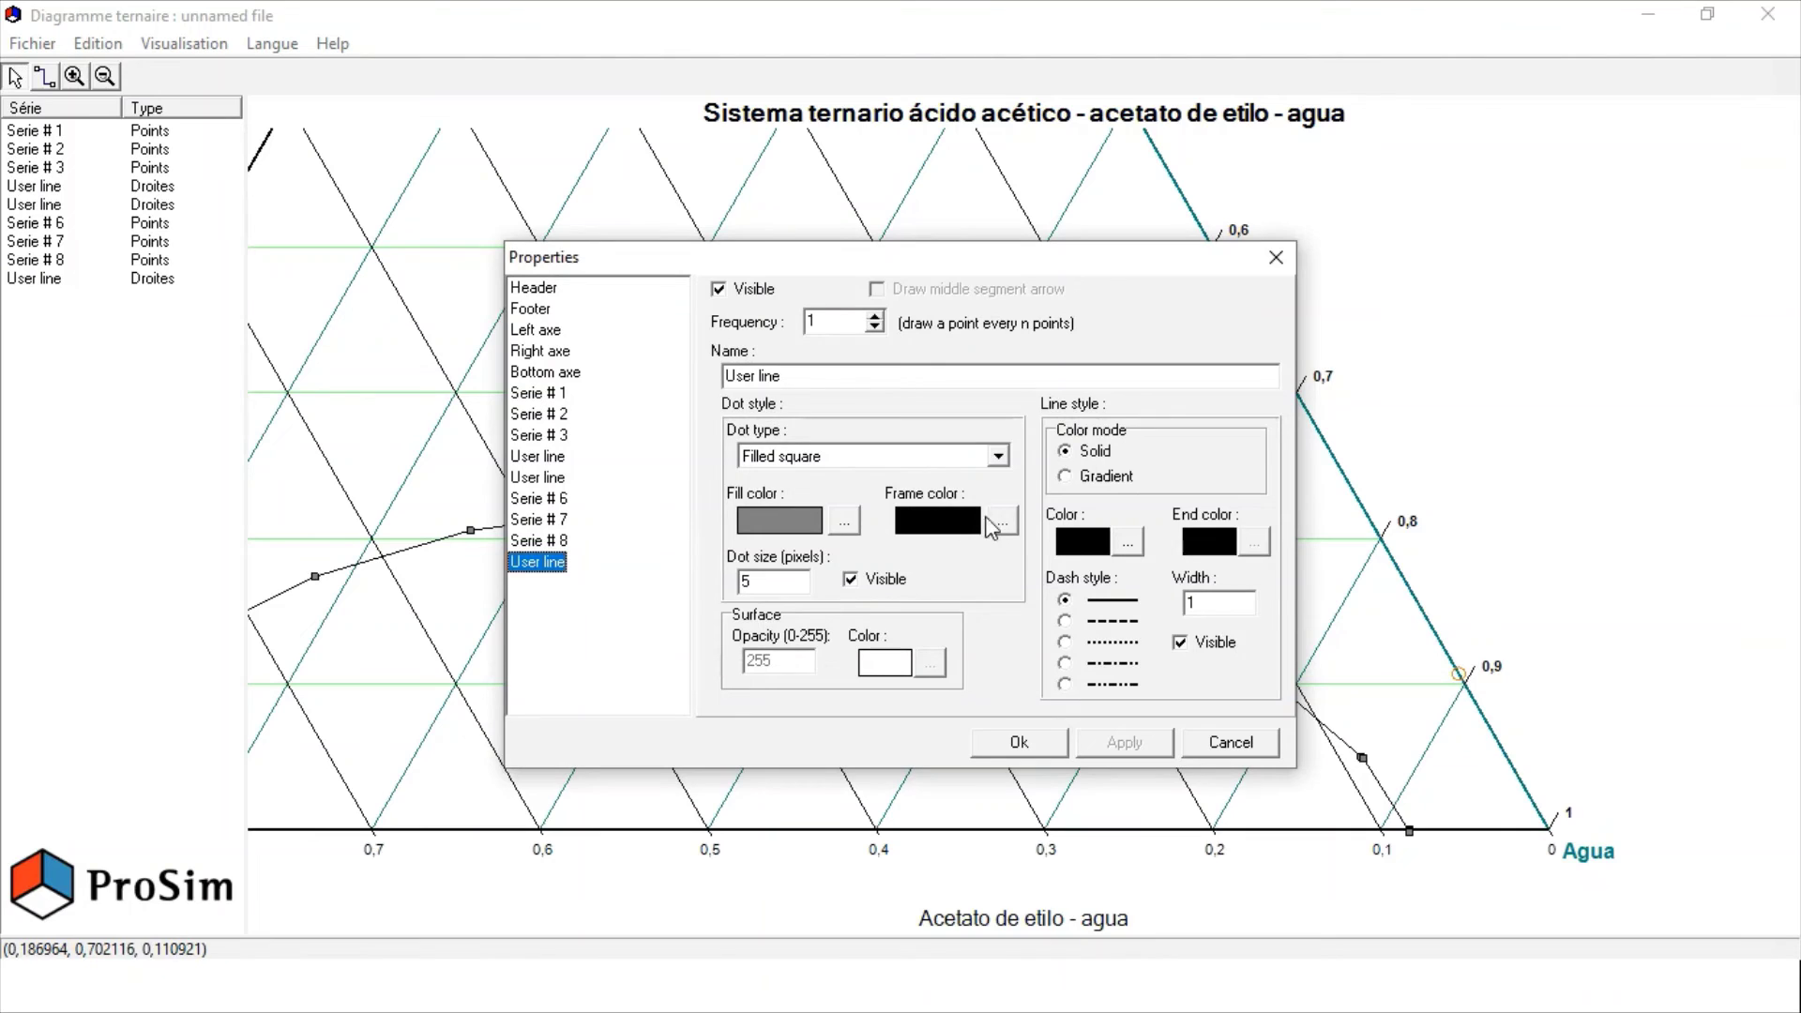
left_click(1128, 542)
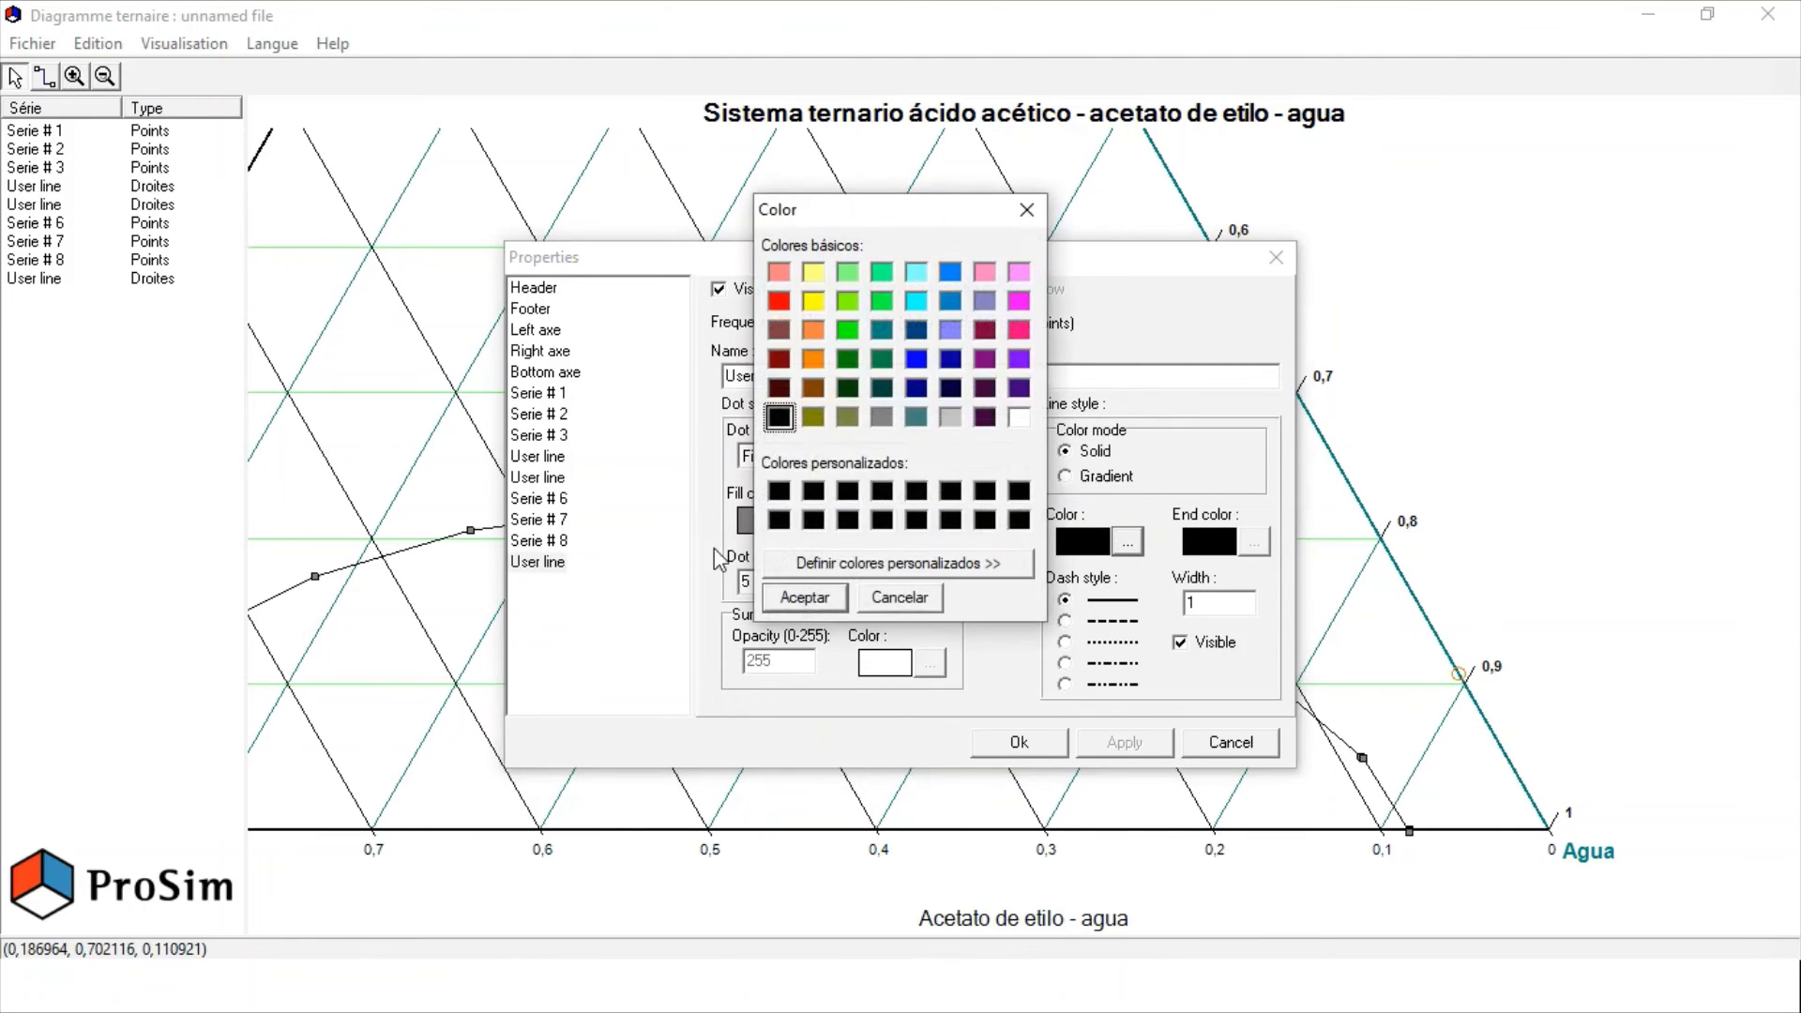
left_click(916, 360)
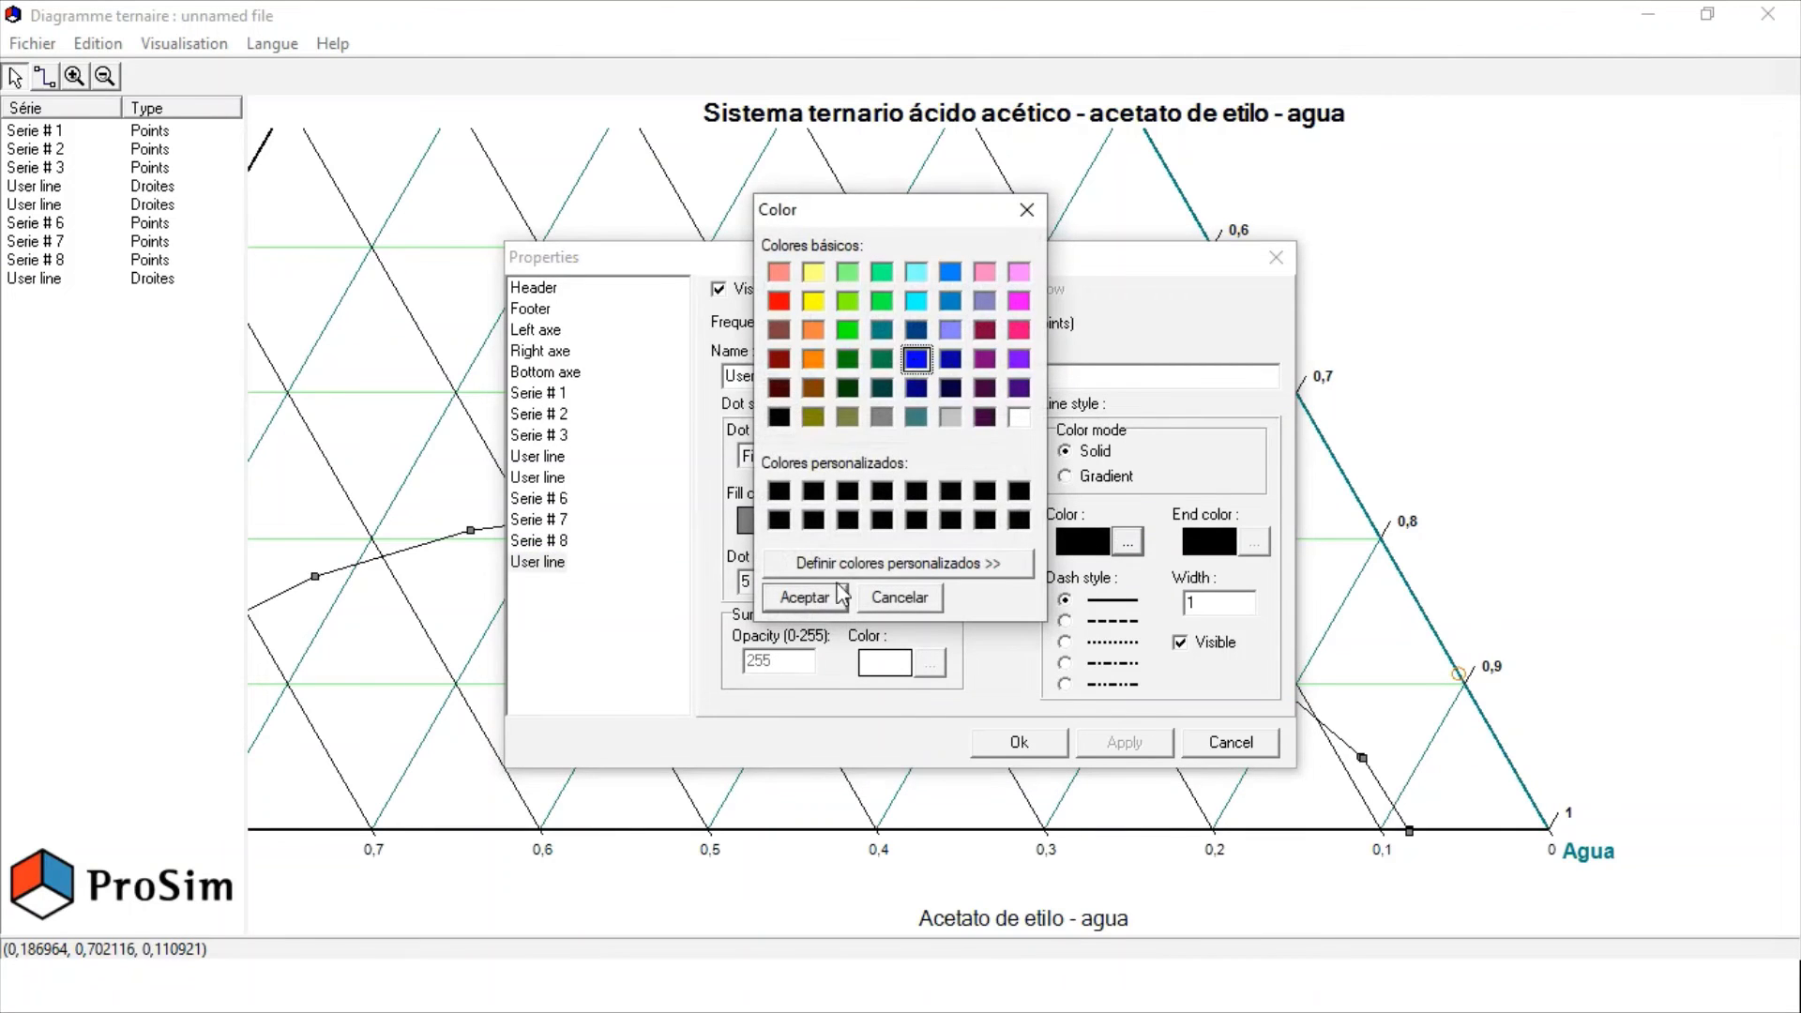
left_click(806, 598)
double_click(1189, 602)
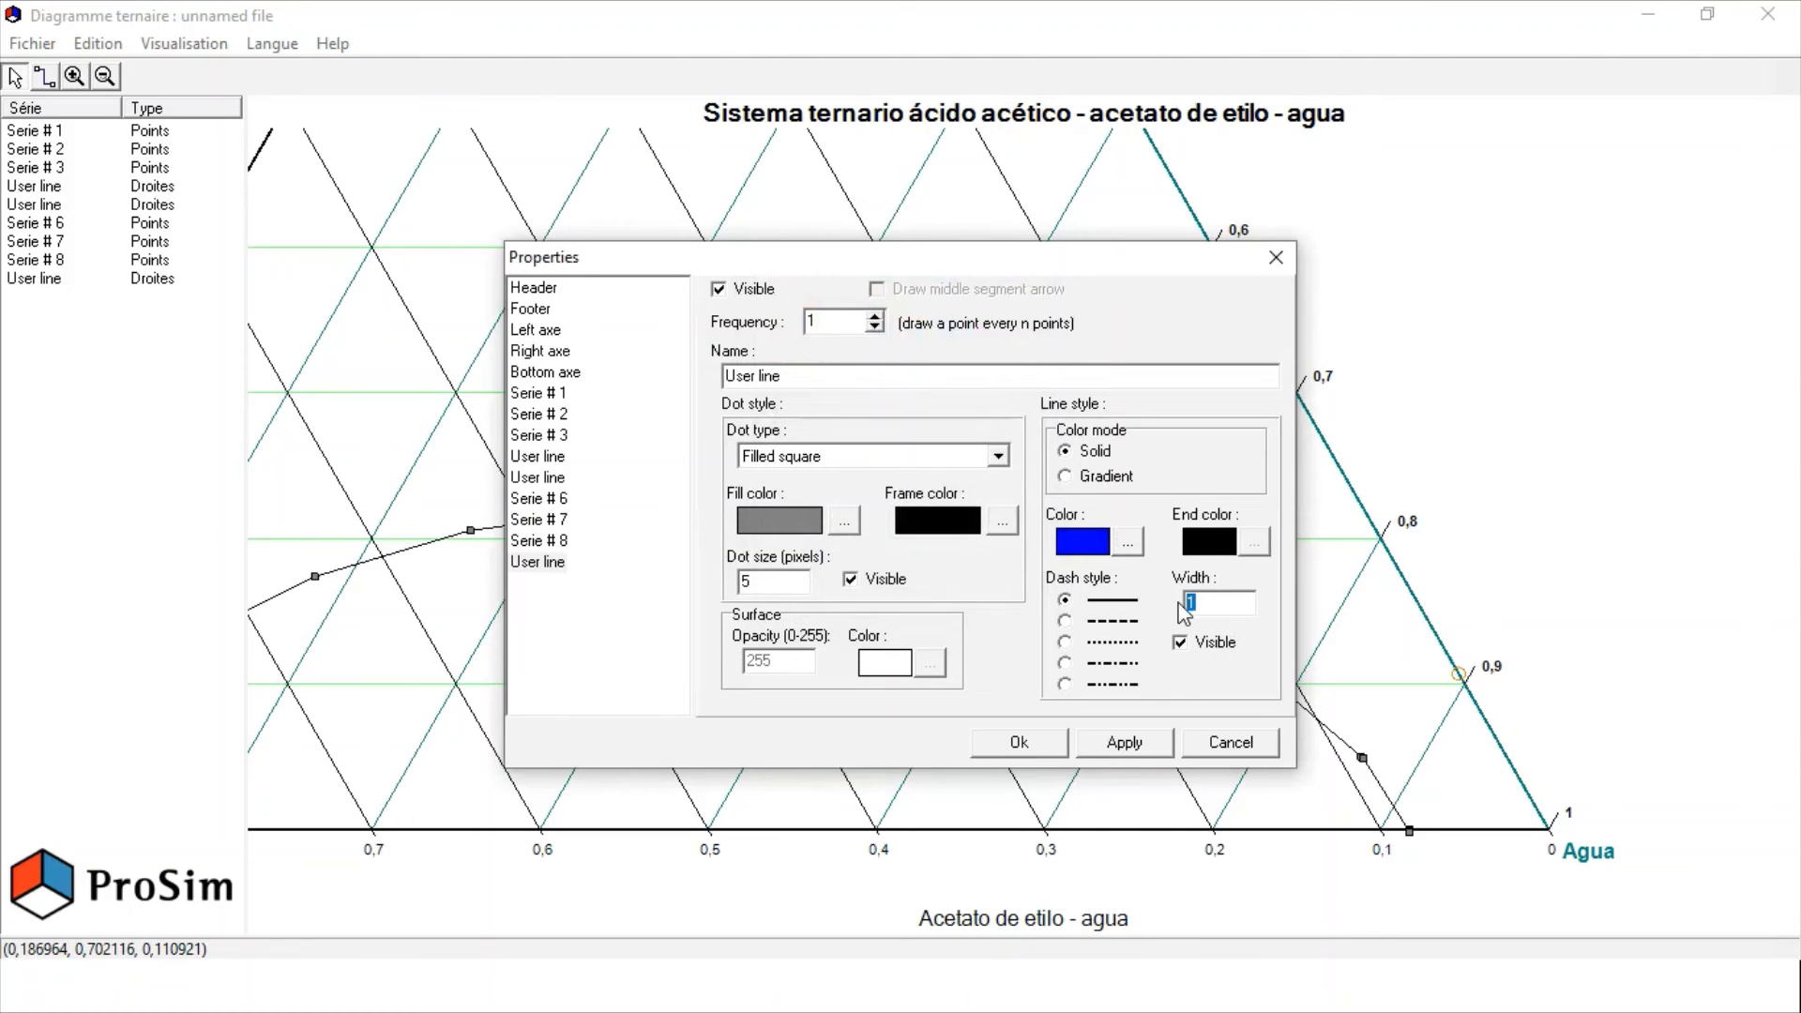
type("3")
left_click(1121, 744)
Step: Set the frame color of the blue user line's dots to orange and apply it
left_click_drag(1036, 272, 929, 111)
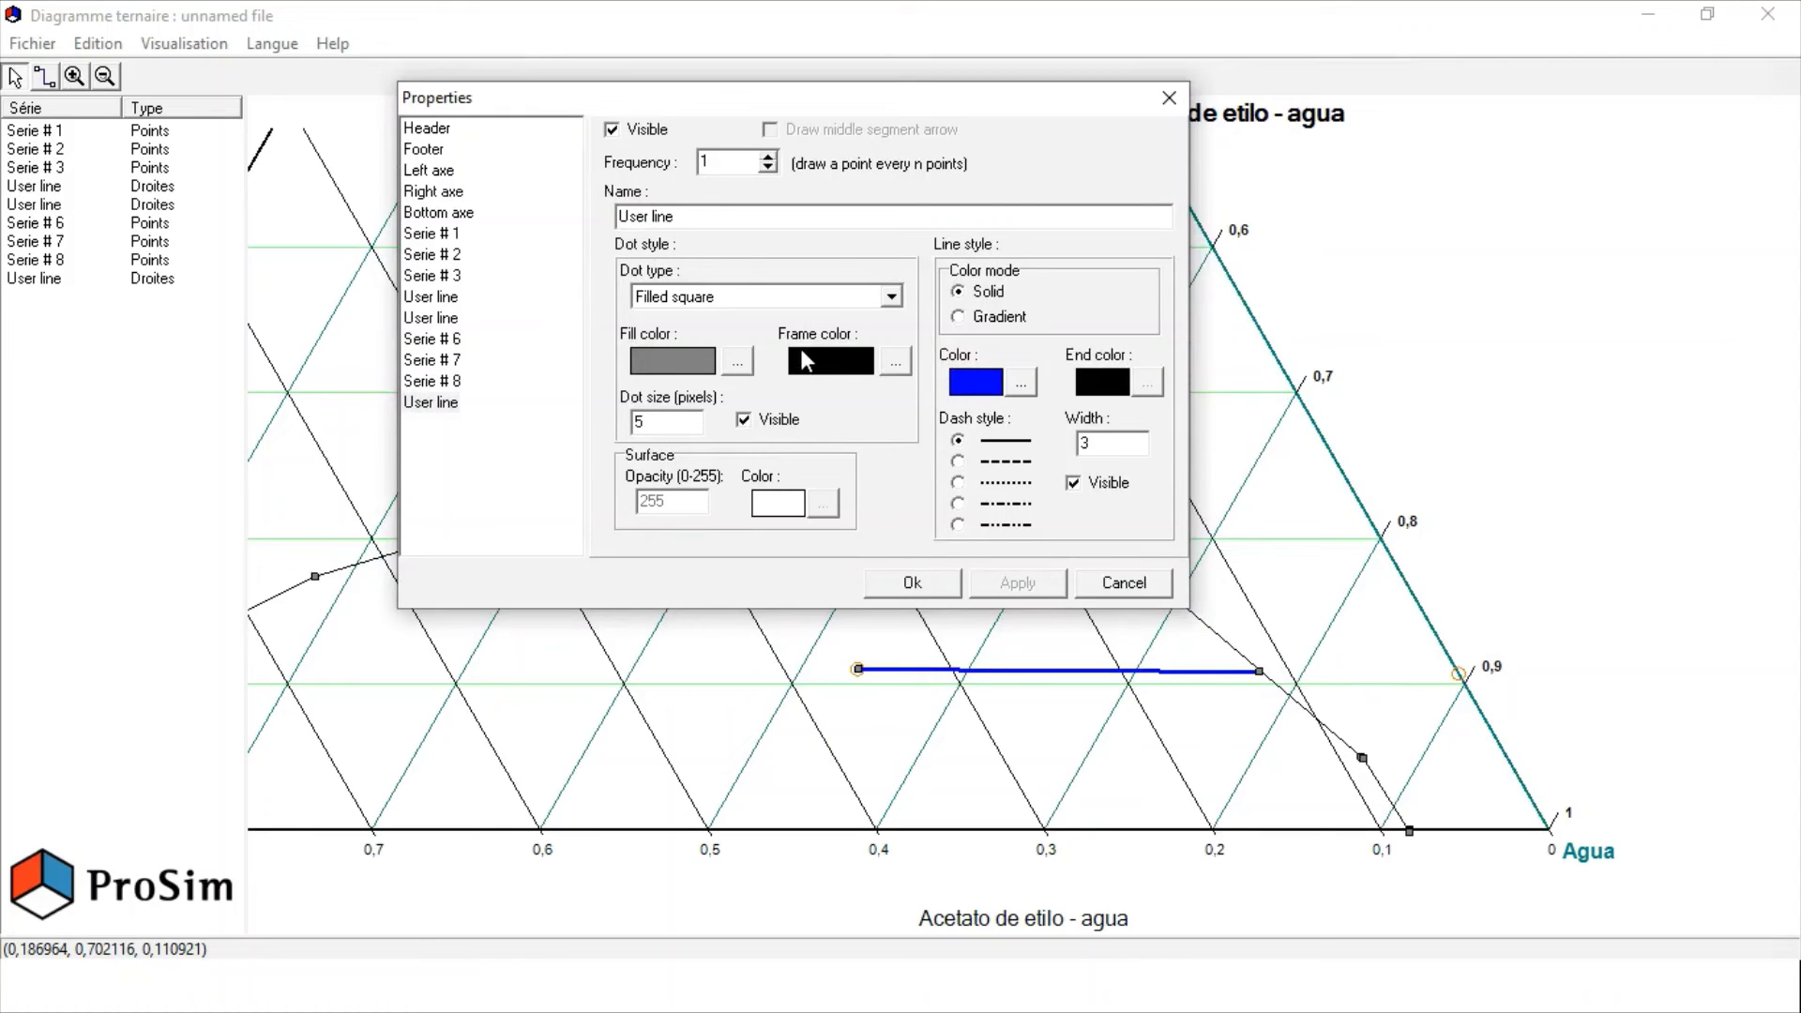
left_click(740, 361)
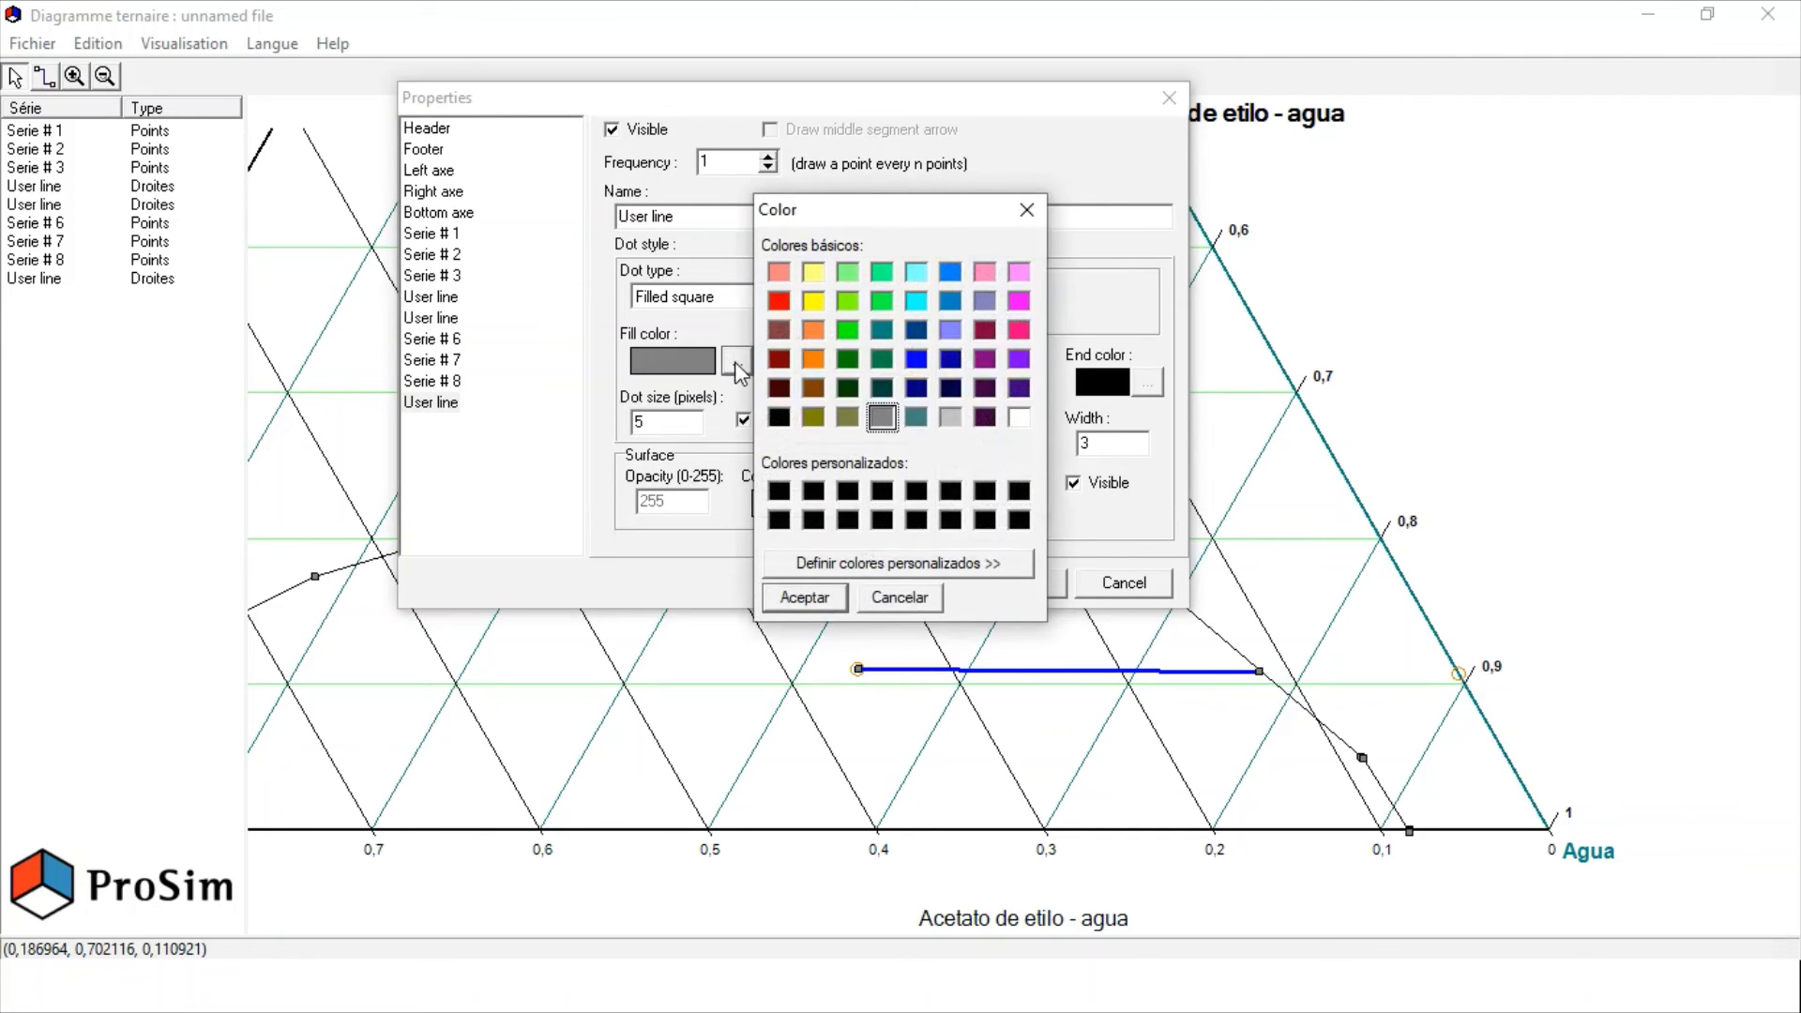
left_click(898, 598)
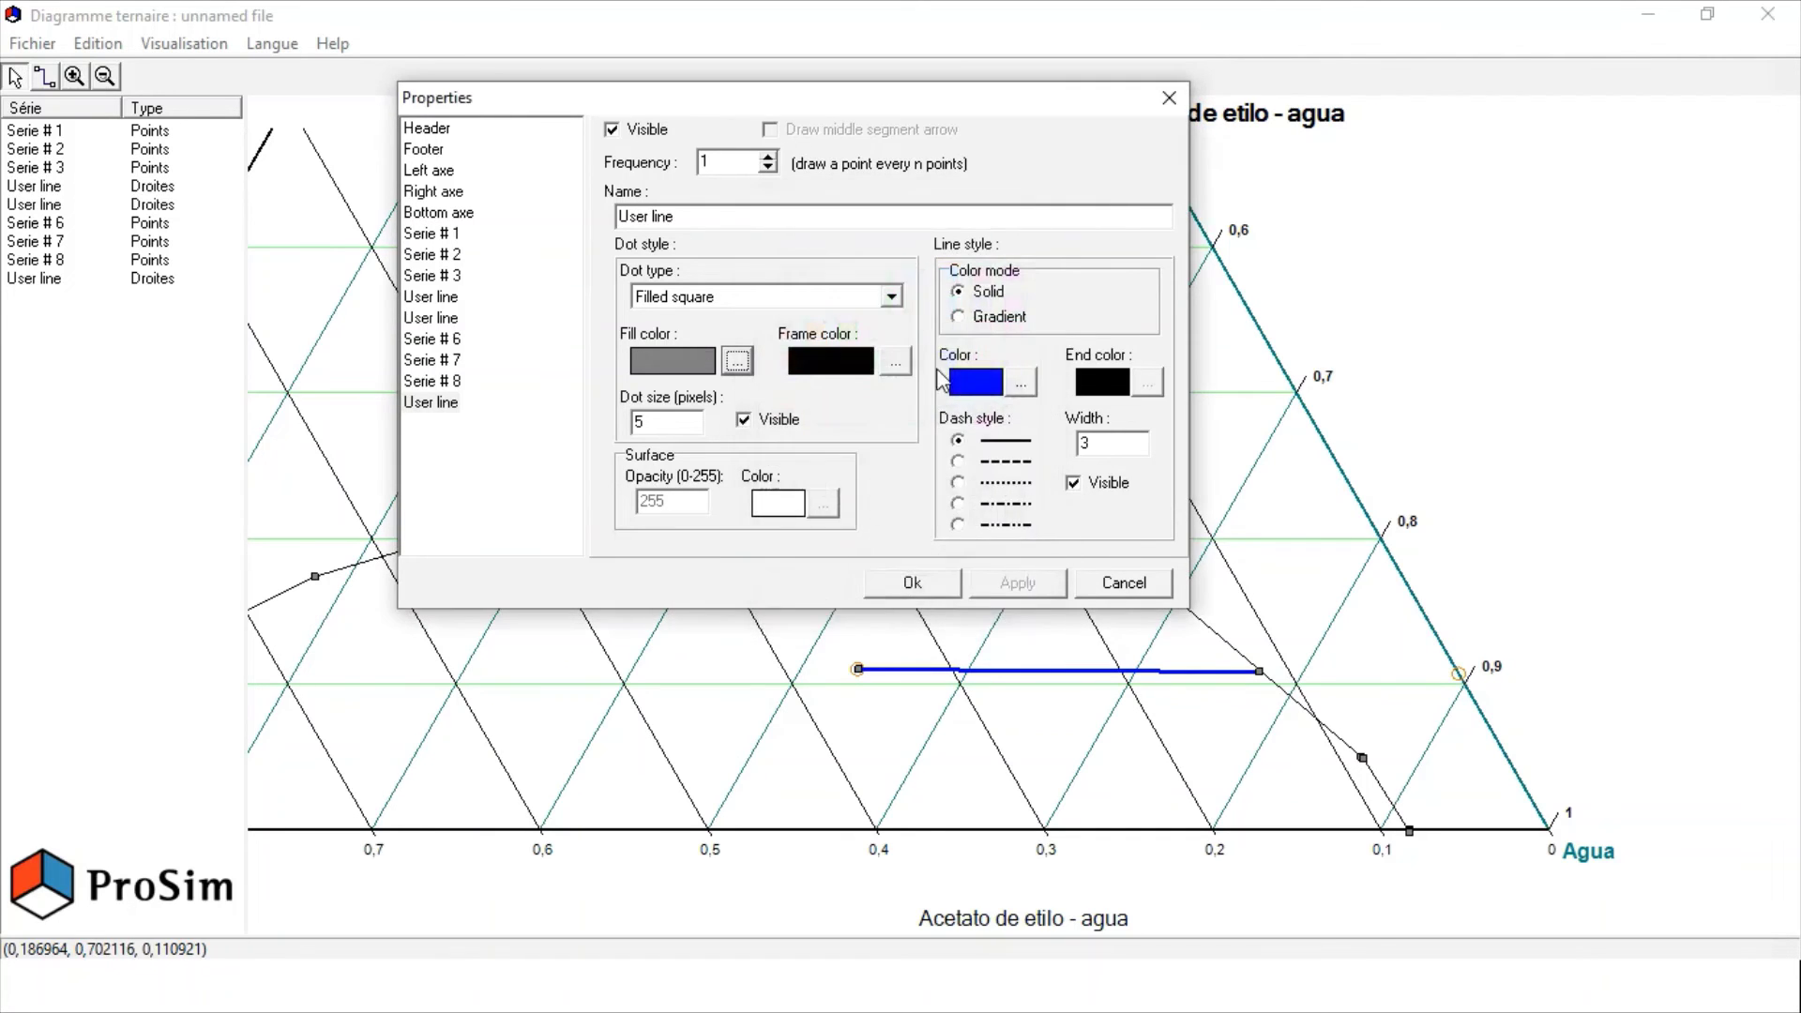
left_click(896, 366)
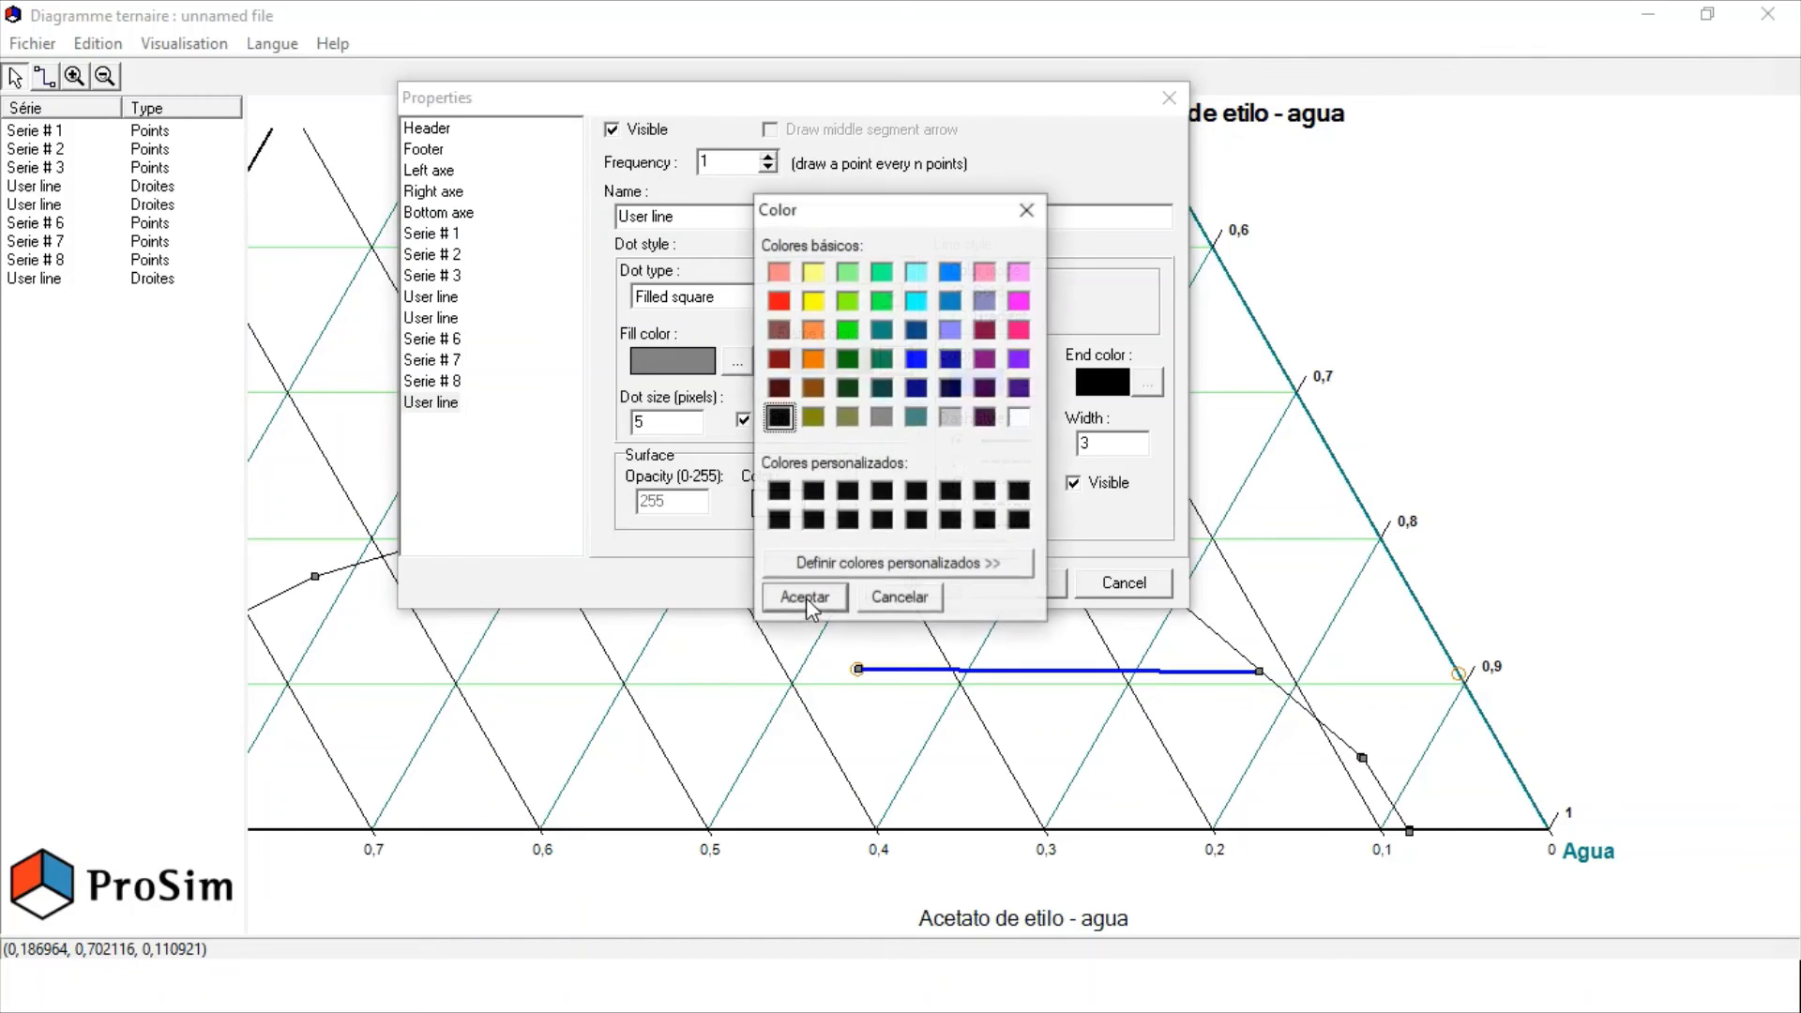
left_click(814, 359)
left_click(805, 598)
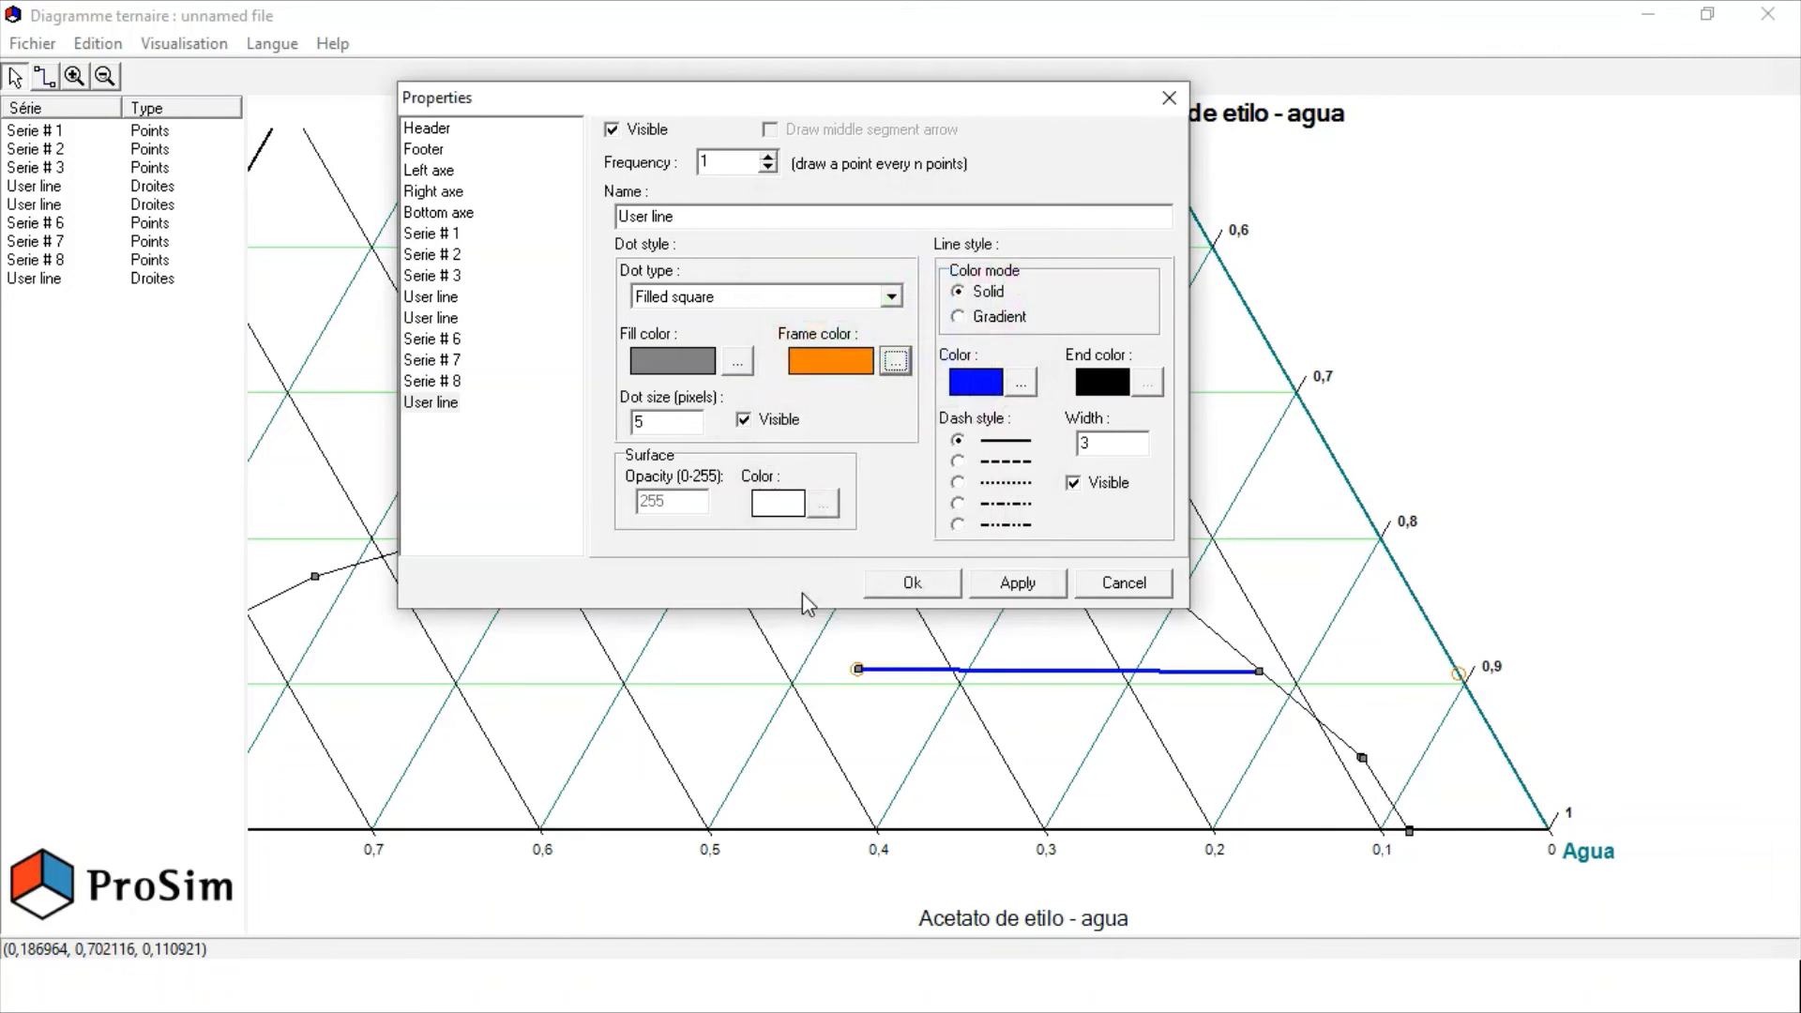
left_click(1031, 585)
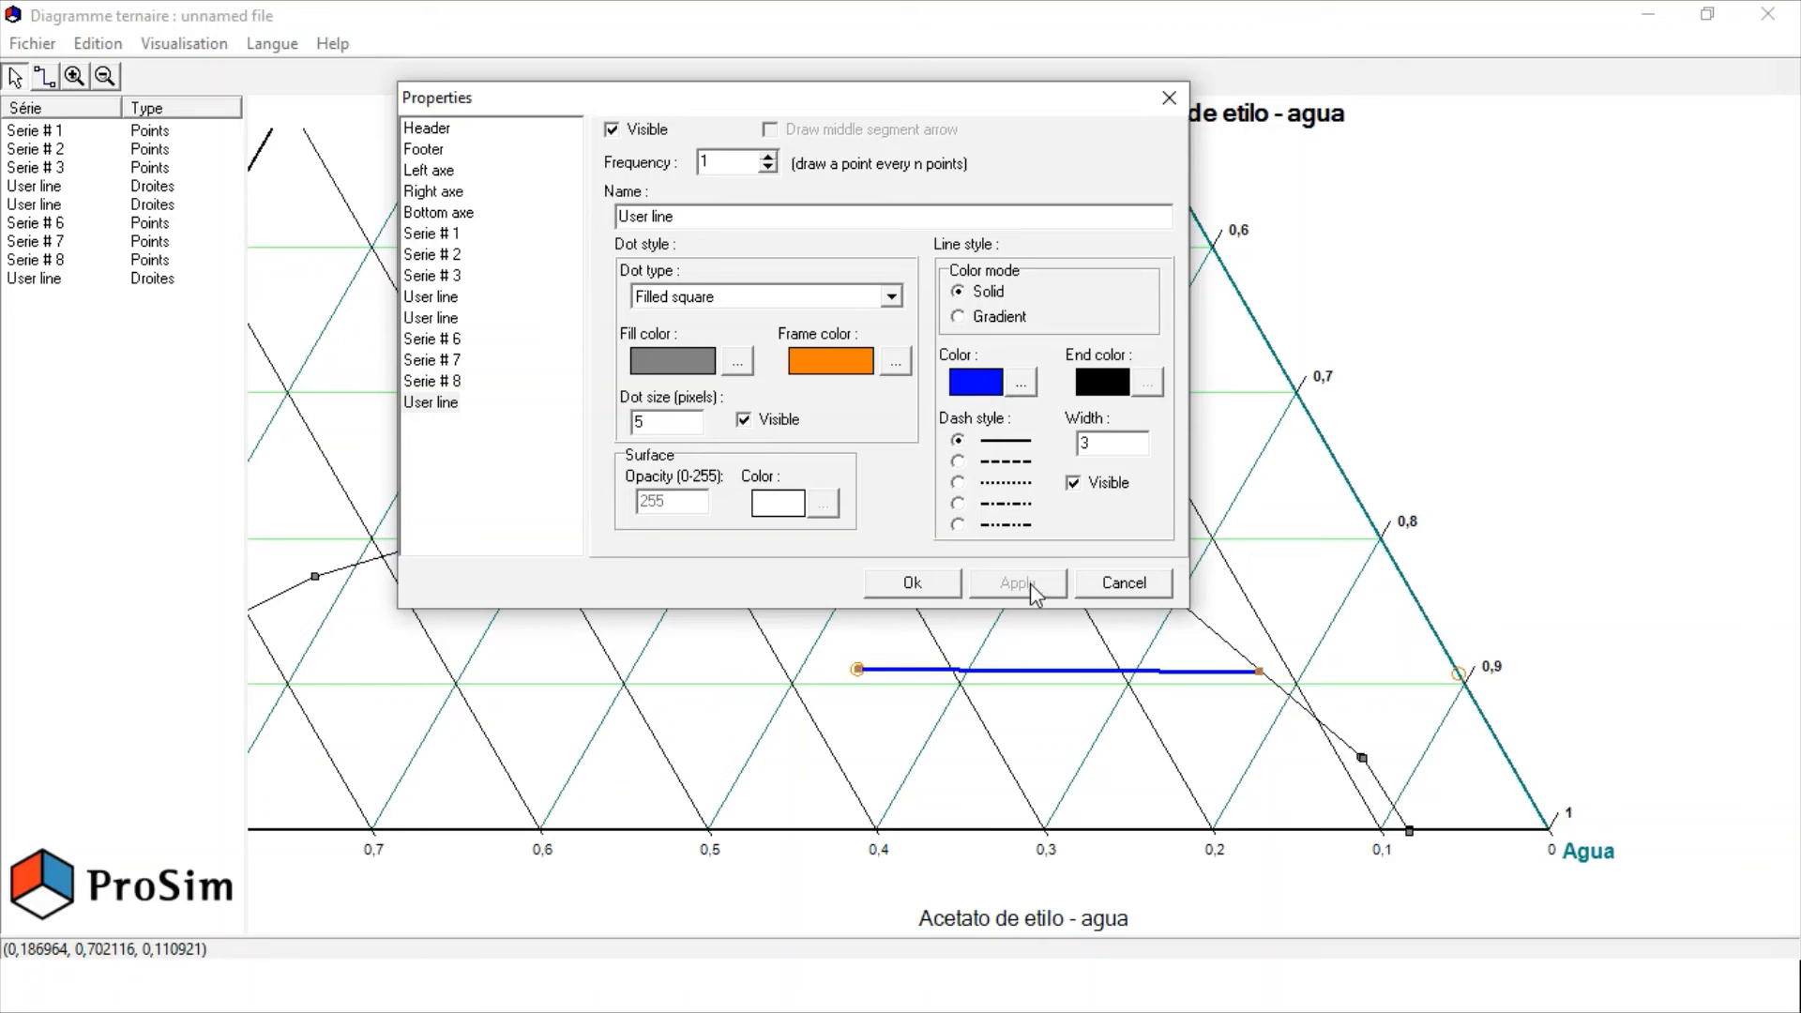
Step: Set the fill color of the blue user line's dots to orange and accept the graph properties
left_click(738, 361)
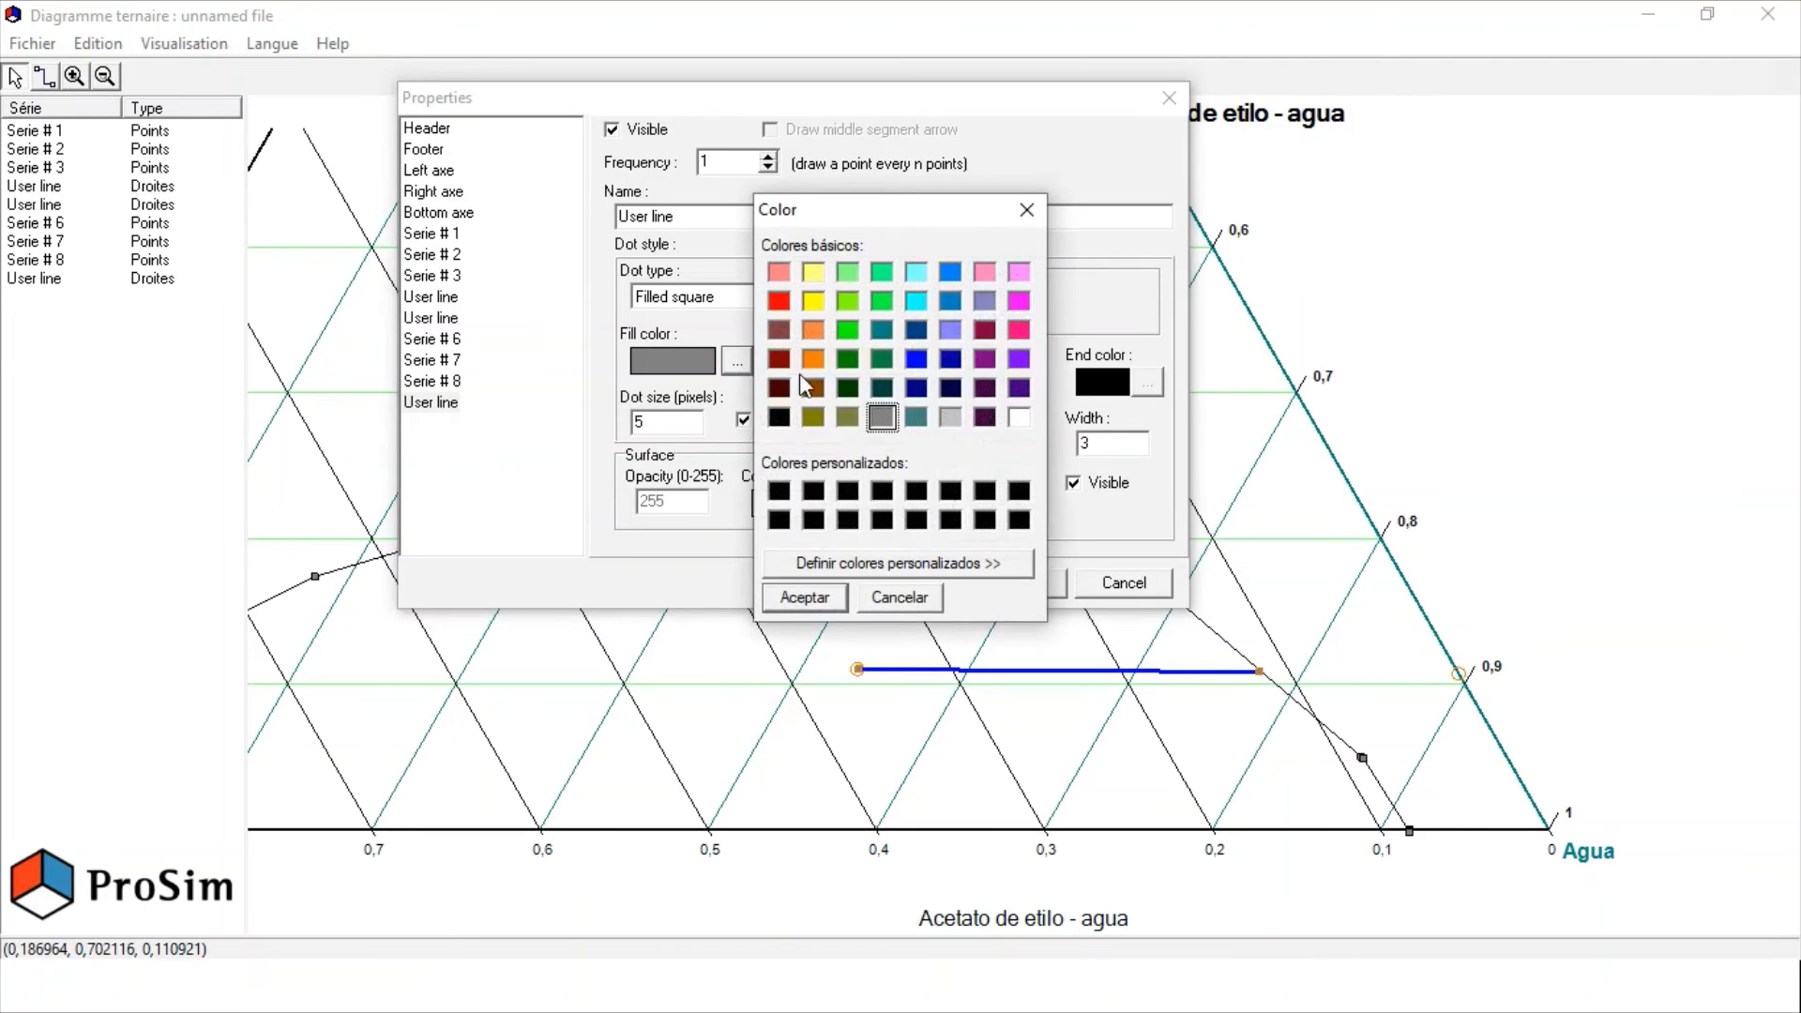
left_click(814, 359)
left_click(805, 597)
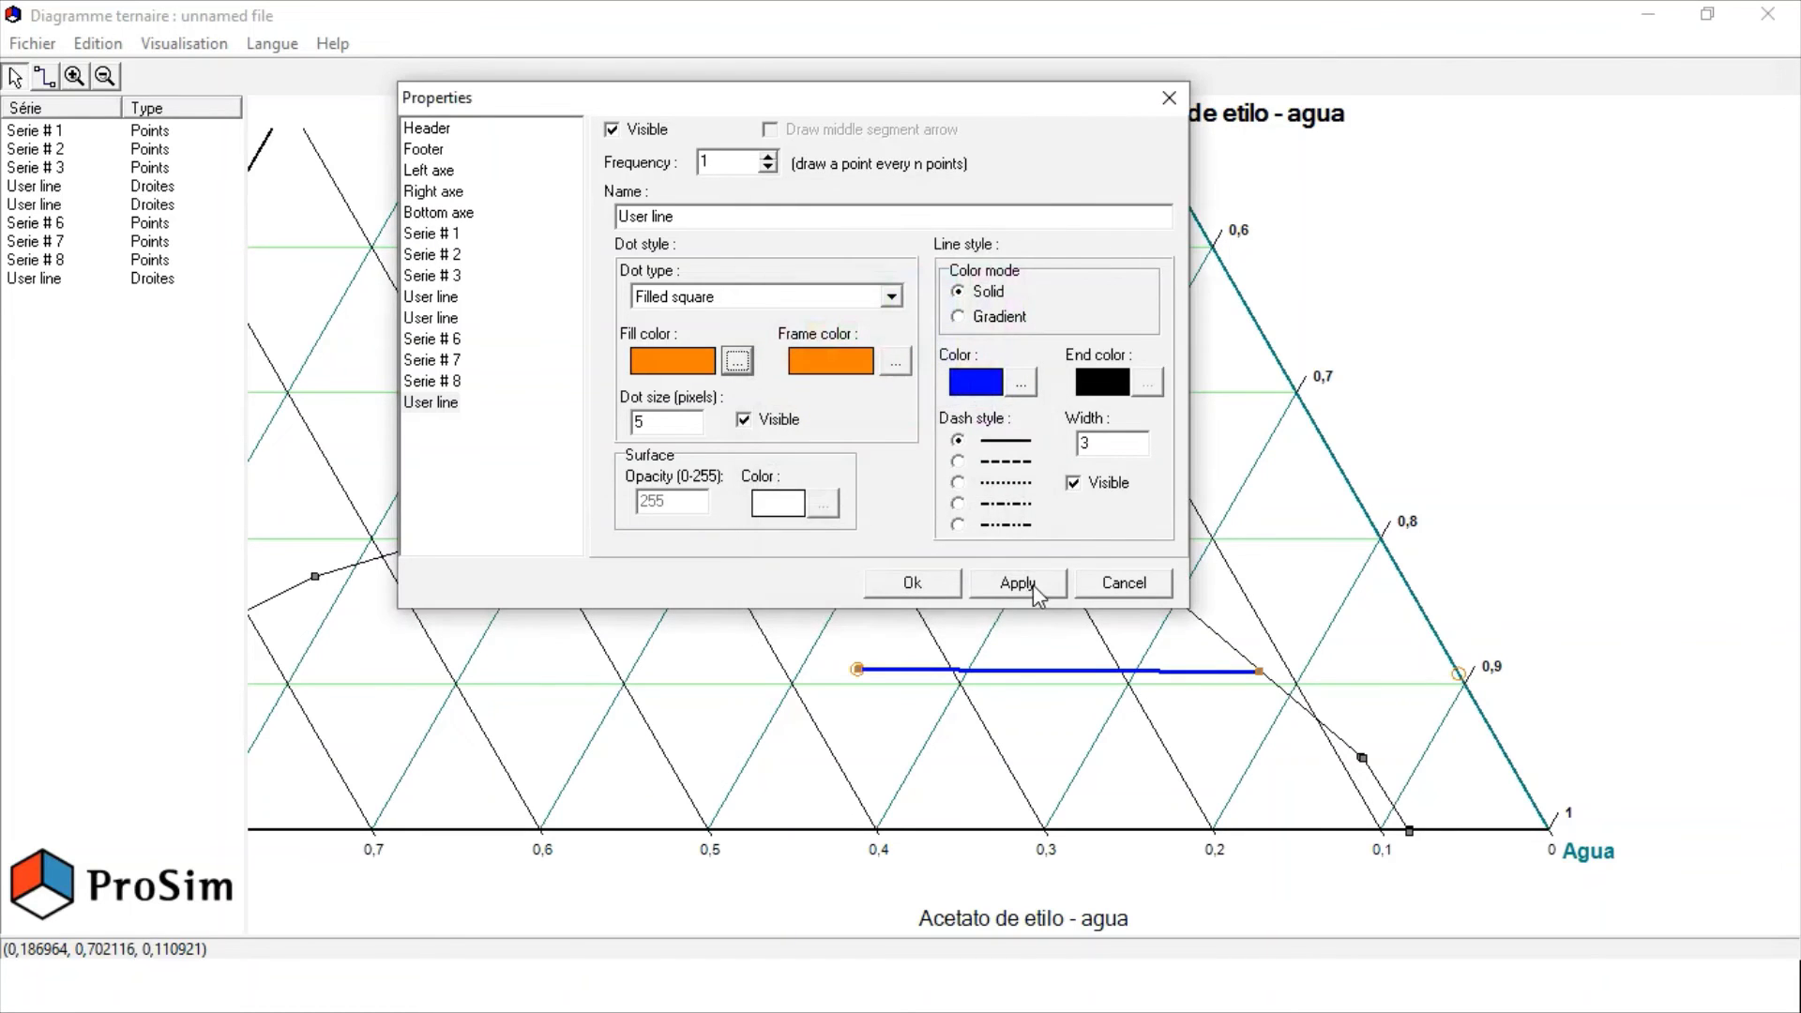
left_click(1034, 591)
left_click(914, 585)
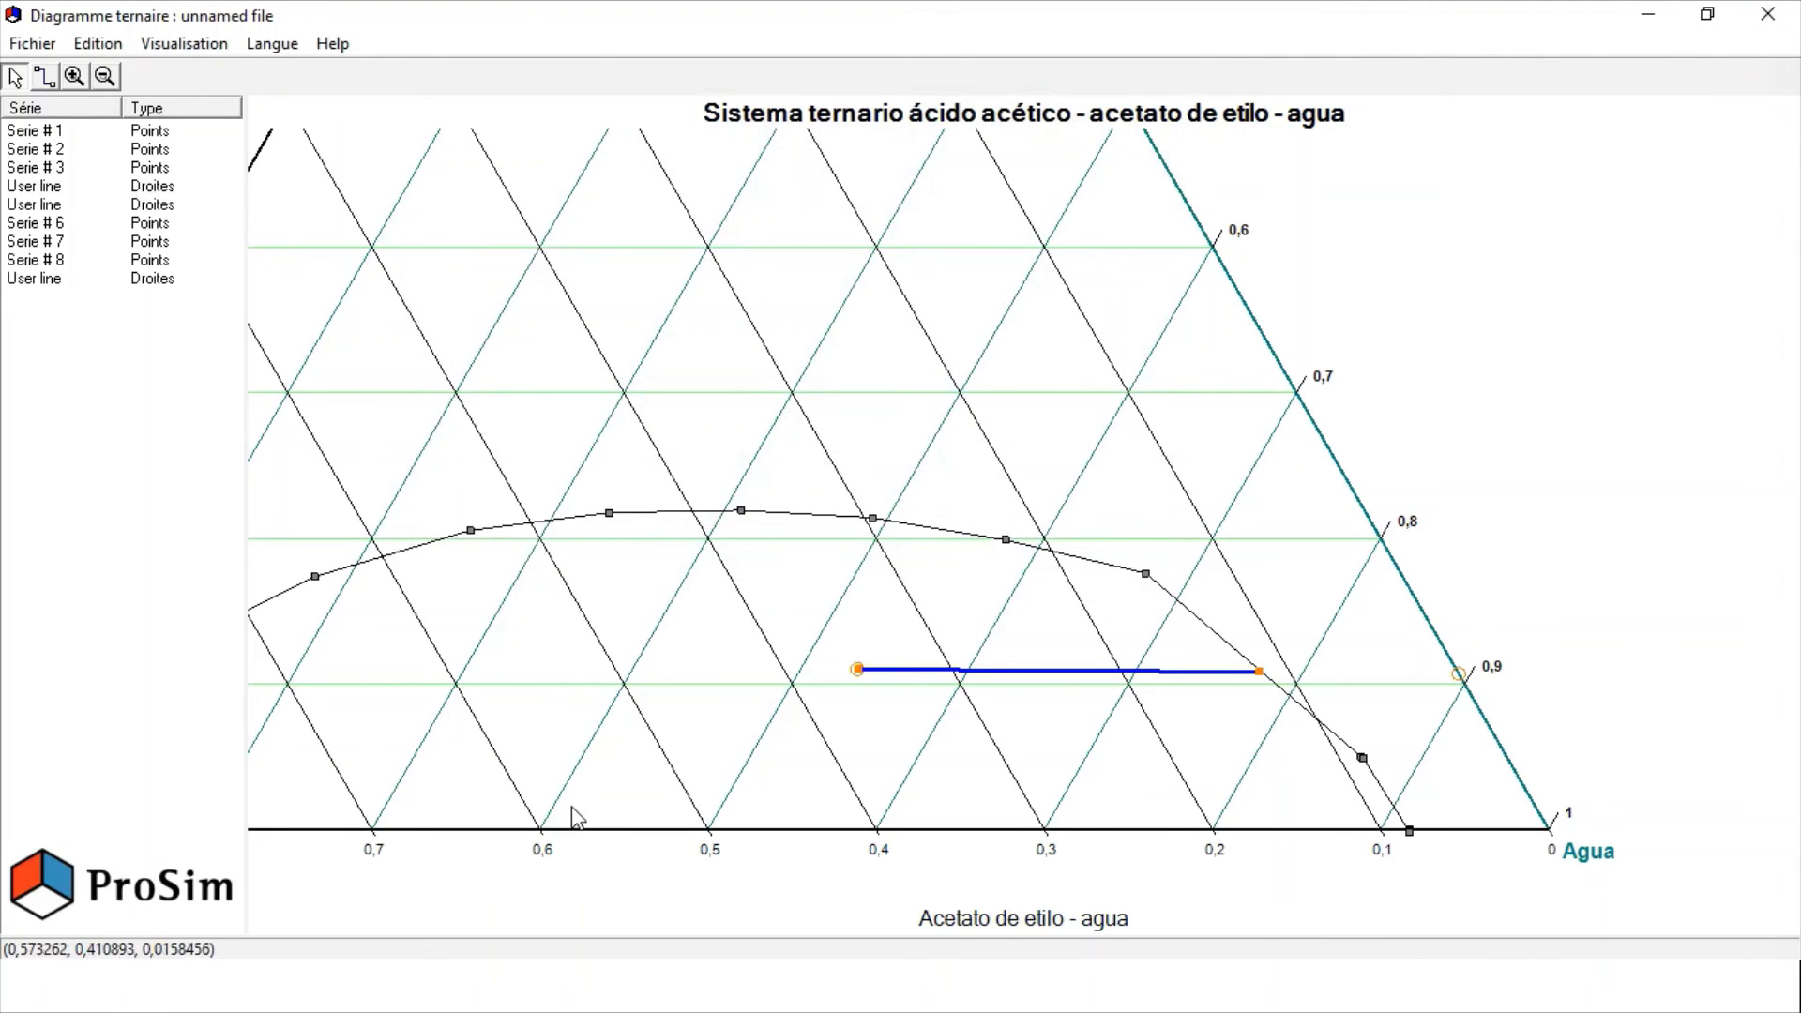
Step: Draw a user line from the titration point on the acetato de etilo side's edge to the mixture point
left_click_drag(482, 892, 892, 832)
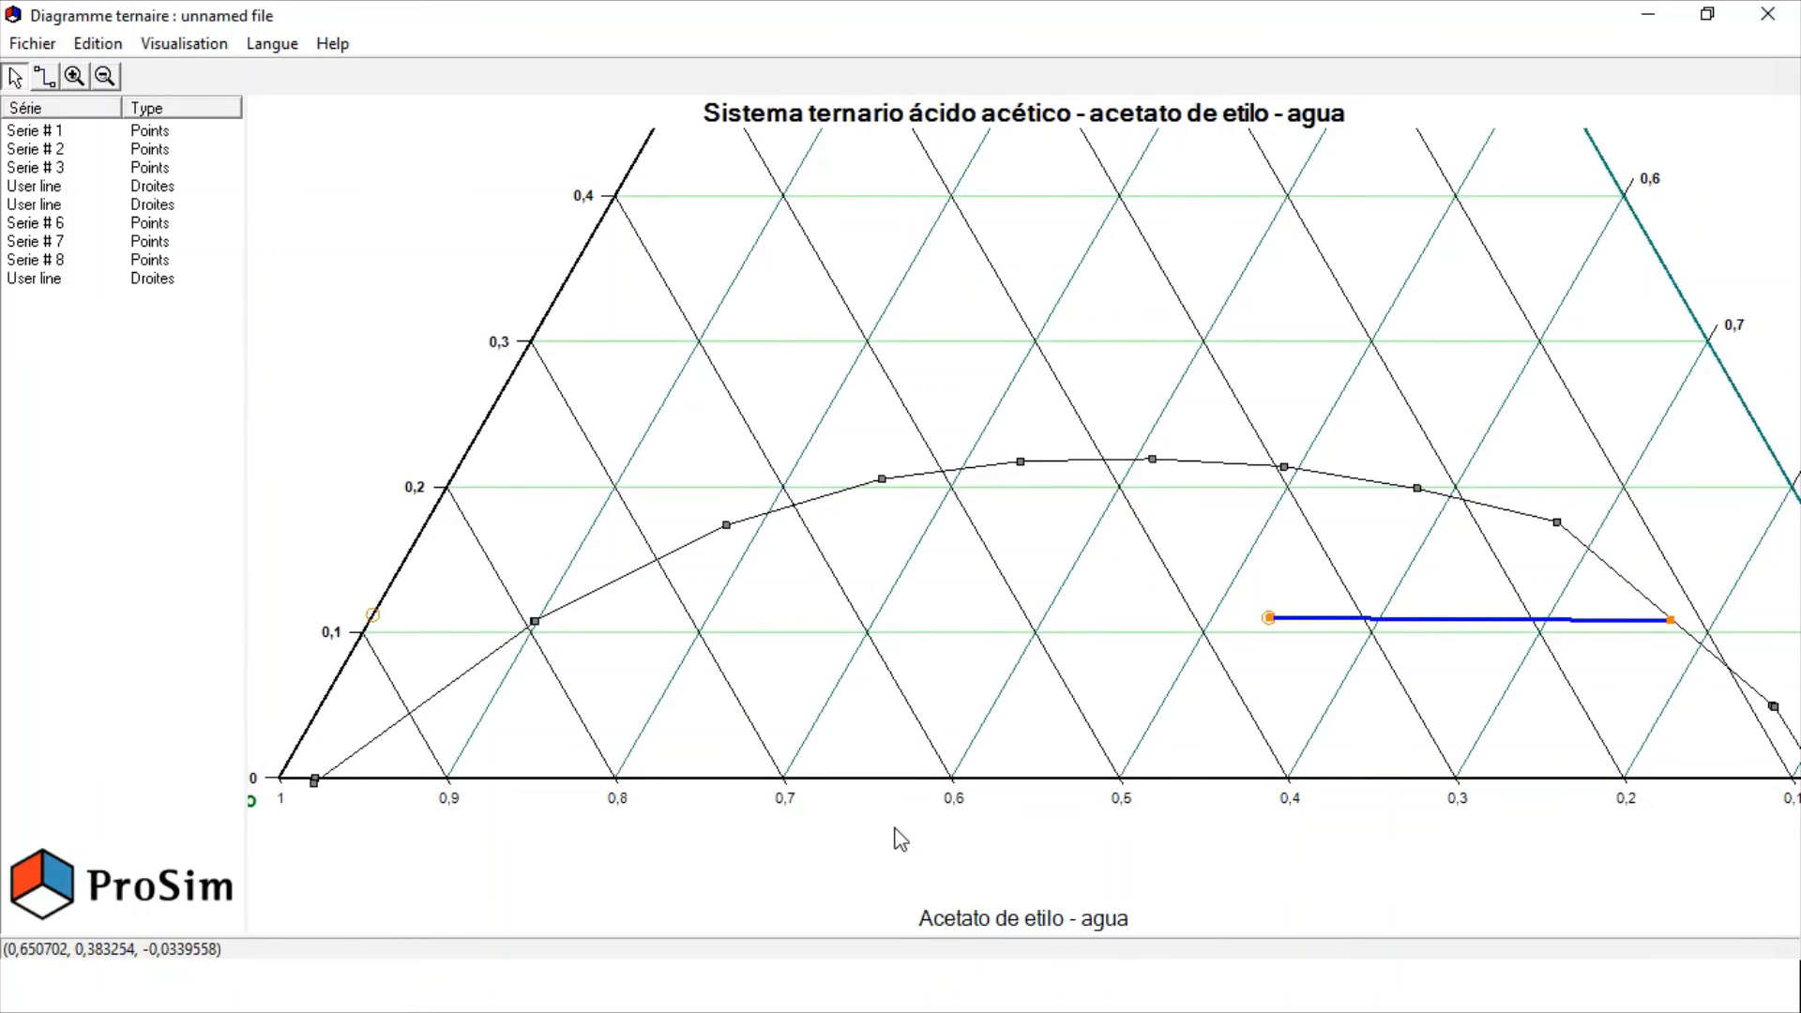
left_click(45, 77)
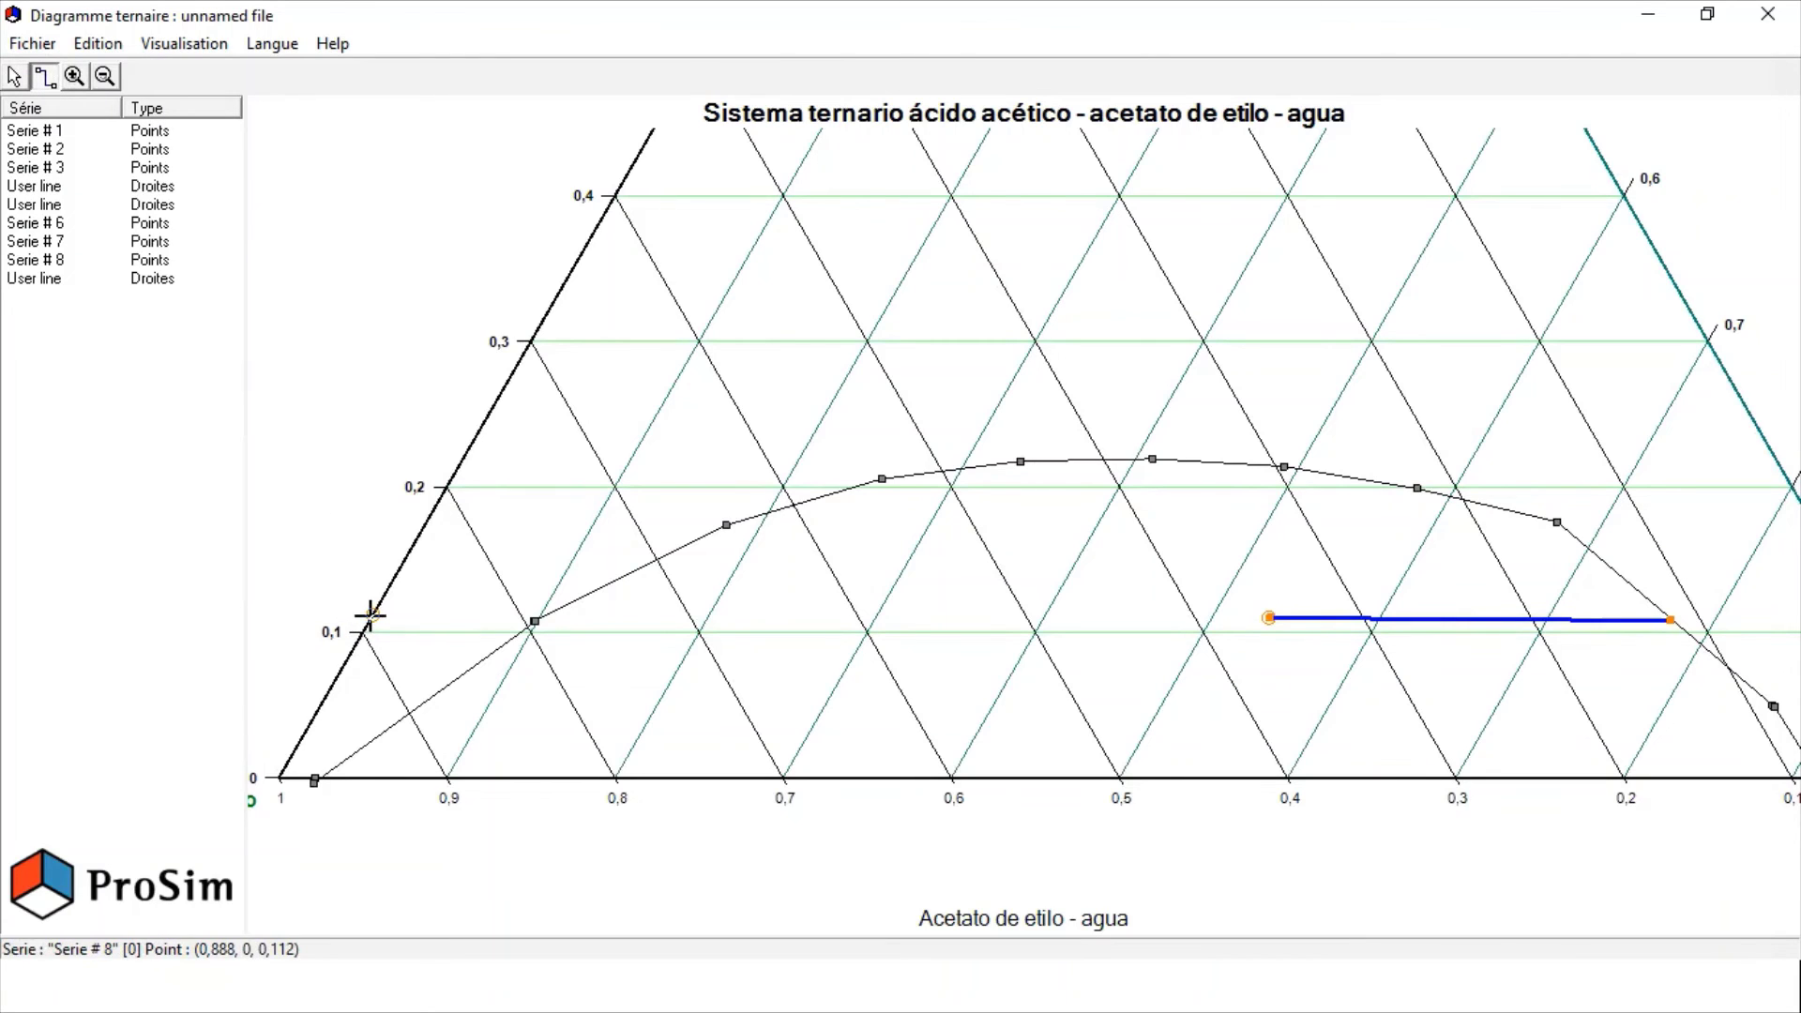
mouse_move(371, 615)
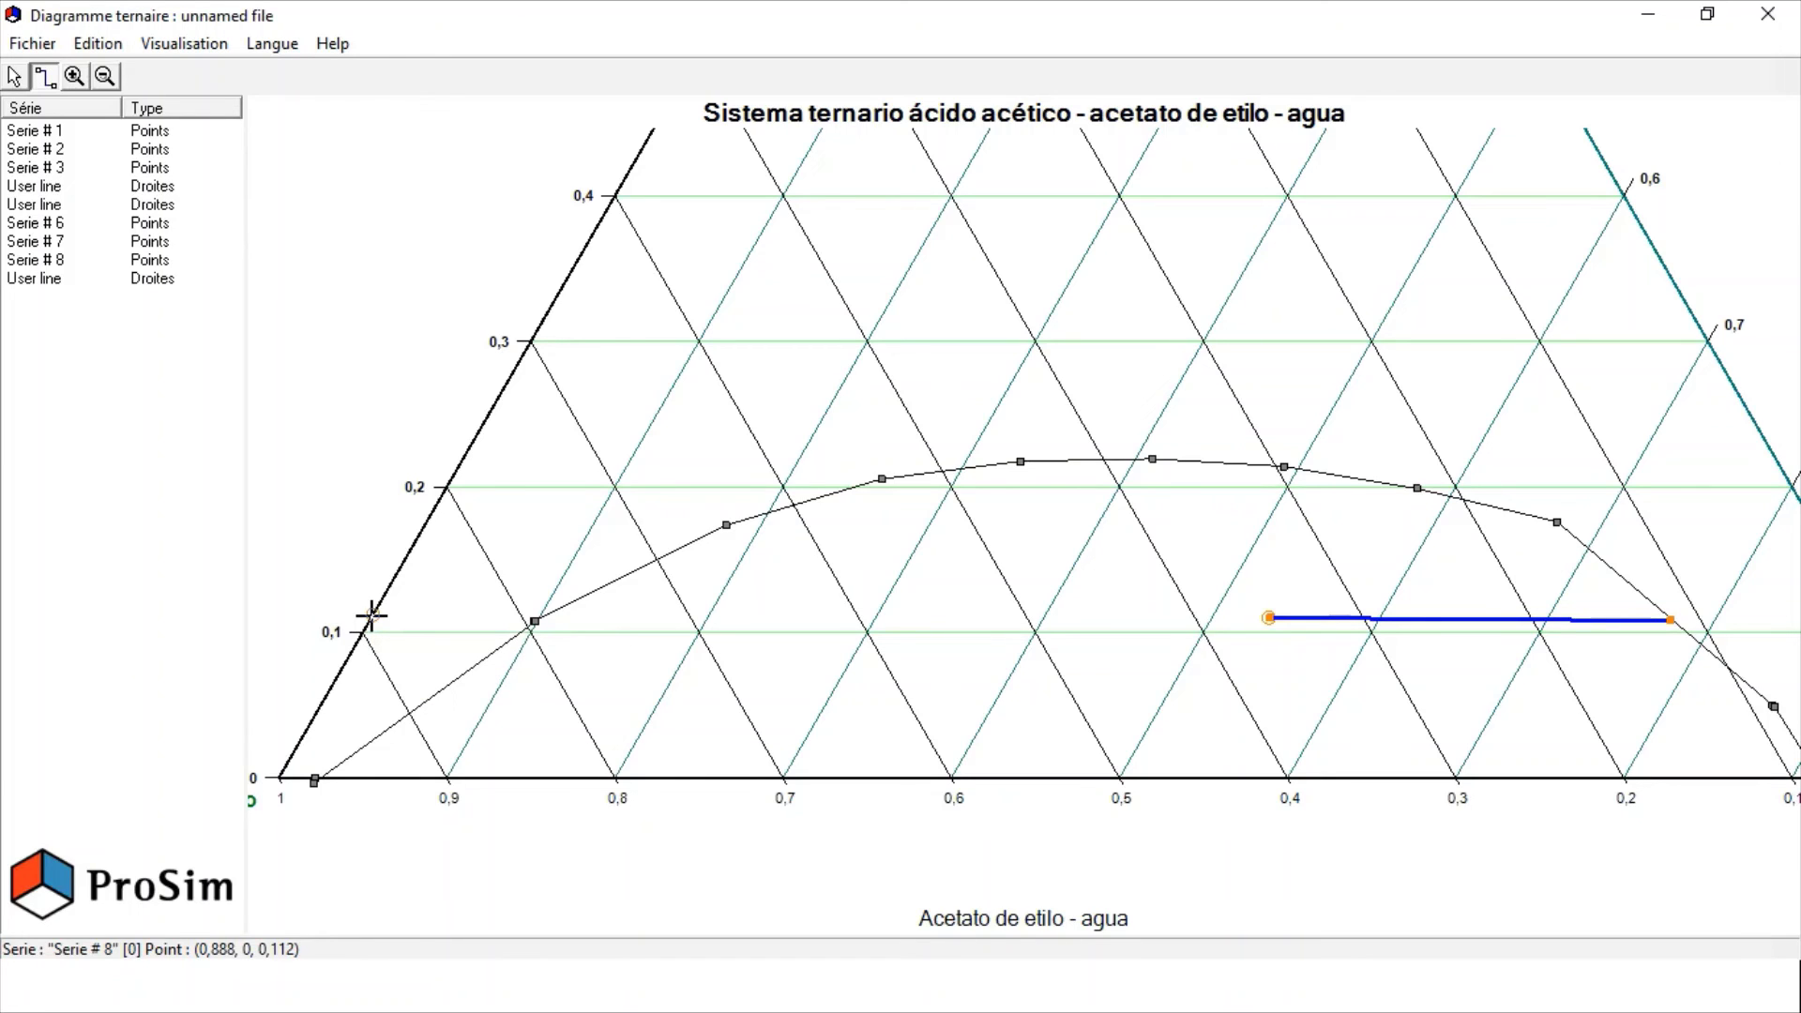
left_click(1269, 618)
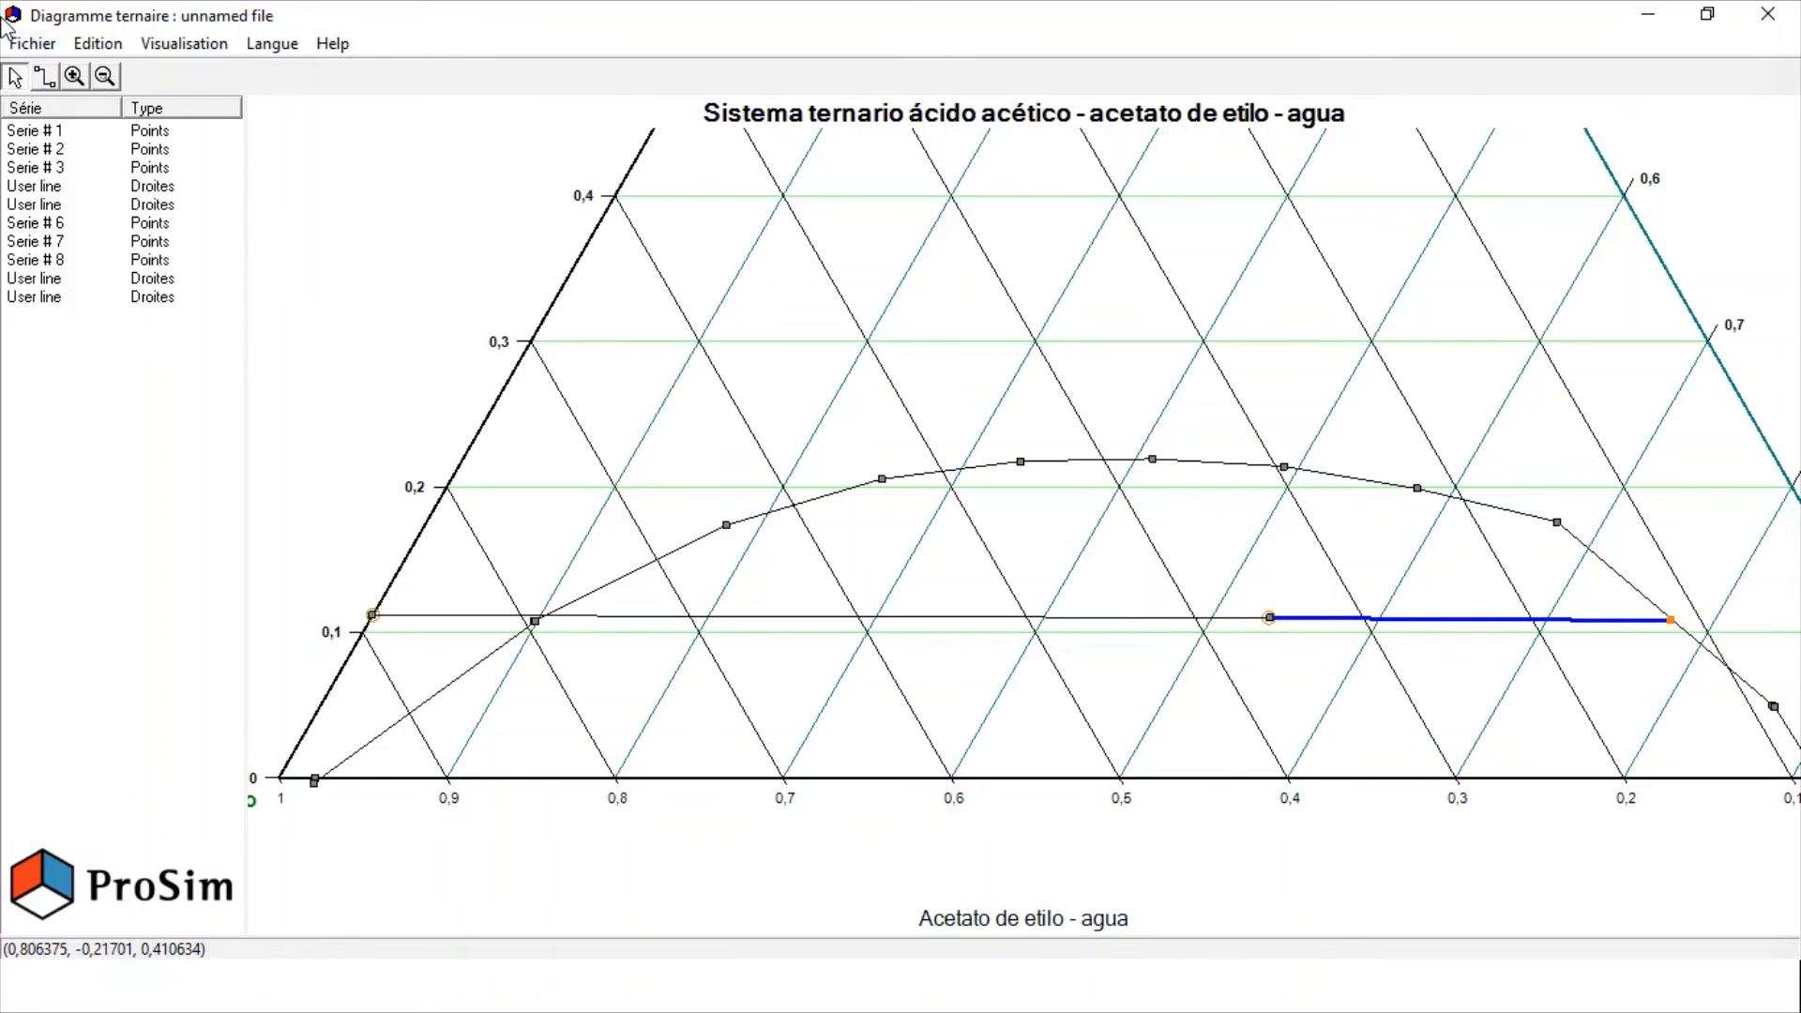
Step: Draw a user line between the mixture point and the new construction line's crossing with the binodal curve, and delete the longer construction line
left_click(44, 76)
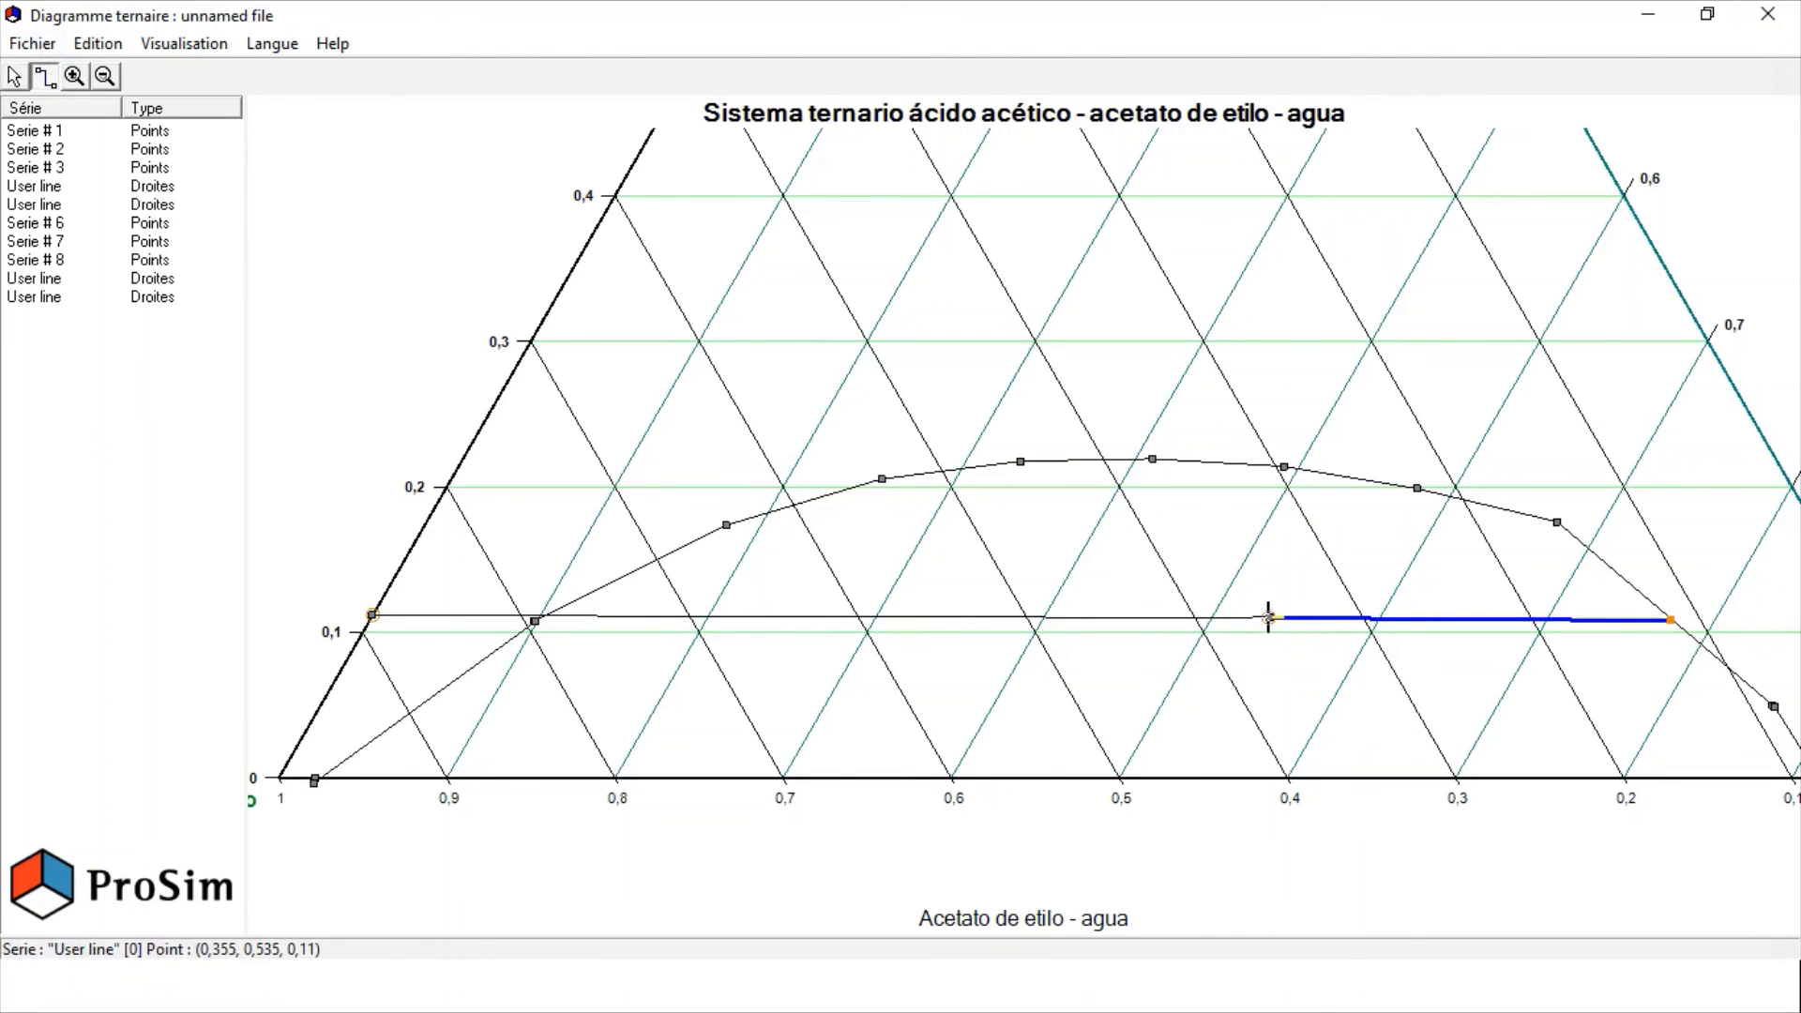
mouse_move(1268, 618)
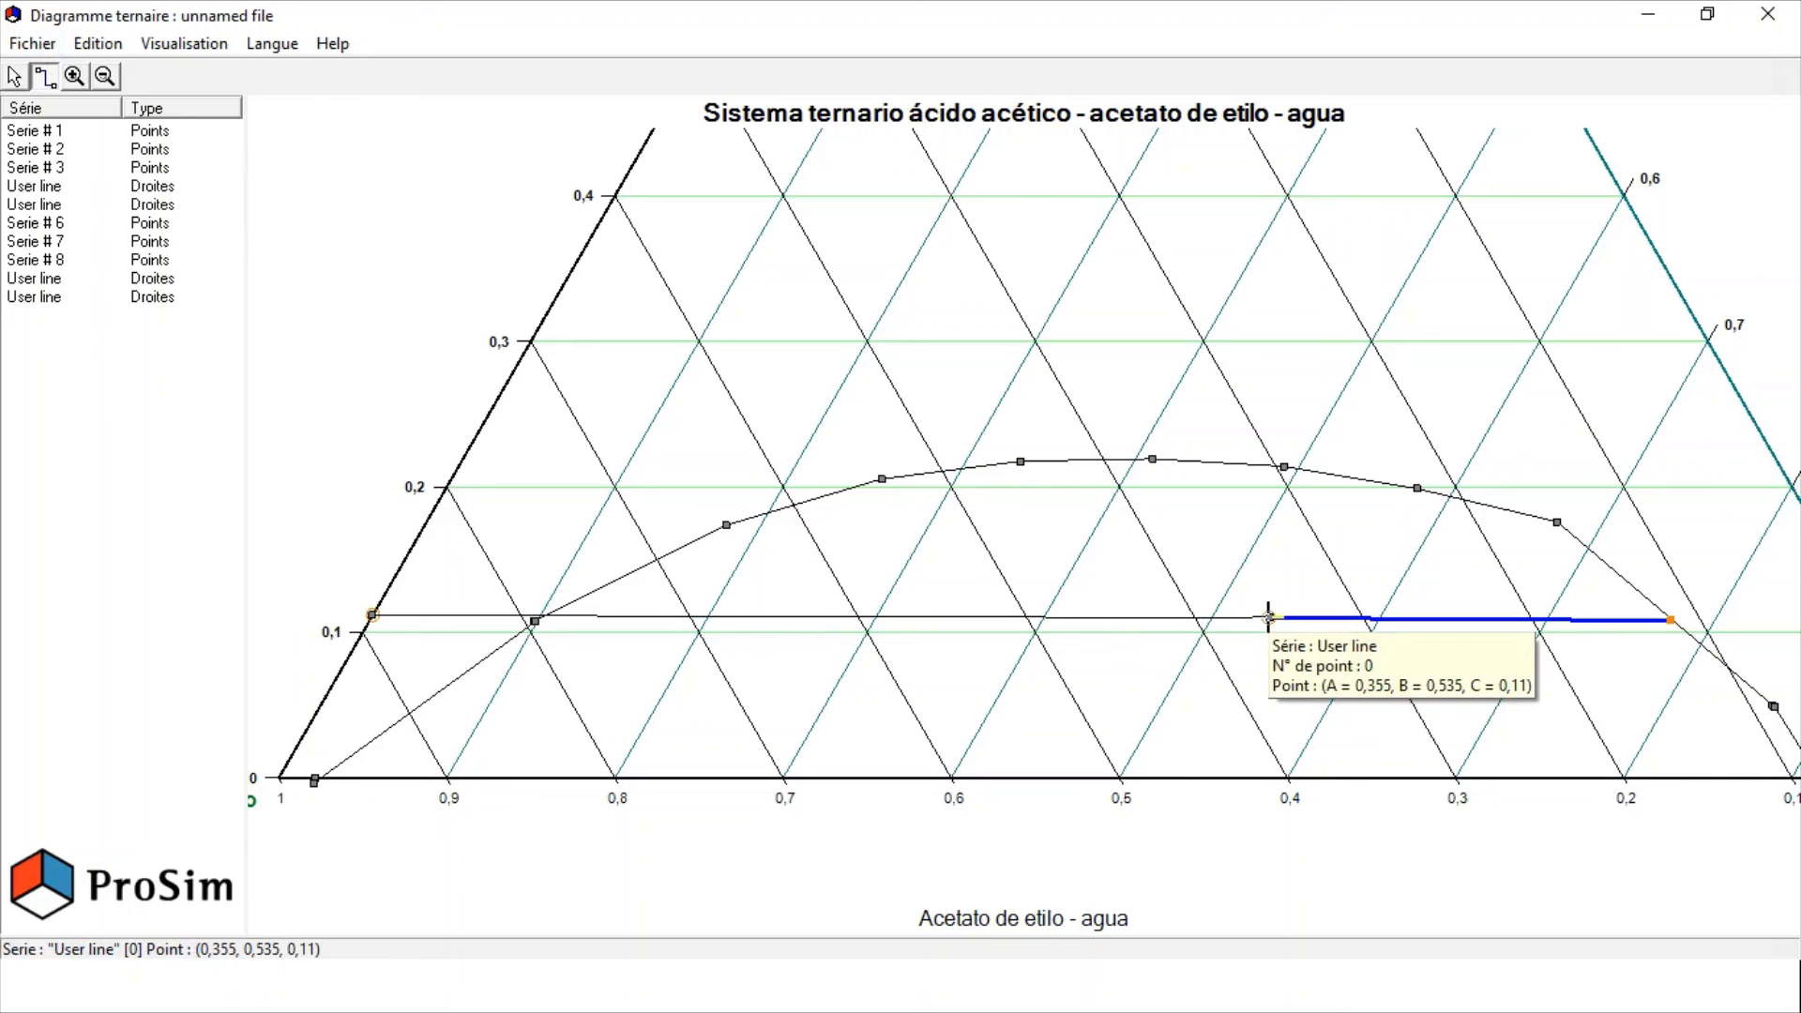
left_click(1268, 618)
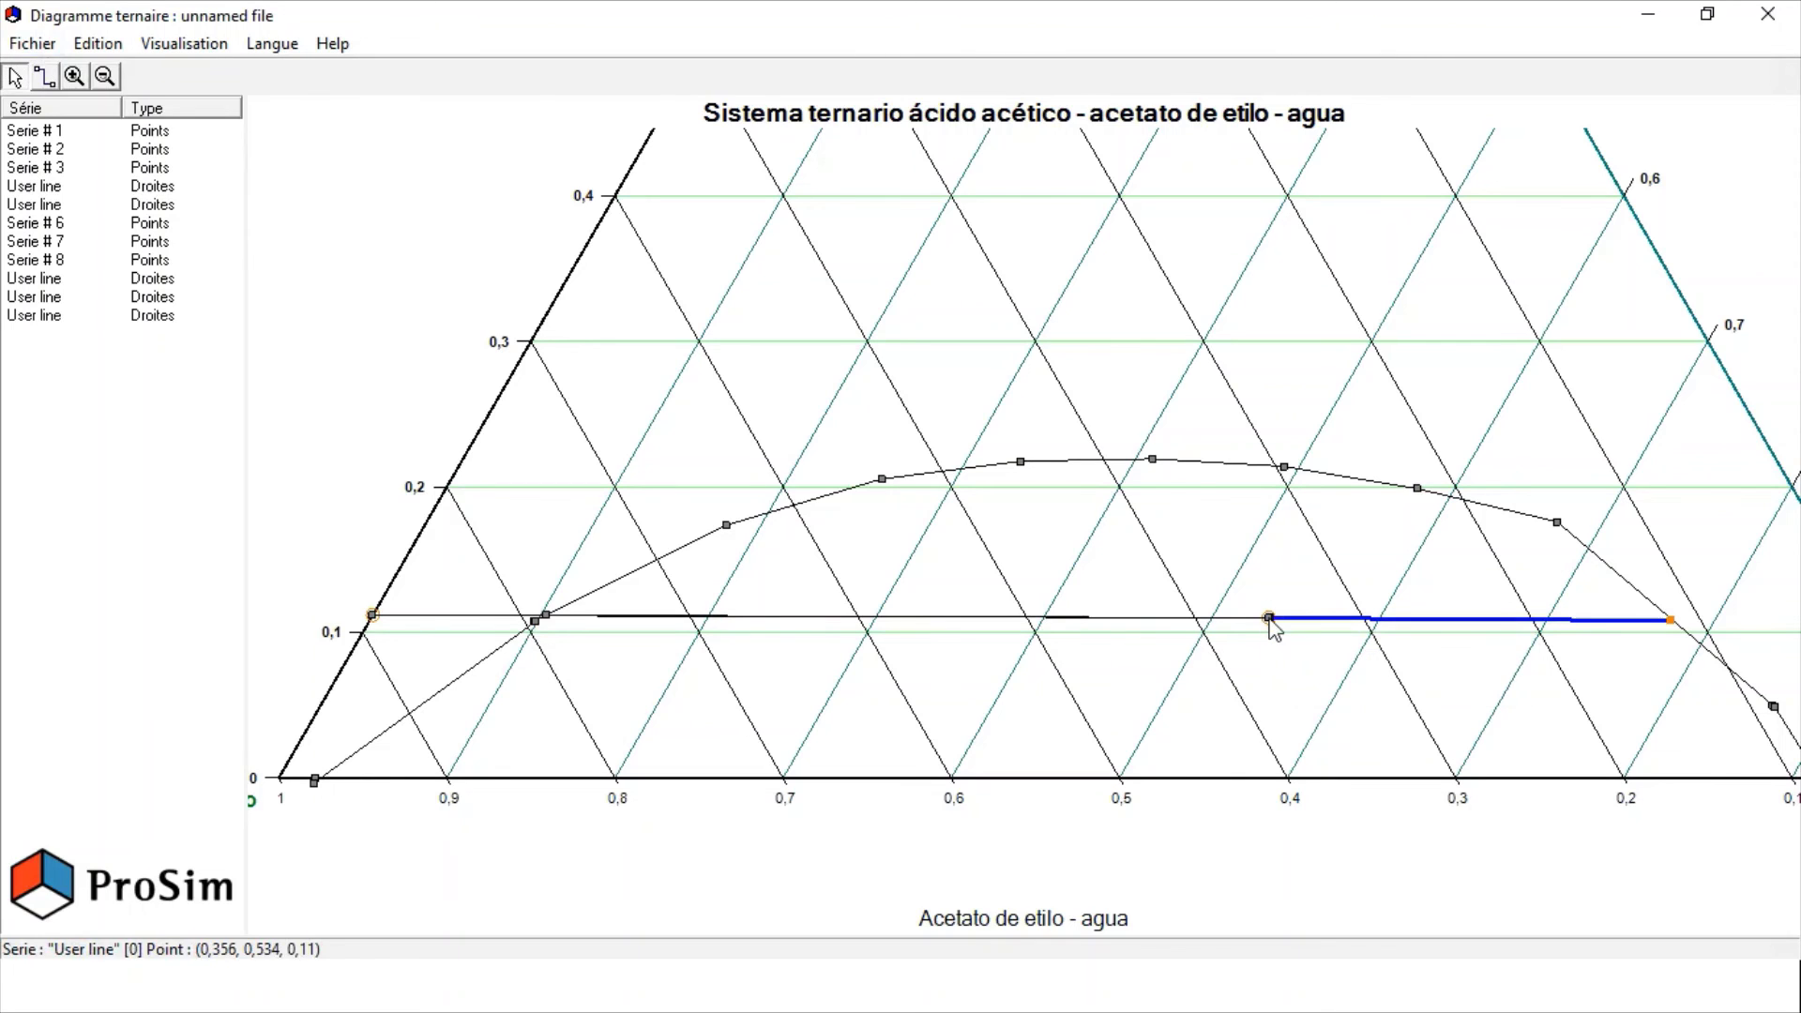
left_click(142, 299)
right_click(142, 298)
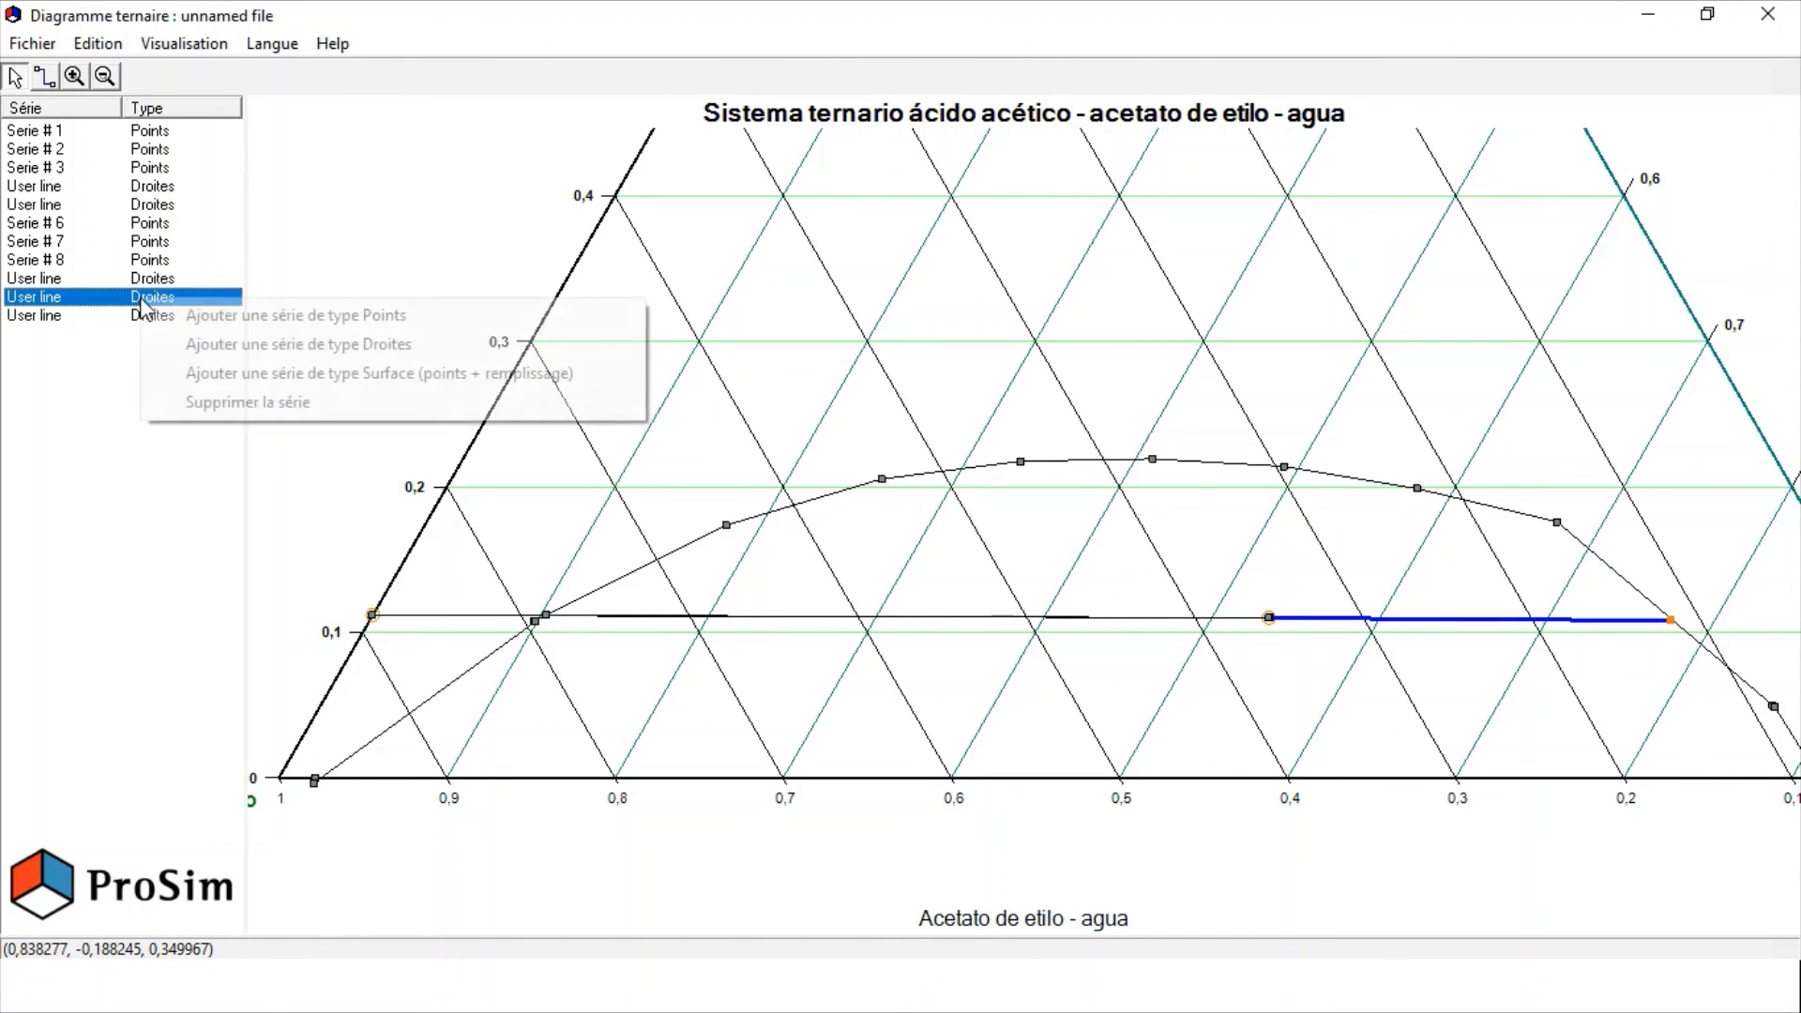
left_click(233, 399)
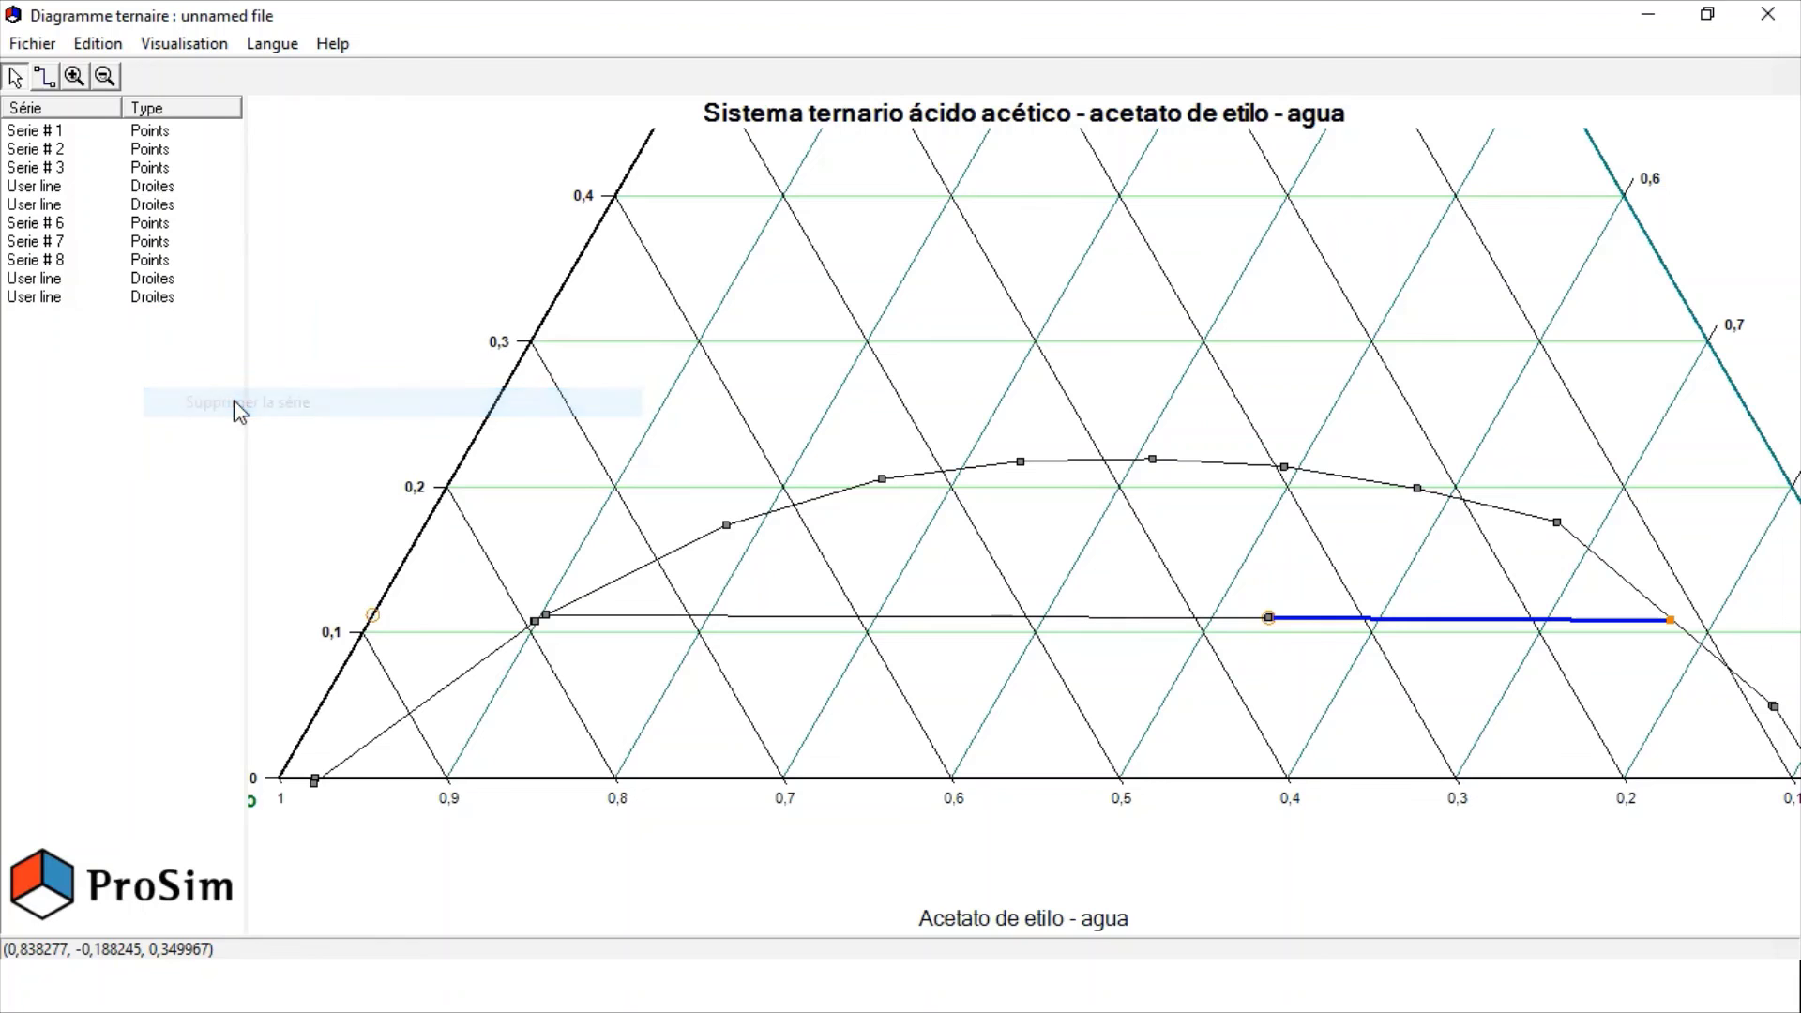
Step: Format the new user line on the acetato de etilo side of the mixture point with a solid red line of width 3
right_click(954, 620)
left_click(1031, 631)
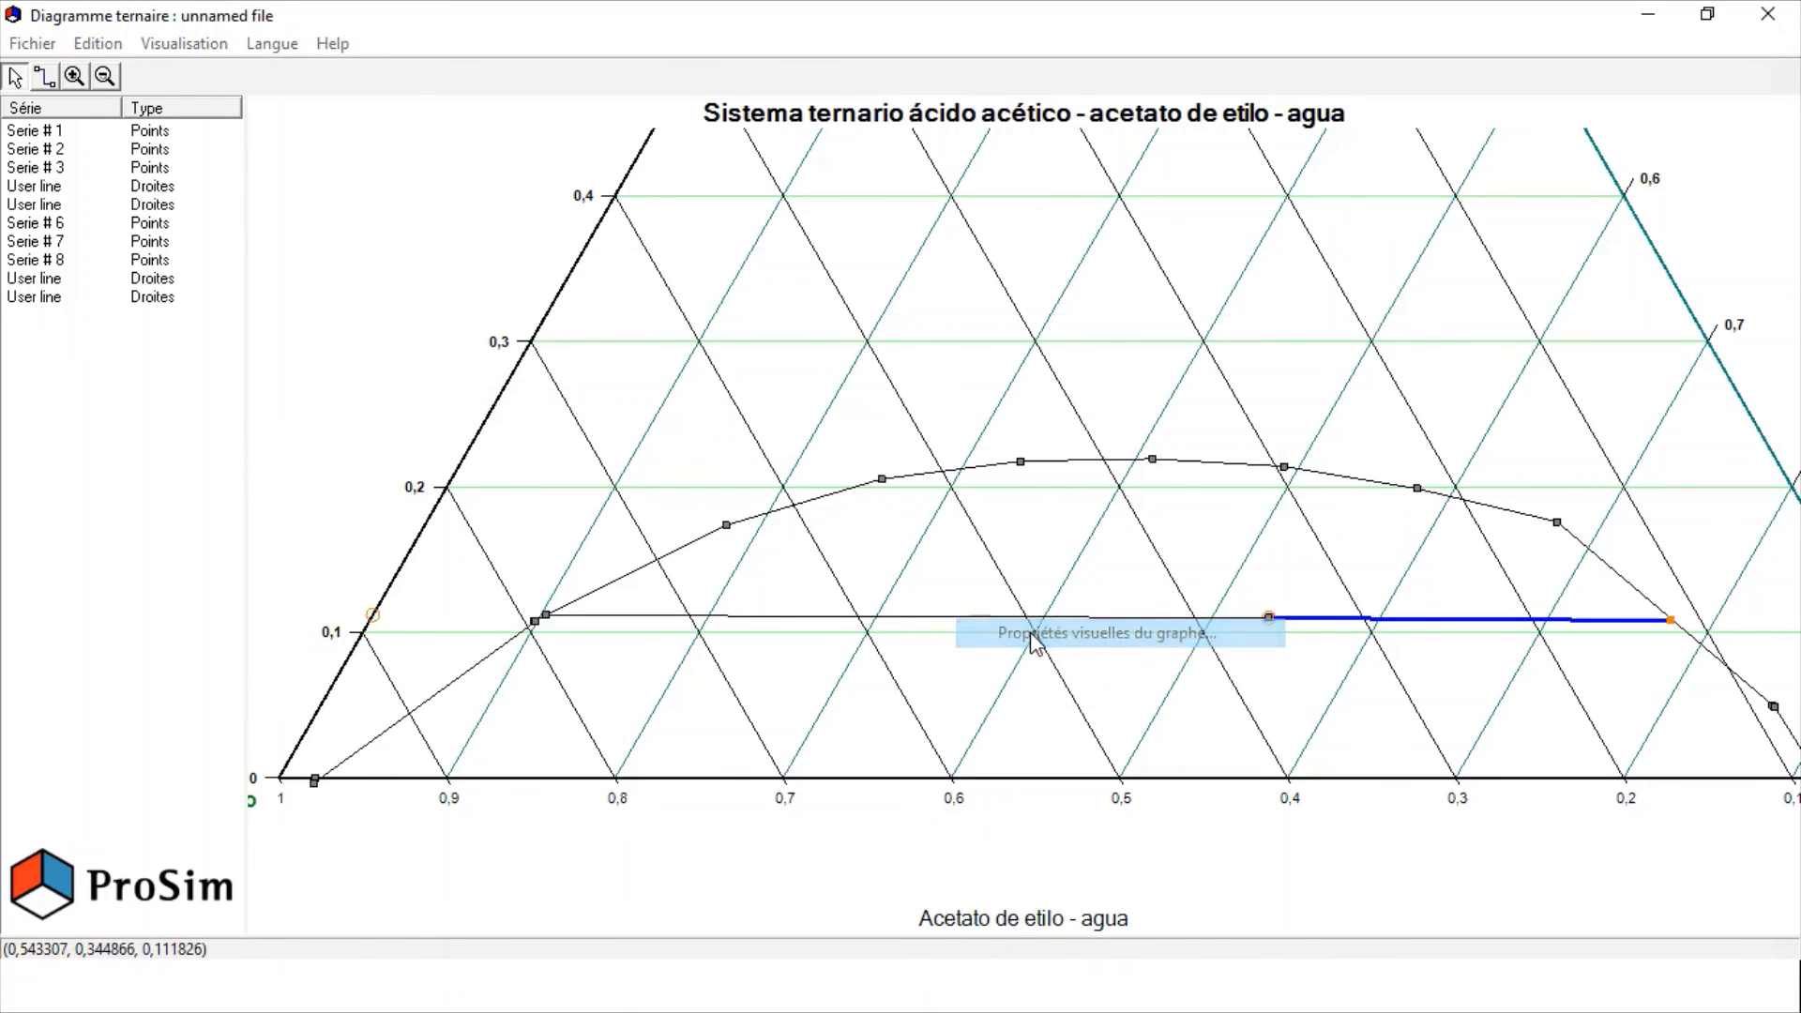
left_click(550, 589)
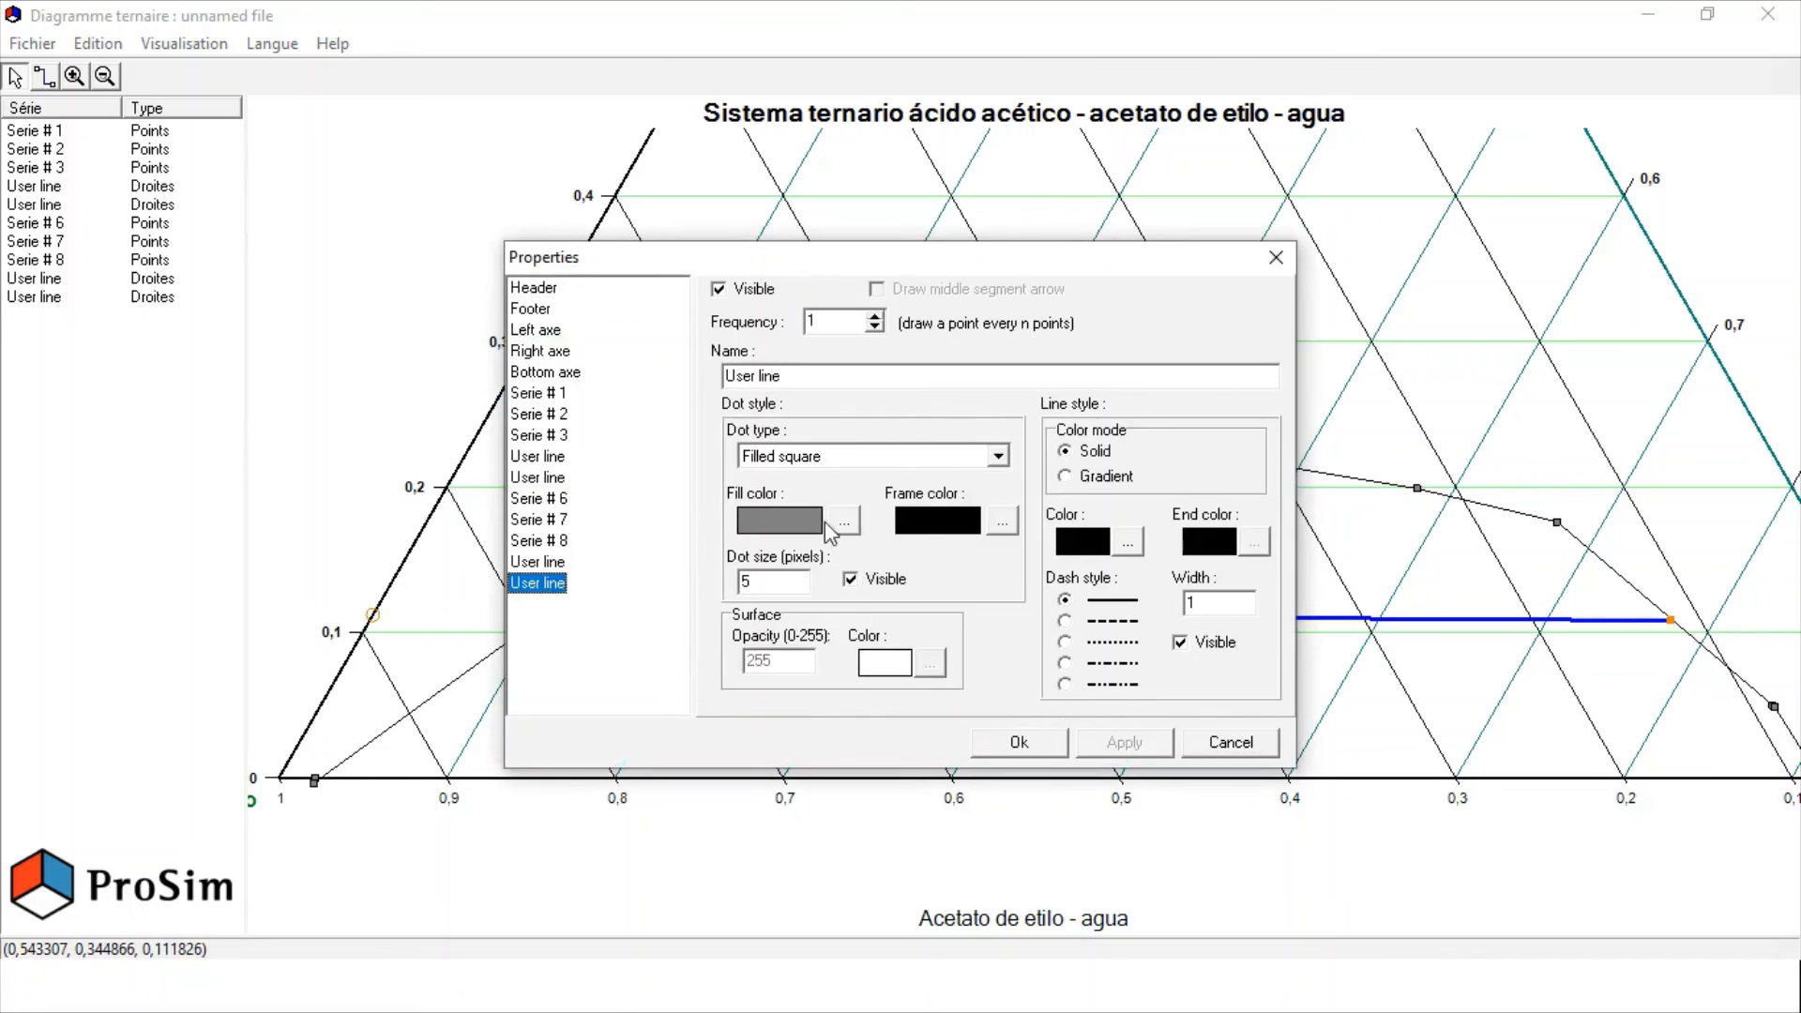
left_click(1128, 549)
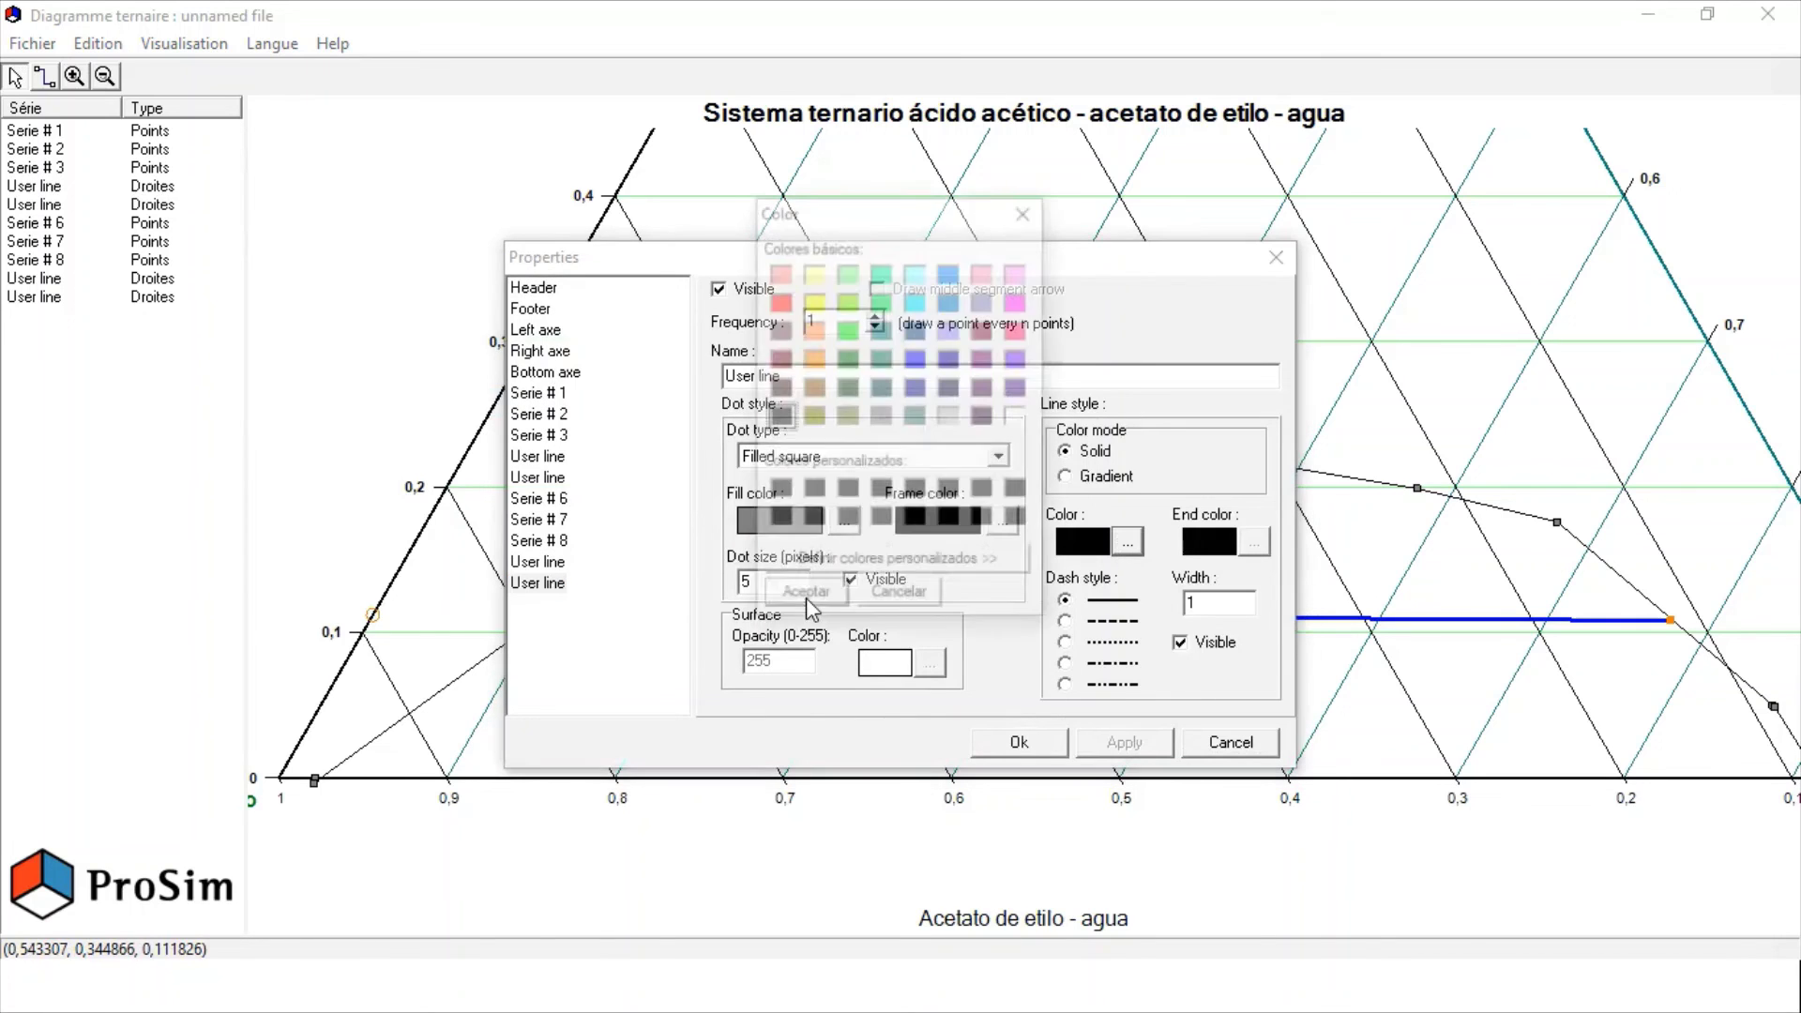
left_click(780, 301)
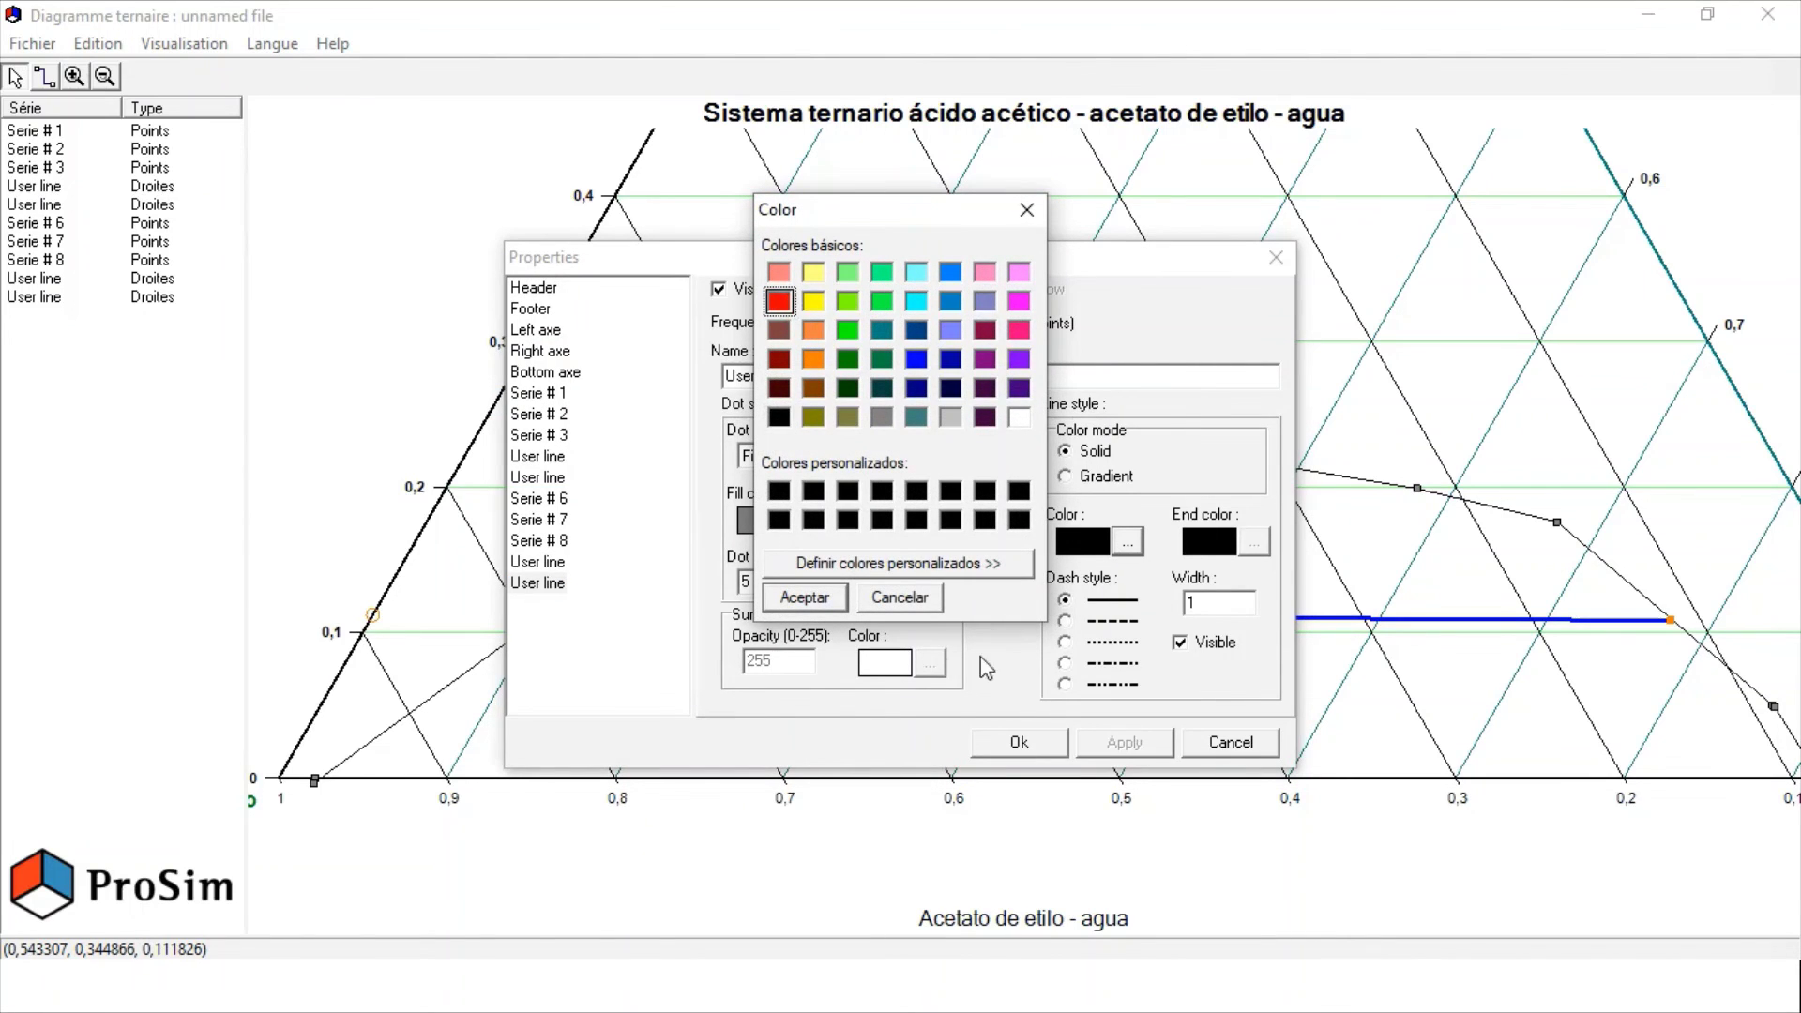
left_click(805, 597)
double_click(1212, 603)
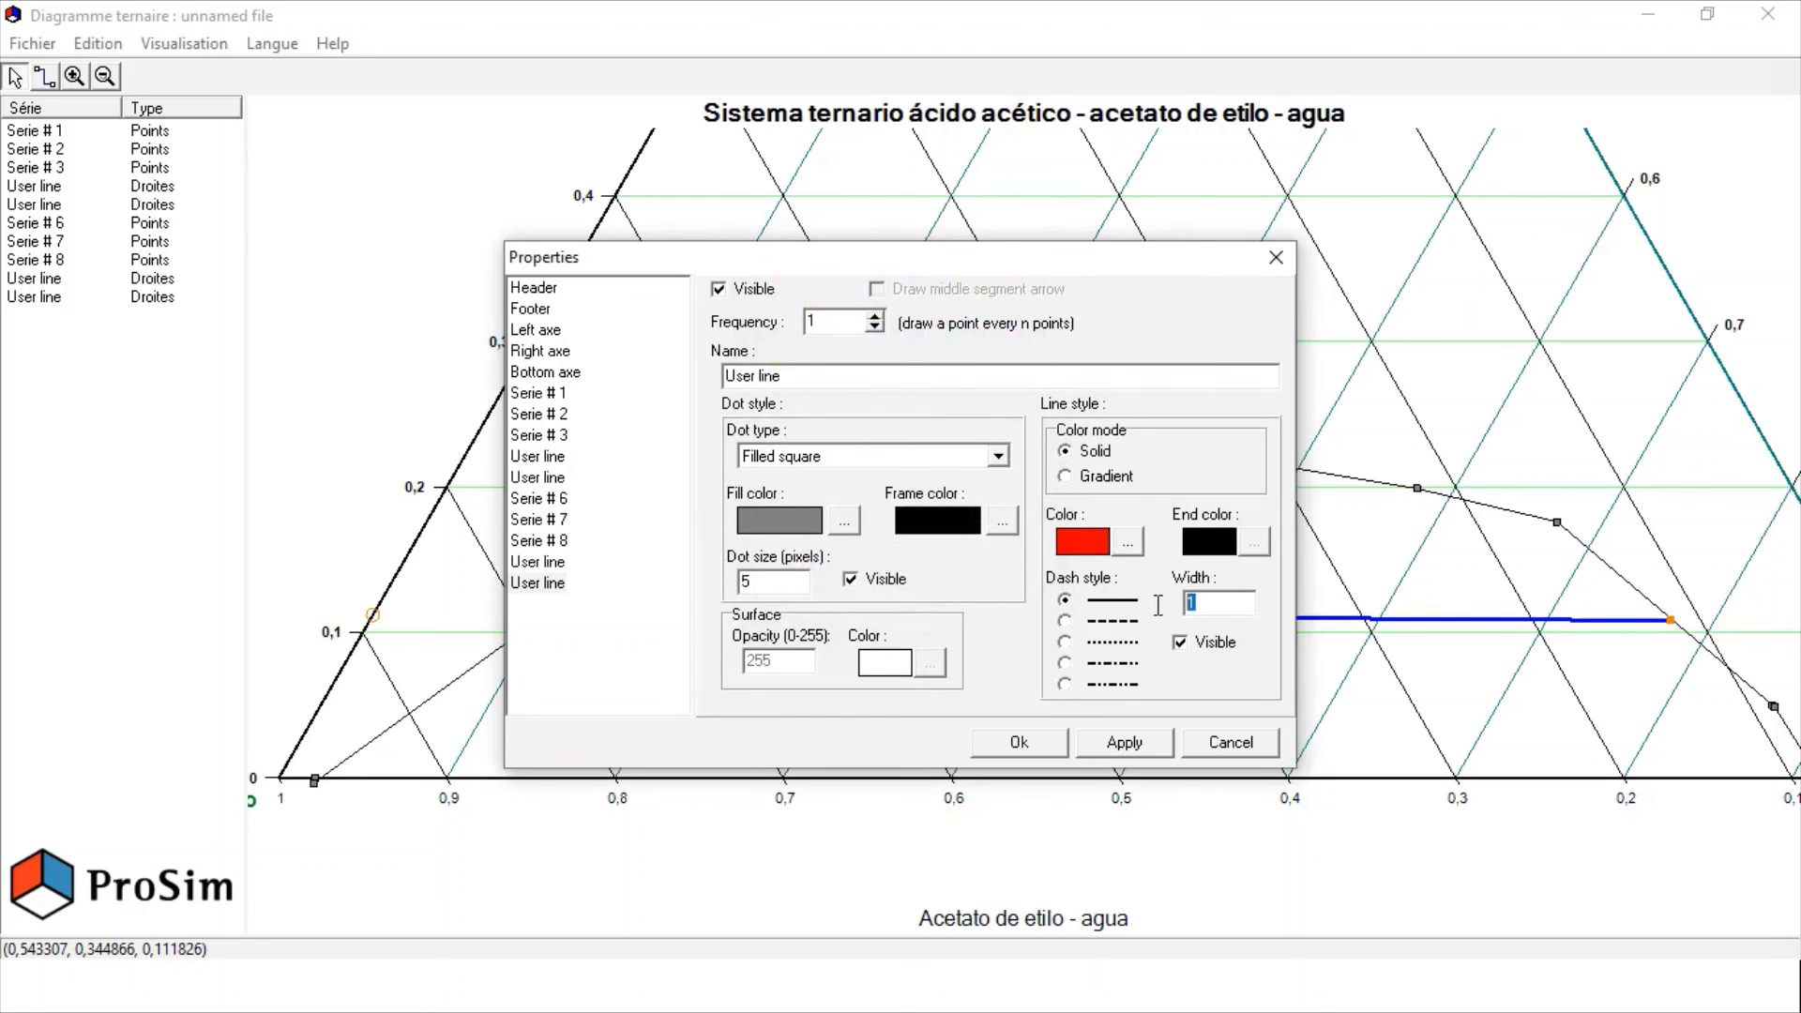
left_click(1131, 743)
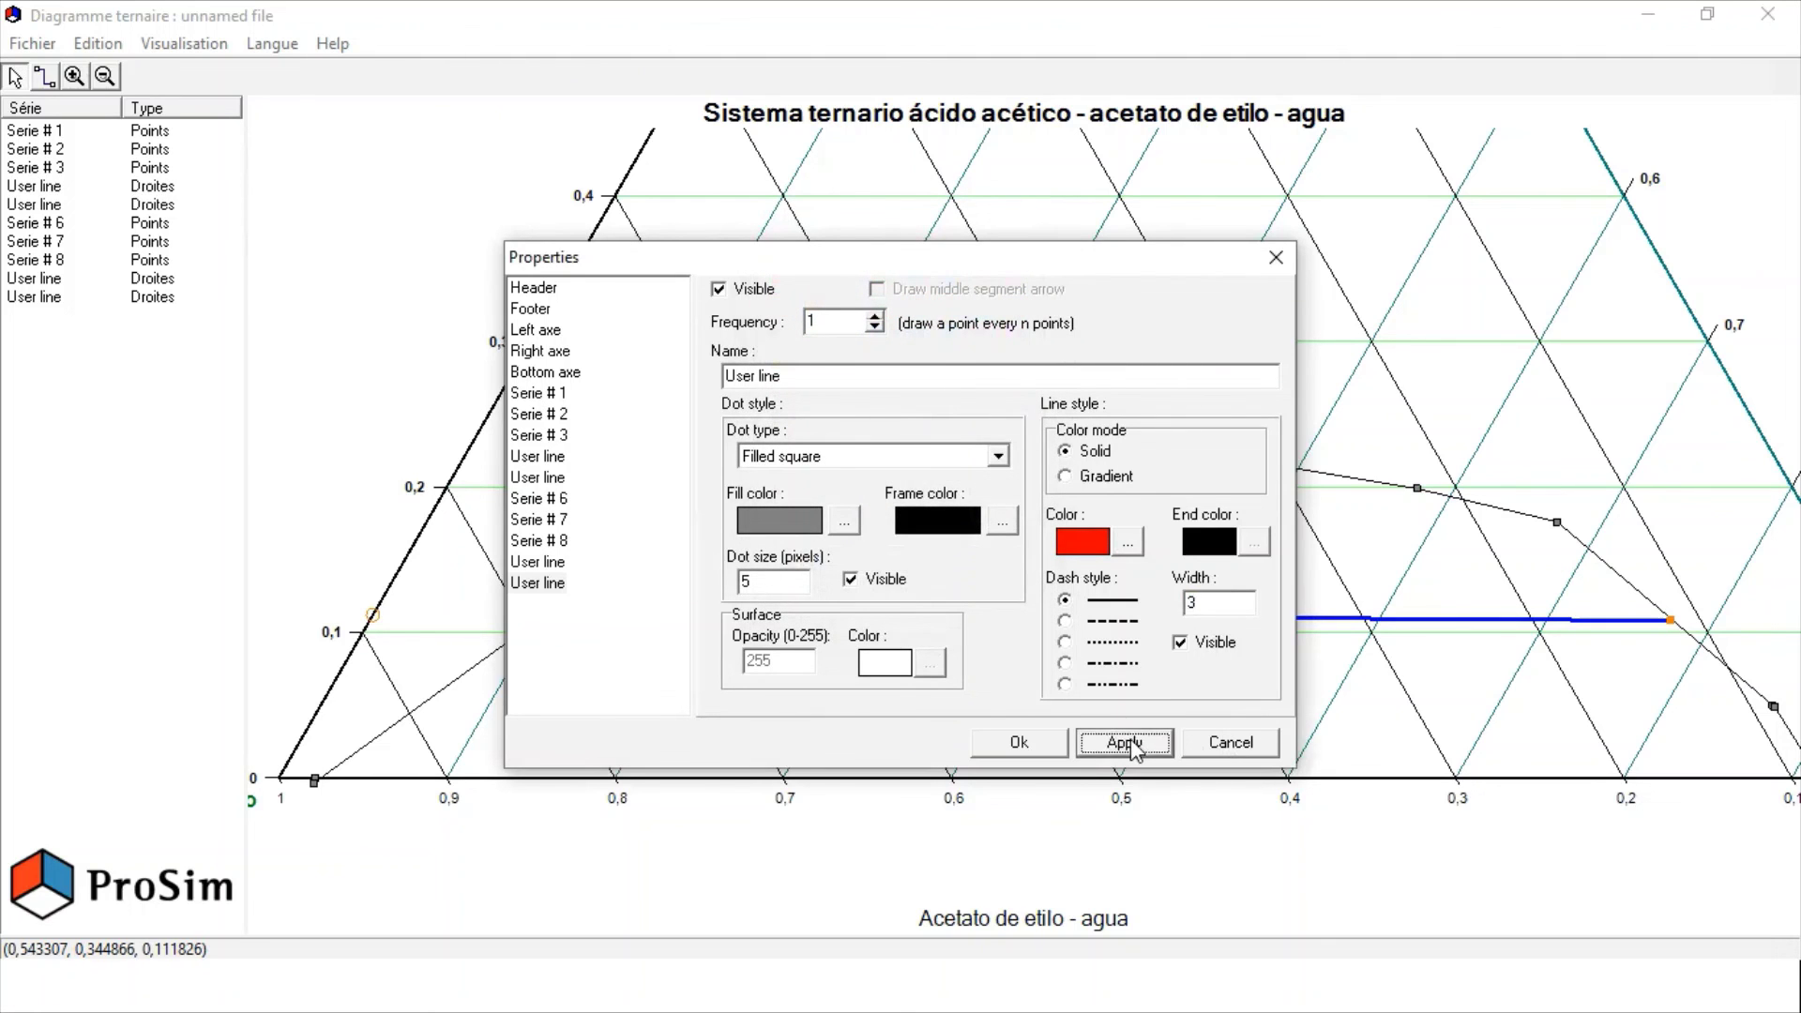
Step: Set the frame and fill colors of the red user line's dots to orange and accept the graph properties
left_click_drag(1092, 266, 1113, 50)
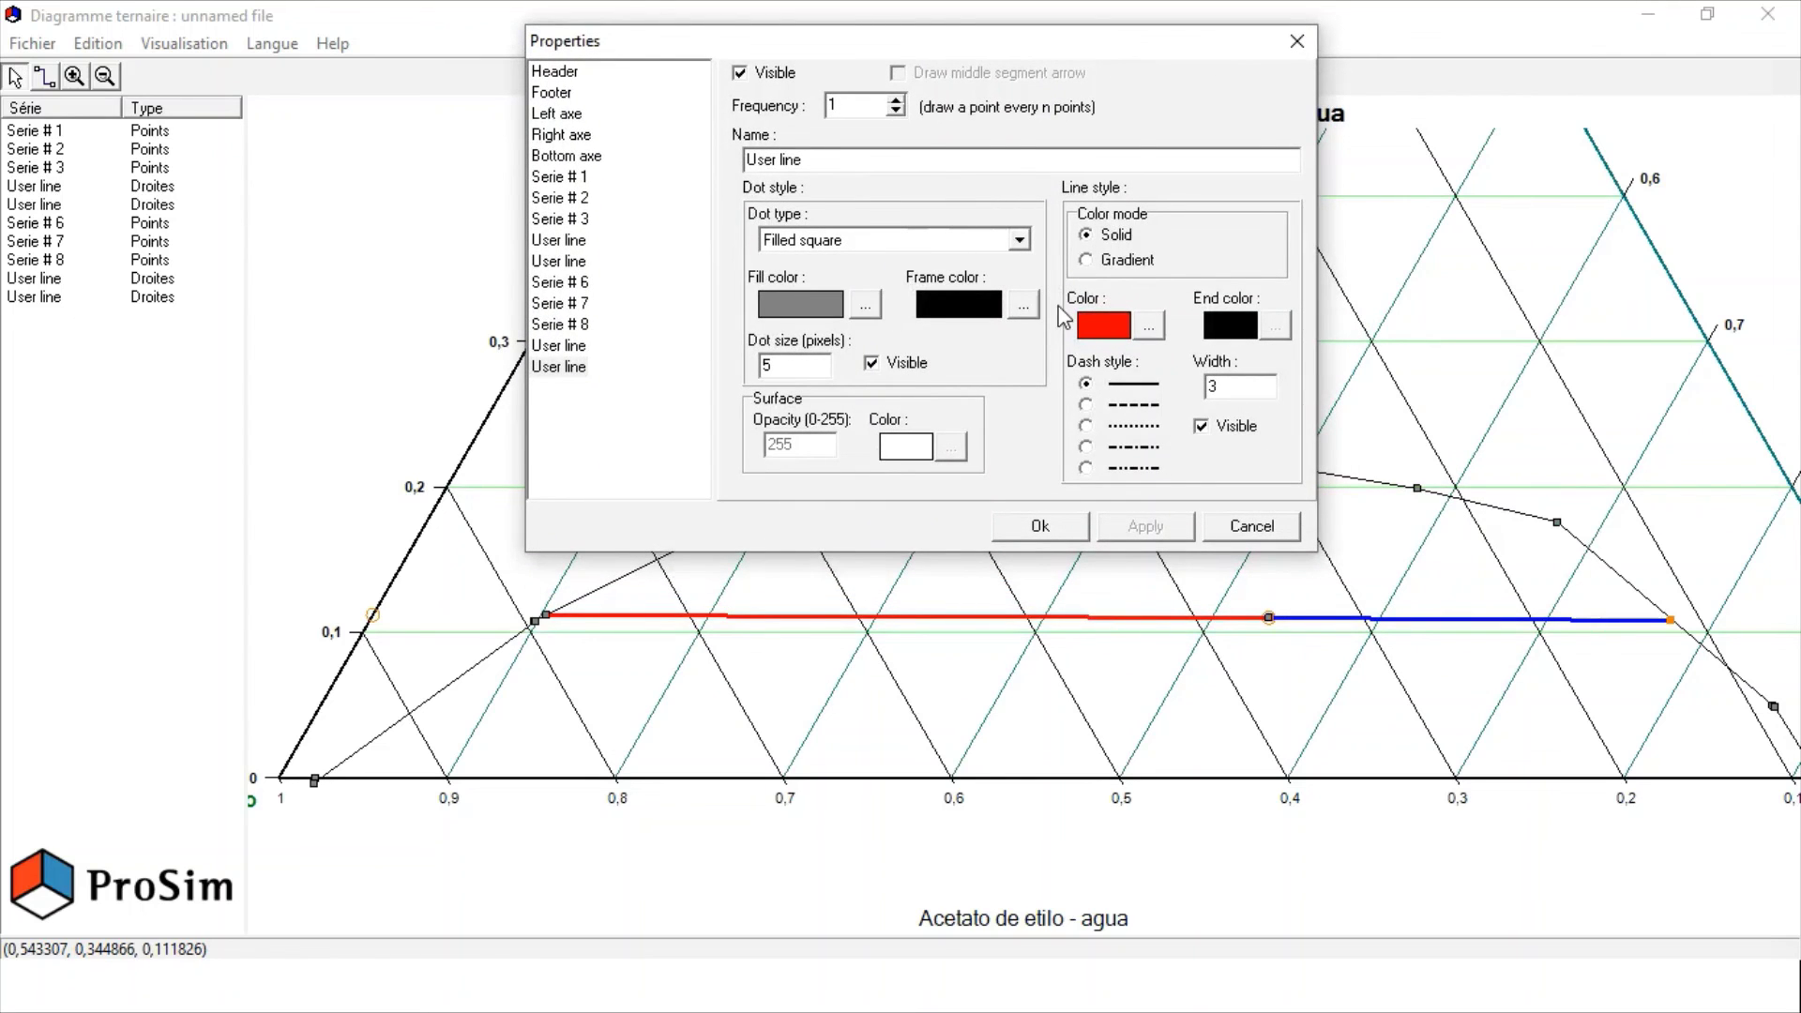
left_click(1023, 305)
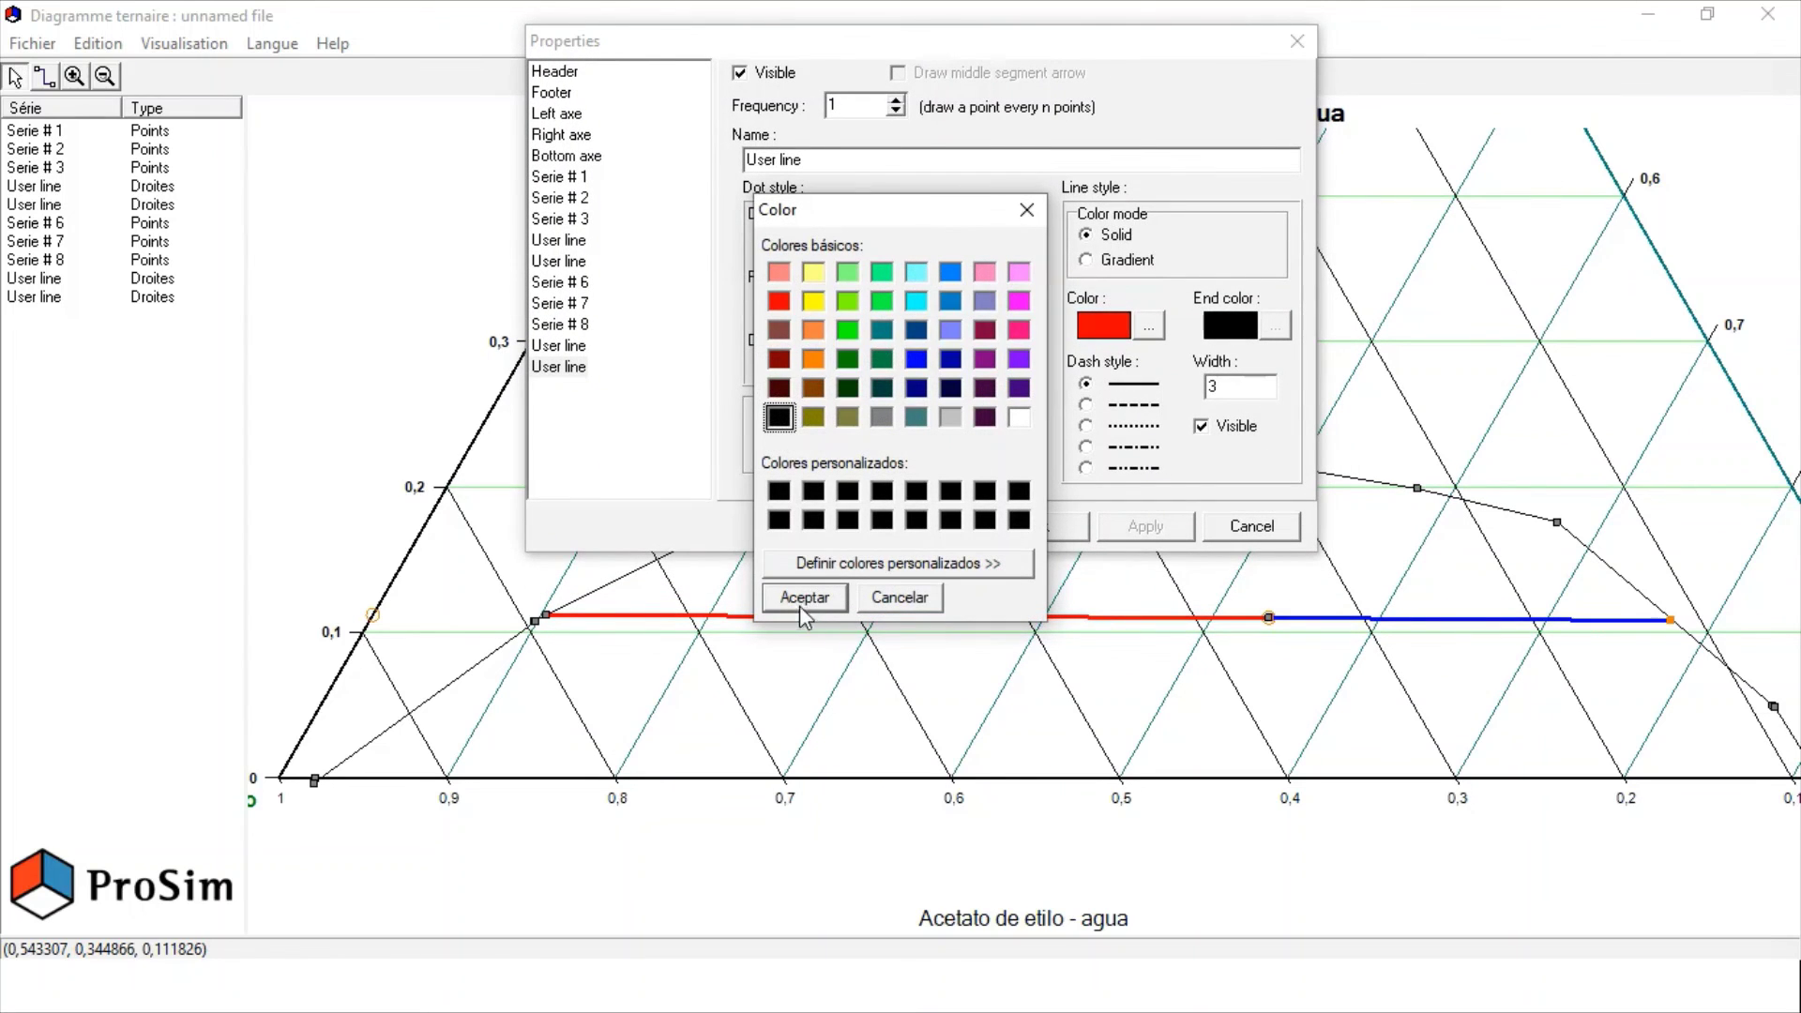
left_click(812, 358)
left_click(805, 597)
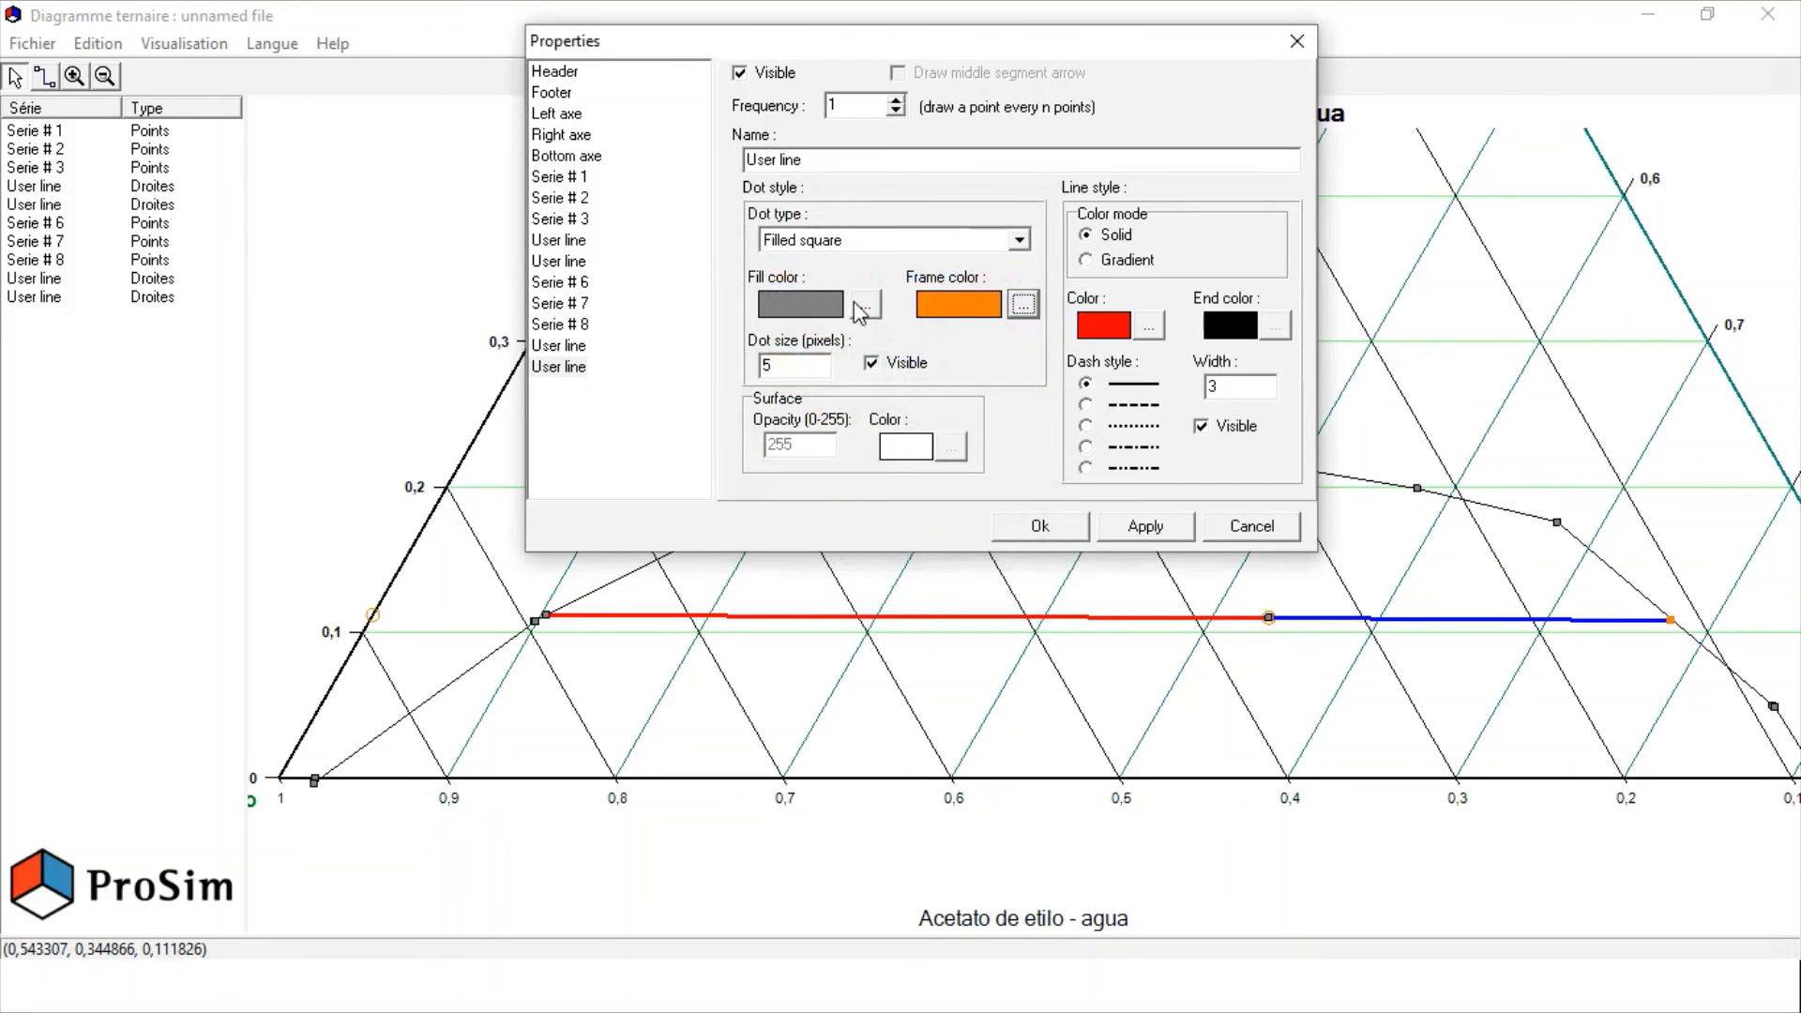
left_click(854, 302)
left_click(813, 358)
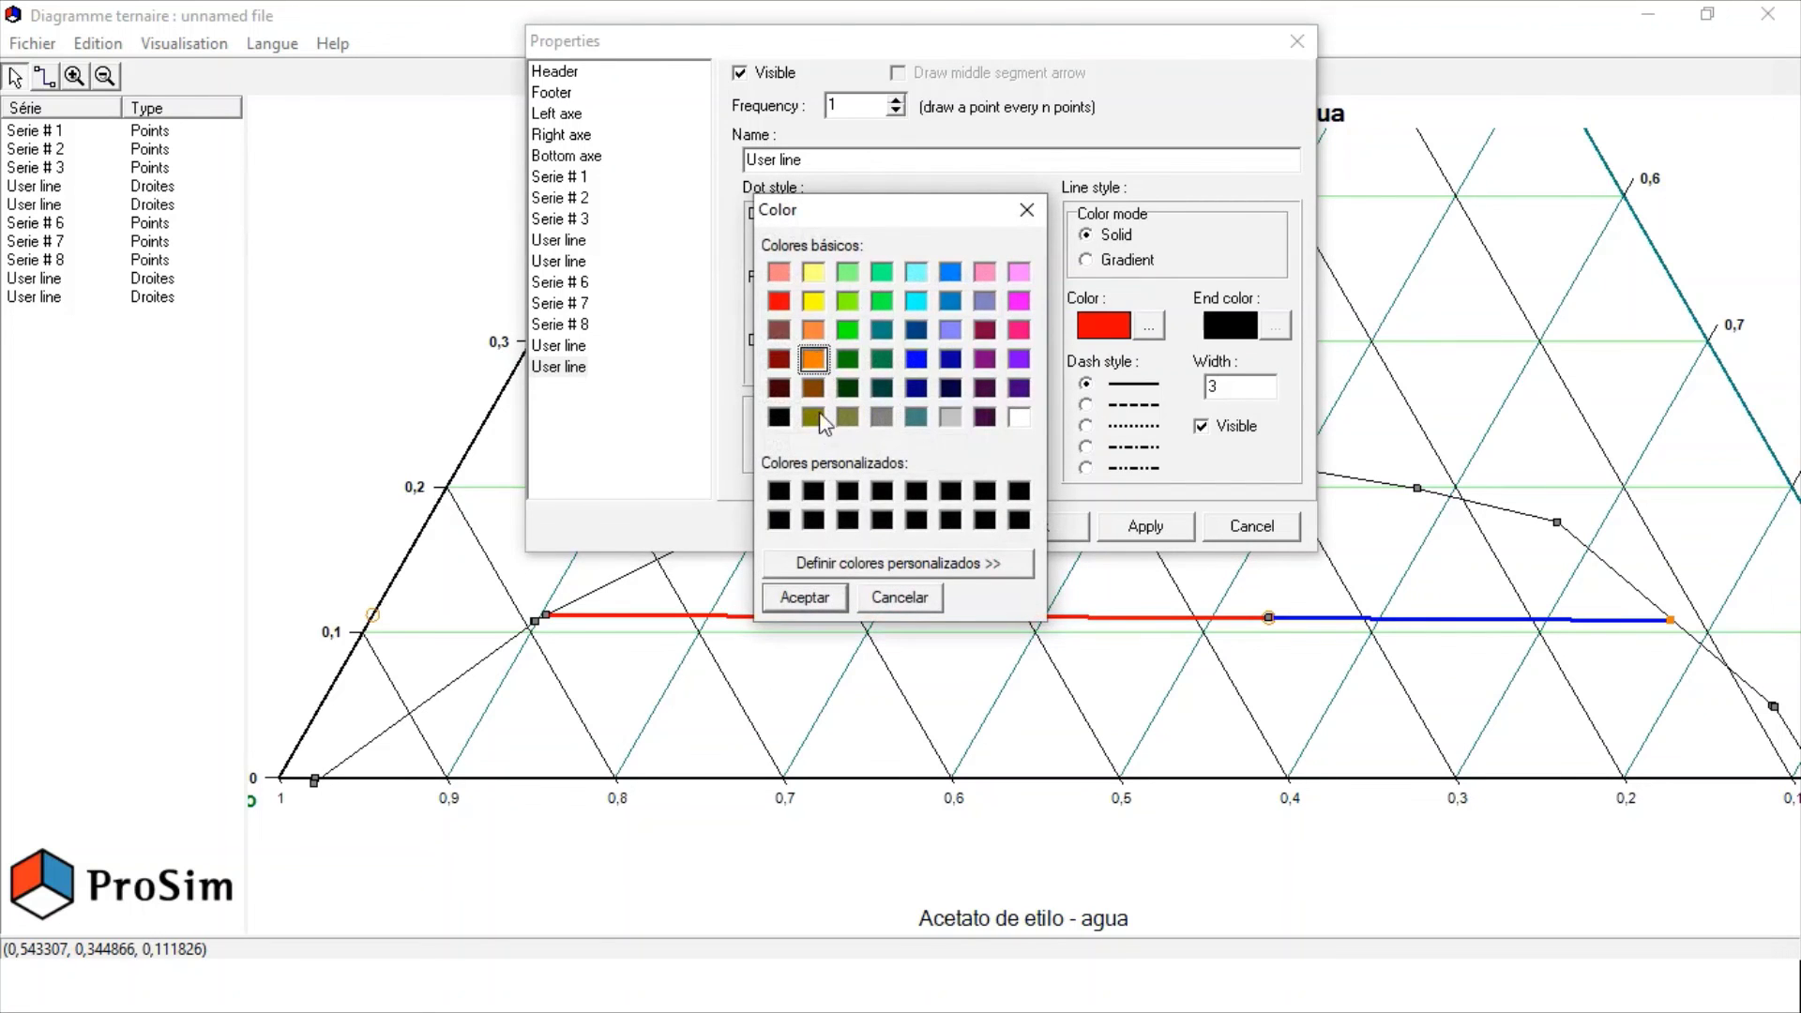
left_click(802, 596)
left_click(1162, 529)
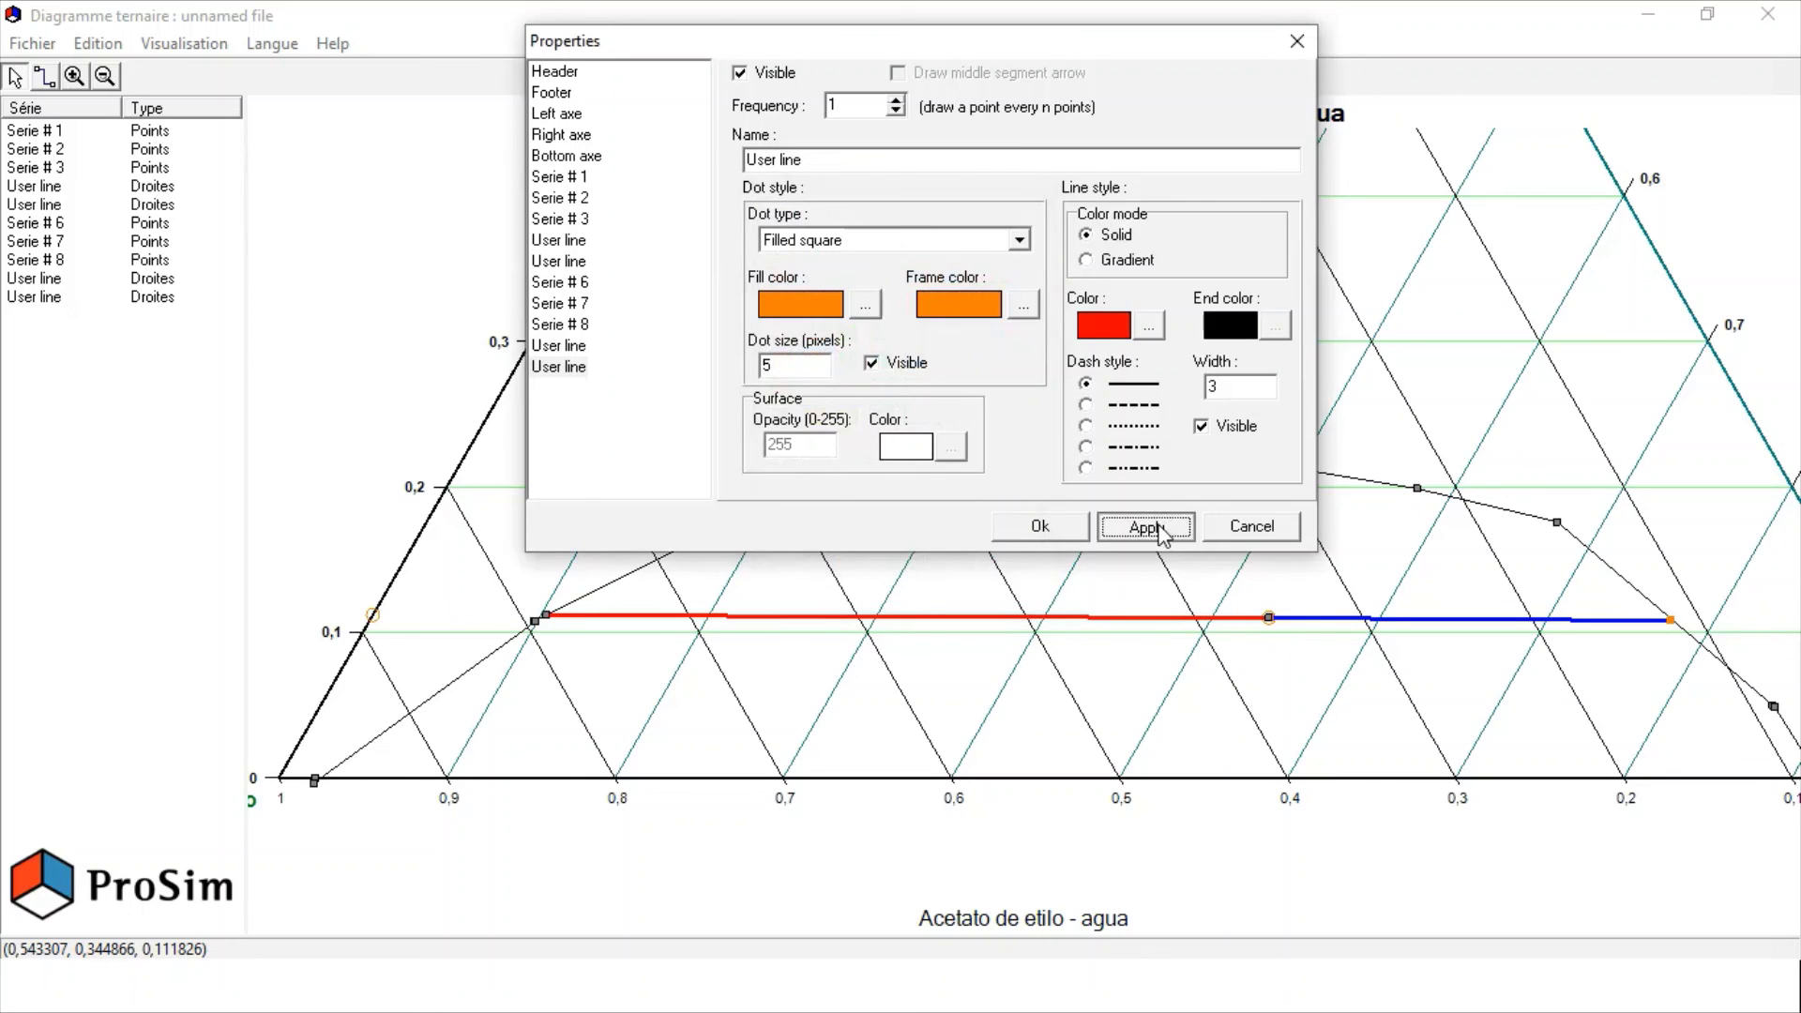
left_click(1039, 530)
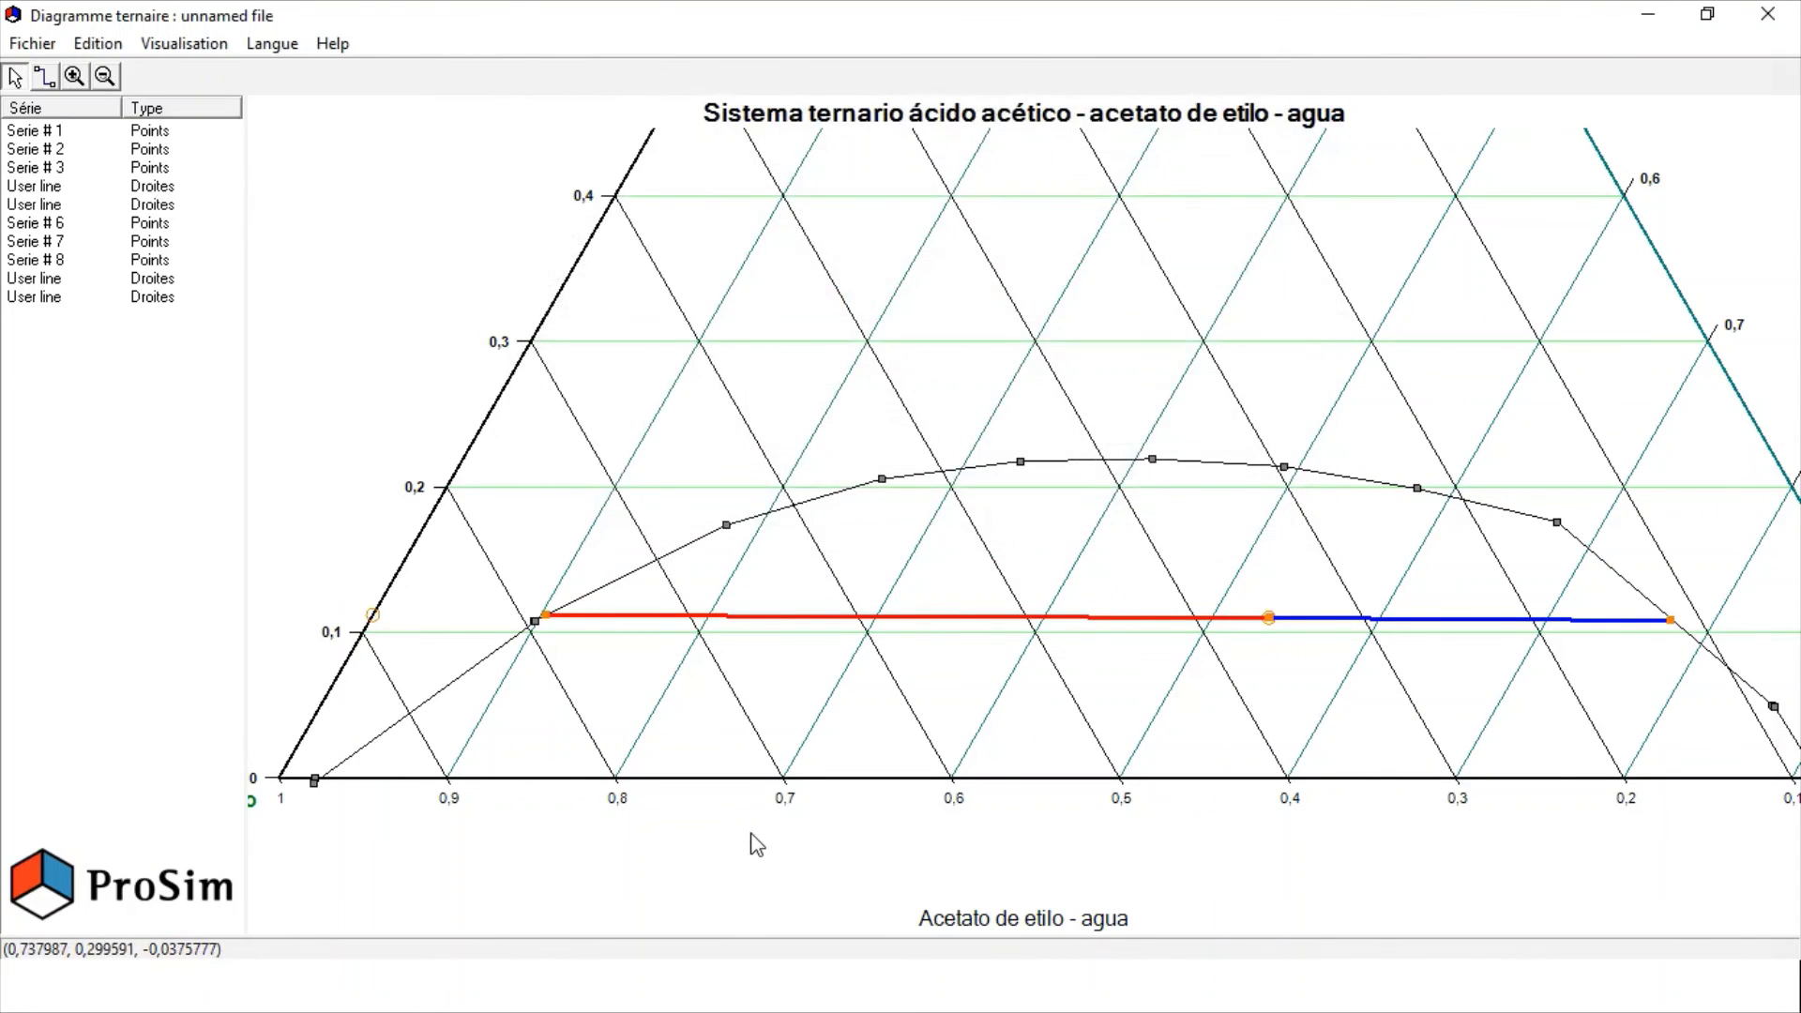
Step: Export the complete ternary diagram to the Escritorio folder as a TIFF image named diagrama
scroll(757, 844, "down", 3)
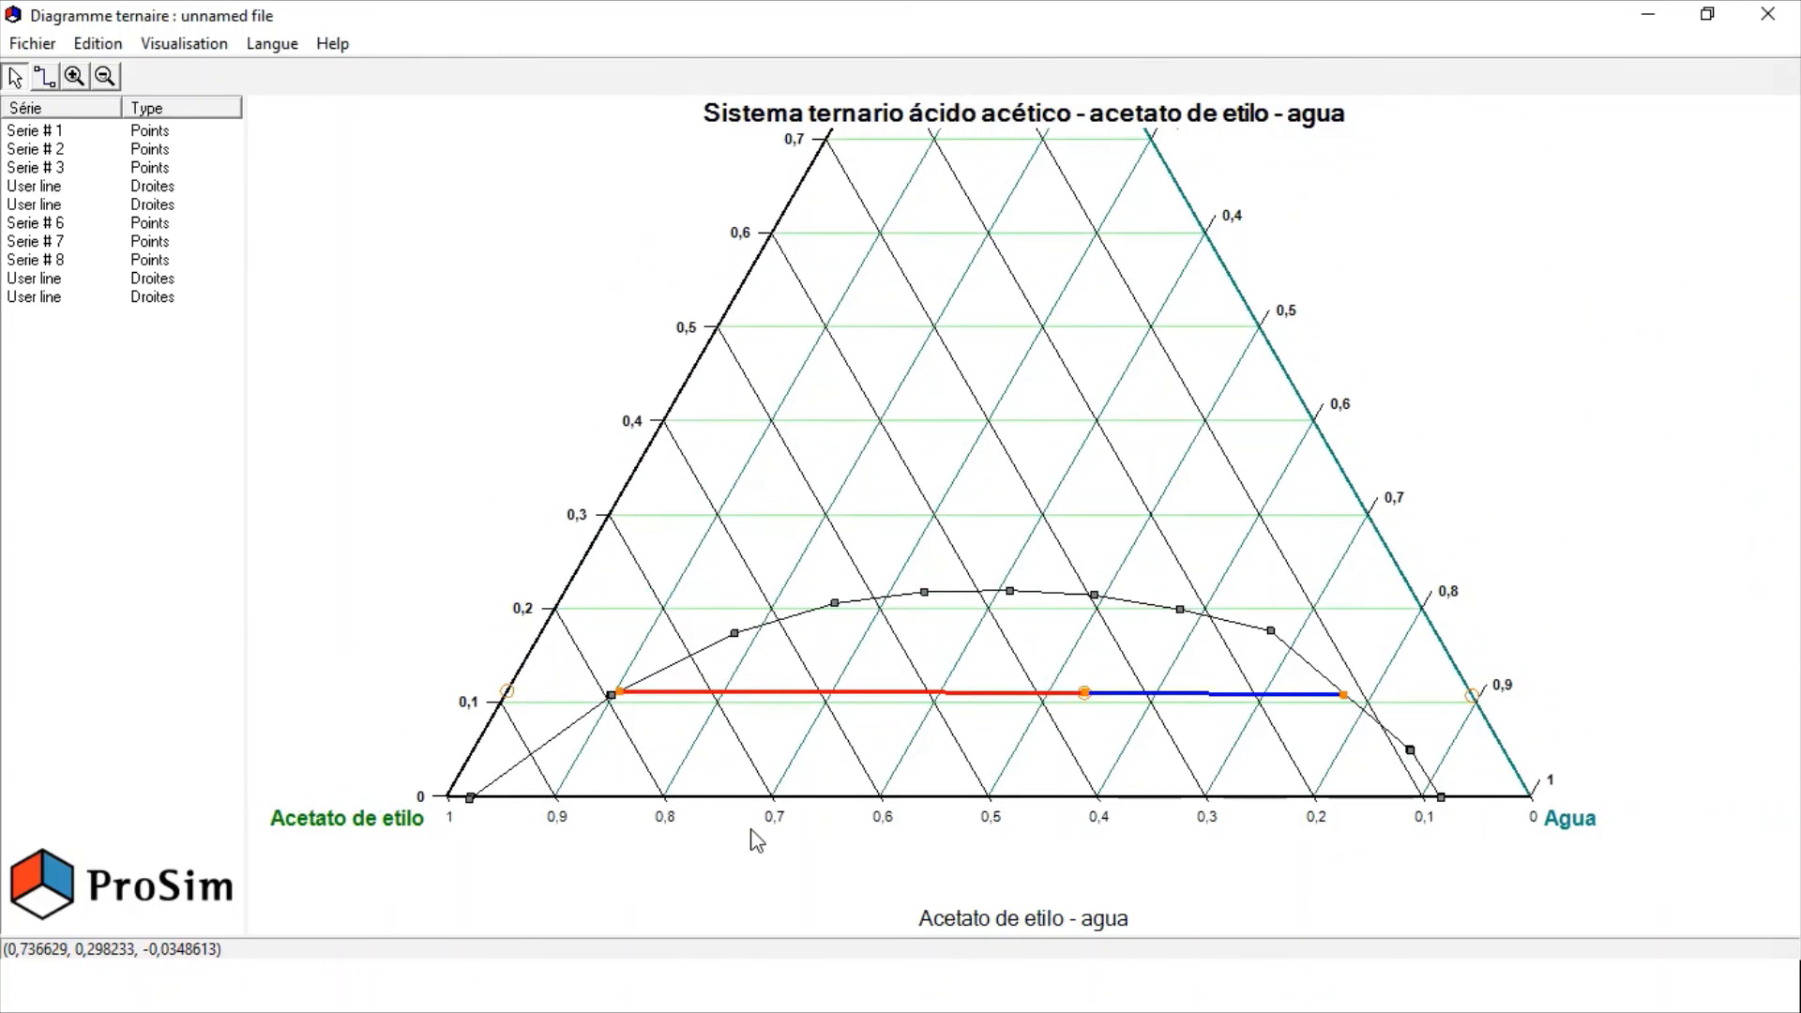
scroll(757, 842, "down", 1)
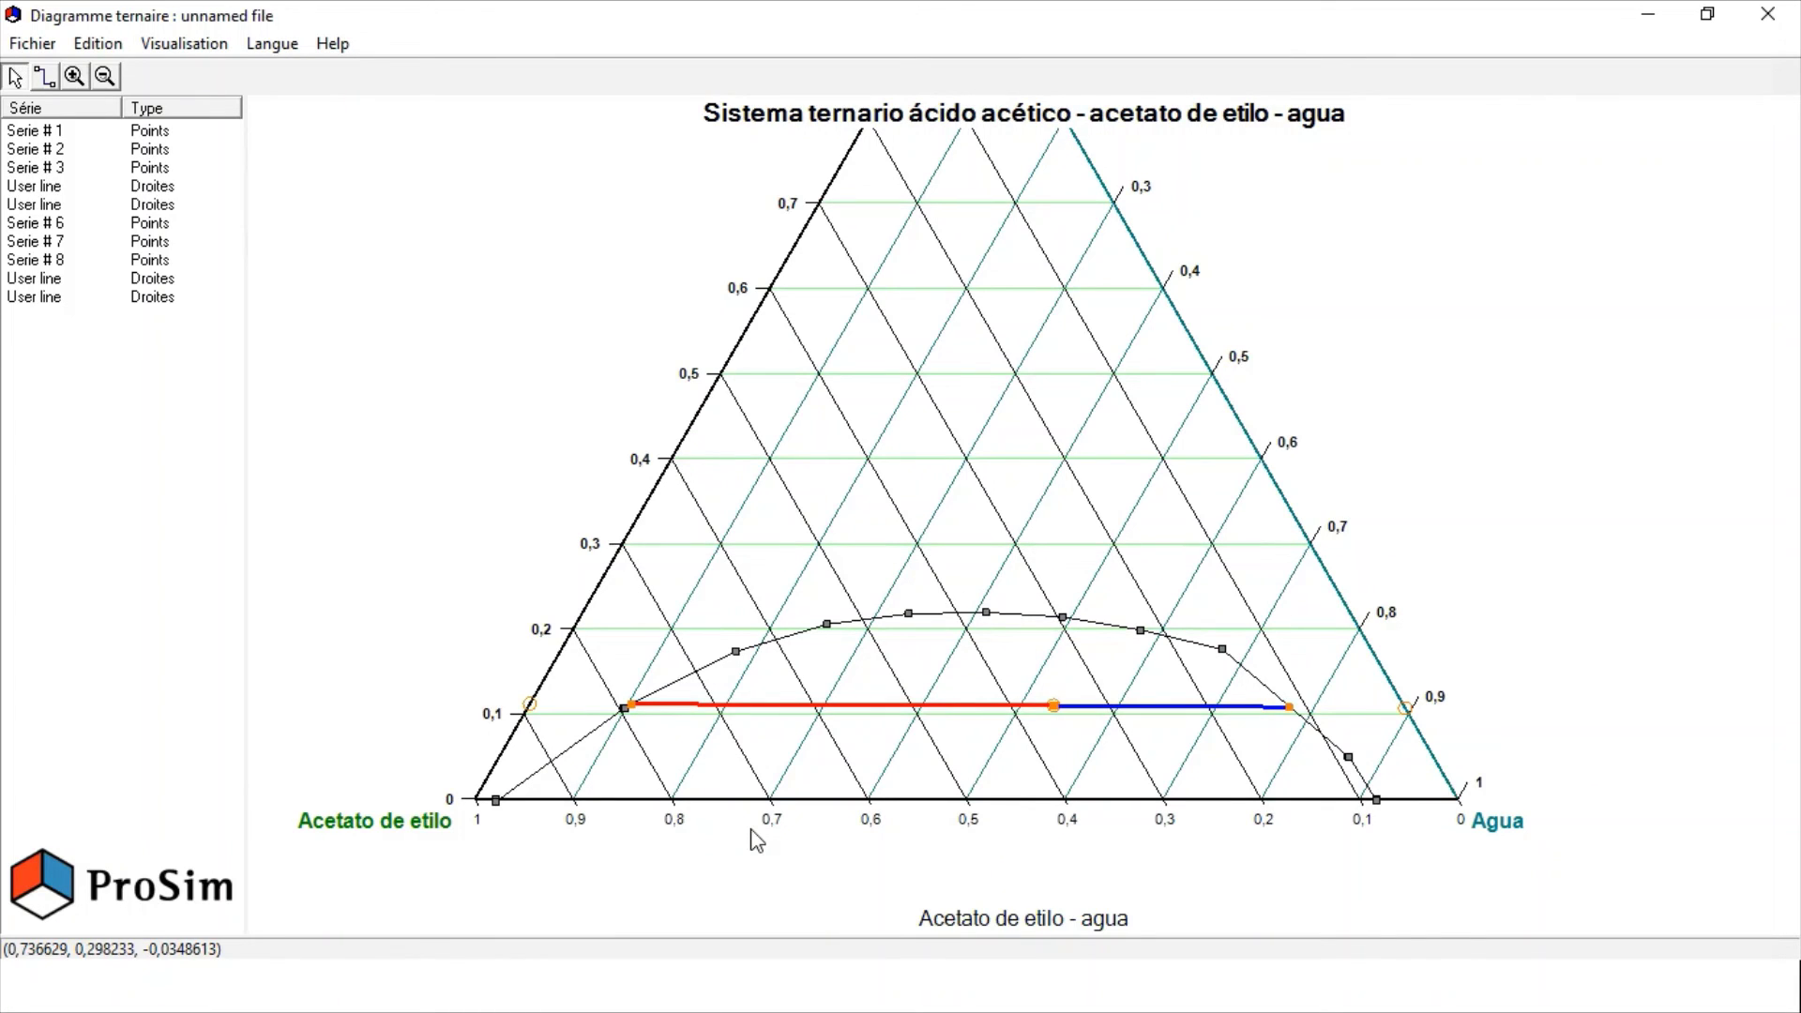
scroll(1383, 354, "down", 2)
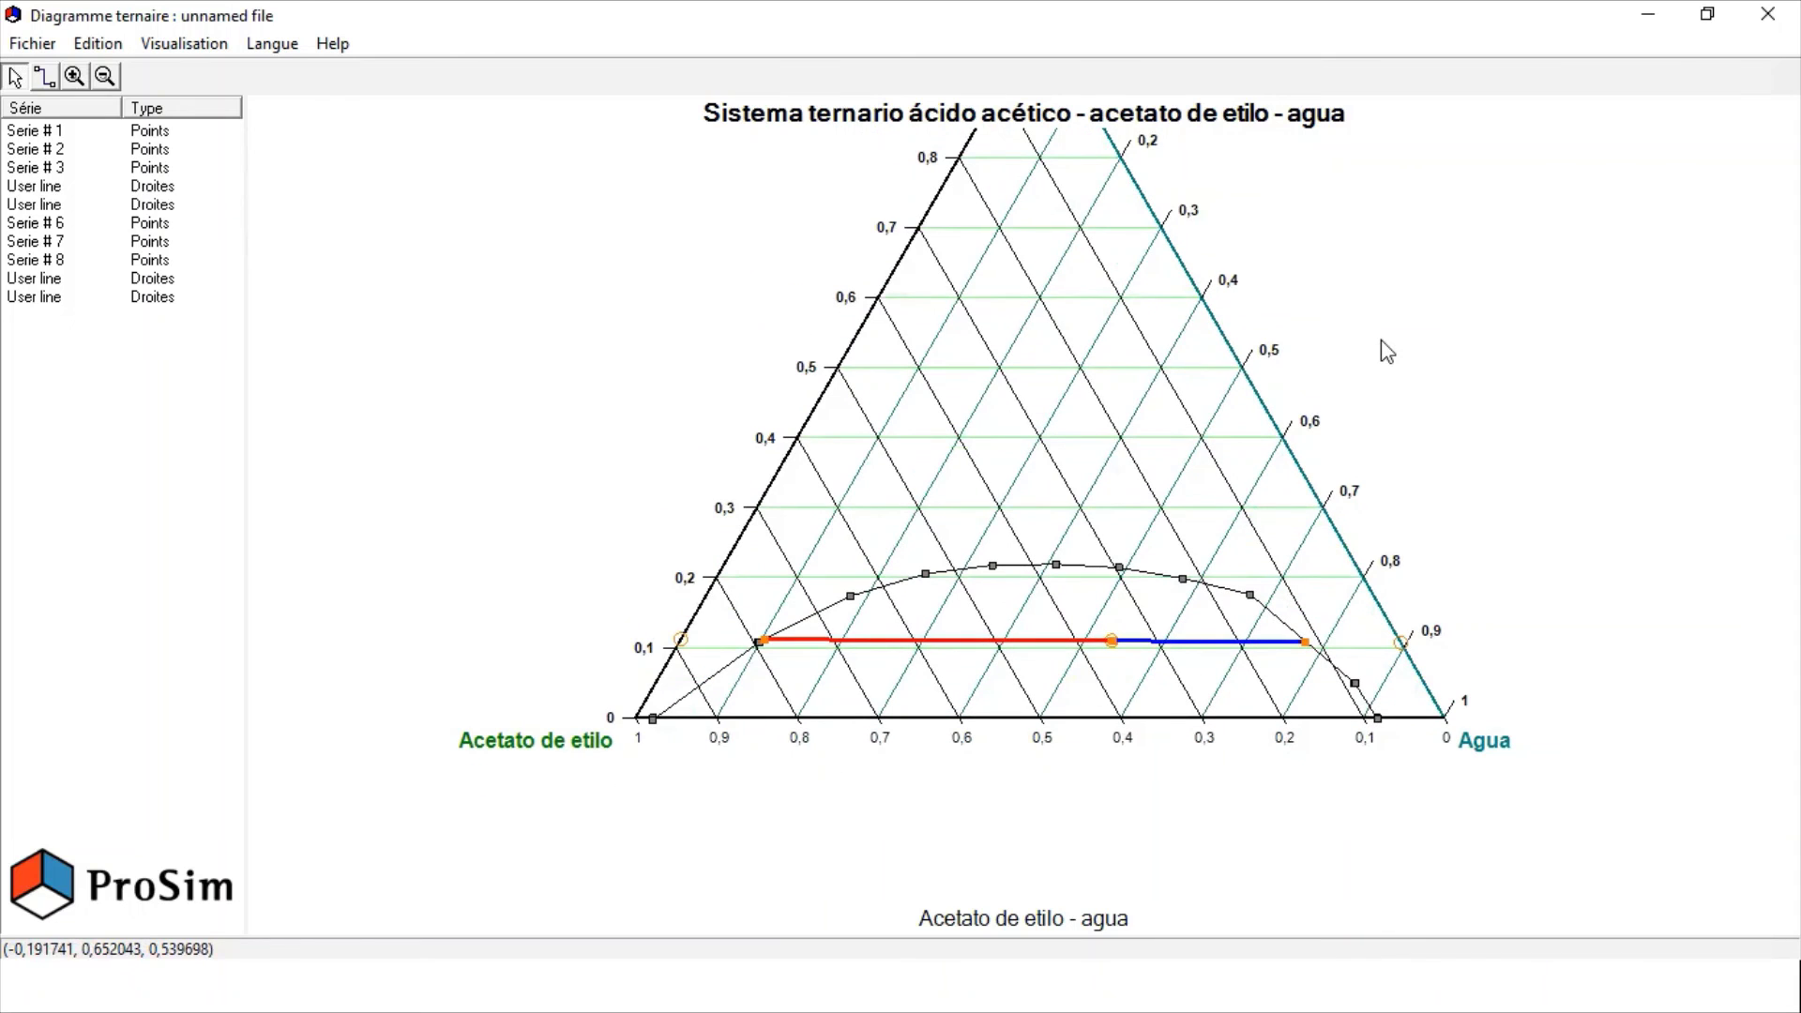
left_click_drag(1407, 298, 1370, 439)
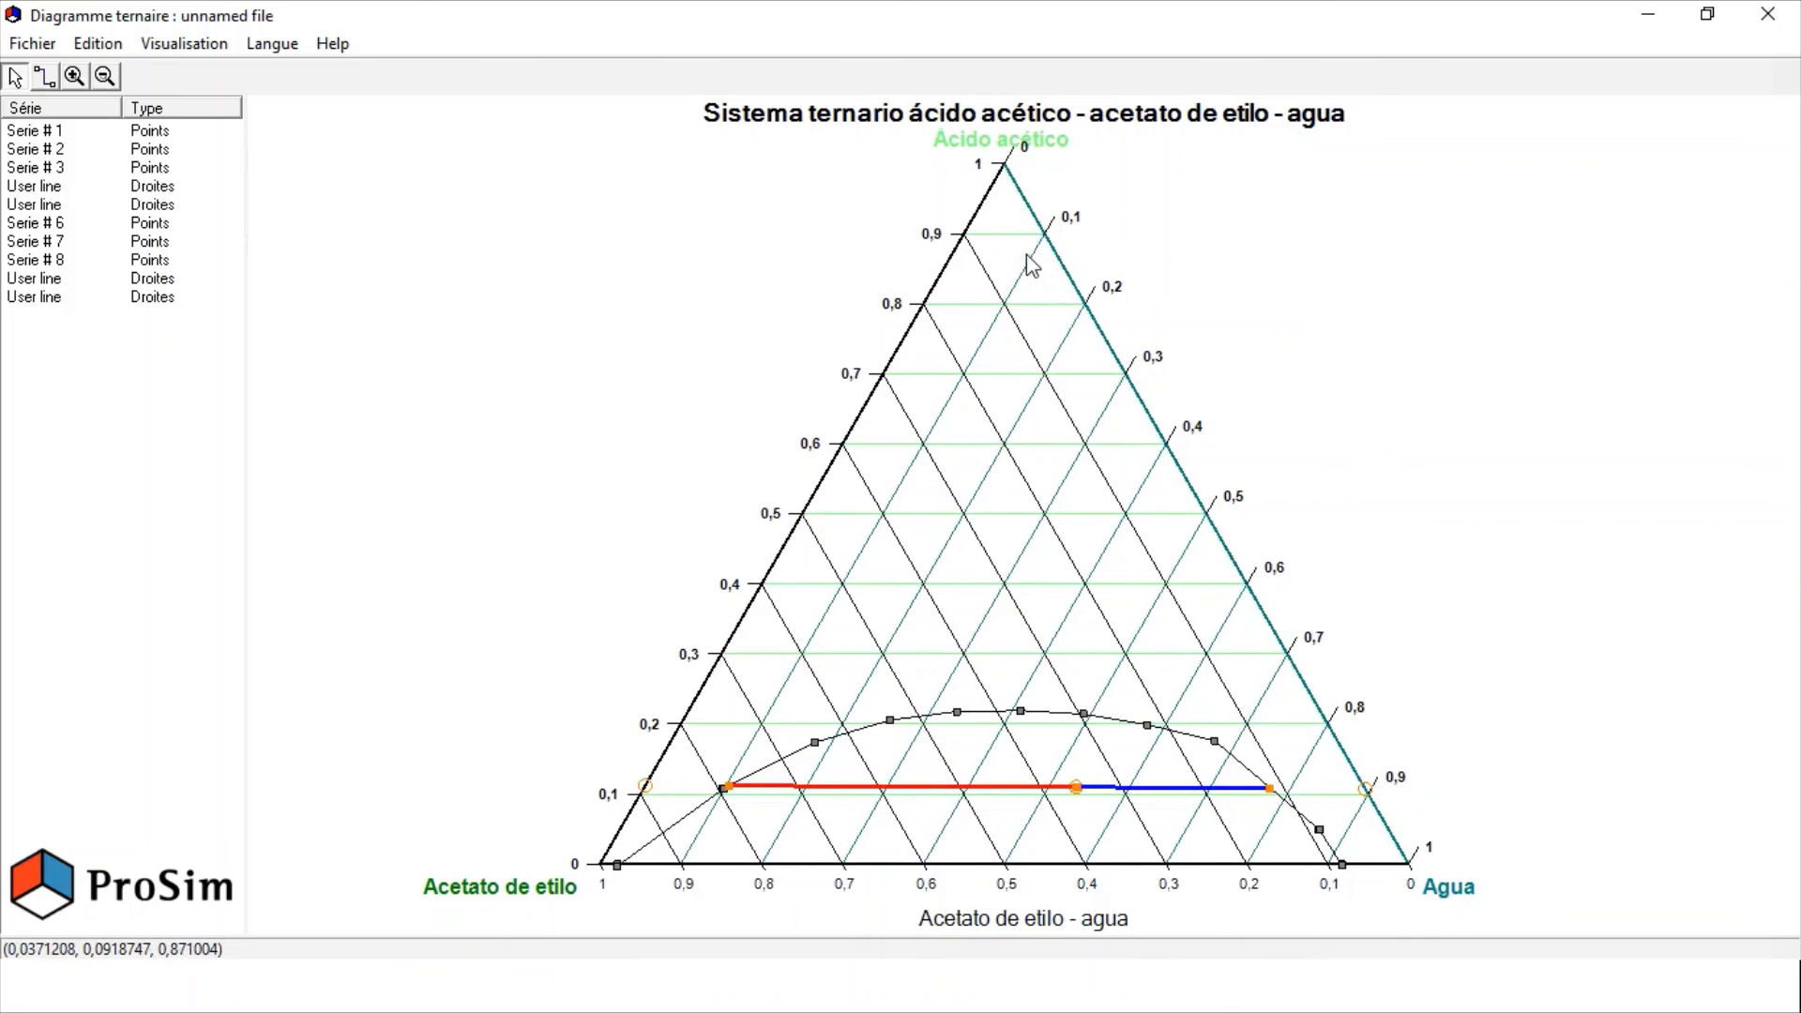
left_click(33, 47)
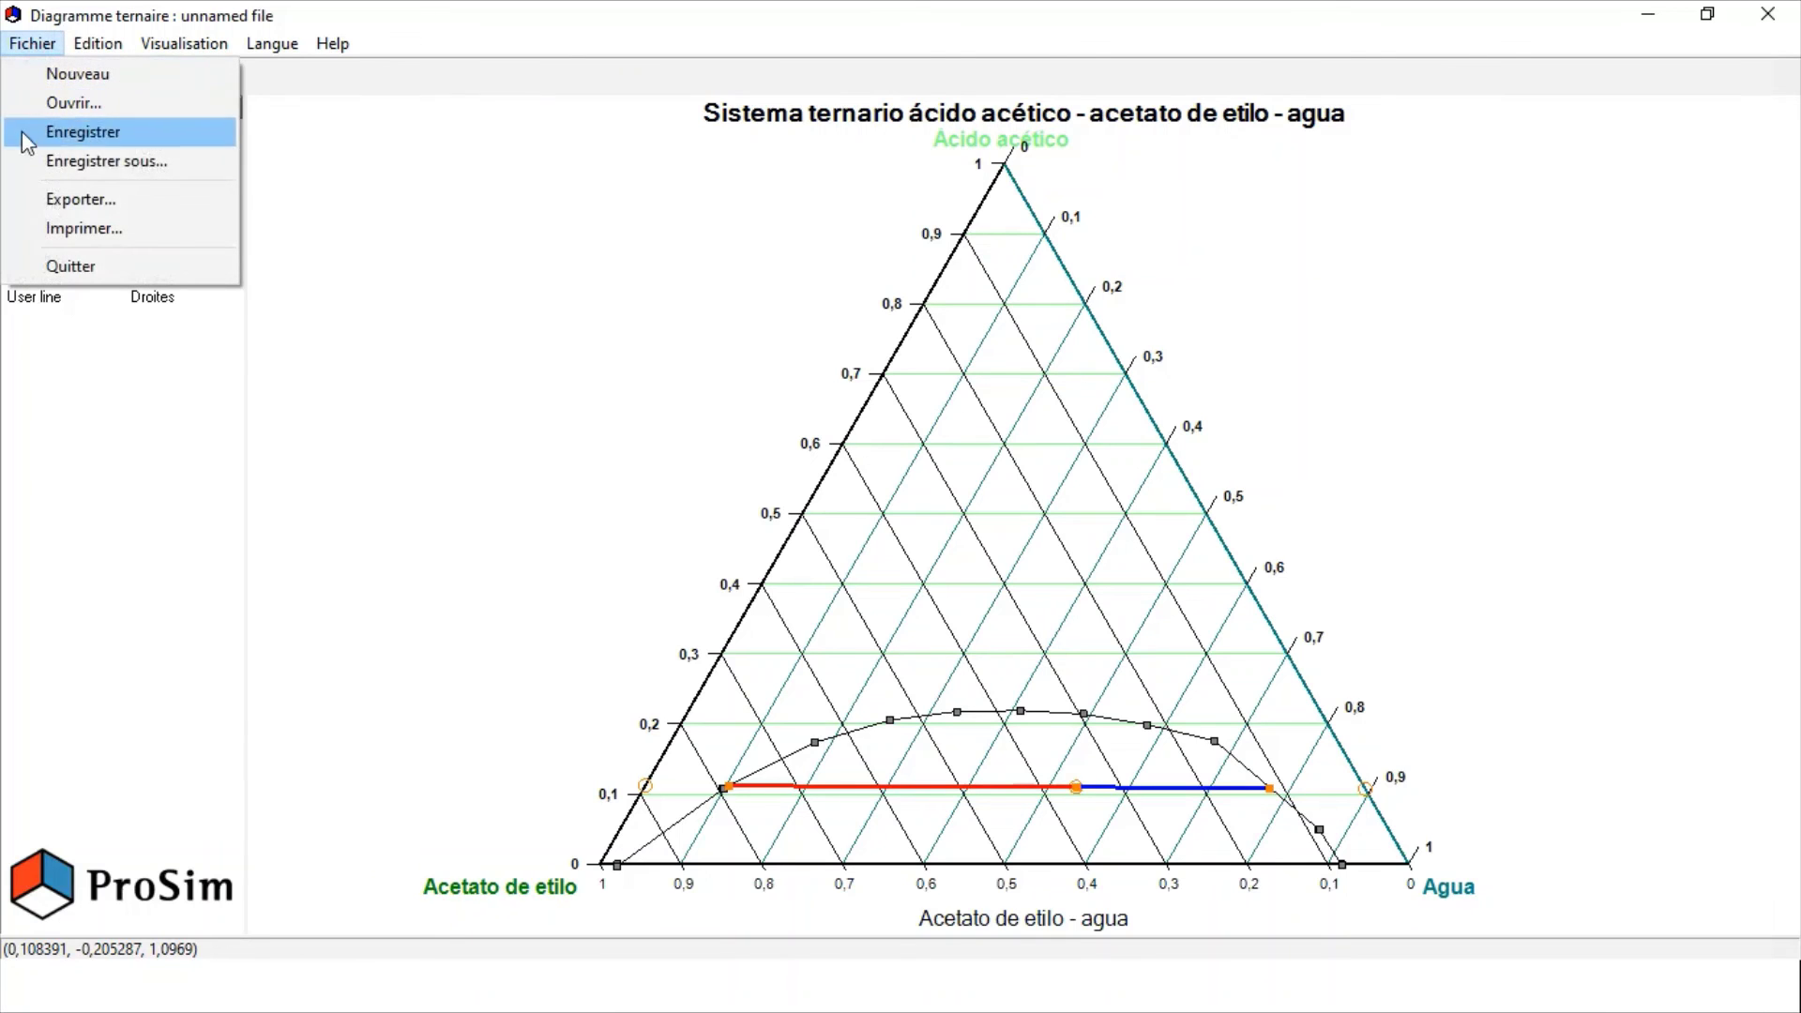
left_click(113, 202)
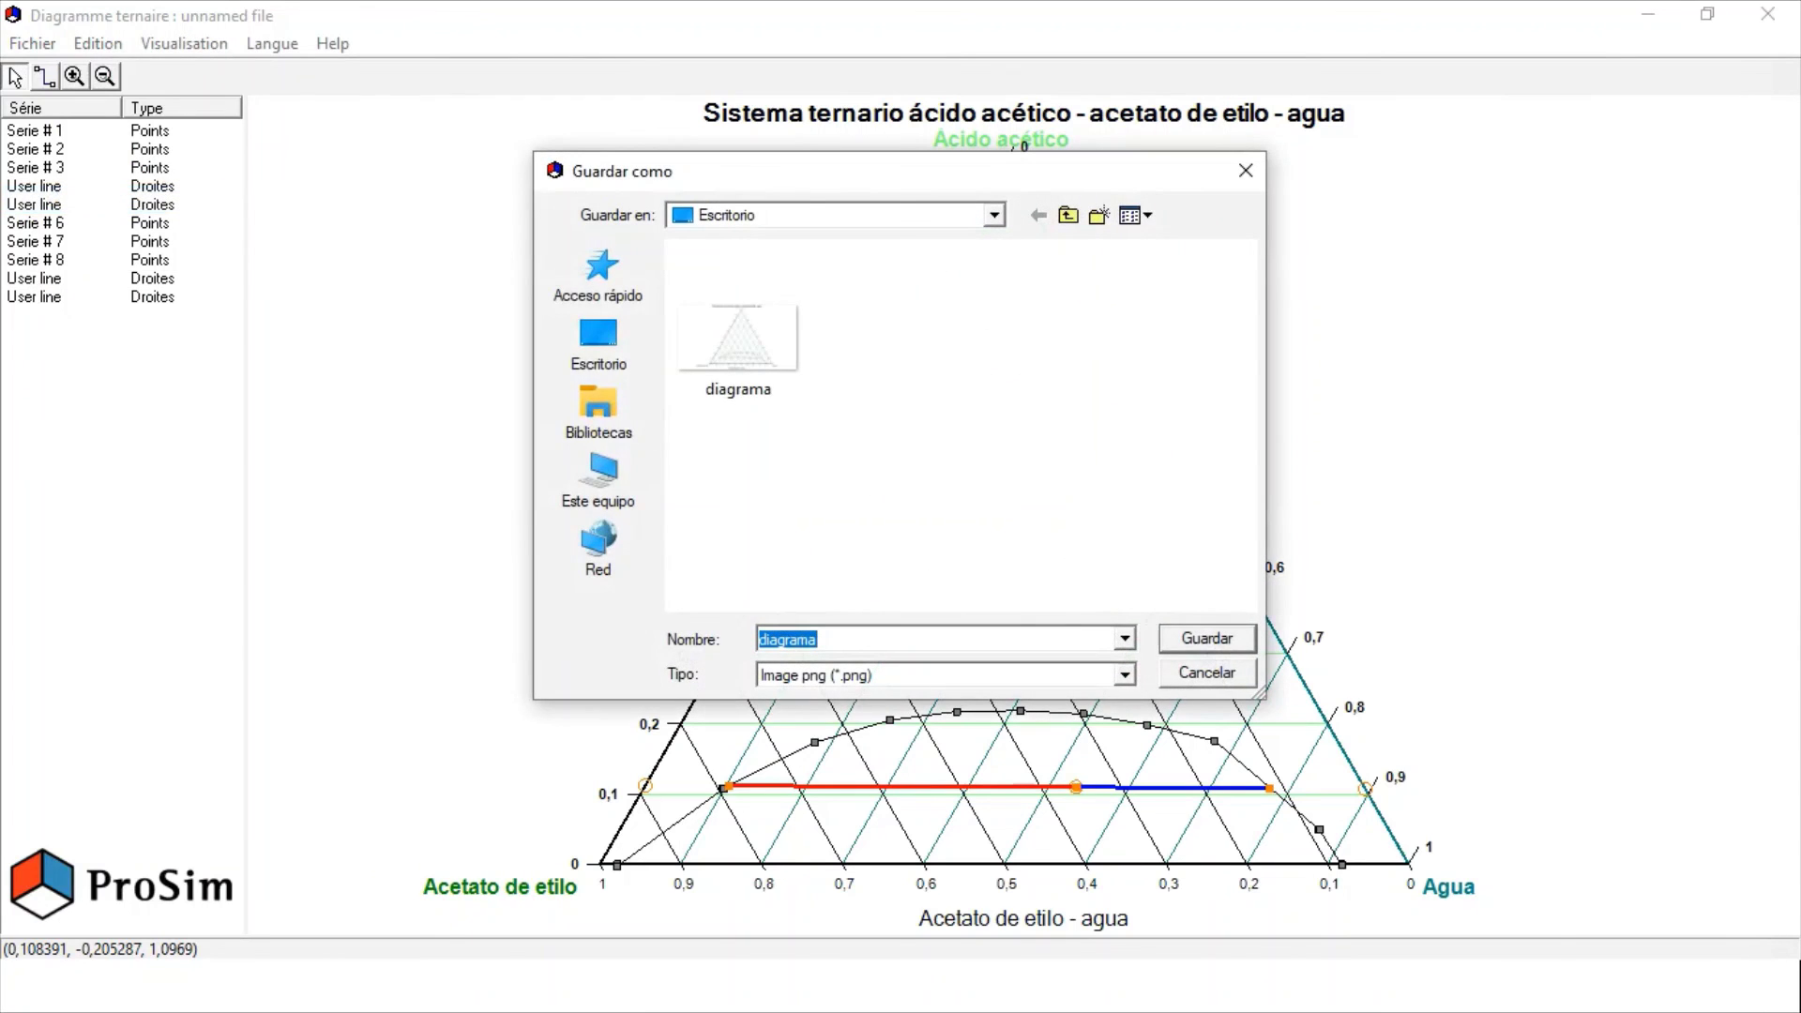
left_click(1125, 675)
left_click(870, 805)
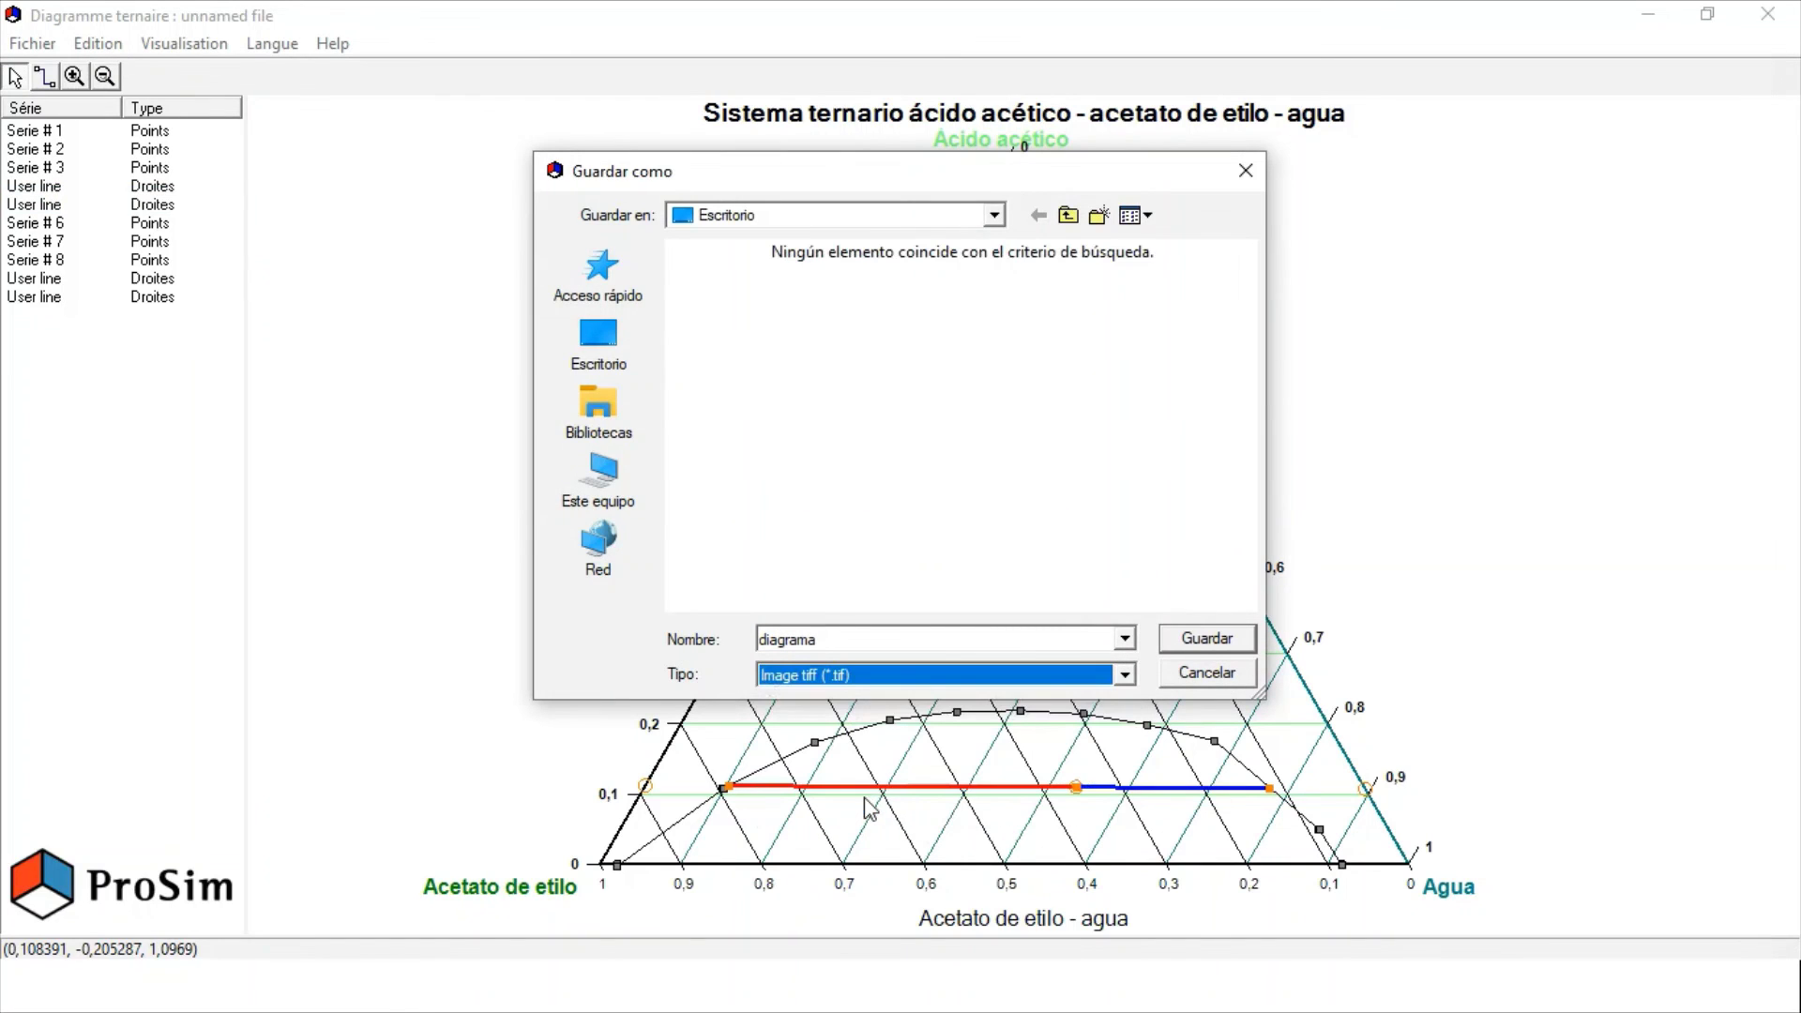
left_click(1210, 643)
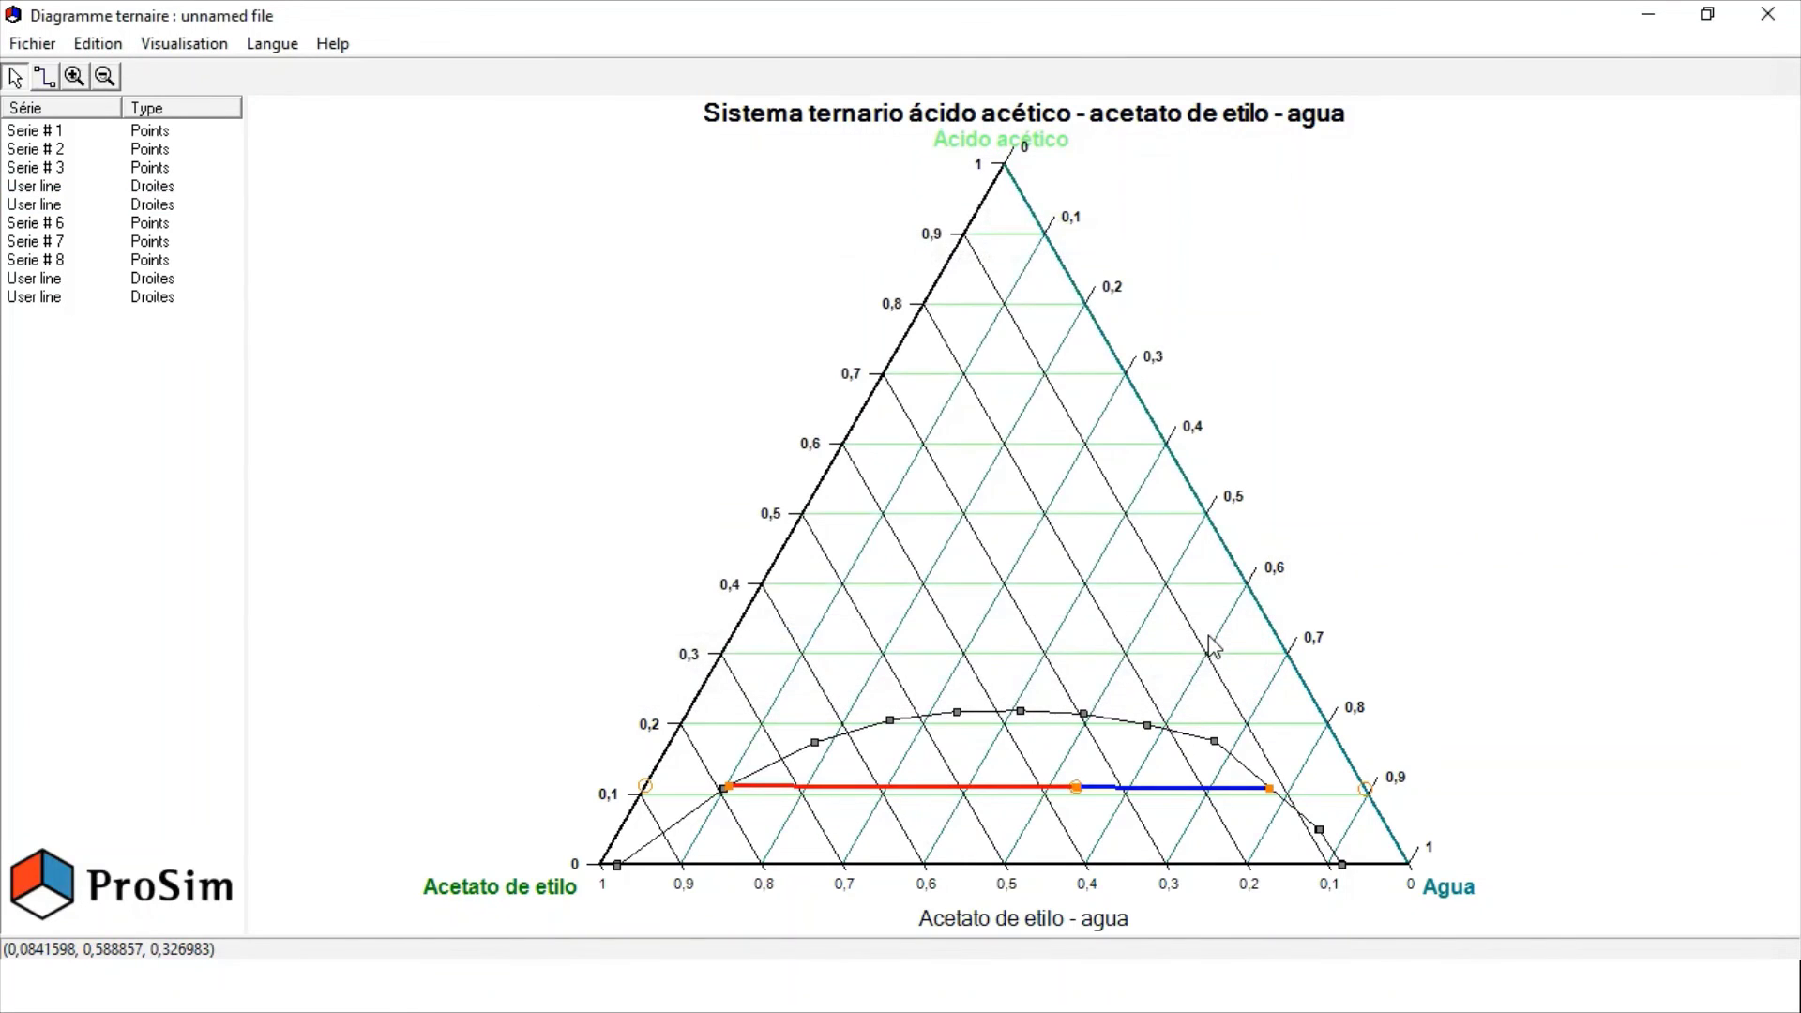